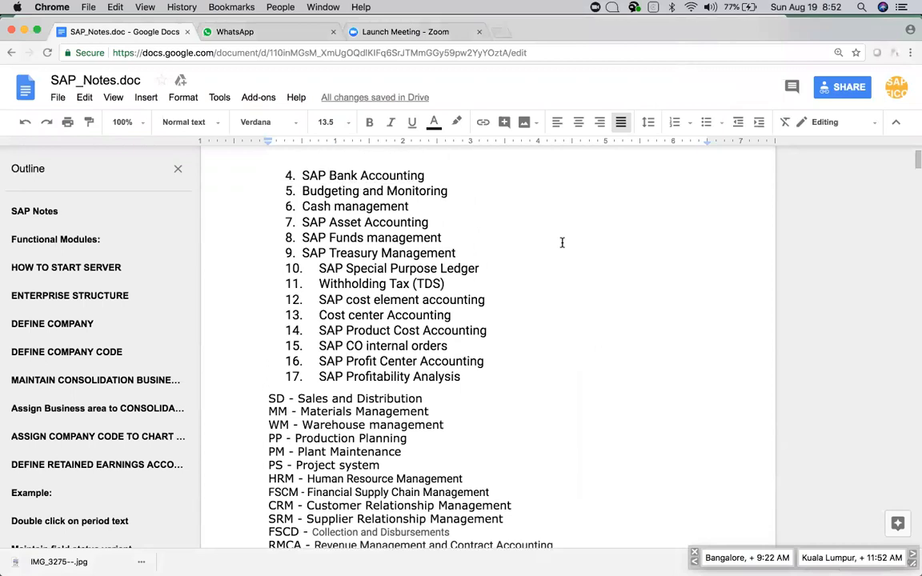
# Scroll the notes and highlight the line about SAP's 28 modules.
pyautogui.scroll(5, 561, 242)
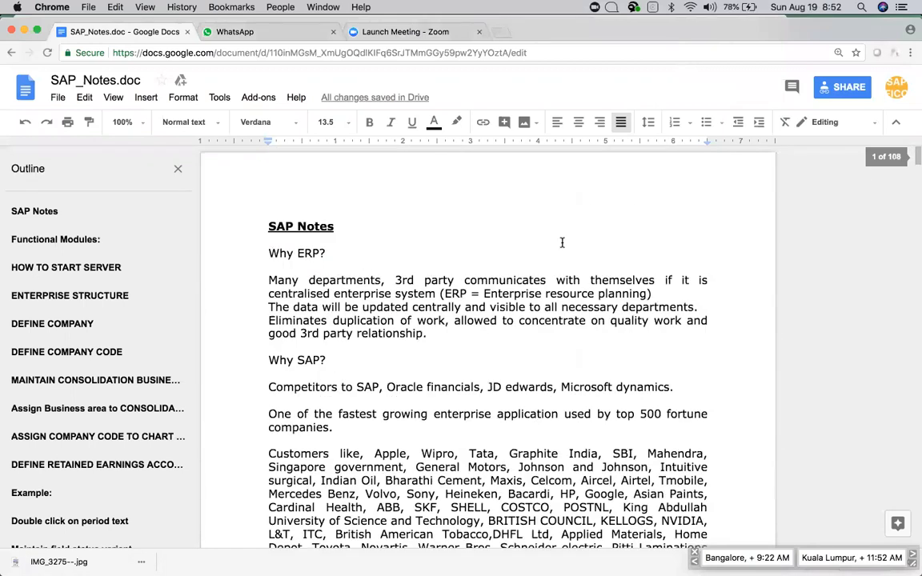
pyautogui.scroll(-10, 562, 243)
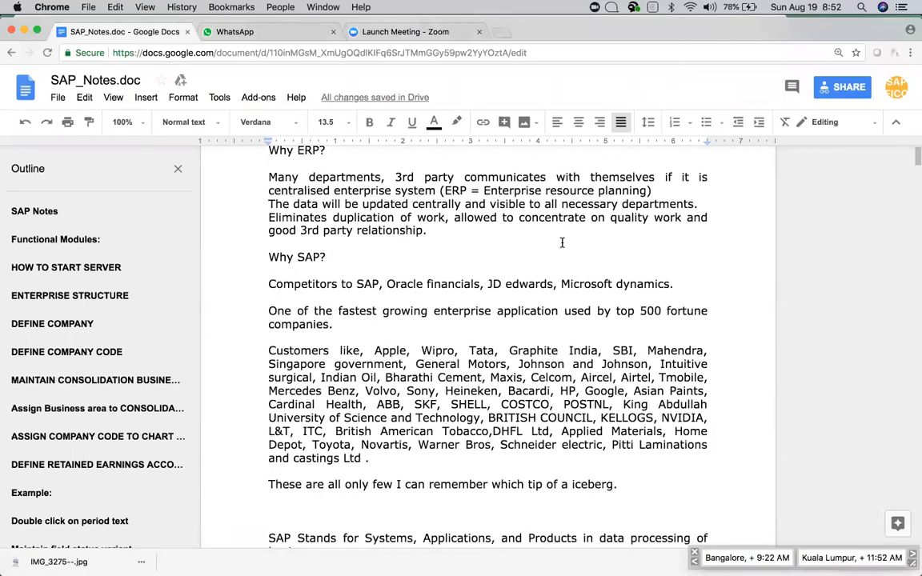
pyautogui.scroll(2, 562, 242)
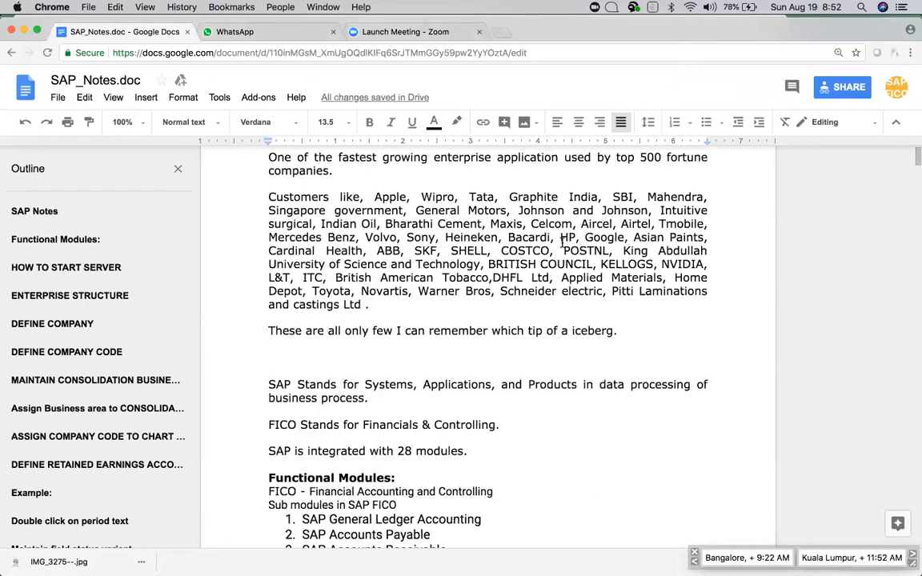
pyautogui.scroll(-4, 561, 243)
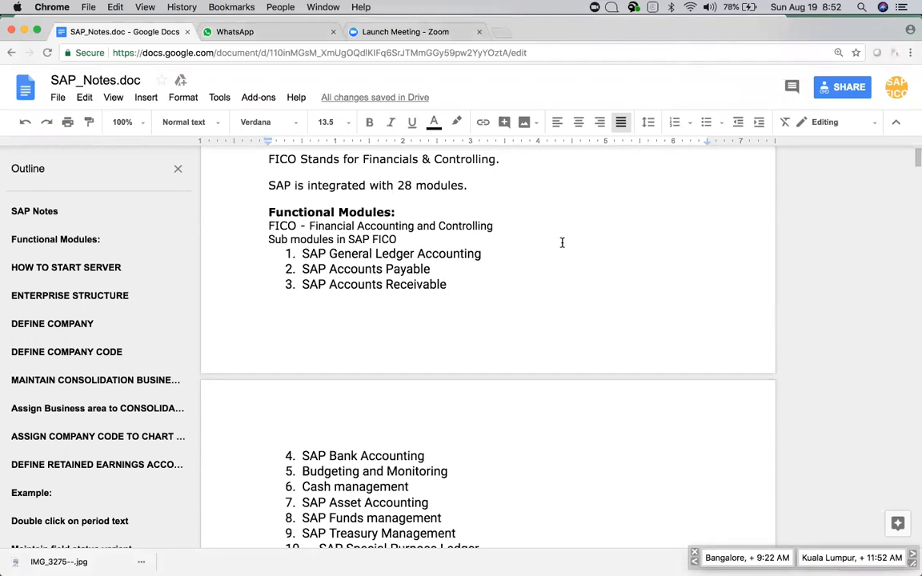
pyautogui.click(265, 185)
# Scroll down through the notes to the Technical Modules heading.
pyautogui.scroll(1, 396, 272)
pyautogui.scroll(-10, 396, 272)
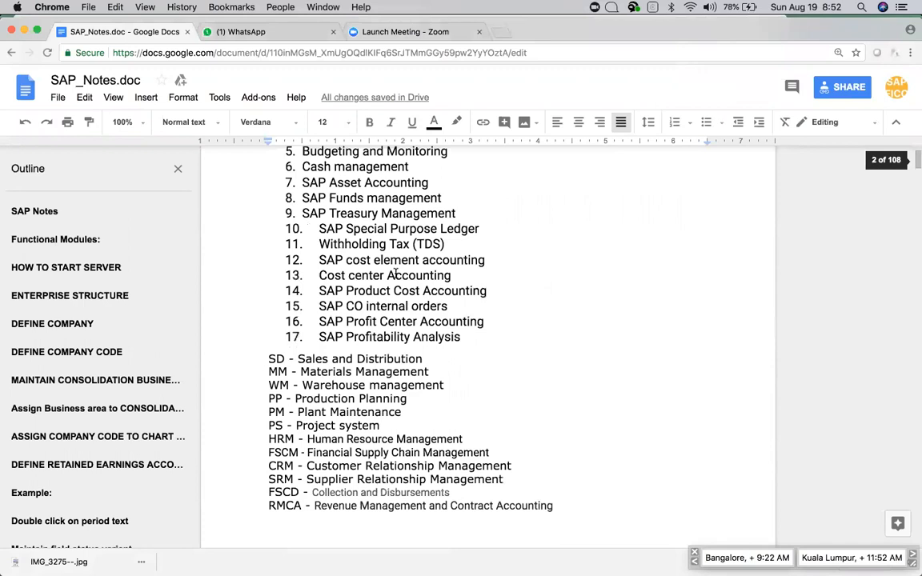
pyautogui.scroll(9, 396, 274)
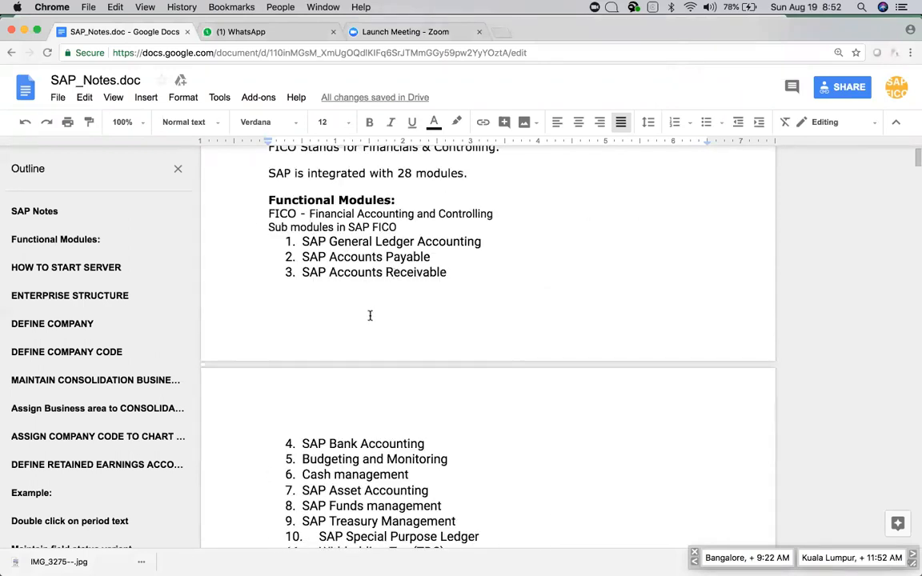
pyautogui.scroll(-4, 370, 315)
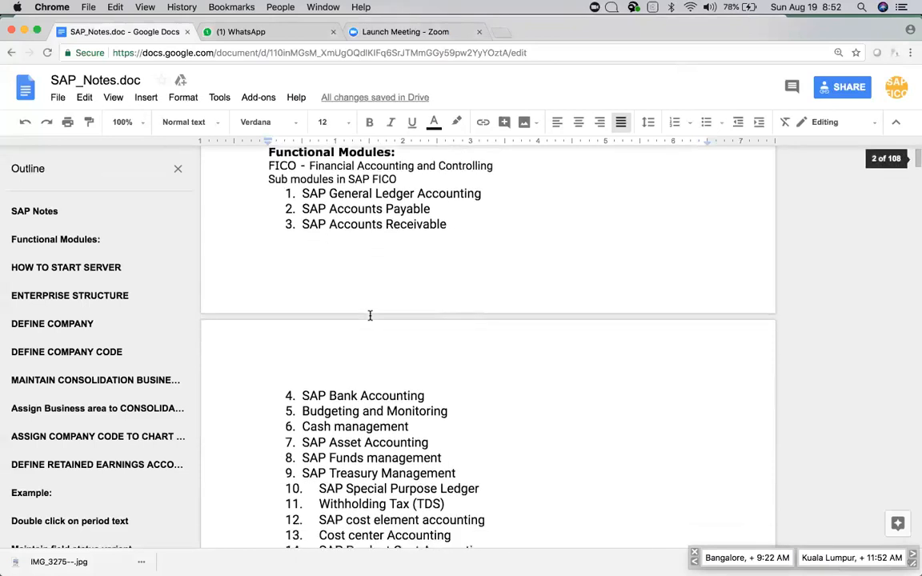
pyautogui.scroll(2, 370, 316)
pyautogui.scroll(1, 370, 315)
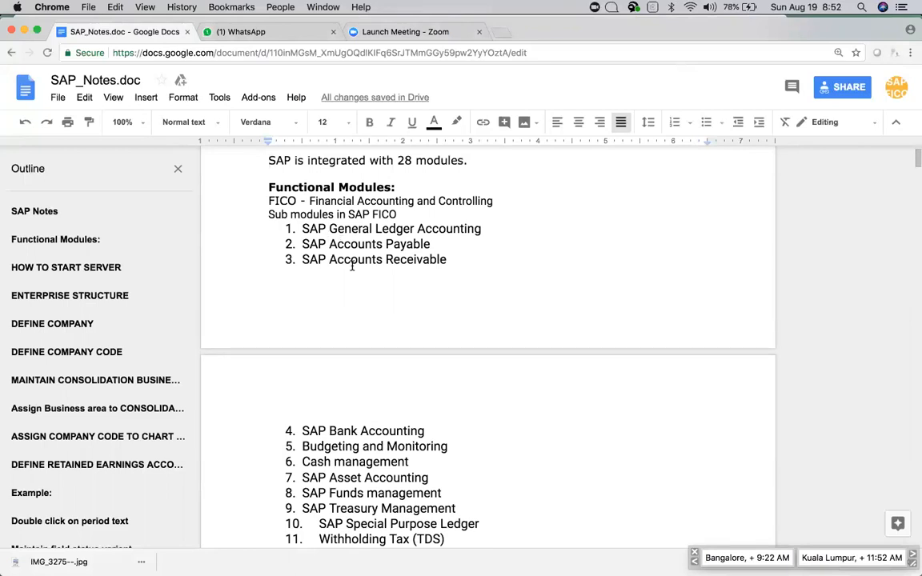
pyautogui.scroll(-5, 352, 266)
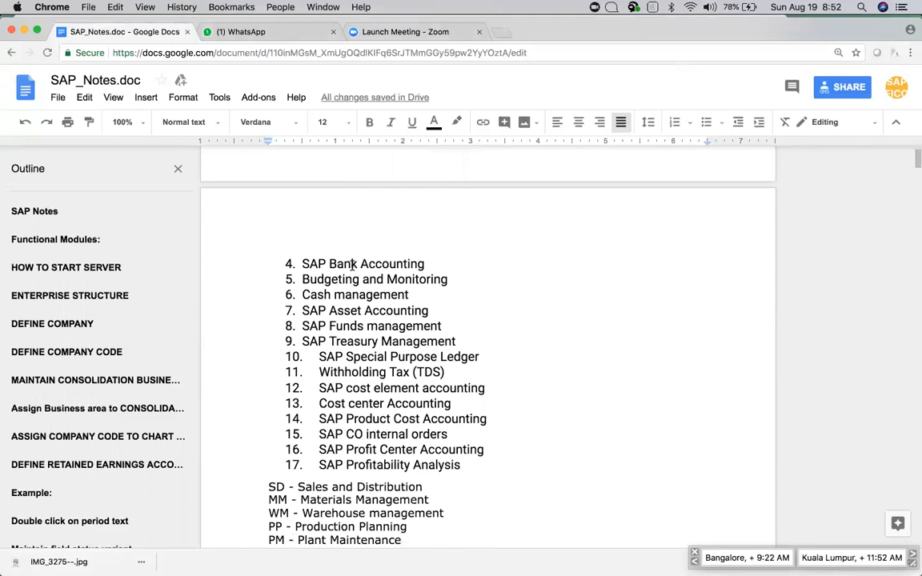
pyautogui.scroll(-2, 352, 265)
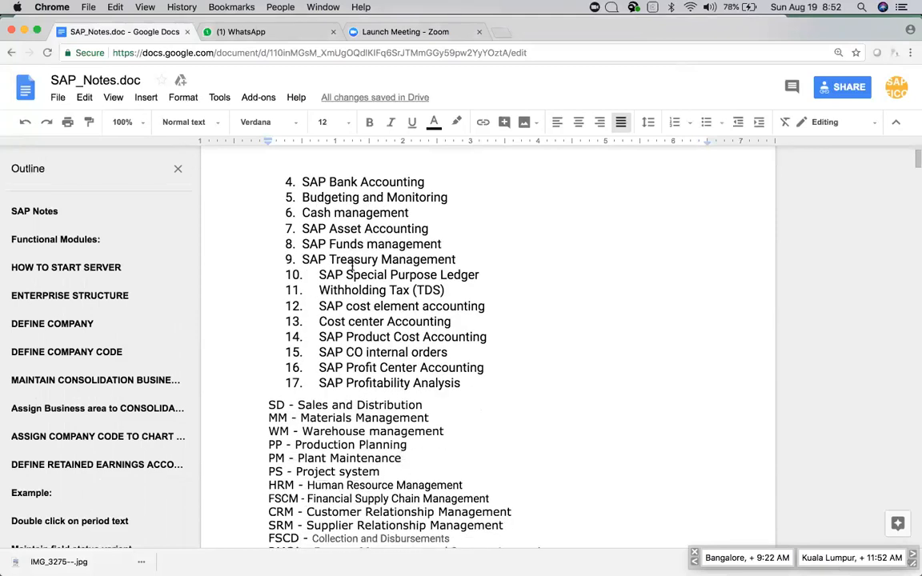
pyautogui.scroll(-2, 352, 265)
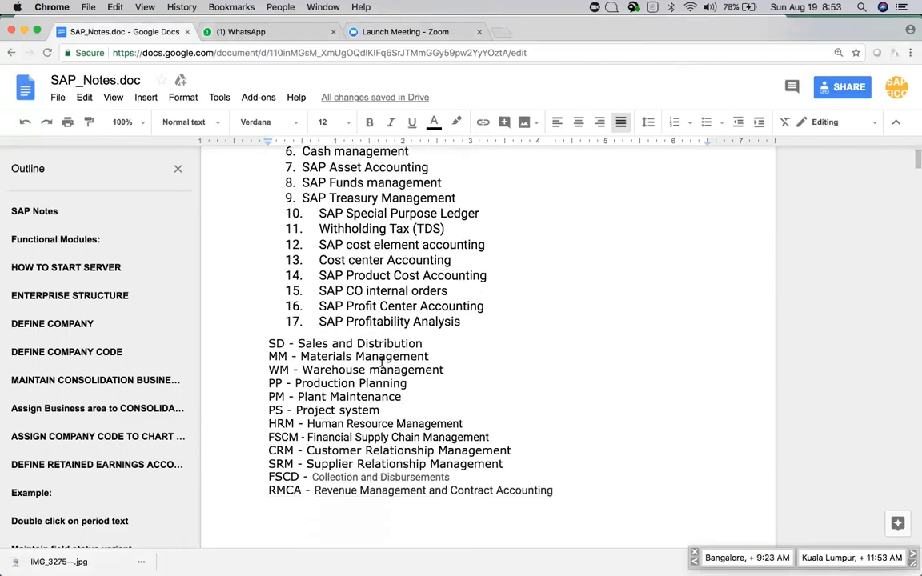
pyautogui.scroll(-2, 381, 360)
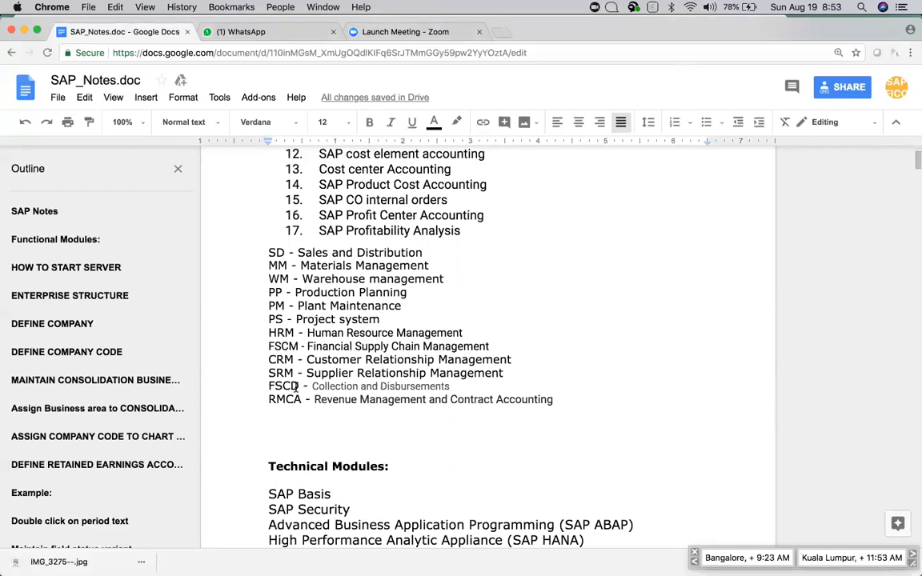
pyautogui.scroll(-1, 294, 386)
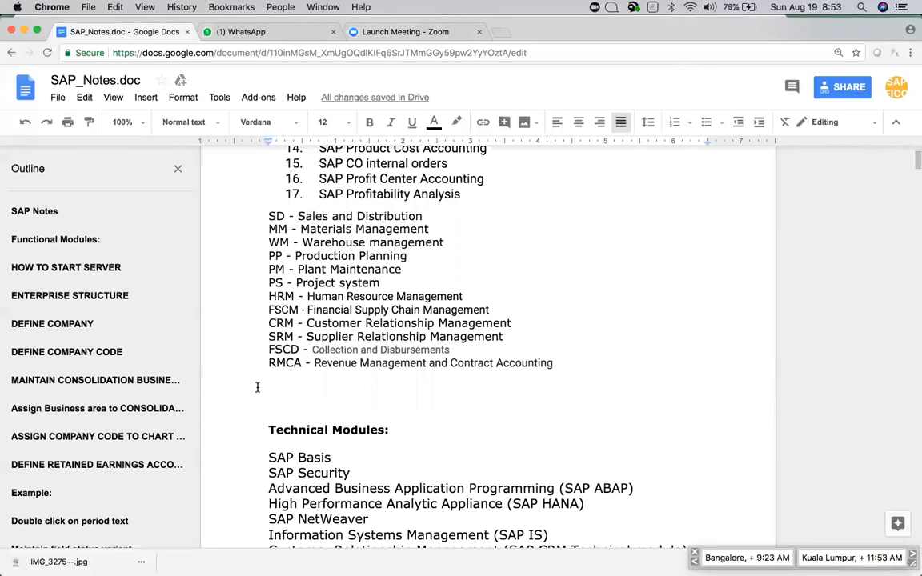
pyautogui.scroll(-3, 296, 380)
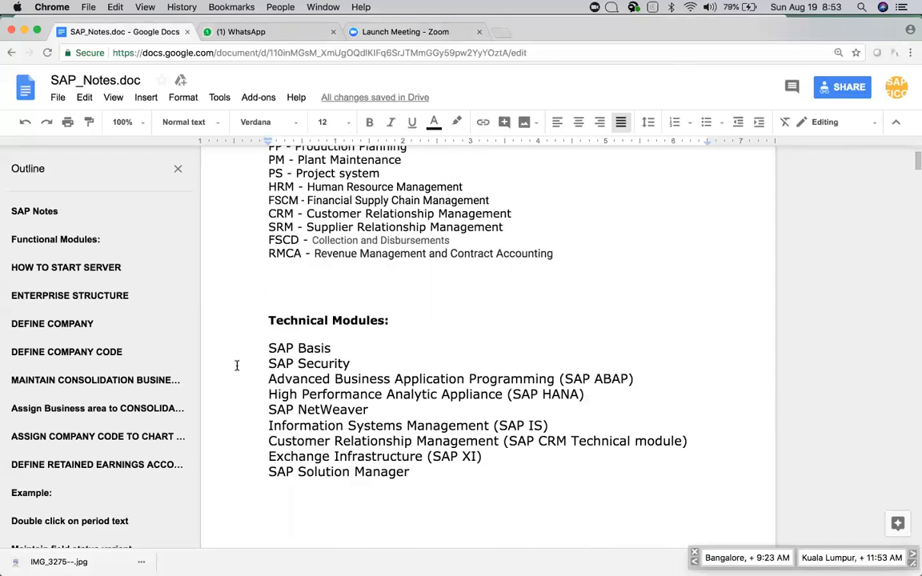
pyautogui.click(268, 321)
# Compare the Functional Modules and Technical Modules headings, pointing out the SAP Basis entry.
pyautogui.scroll(8, 349, 361)
pyautogui.scroll(6, 349, 361)
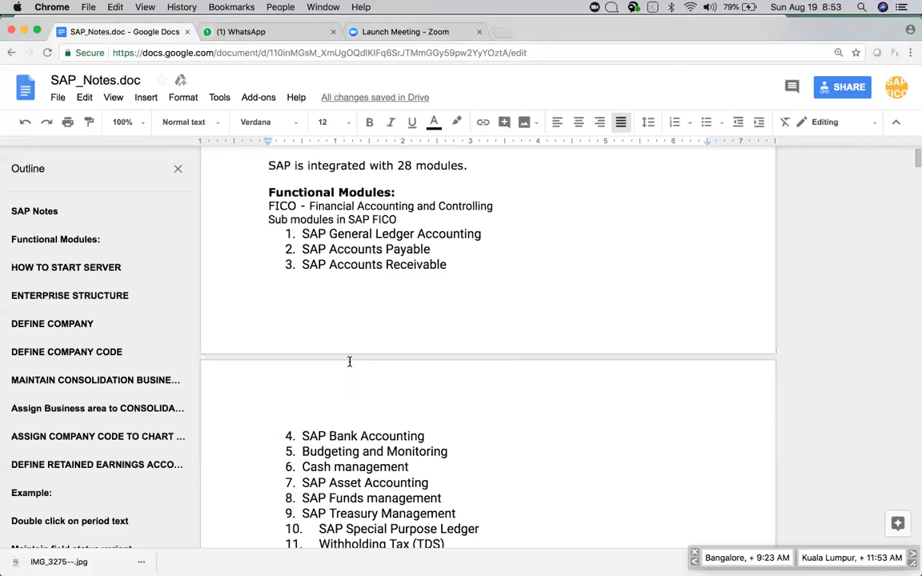
pyautogui.click(268, 192)
pyautogui.scroll(-10, 305, 220)
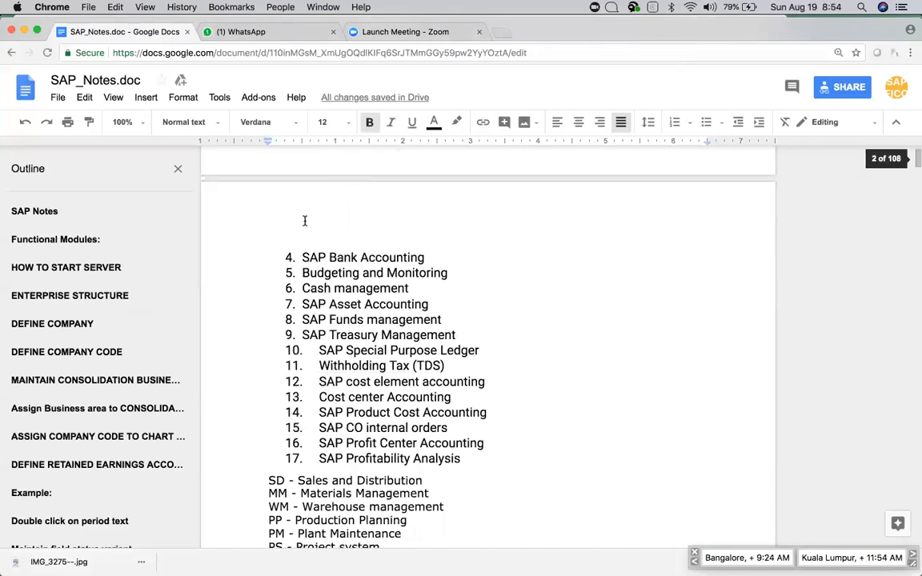
pyautogui.click(270, 265)
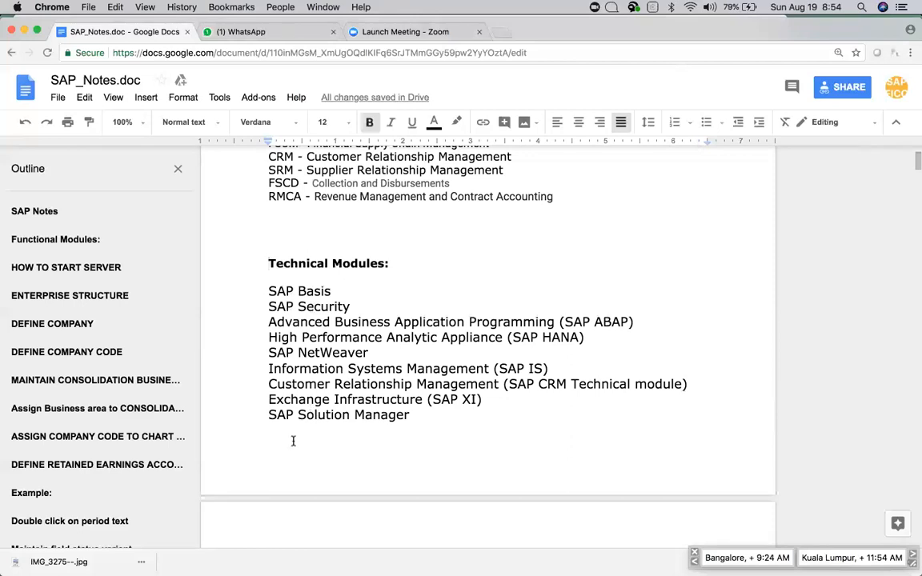
pyautogui.click(297, 290)
# Scroll to the HOW TO START SERVER steps, mark them, then clear the selection.
pyautogui.scroll(-3, 427, 411)
pyautogui.scroll(-3, 427, 411)
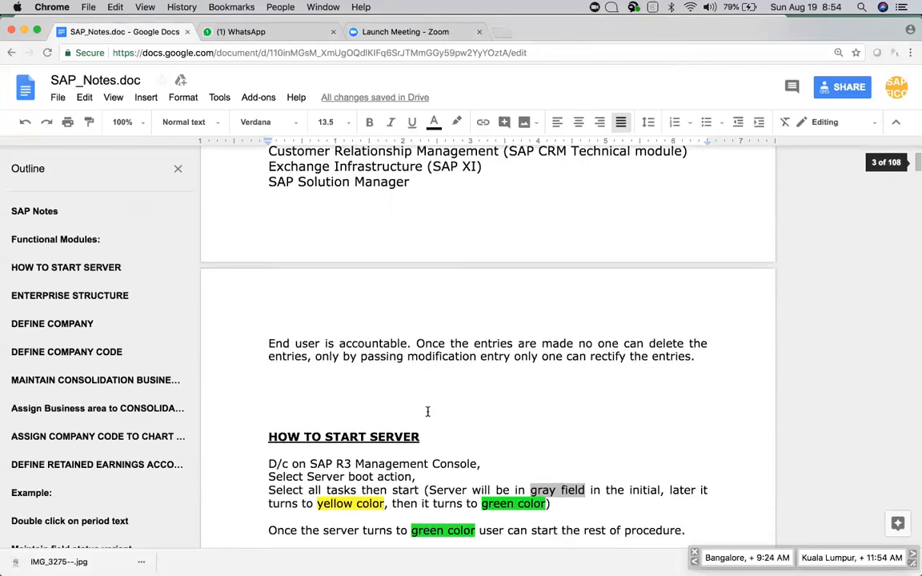
pyautogui.scroll(-5, 428, 411)
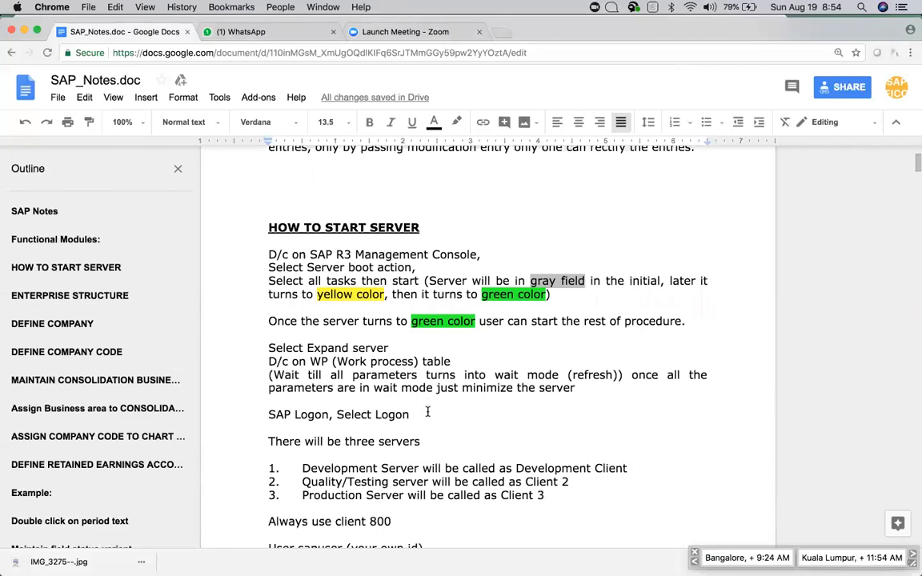
pyautogui.moveTo(268, 227); pyautogui.dragTo(590, 390)
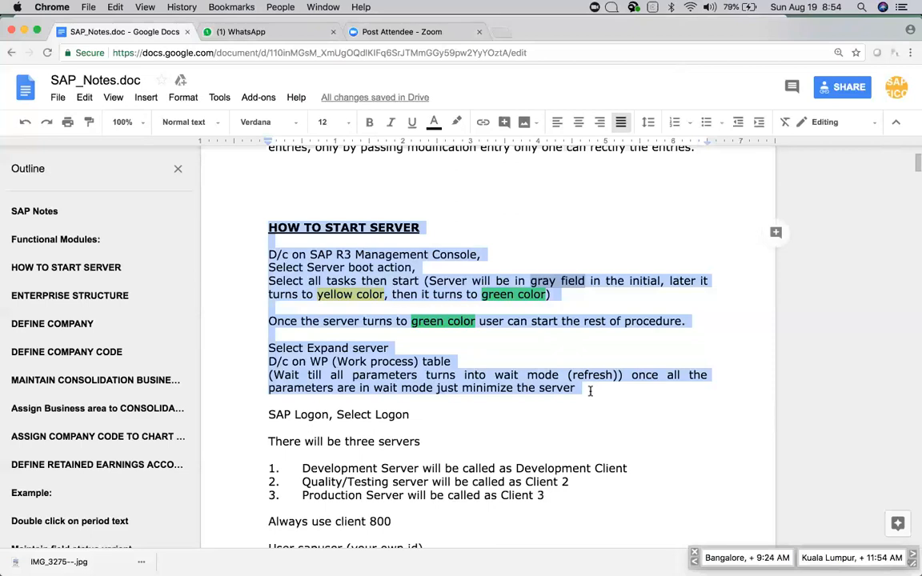
pyautogui.scroll(-2, 590, 390)
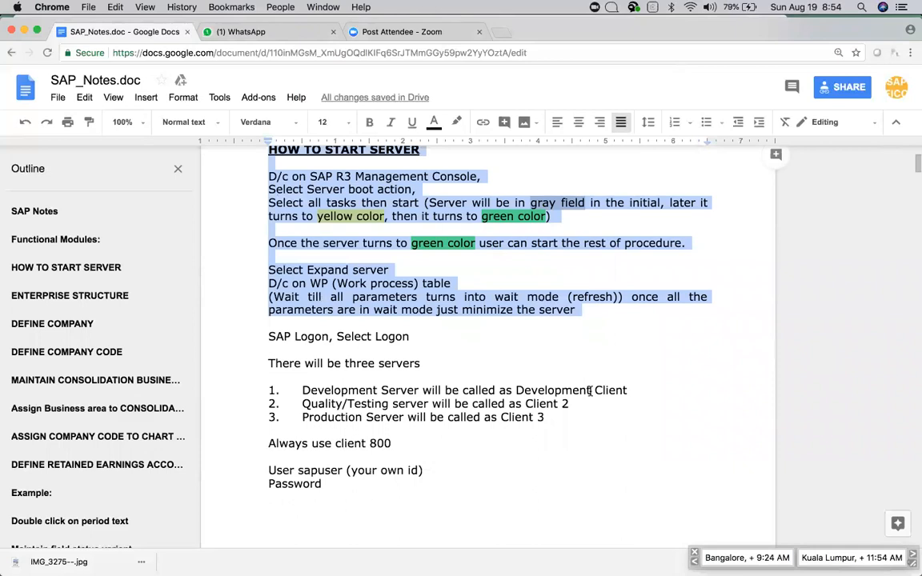
pyautogui.scroll(-4, 590, 391)
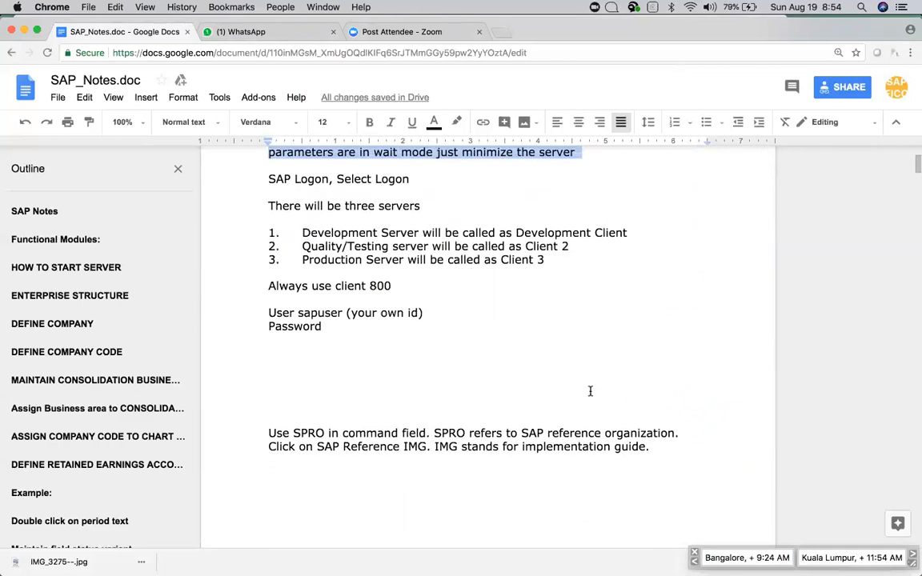
pyautogui.click(256, 181)
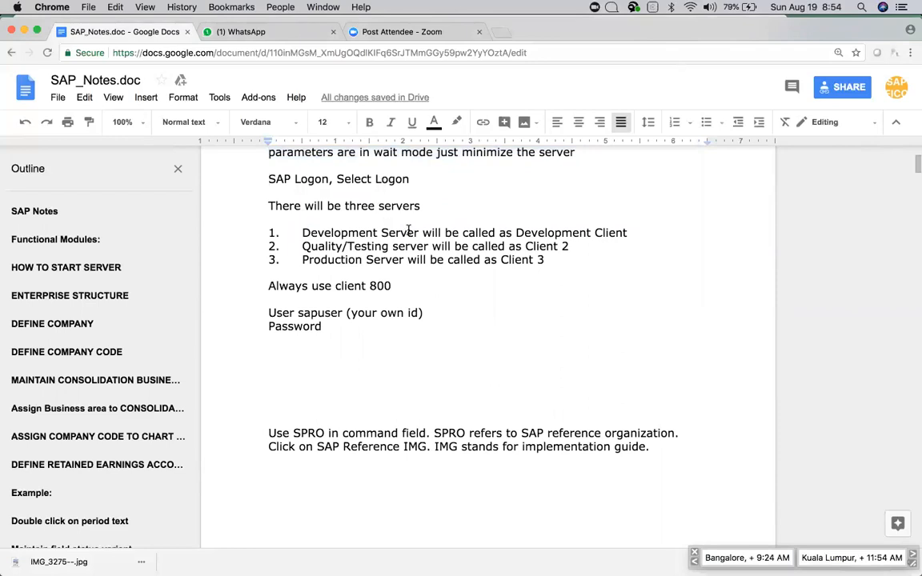
# Point out the Development Server item, client number 800 and the Password line.
pyautogui.scroll(-2, 408, 230)
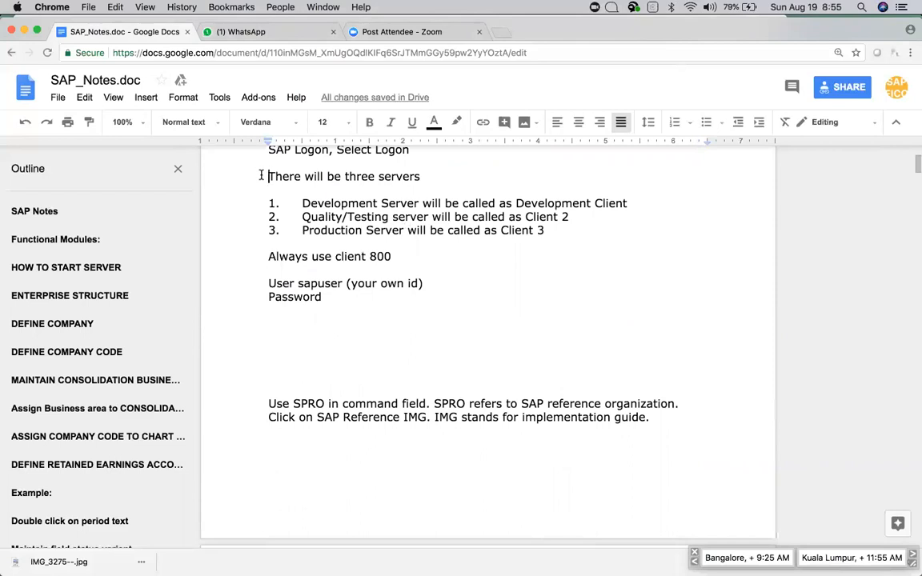
pyautogui.click(301, 203)
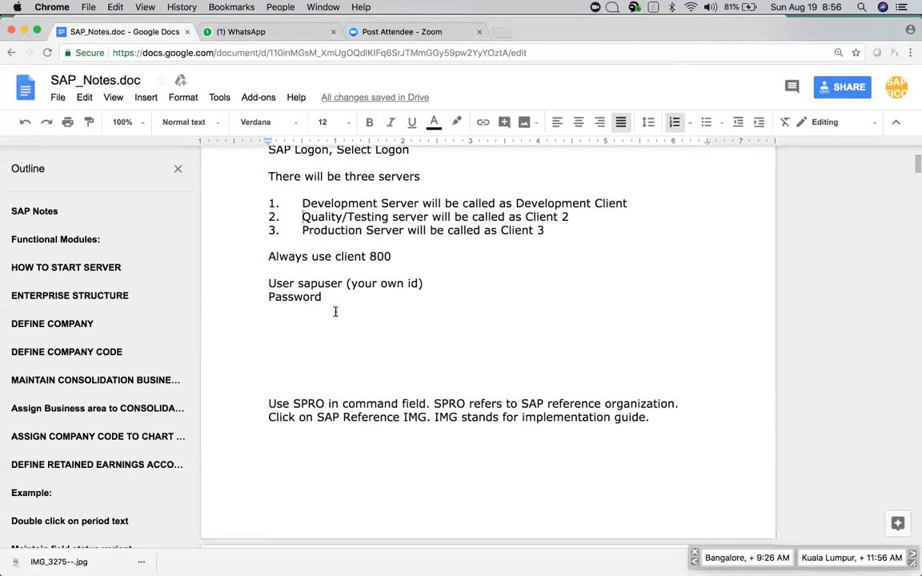
pyautogui.scroll(-1, 335, 311)
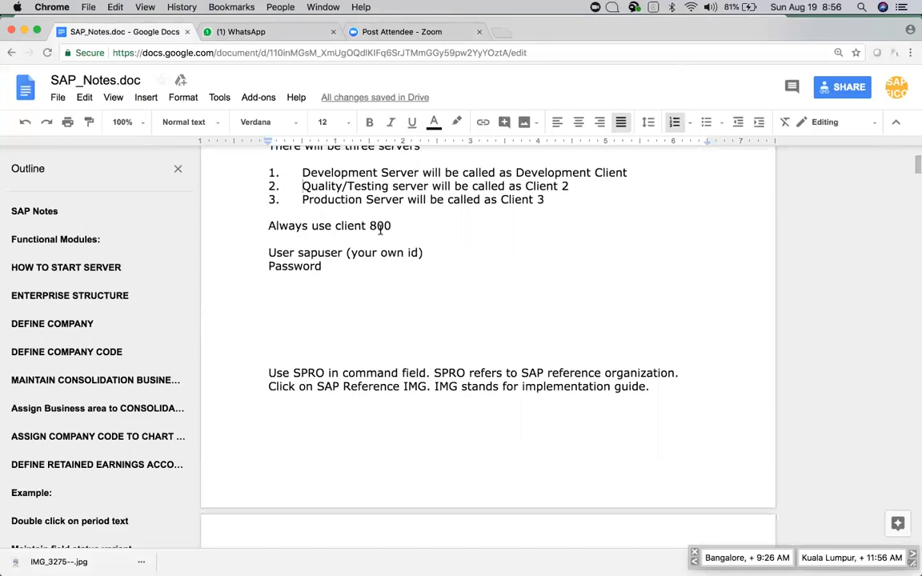
pyautogui.moveTo(398, 225); pyautogui.dragTo(367, 229)
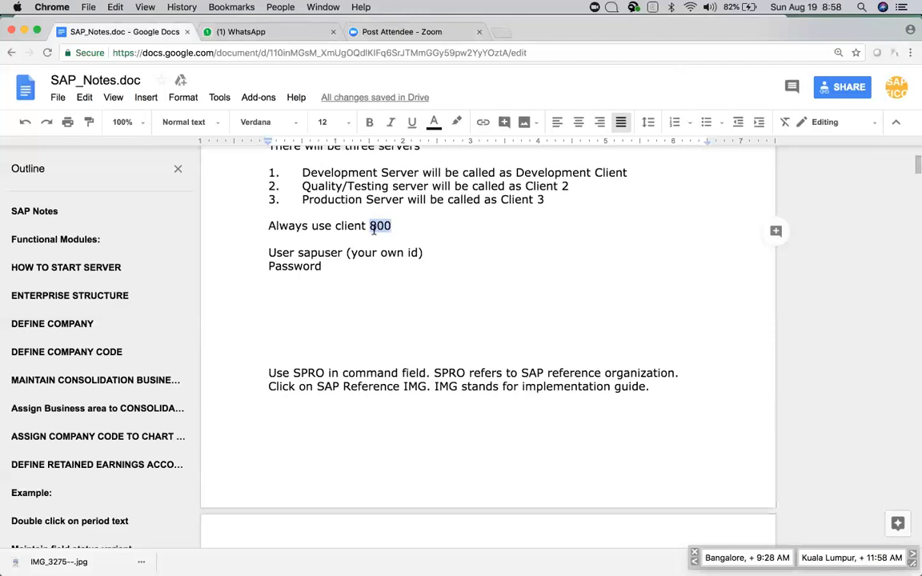
pyautogui.click(269, 252)
pyautogui.scroll(-1, 290, 275)
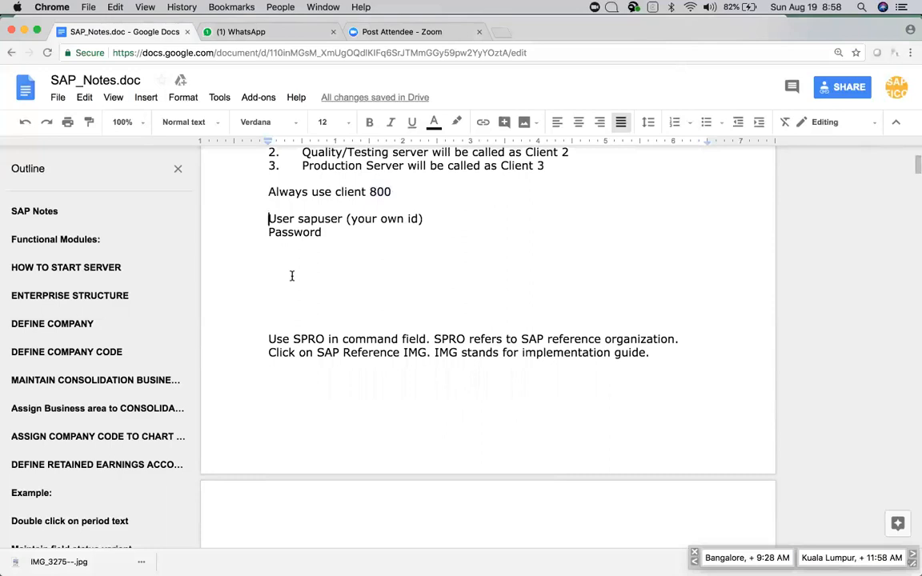
pyautogui.click(265, 230)
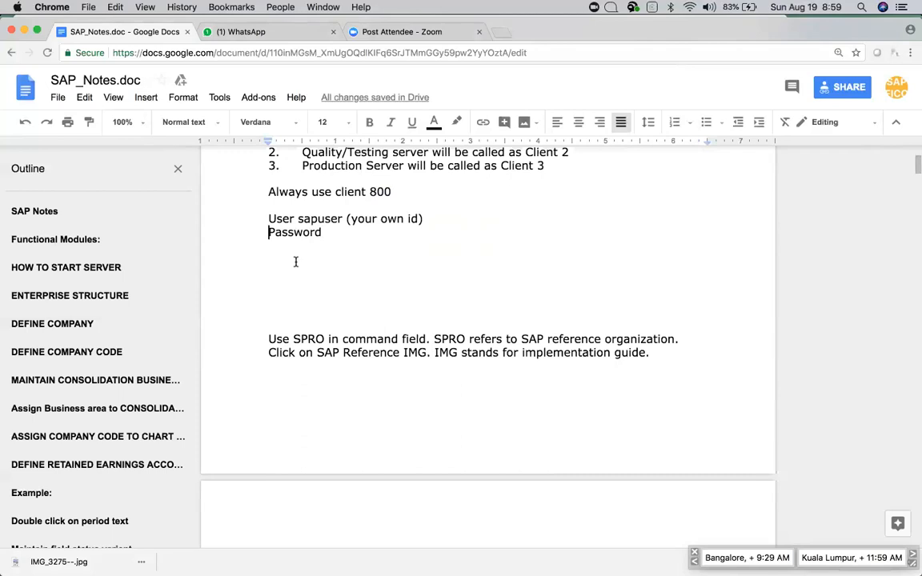
# Select 'SPRO' in the notes and scroll down to the ENTERPRISE STRUCTURE task list.
pyautogui.scroll(-3, 295, 261)
pyautogui.scroll(2, 295, 262)
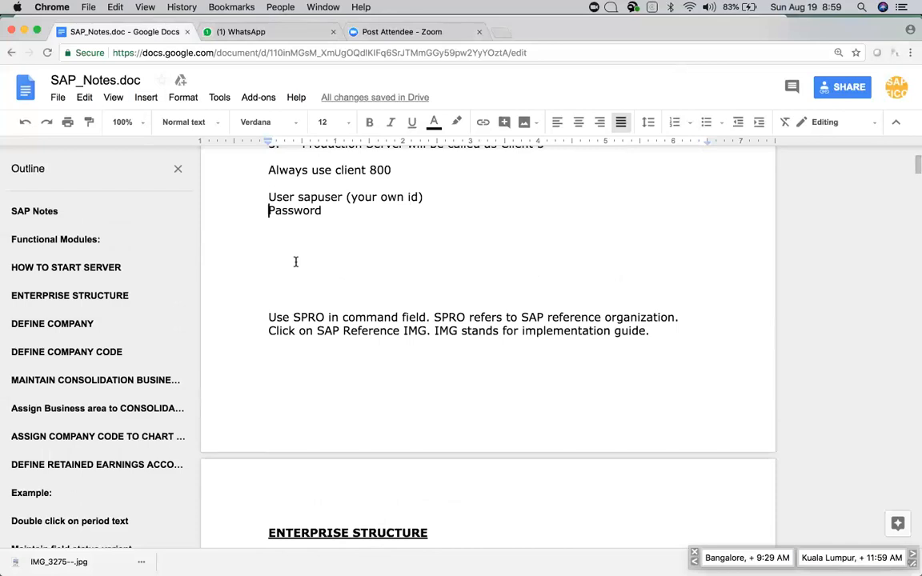
pyautogui.moveTo(293, 317); pyautogui.dragTo(324, 317)
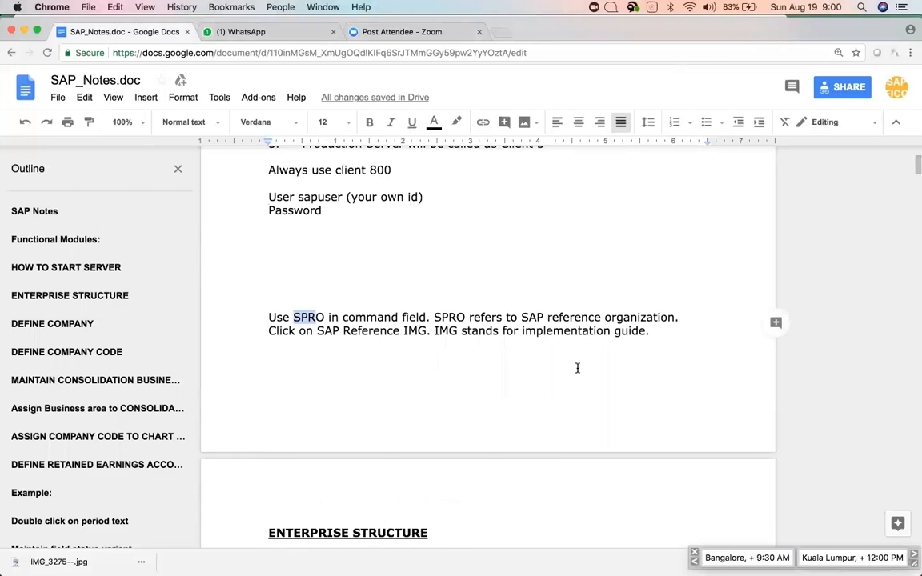
pyautogui.scroll(-2, 577, 368)
pyautogui.scroll(-5, 577, 368)
pyautogui.scroll(-2, 577, 368)
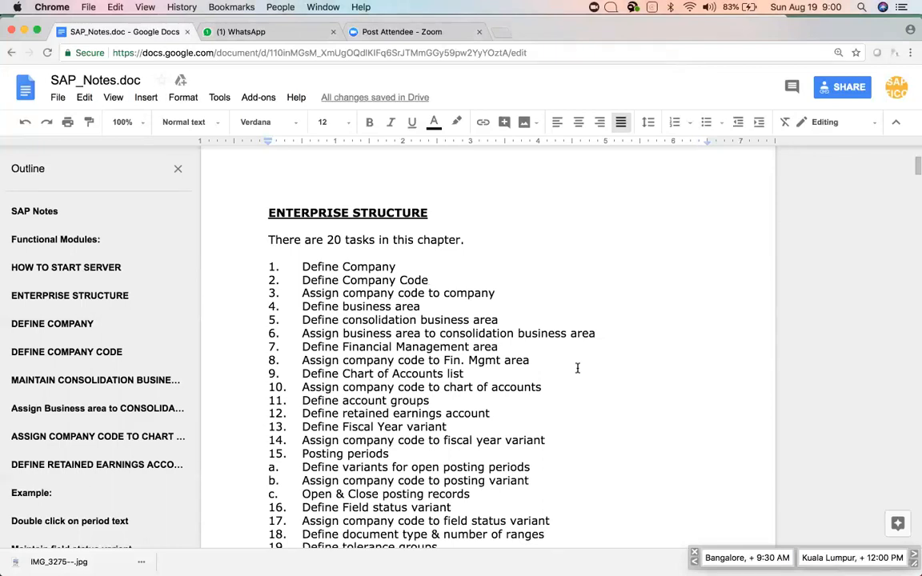
pyautogui.scroll(-2, 577, 368)
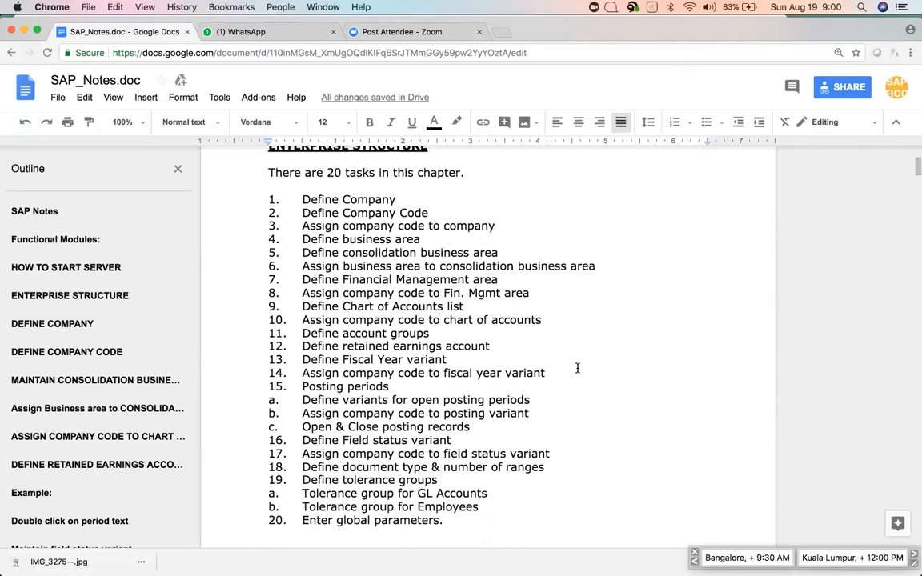
pyautogui.scroll(2, 577, 368)
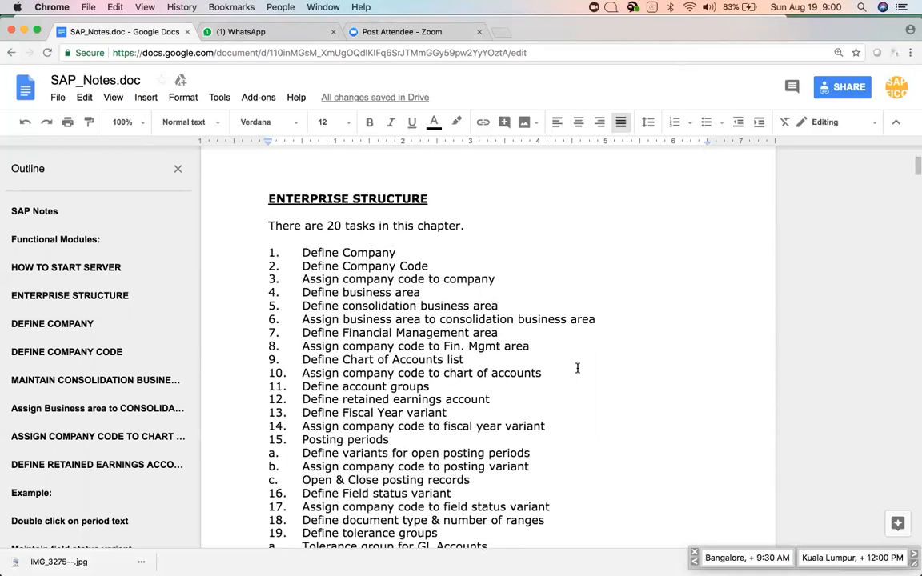
pyautogui.moveTo(396, 560)
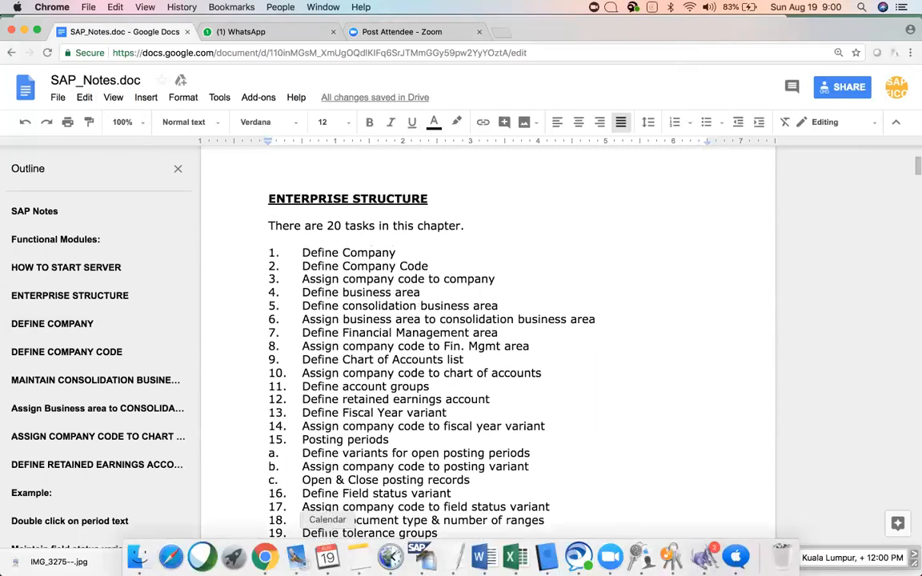
# Bring SAP GUI forward and open the SAP FICO system from Open Recent.
pyautogui.click(430, 564)
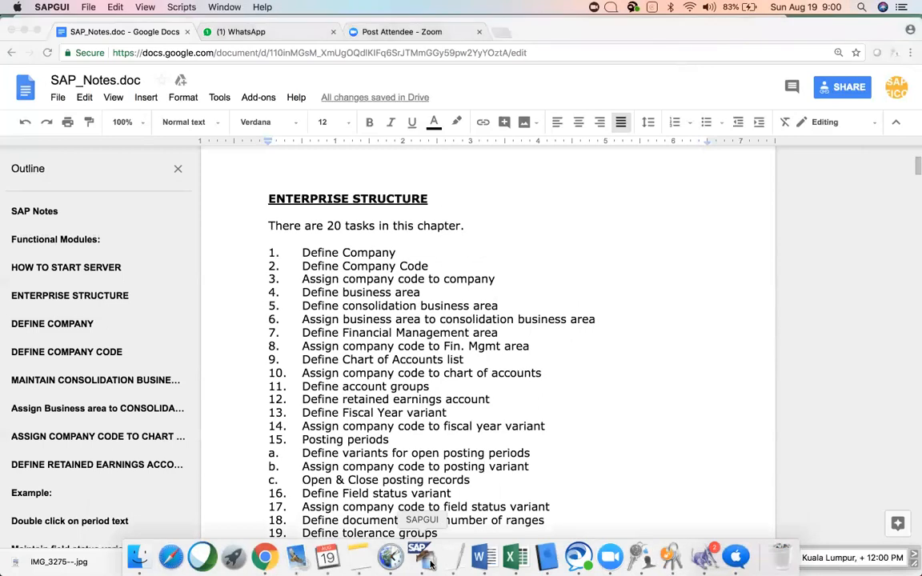
pyautogui.click(88, 7)
pyautogui.moveTo(103, 36)
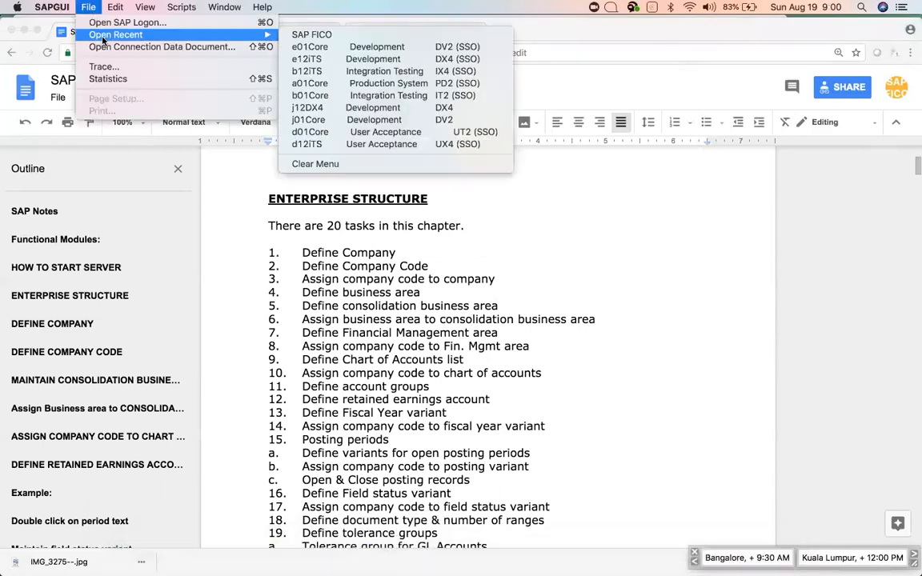
pyautogui.click(303, 34)
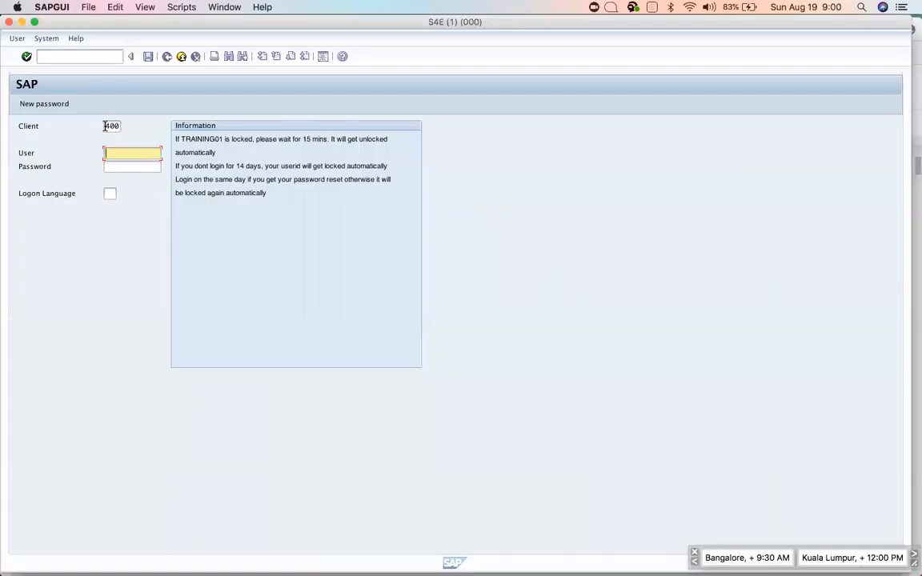
# Change the client from 400 to 700, enter the user name and password, and log on.
pyautogui.moveTo(105, 126); pyautogui.dragTo(145, 133)
pyautogui.click(109, 125)
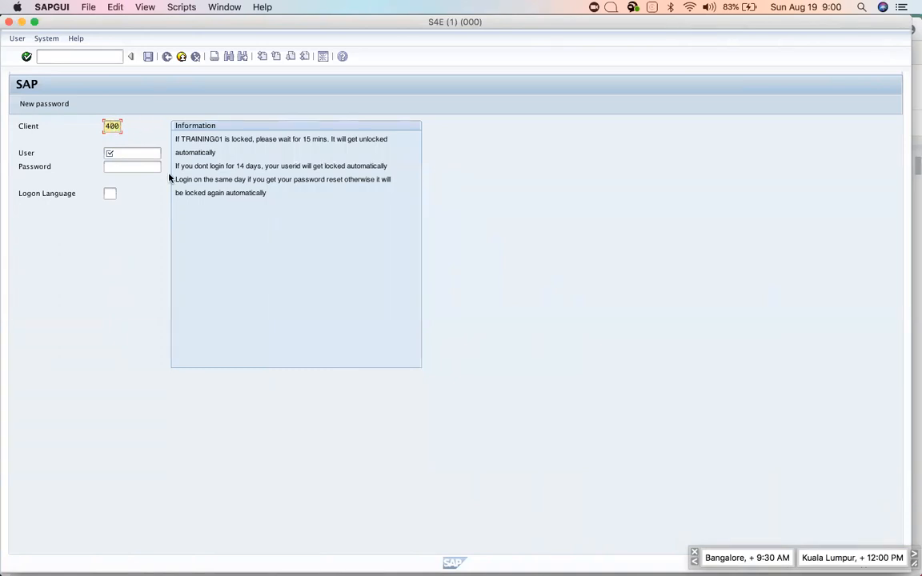
pyautogui.press('BackSpace')
pyautogui.write('7')
pyautogui.click(111, 152)
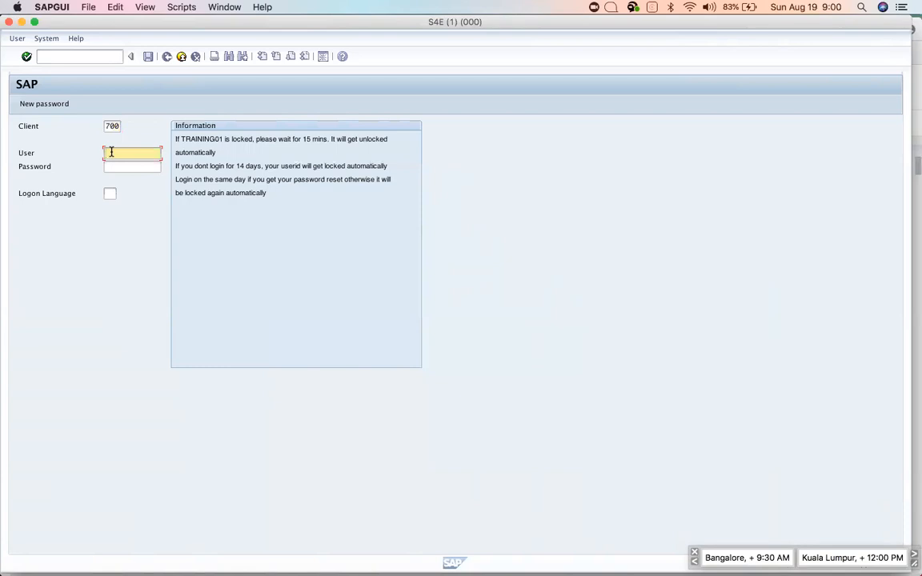
pyautogui.write('P')
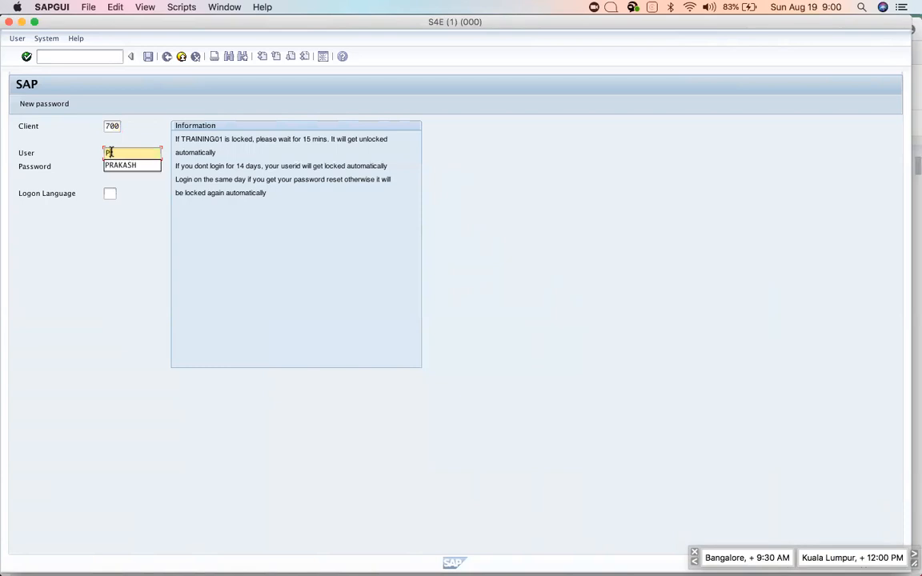
pyautogui.press('Down')
pyautogui.press('Return')
pyautogui.press('Tab')
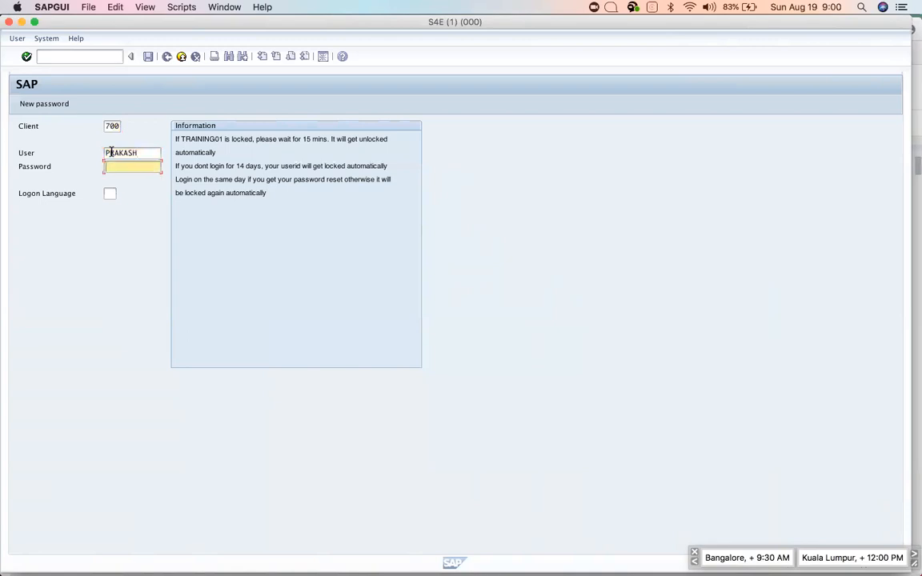
pyautogui.write('*******')
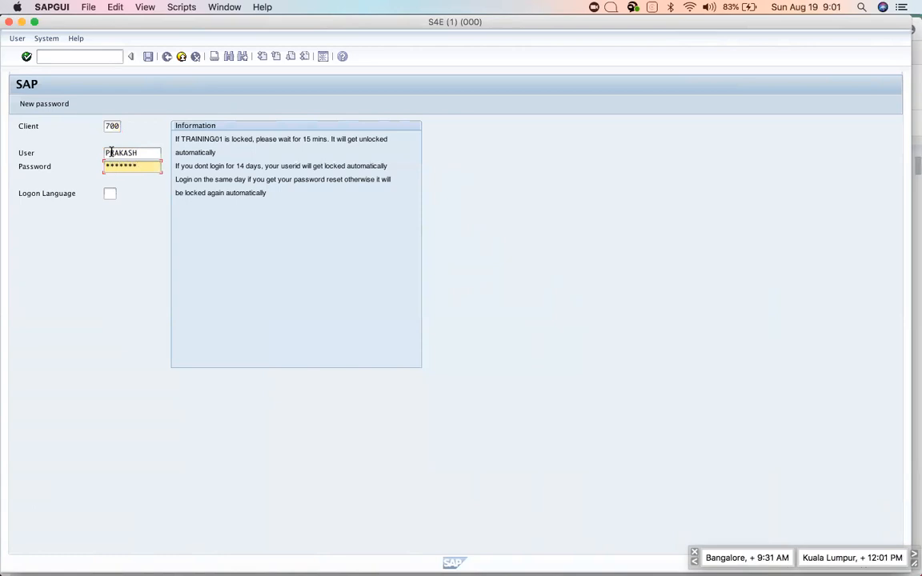
pyautogui.press('Return')
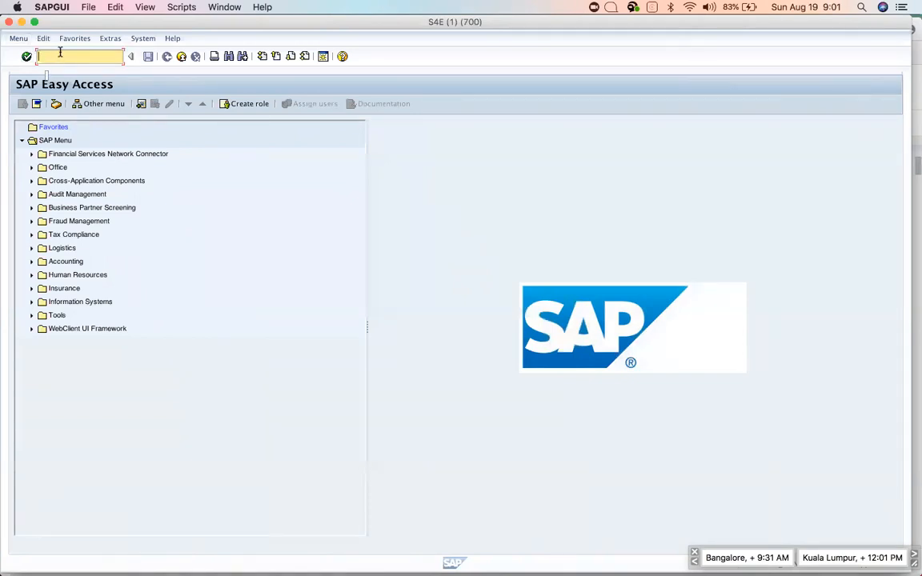
pyautogui.write('spro')
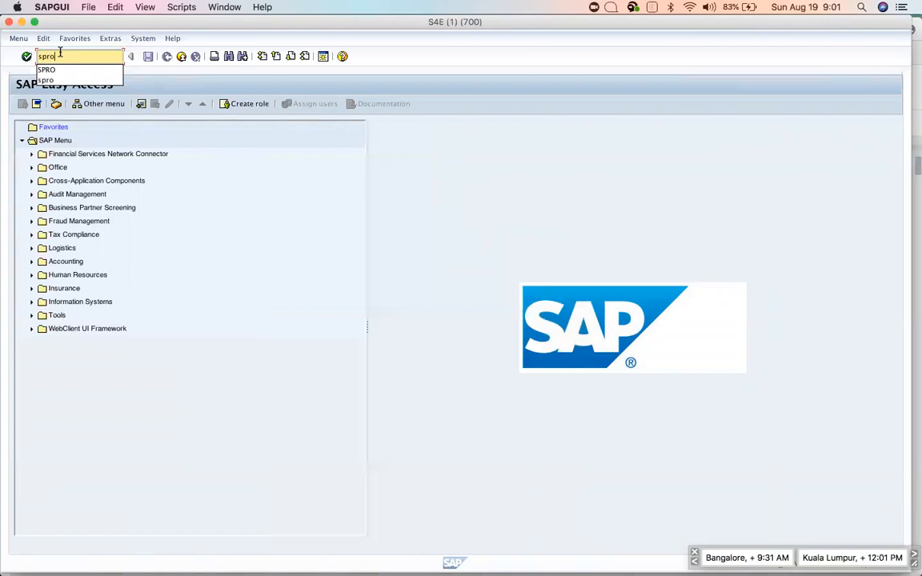
pyautogui.press('Return')
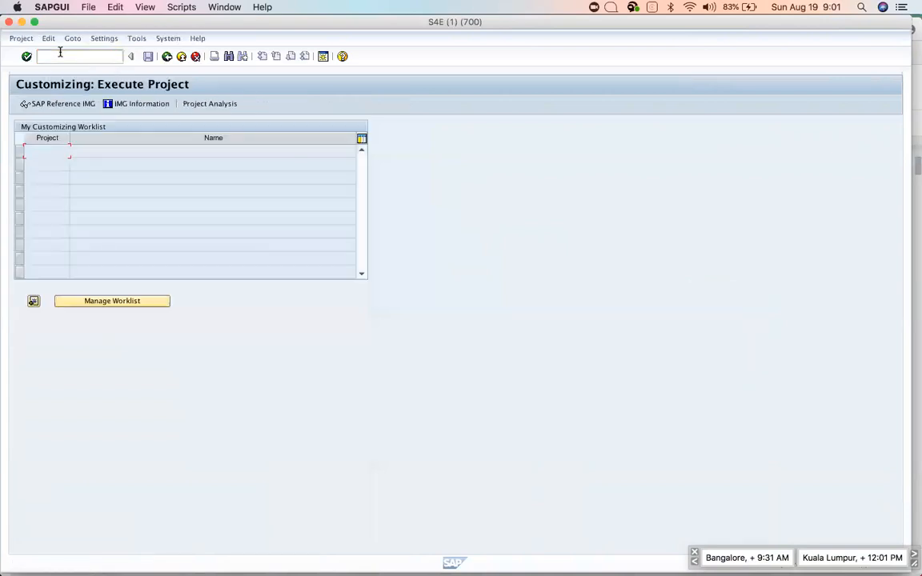
pyautogui.click(166, 56)
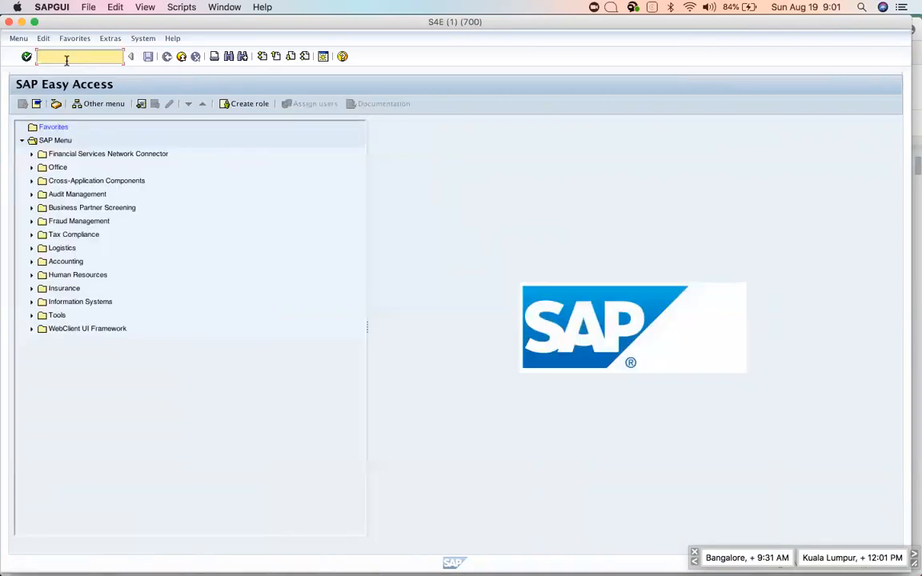
pyautogui.write('/nf-02')
pyautogui.press('Return')
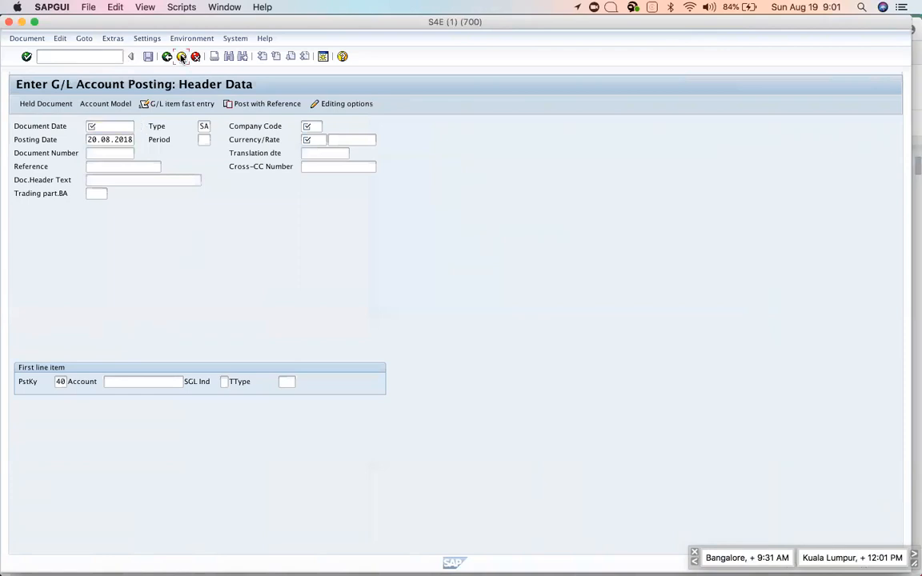
pyautogui.click(182, 56)
pyautogui.click(179, 189)
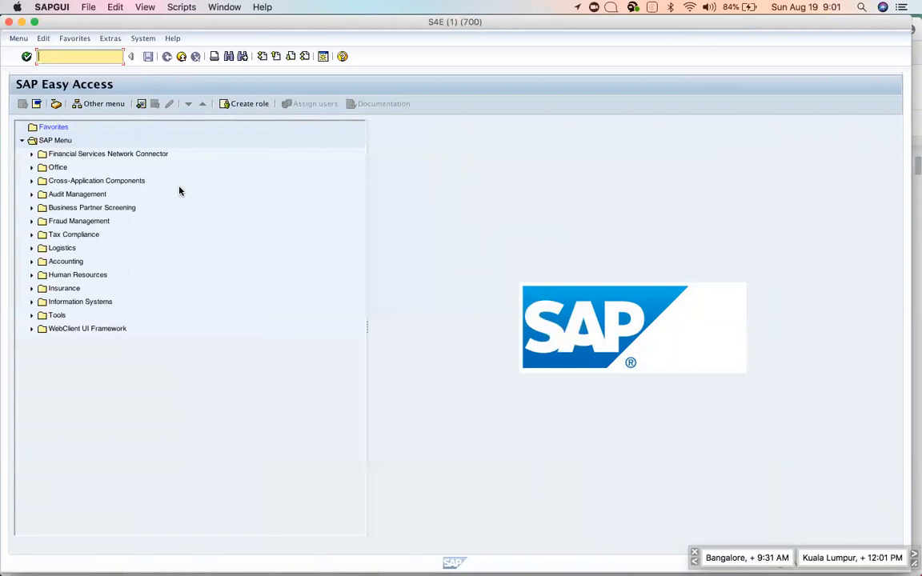
pyautogui.press('super+Tab')
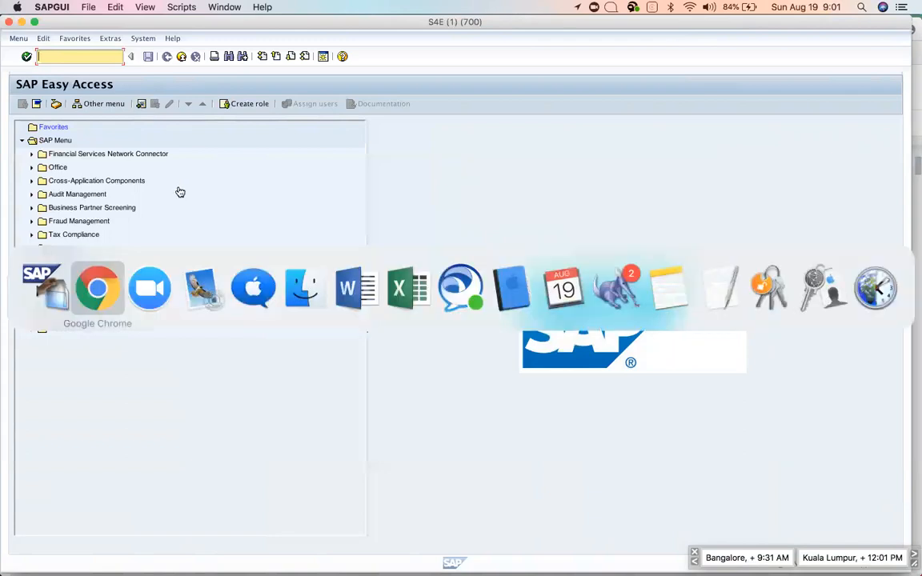
pyautogui.scroll(5, 438, 300)
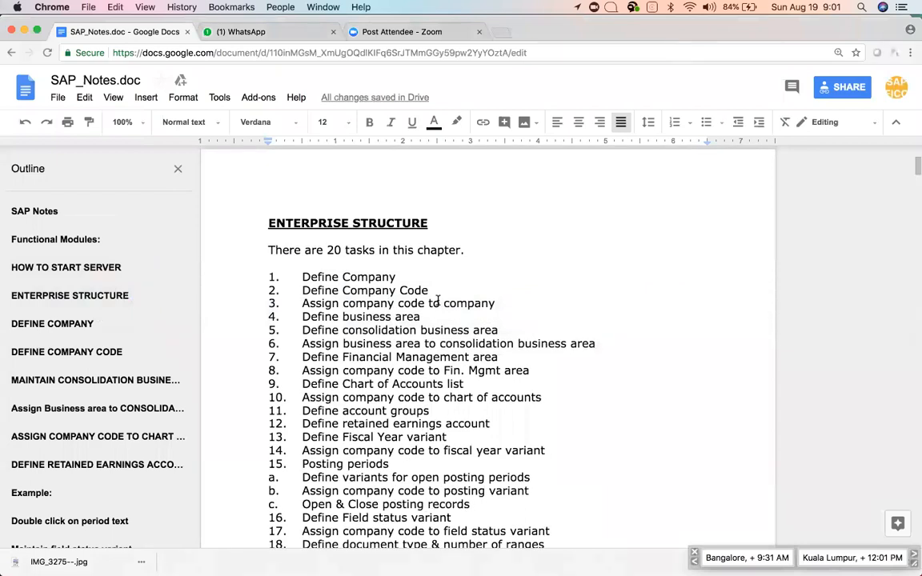
pyautogui.scroll(4, 437, 300)
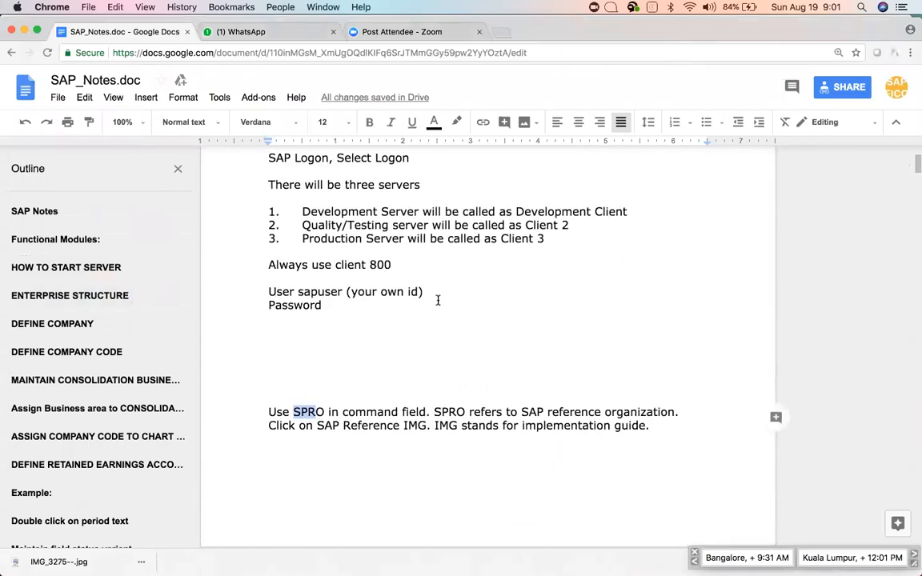
pyautogui.scroll(-2, 436, 300)
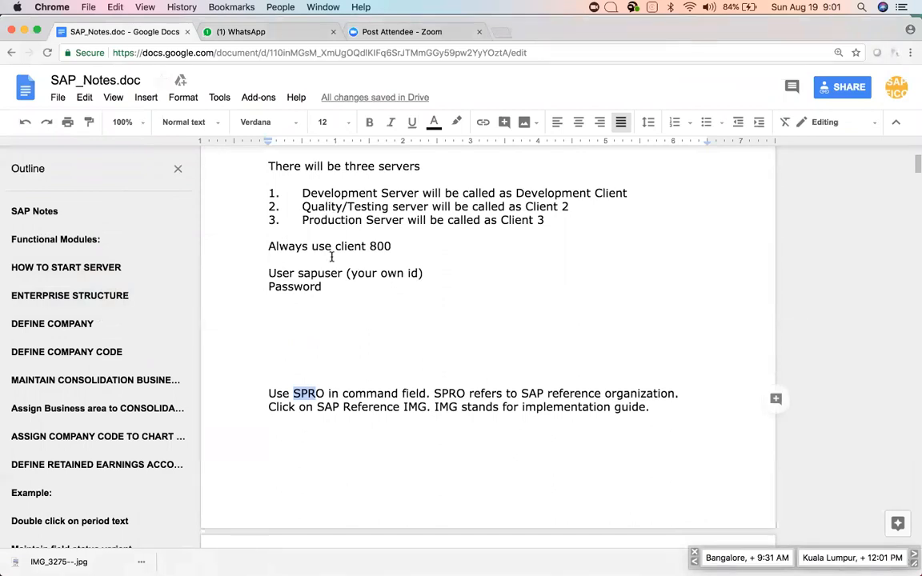
pyautogui.press('super+Tab')
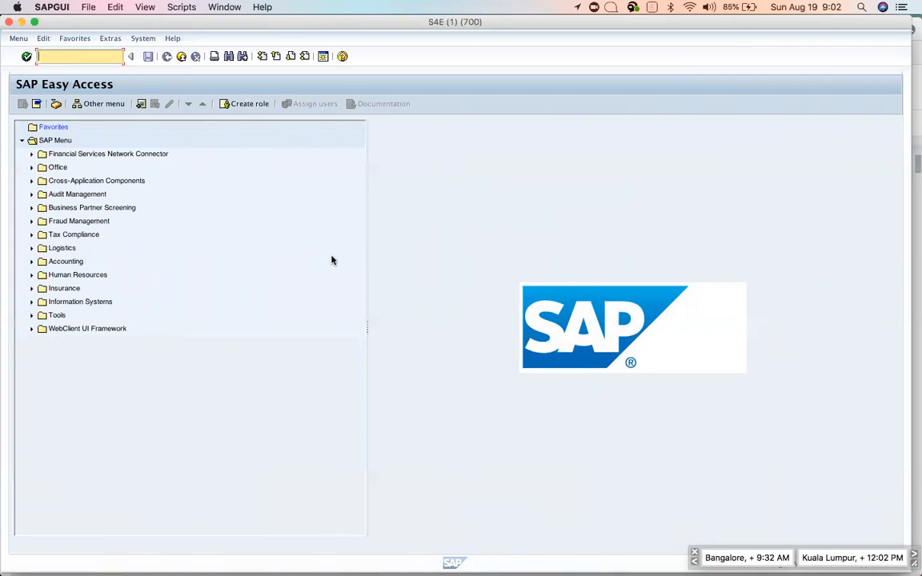
# Switch to the SAP_Notes document and scroll to the DEFINE COMPANY section with its SPRO path.
pyautogui.press('super+Tab')
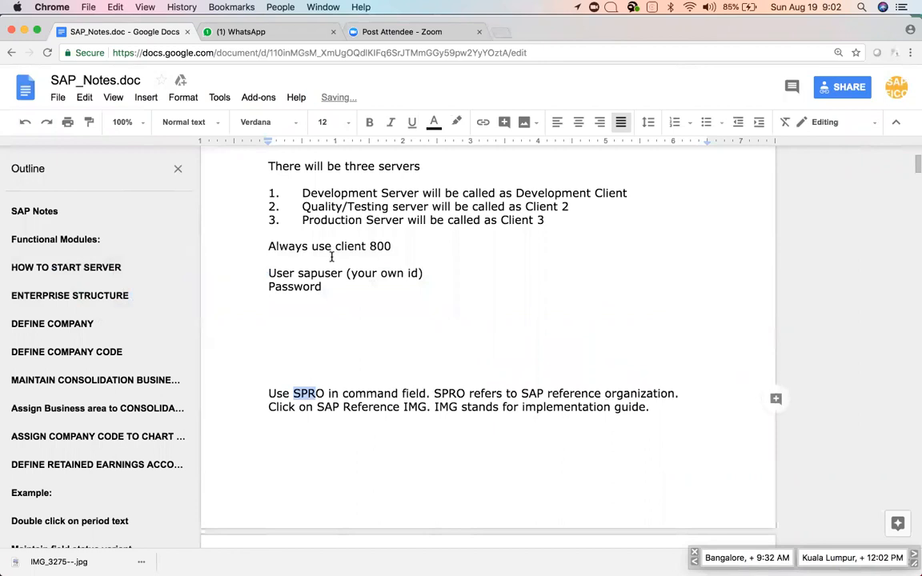
pyautogui.scroll(-10, 330, 256)
pyautogui.scroll(5, 330, 256)
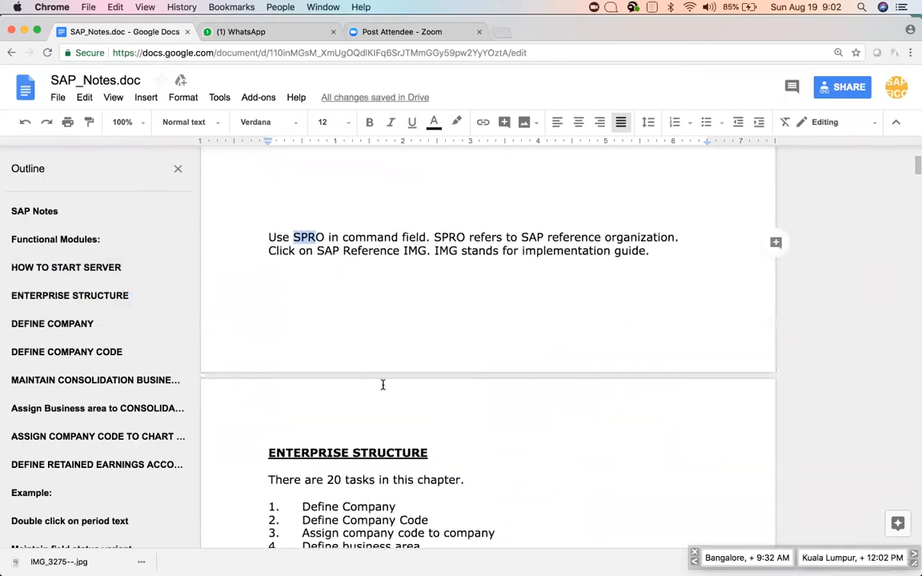
pyautogui.scroll(-5, 382, 385)
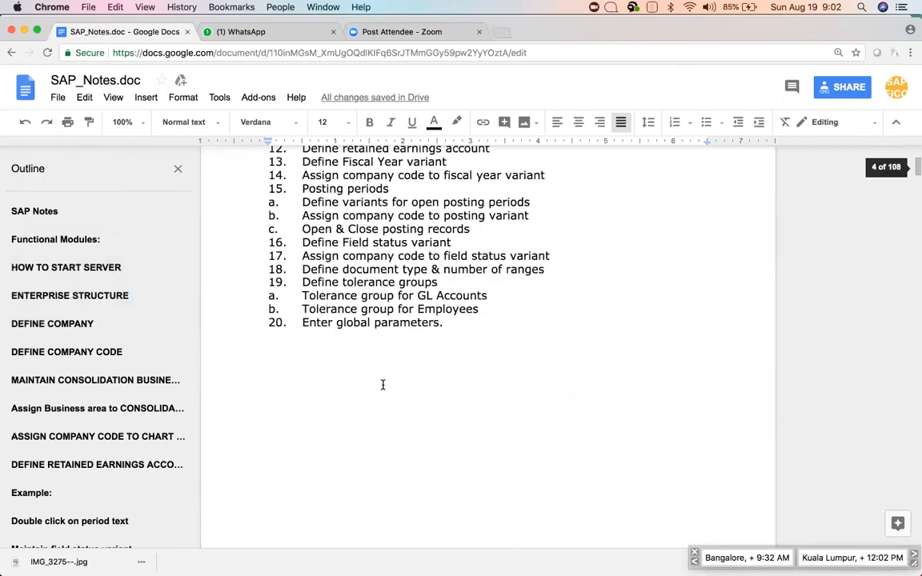
pyautogui.scroll(3, 382, 384)
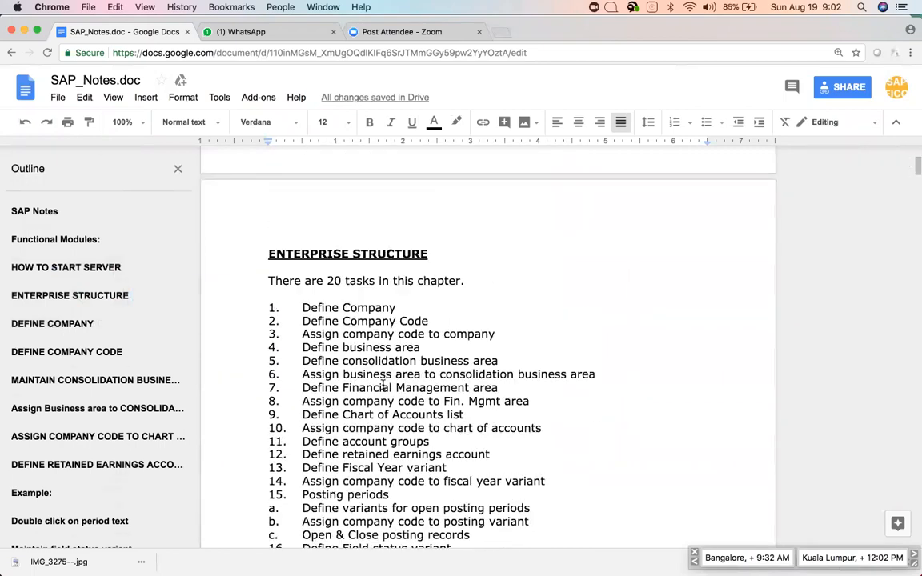
pyautogui.scroll(-10, 382, 328)
pyautogui.scroll(-2, 394, 341)
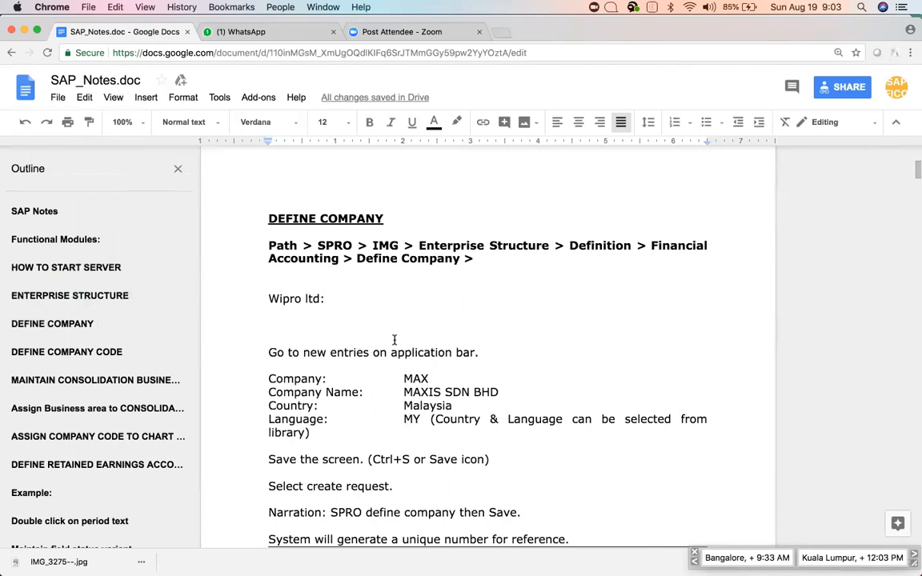
# Place the cursor at the Define Company Path line in the notes, then return to SAP GUI.
pyautogui.press('super+Tab')
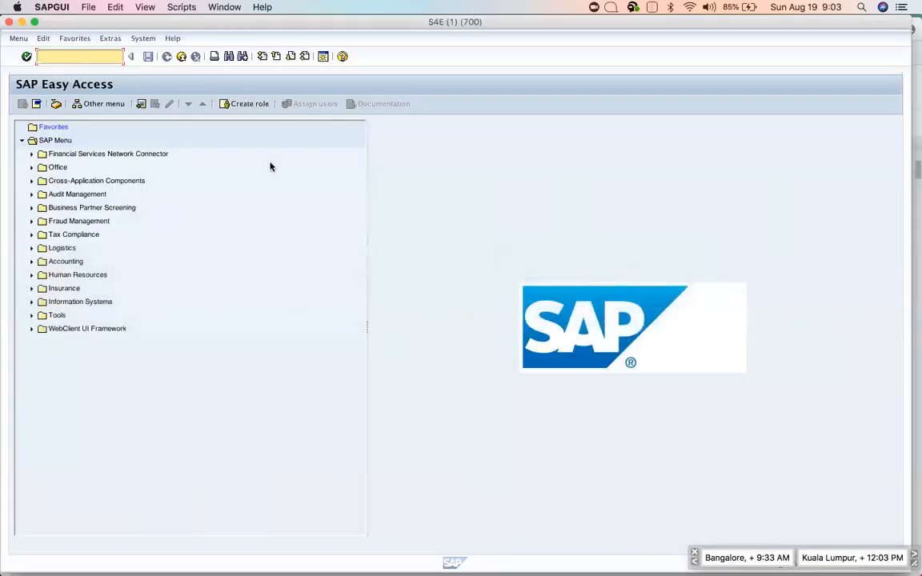
pyautogui.press('super+Tab')
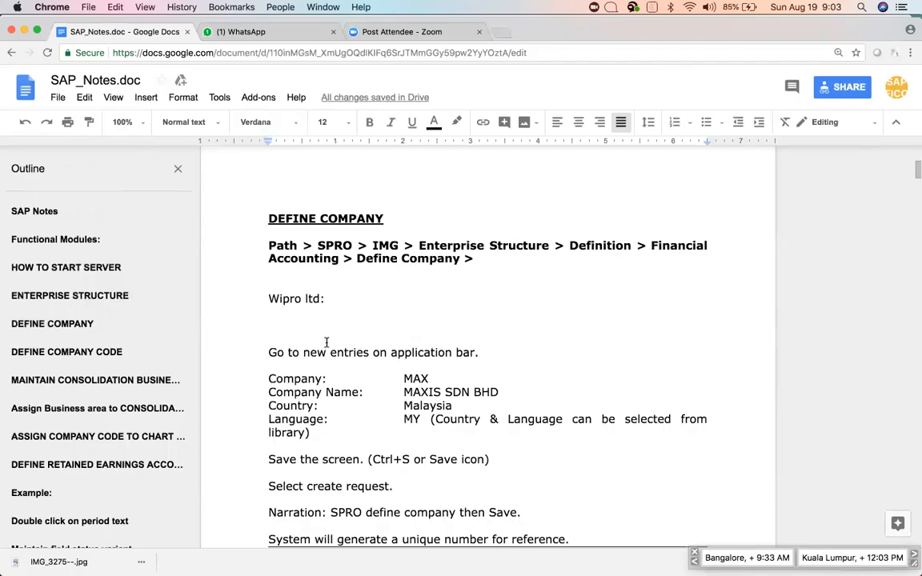
pyautogui.click(267, 247)
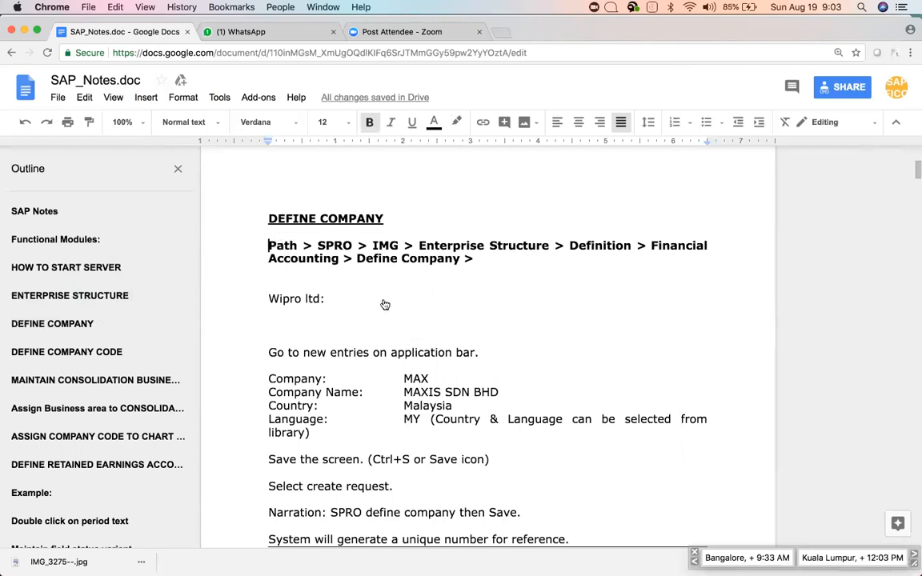
pyautogui.press('super+Tab')
# Run SPRO, open the SAP Reference IMG and expand Enterprise Structure > Definition > Financial Accounting.
pyautogui.write('spro')
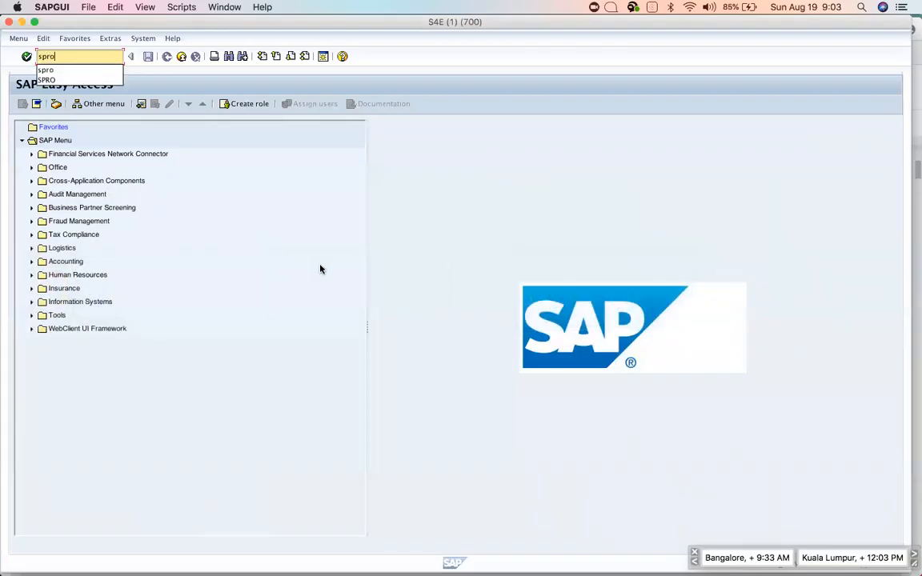
pyautogui.press('Return')
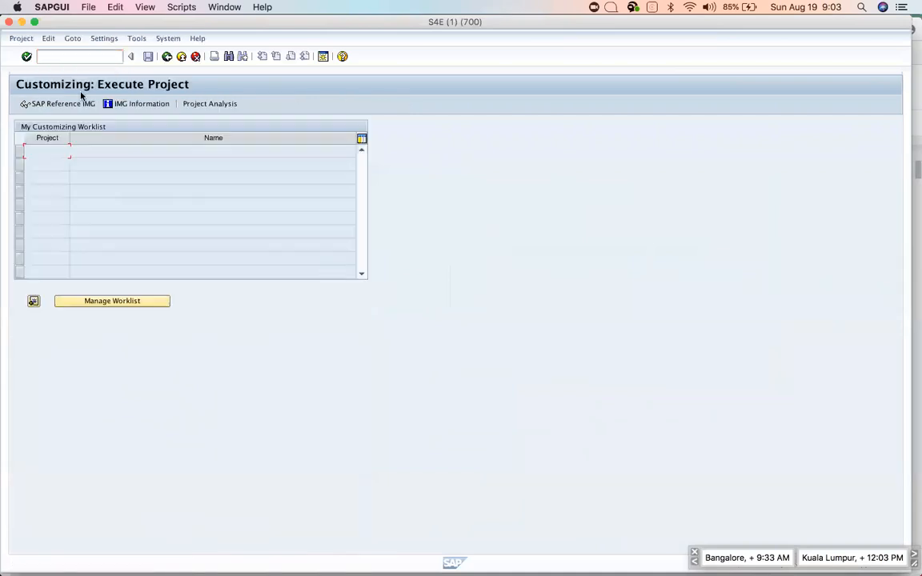
pyautogui.click(55, 105)
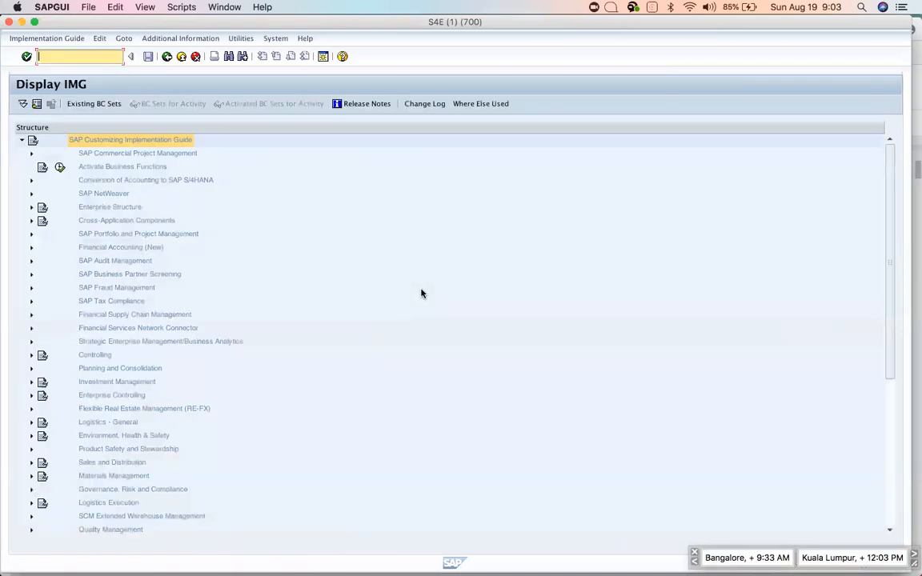
pyautogui.press('super+Tab')
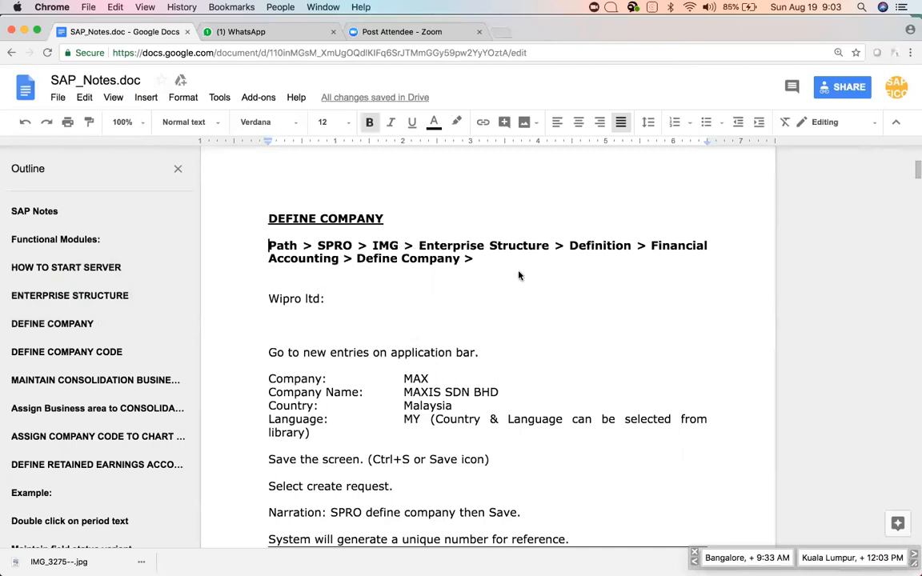
pyautogui.press('super+Tab')
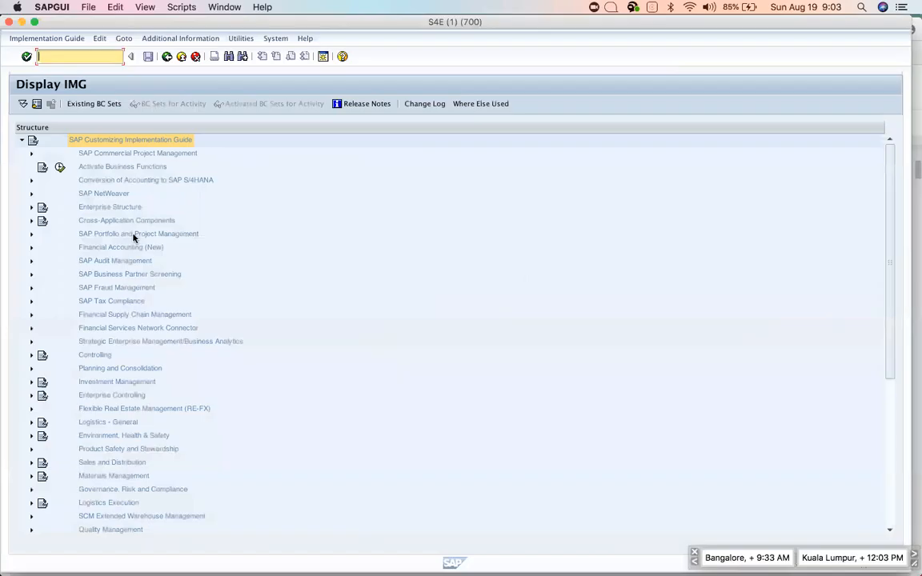
pyautogui.click(32, 207)
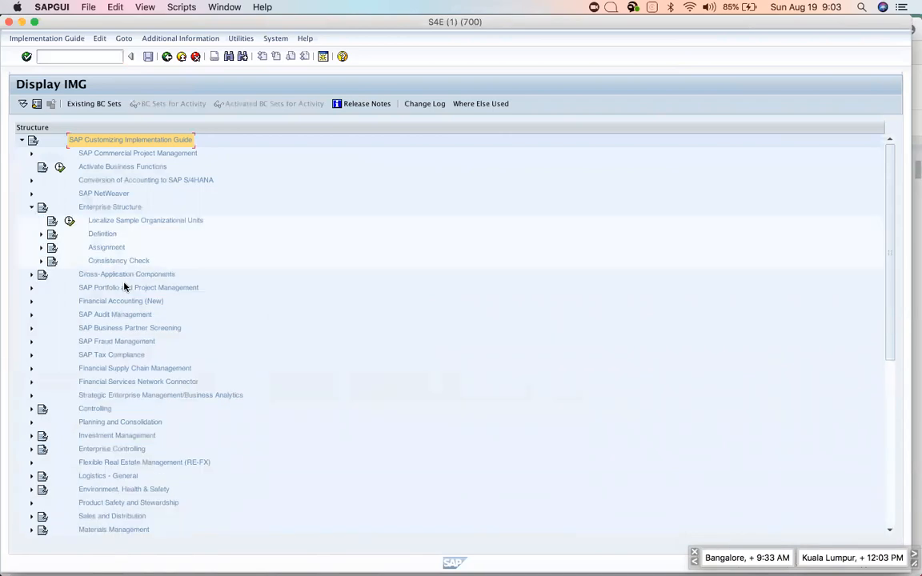
pyautogui.click(41, 234)
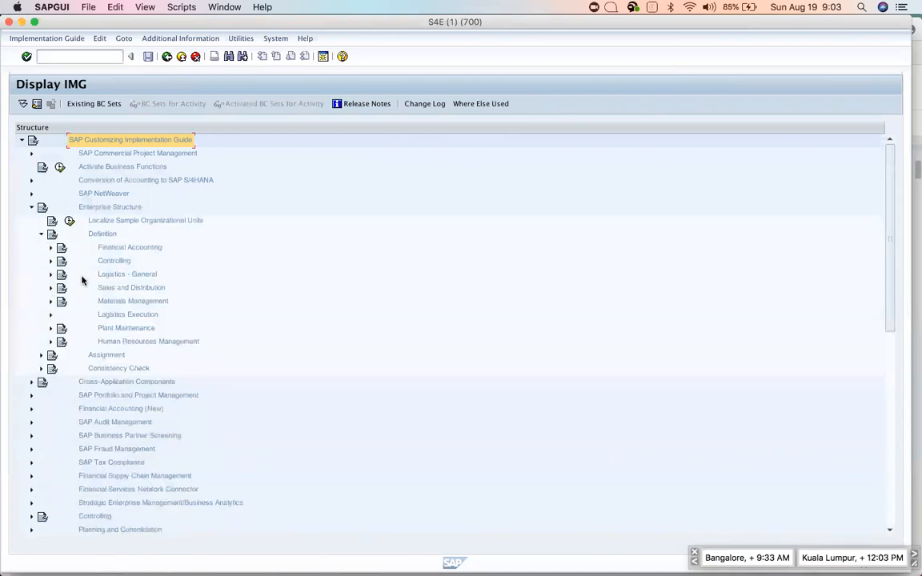
pyautogui.click(51, 247)
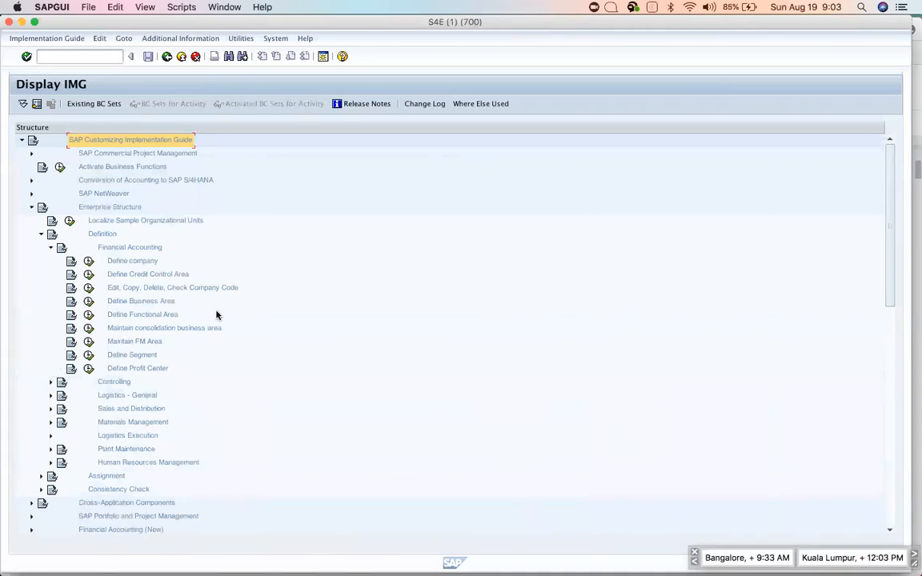
pyautogui.press('super+Tab')
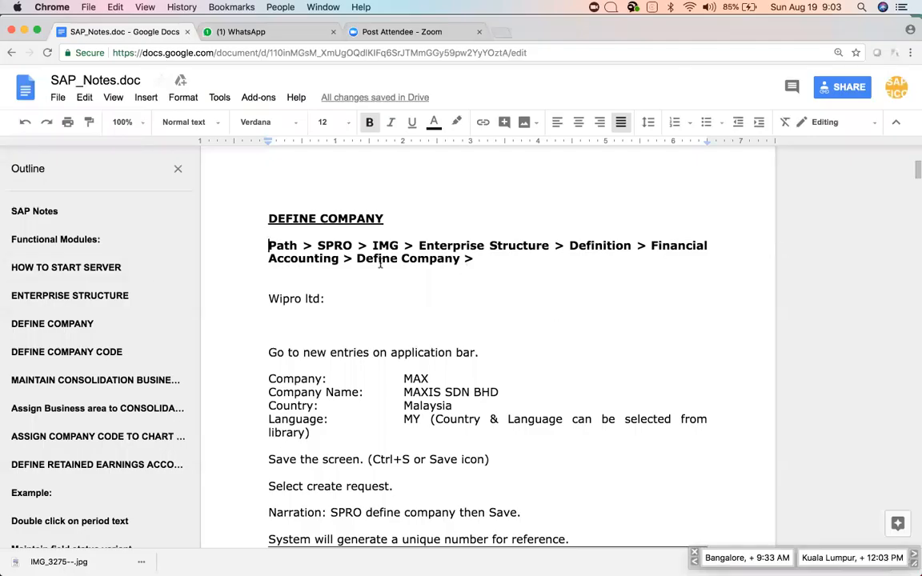
# Return from the notes to the expanded Display IMG tree in SAP GUI.
pyautogui.press('super+Tab')
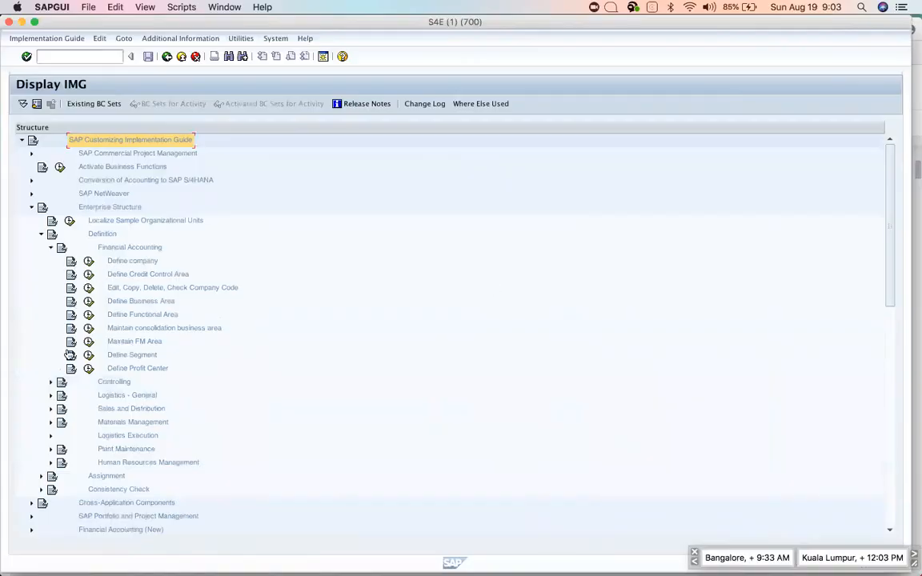
# Display the IMG activity documentation for Define company.
pyautogui.click(71, 263)
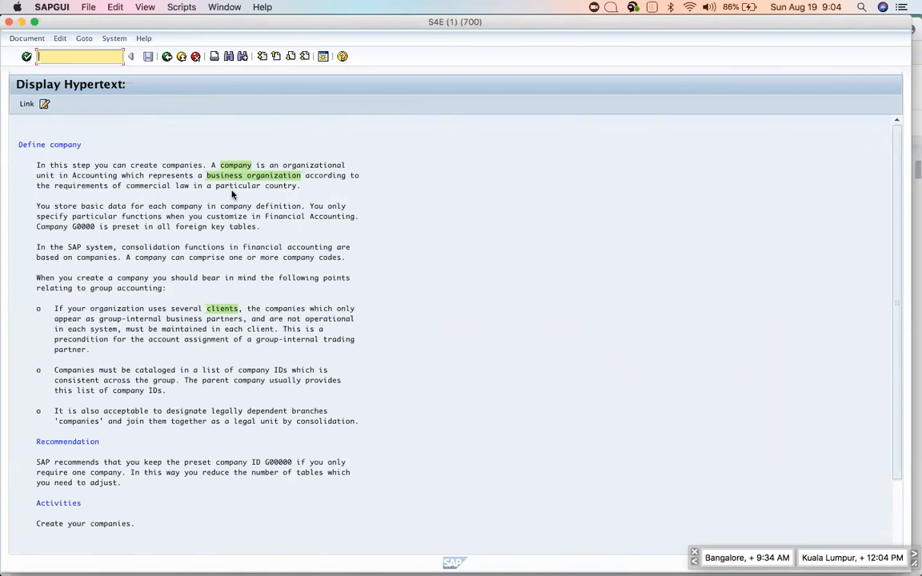
# Exit the documentation and execute Define company to list the existing internal trading partners.
pyautogui.click(182, 57)
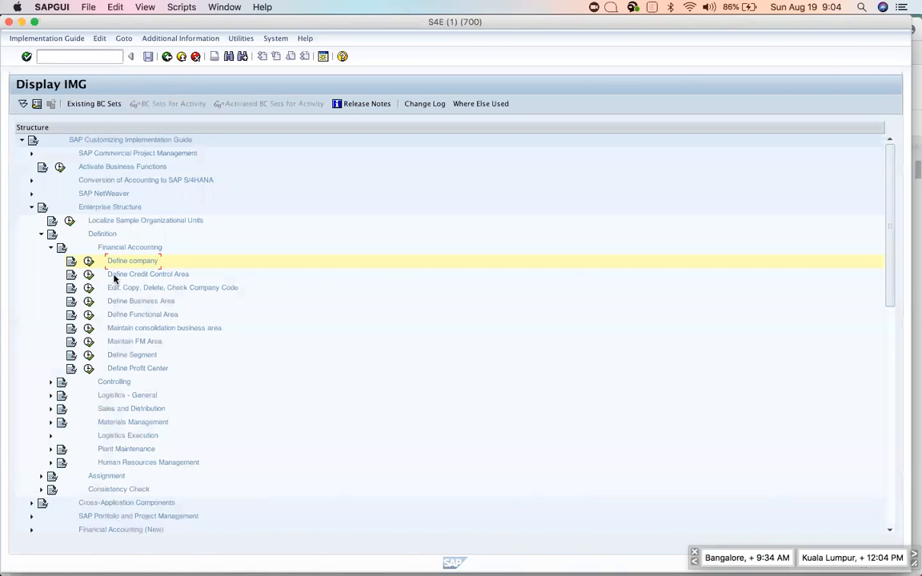
pyautogui.press('super+Tab')
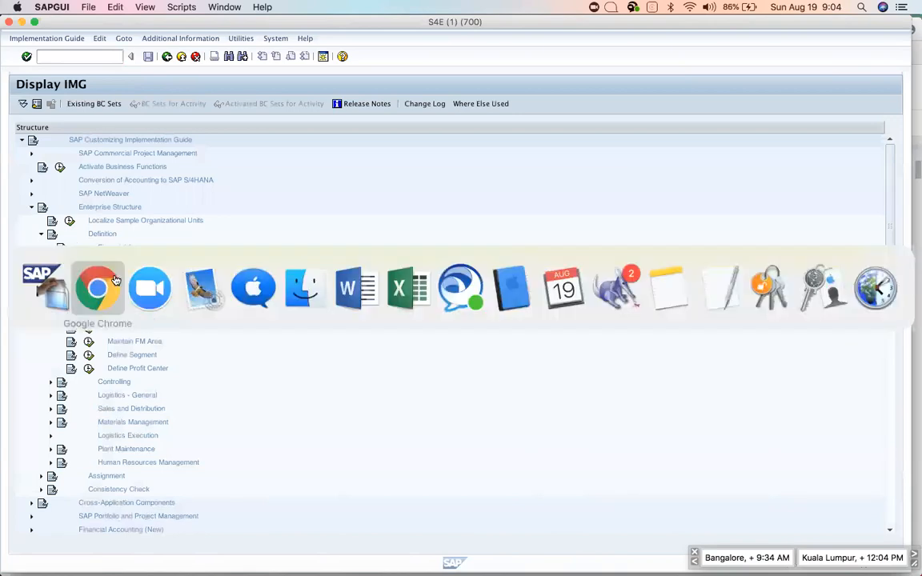
pyautogui.press('super+Tab')
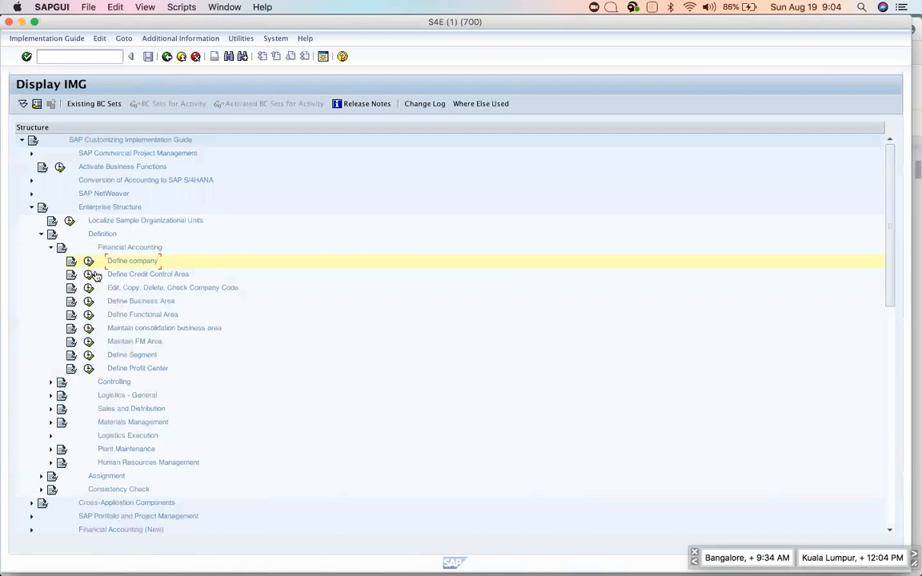
pyautogui.click(88, 262)
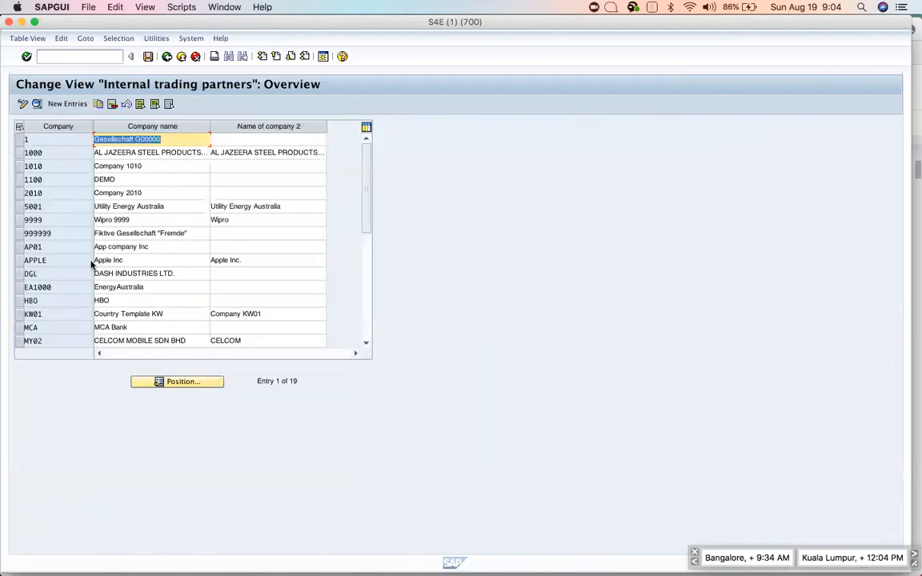
# Start a new entry with company code APP named 'Apple Inc'.
pyautogui.click(67, 106)
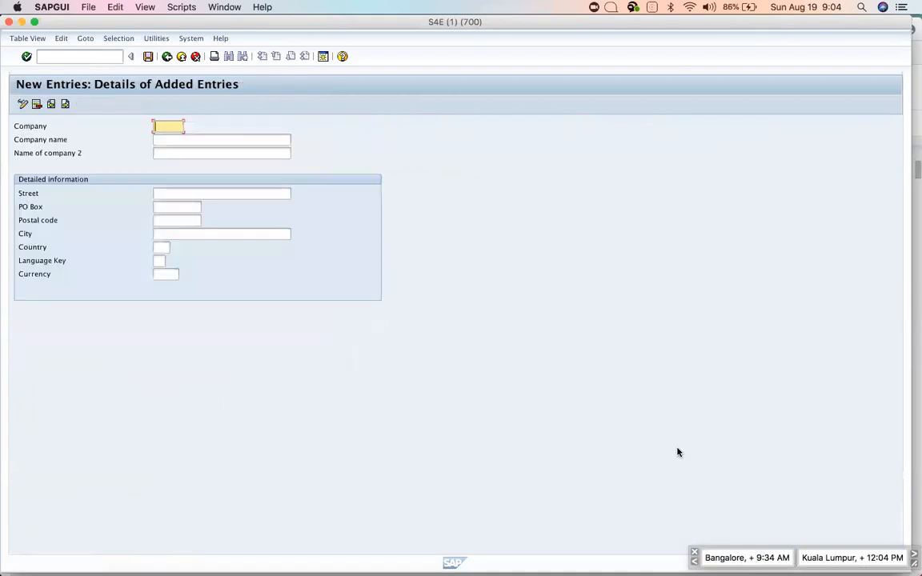
pyautogui.write('APP')
pyautogui.press('Tab')
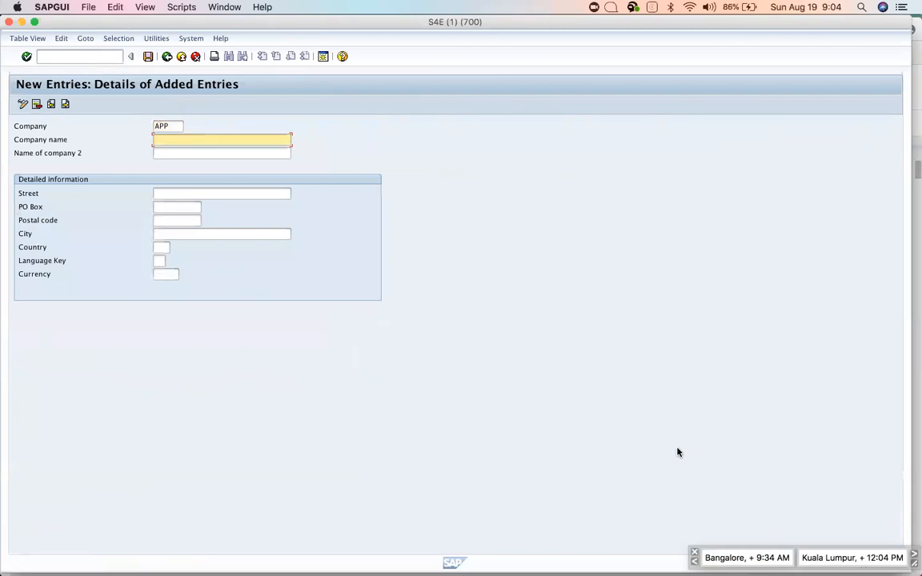
pyautogui.write('Apple Inc')
pyautogui.press('BackSpace')
pyautogui.press('BackSpace')
pyautogui.press('BackSpace')
pyautogui.write('Inc')
pyautogui.press('Tab')
pyautogui.press('Tab')
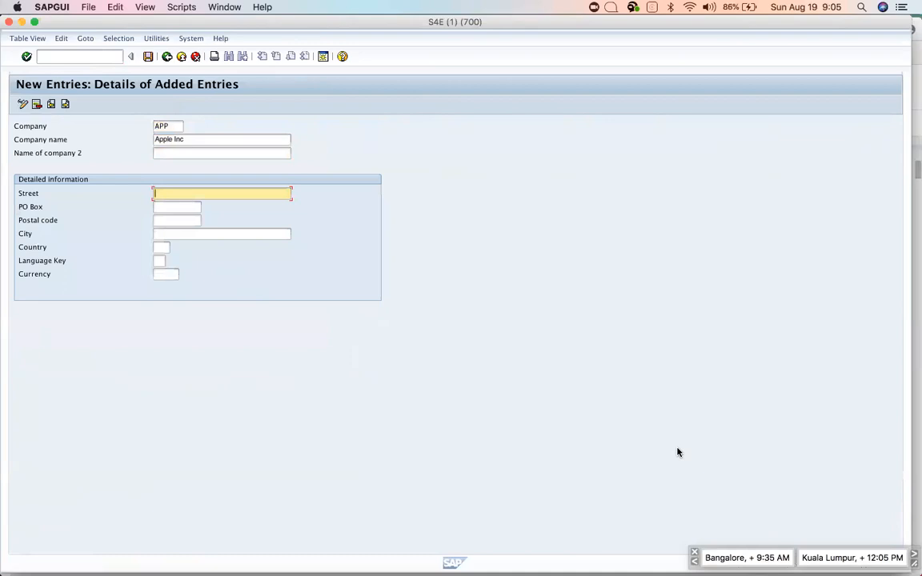
# Enter the company's street address, postal code 95129 and city San Jose.
pyautogui.press('Tab')
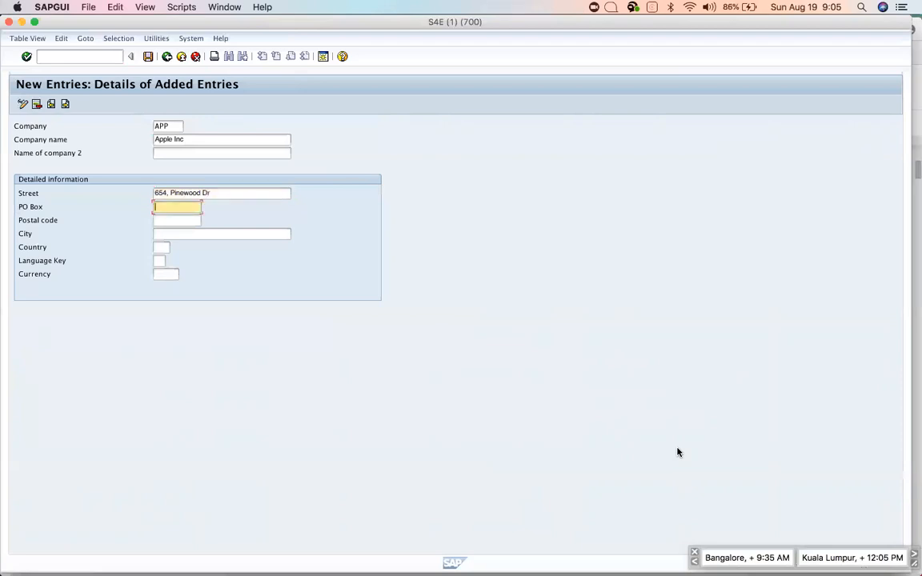
pyautogui.press('Tab')
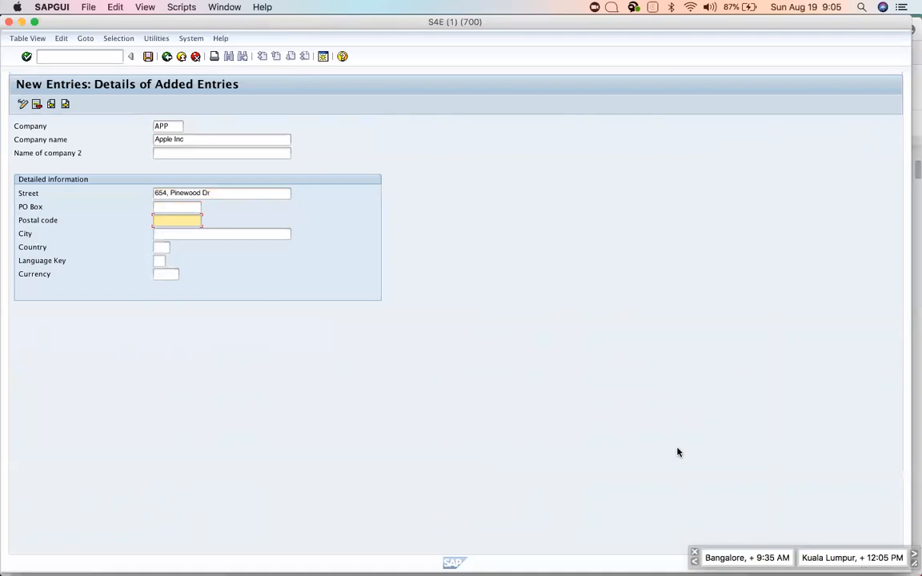
pyautogui.write('95129')
pyautogui.press('Tab')
pyautogui.write('San Jose')
# Set country US, language EN and currency USD for company APP.
pyautogui.press('Tab')
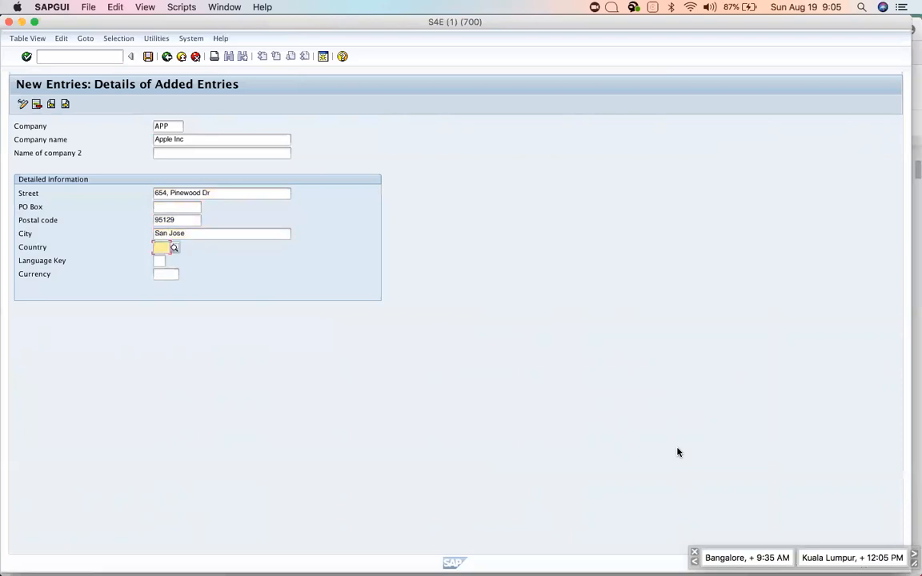
pyautogui.write('US')
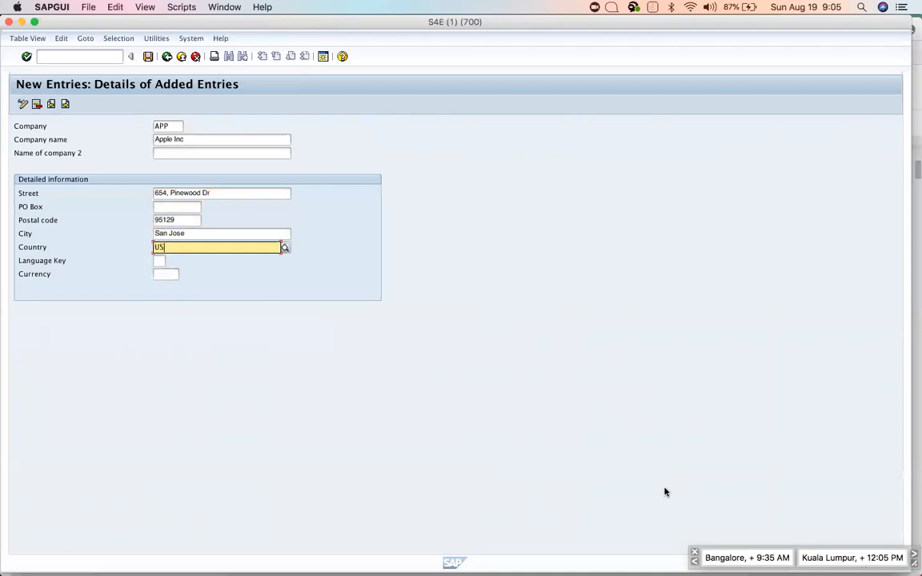
pyautogui.click(184, 268)
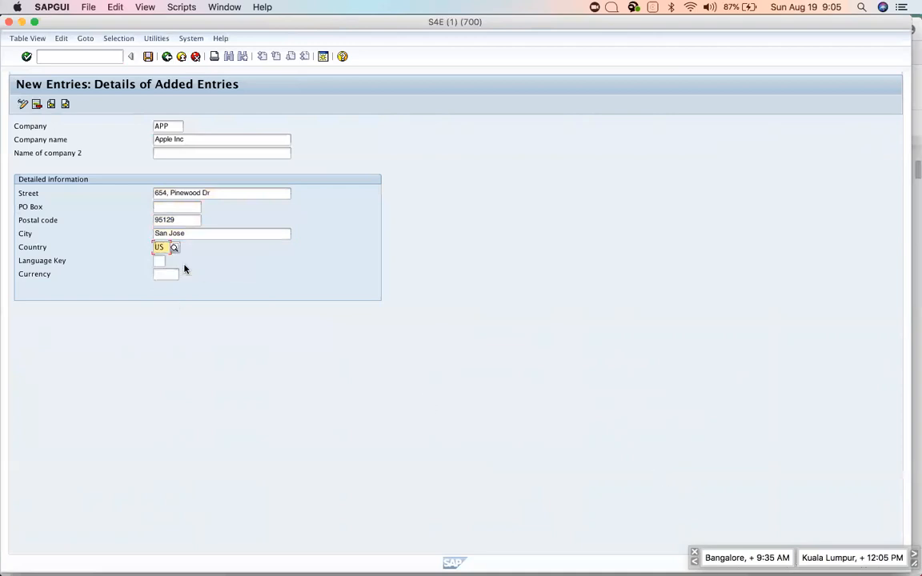
pyautogui.click(158, 260)
pyautogui.write('EN')
pyautogui.click(169, 275)
pyautogui.write('USD')
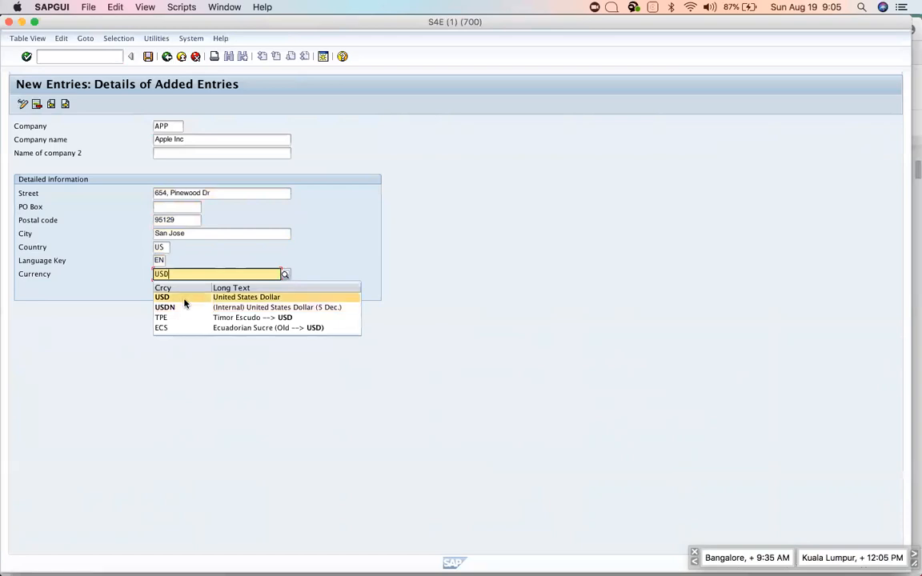
pyautogui.click(182, 299)
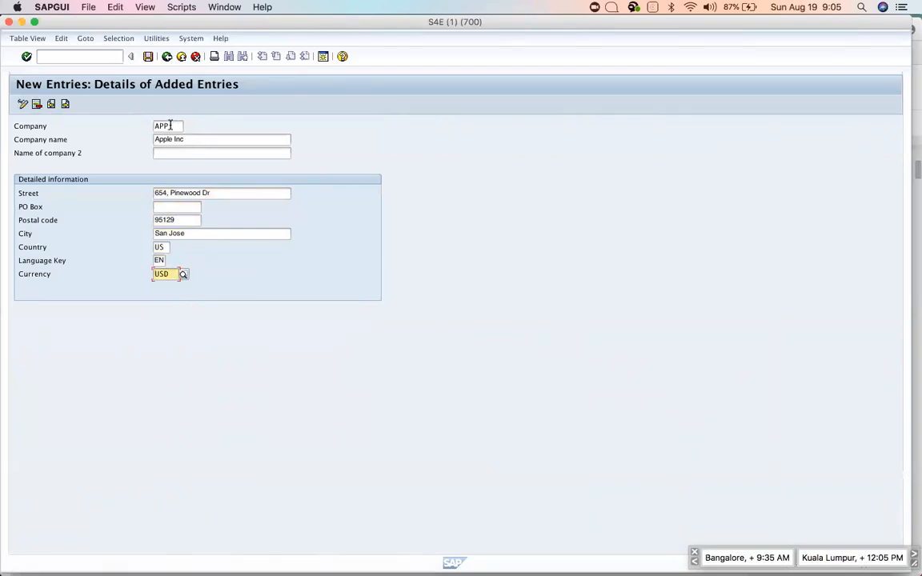
pyautogui.moveTo(170, 126); pyautogui.dragTo(151, 129)
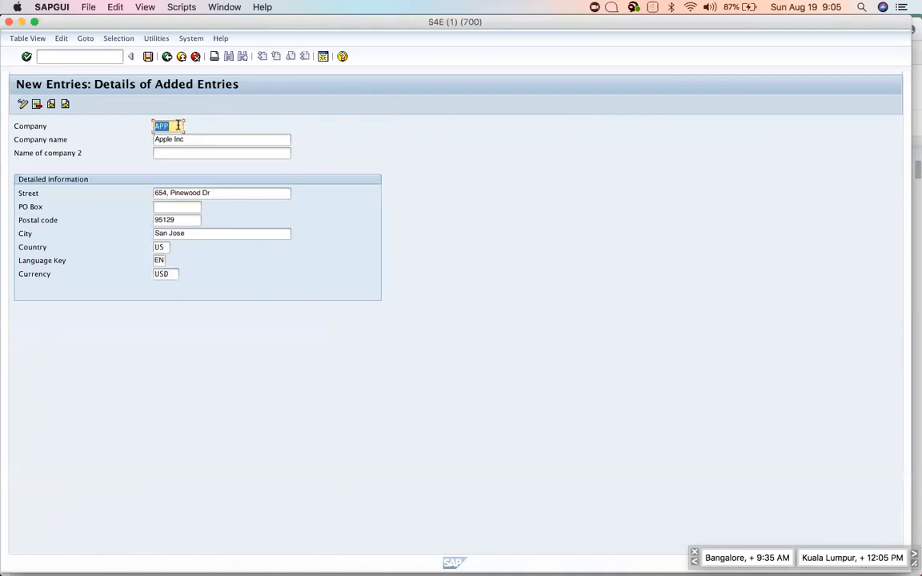
pyautogui.click(177, 125)
pyautogui.click(190, 139)
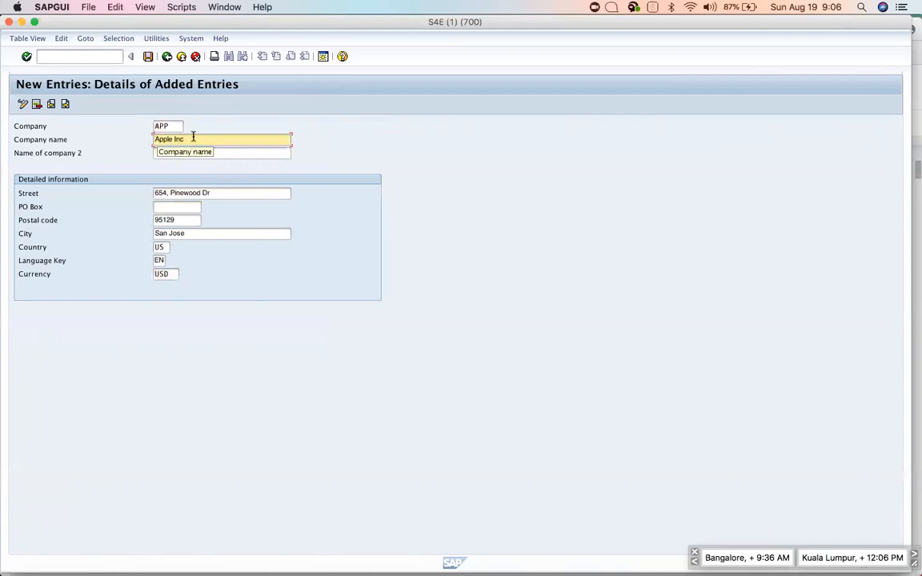
pyautogui.moveTo(184, 138); pyautogui.dragTo(127, 129)
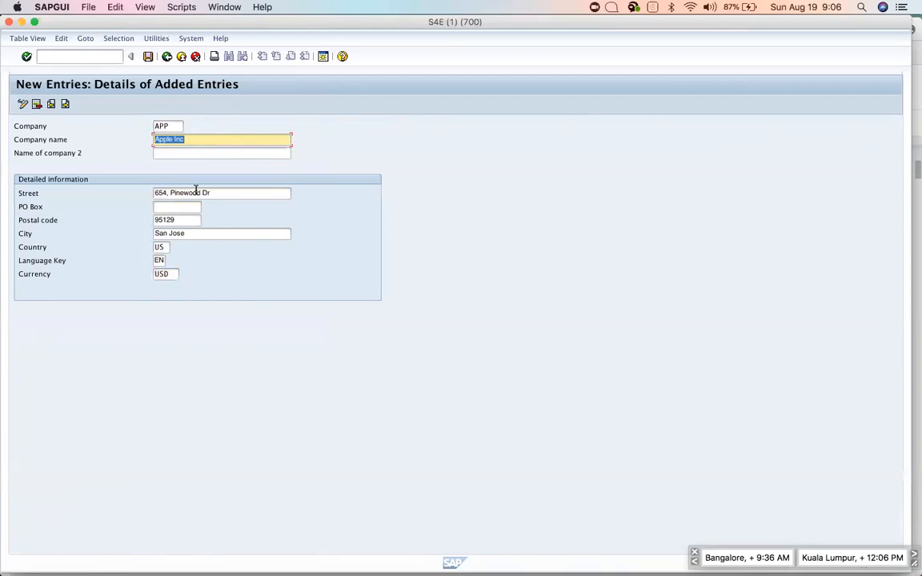
pyautogui.moveTo(219, 193); pyautogui.dragTo(107, 180)
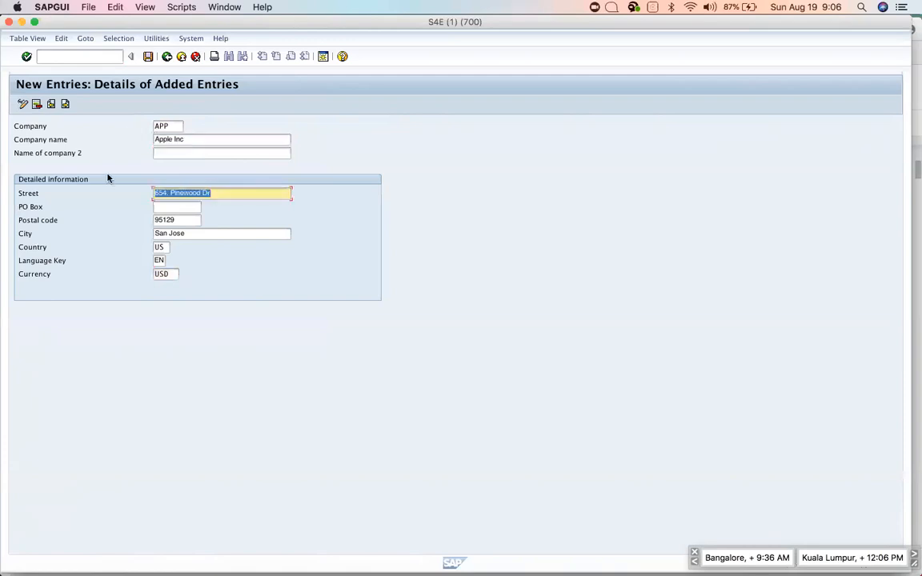
pyautogui.moveTo(181, 219); pyautogui.dragTo(113, 208)
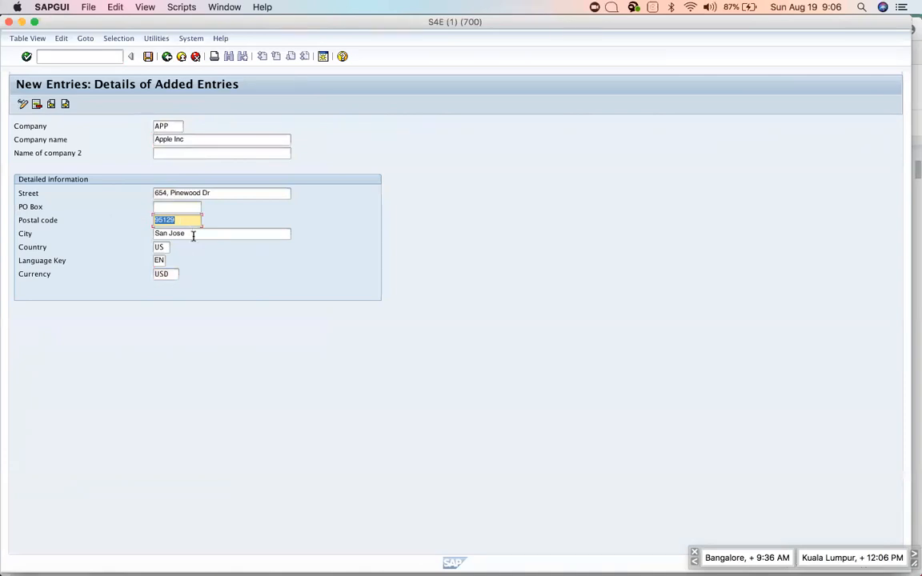
pyautogui.moveTo(192, 234); pyautogui.dragTo(104, 228)
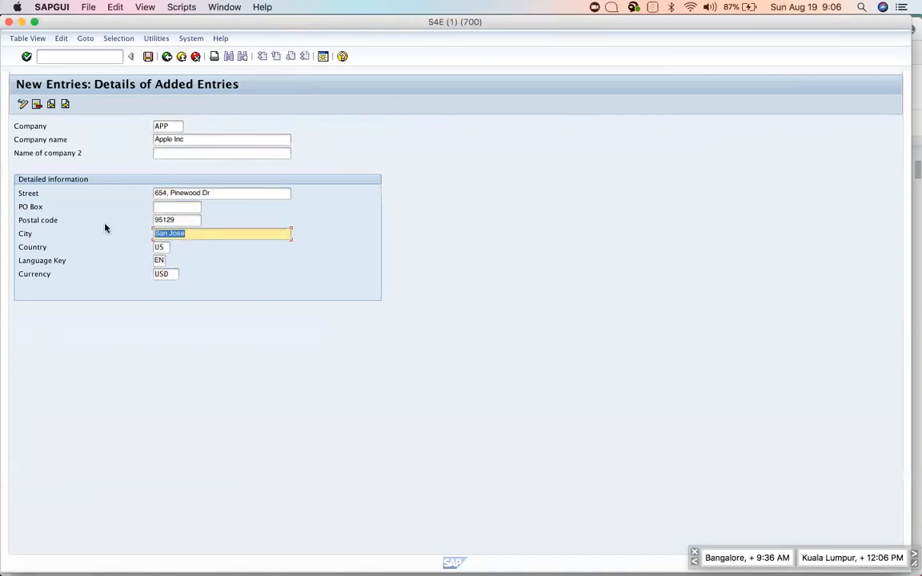
pyautogui.click(162, 260)
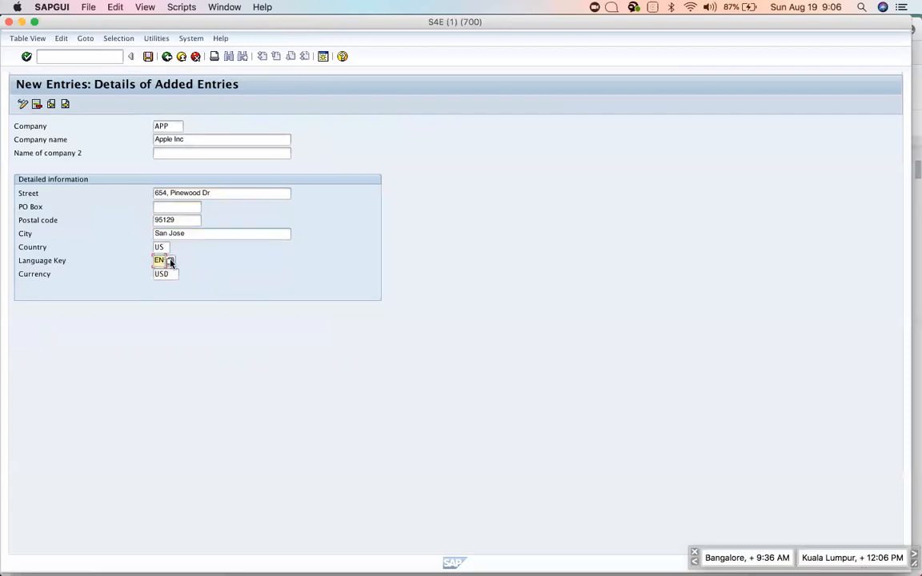
pyautogui.click(170, 262)
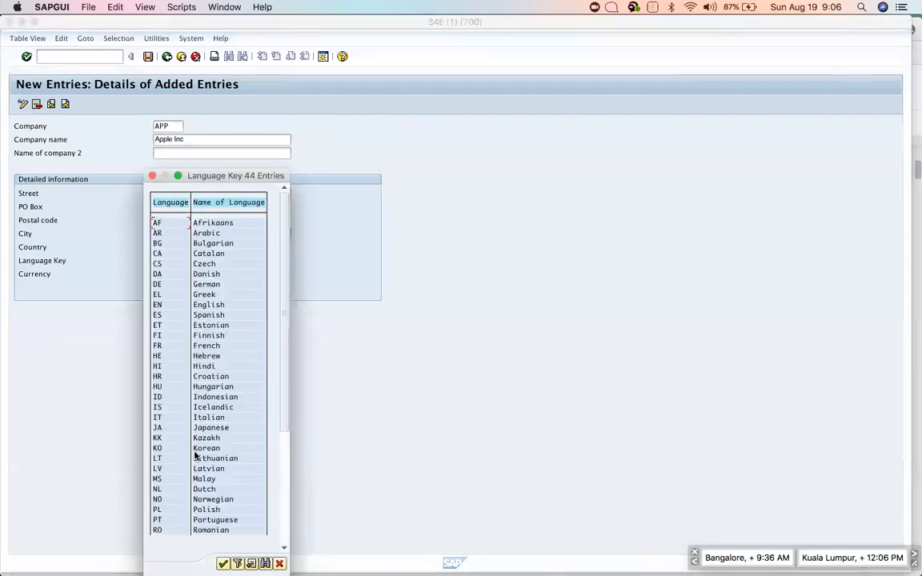
pyautogui.scroll(-4, 195, 454)
pyautogui.scroll(-1, 194, 454)
pyautogui.scroll(-3, 195, 454)
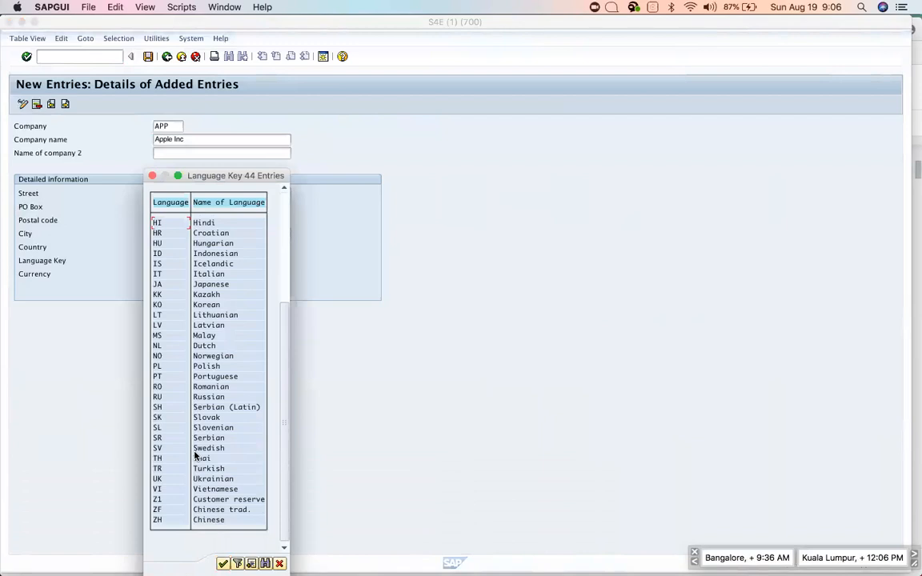
pyautogui.moveTo(215, 222); pyautogui.dragTo(175, 222)
pyautogui.scroll(5, 223, 282)
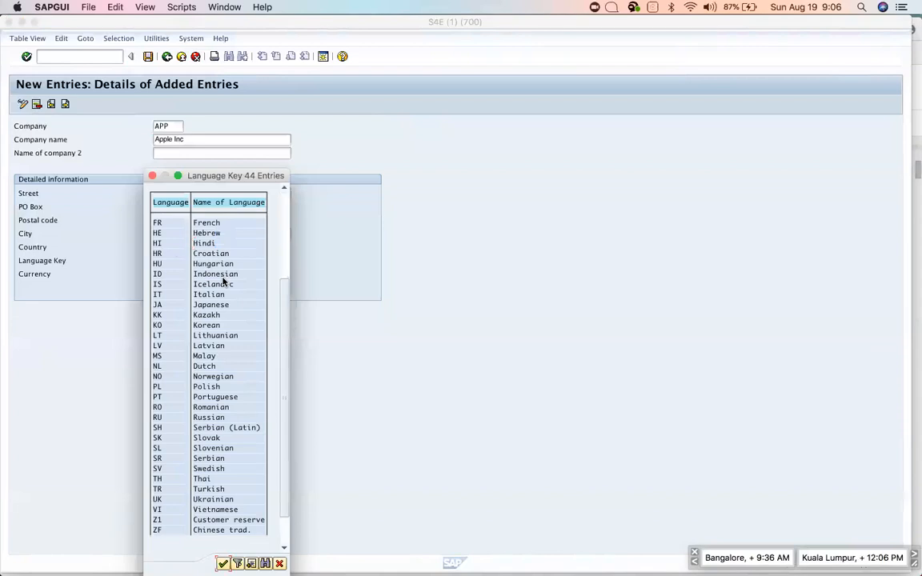
pyautogui.scroll(5, 223, 282)
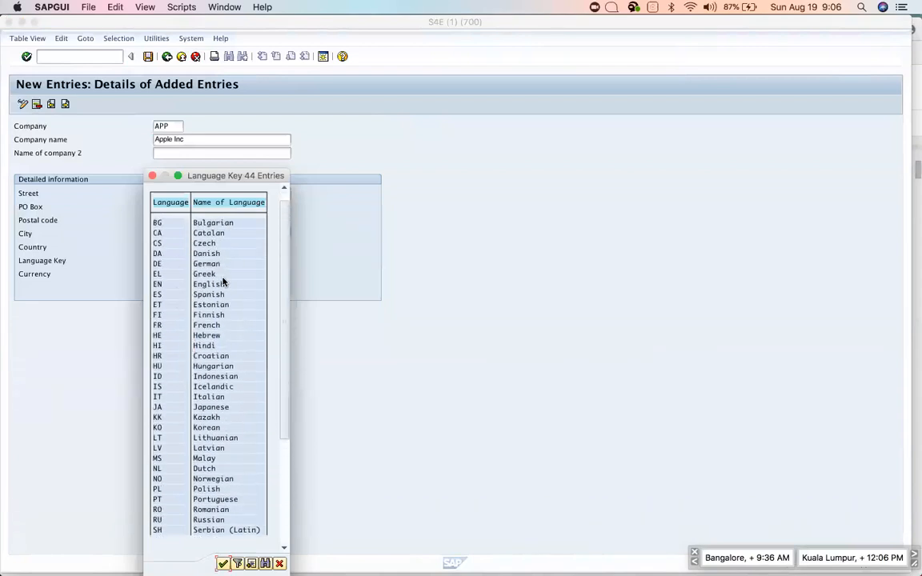
pyautogui.click(279, 565)
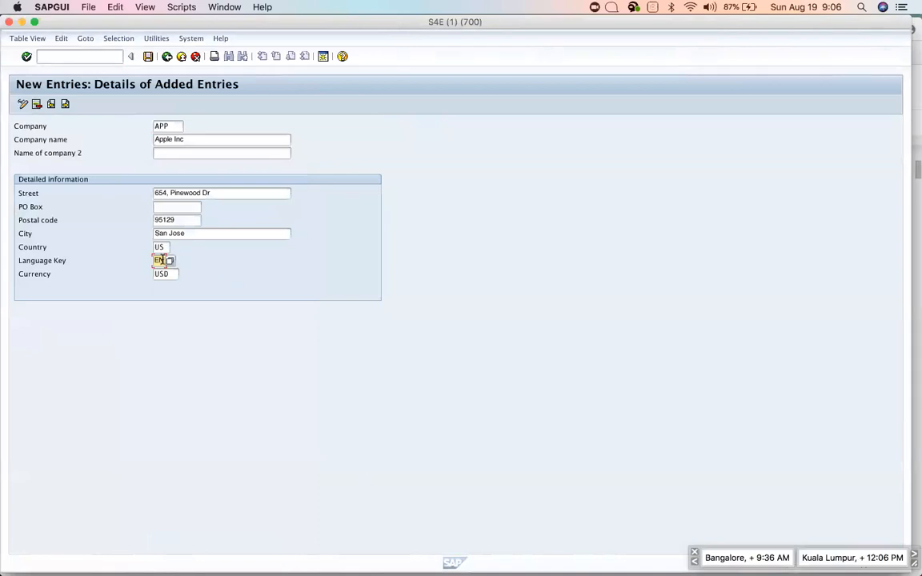
pyautogui.moveTo(169, 259); pyautogui.dragTo(135, 260)
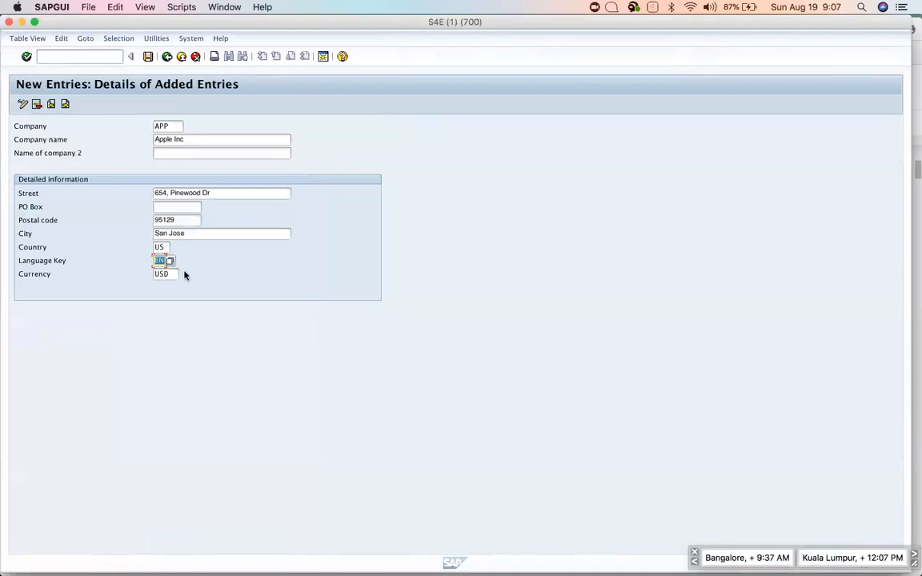
pyautogui.moveTo(166, 247); pyautogui.dragTo(132, 248)
pyautogui.moveTo(173, 274); pyautogui.dragTo(88, 259)
pyautogui.click(192, 139)
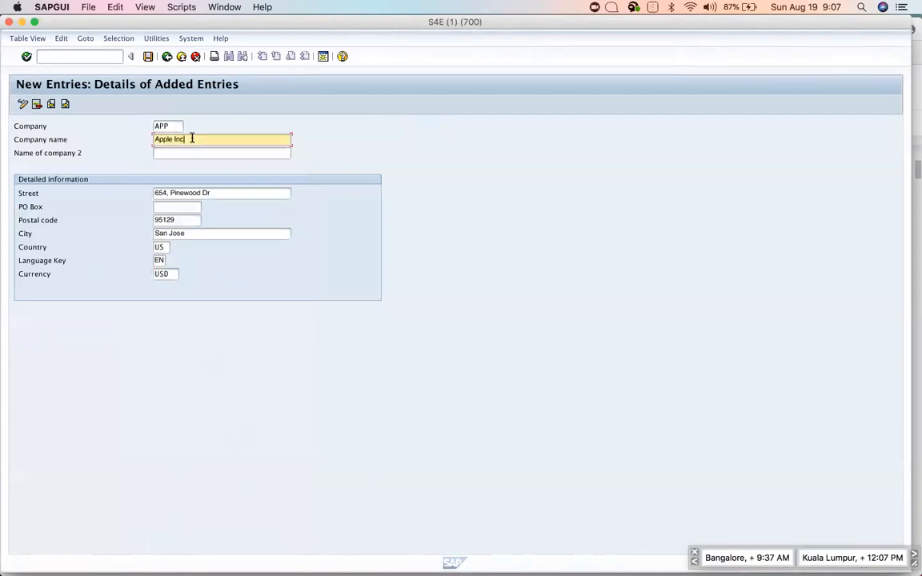
# Save company APP under a new customizing request described 'Apple Inc configuration'.
pyautogui.click(148, 57)
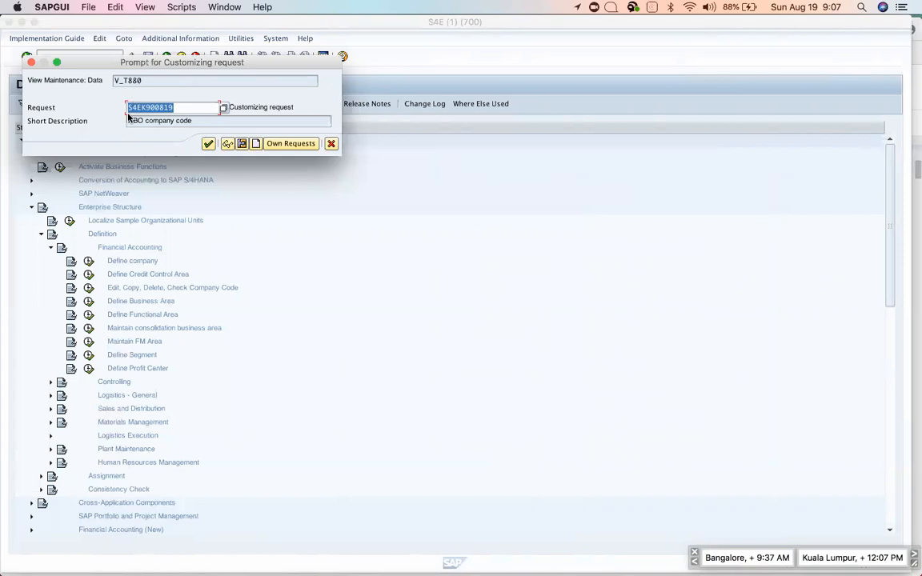
pyautogui.click(256, 144)
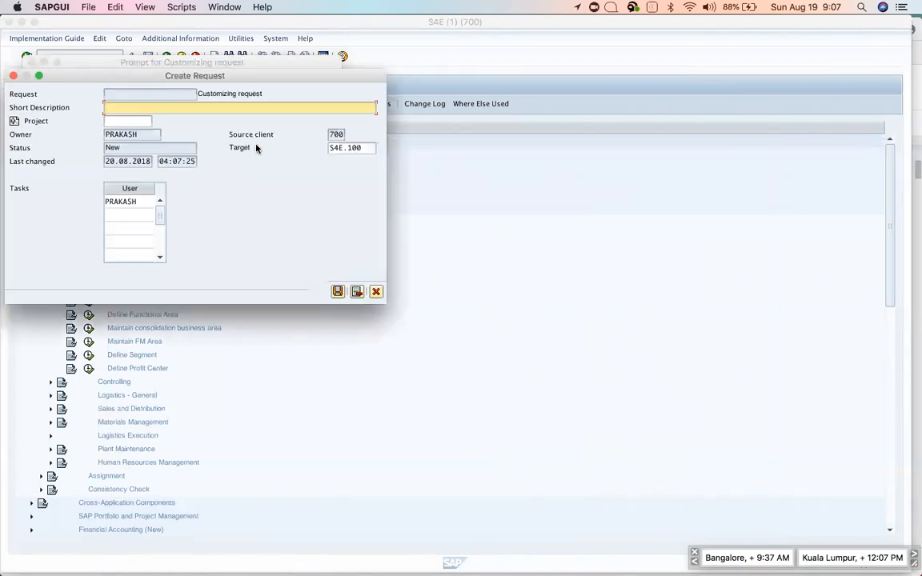
pyautogui.write('ACC')
pyautogui.press('BackSpace')
pyautogui.press('BackSpace')
pyautogui.write('pple Inc configuration')
pyautogui.click(337, 292)
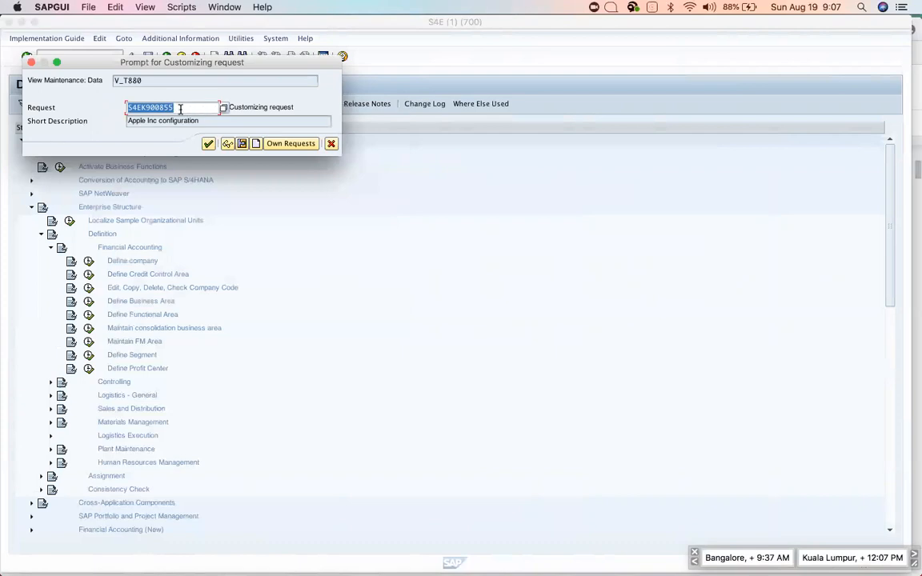
# Save company APP under customizing request S4EK900855 and return to the internal trading partners list.
pyautogui.moveTo(181, 109); pyautogui.dragTo(122, 105)
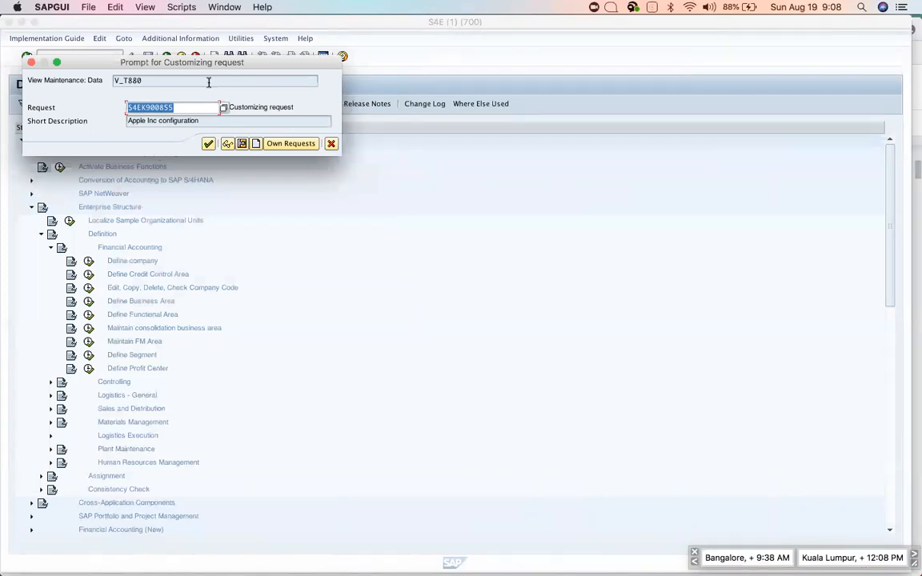
pyautogui.click(186, 107)
pyautogui.moveTo(178, 107); pyautogui.dragTo(92, 96)
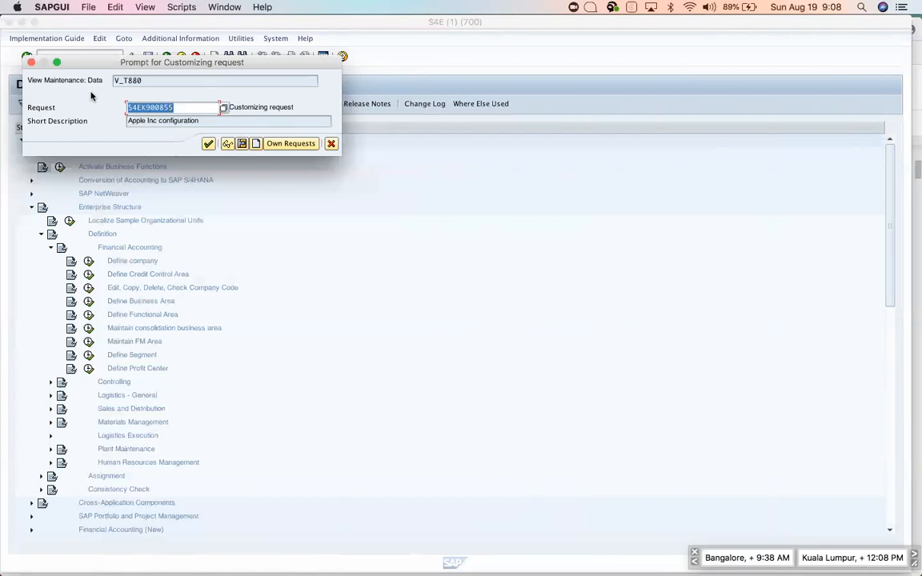
pyautogui.click(209, 144)
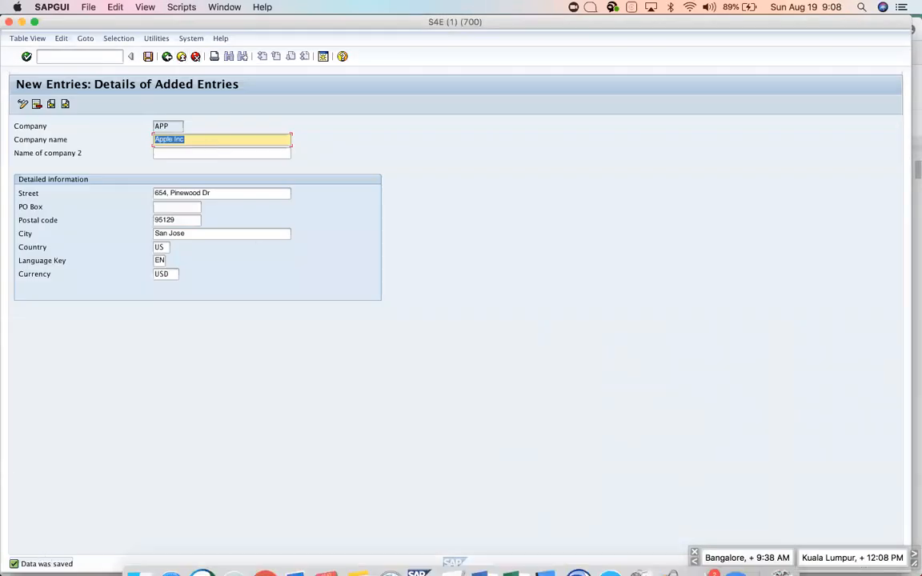
pyautogui.click(167, 57)
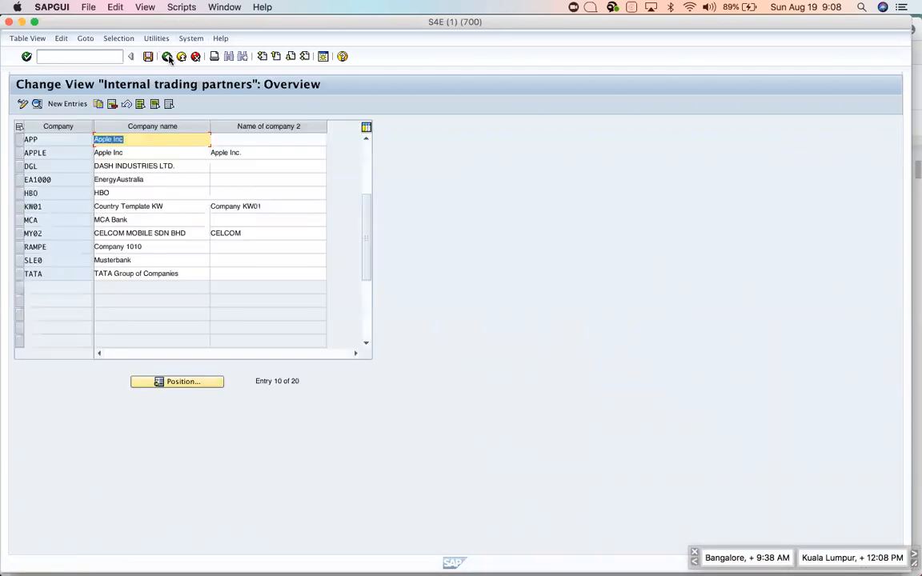
pyautogui.press('super+Tab')
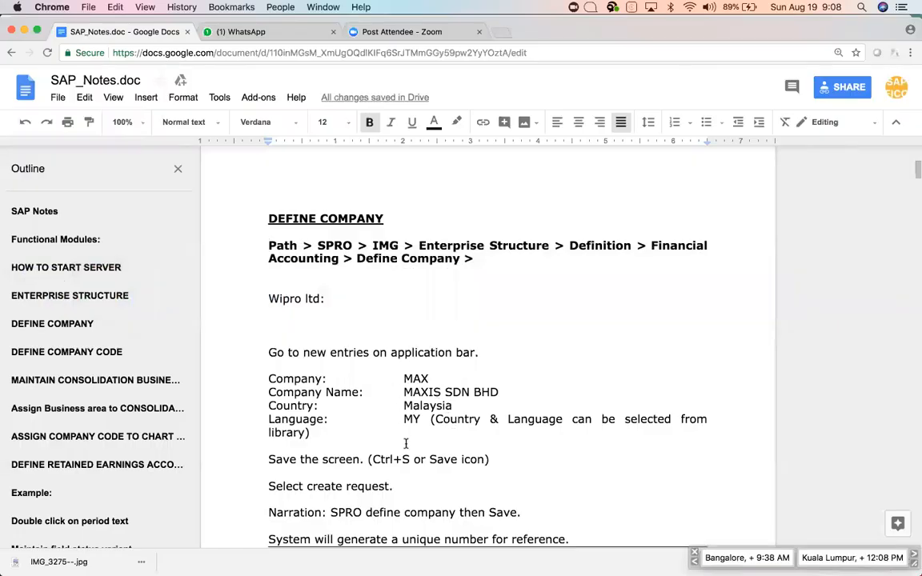
# Scroll SAP_Notes to the DEFINE COMPANY CODE heading and place the caret at its end.
pyautogui.scroll(-2, 406, 443)
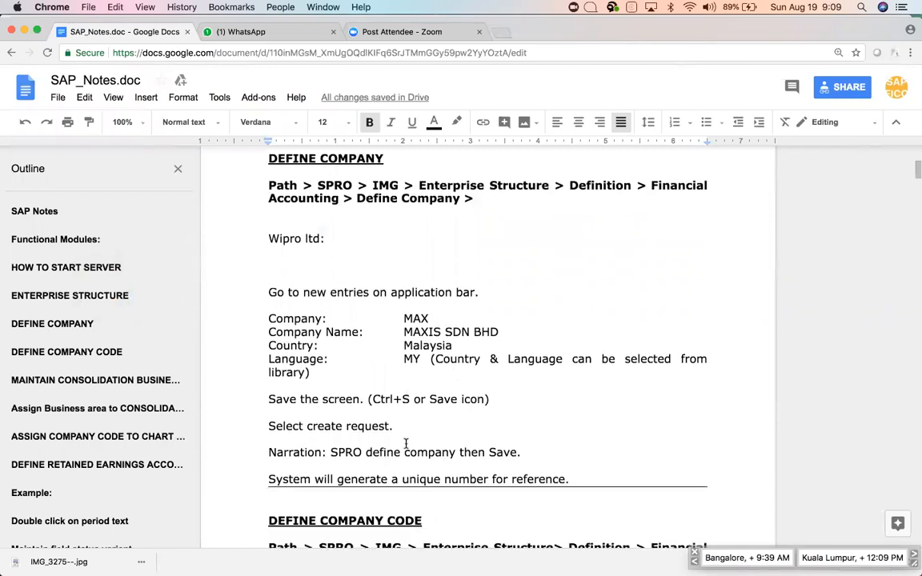
pyautogui.scroll(-1, 406, 443)
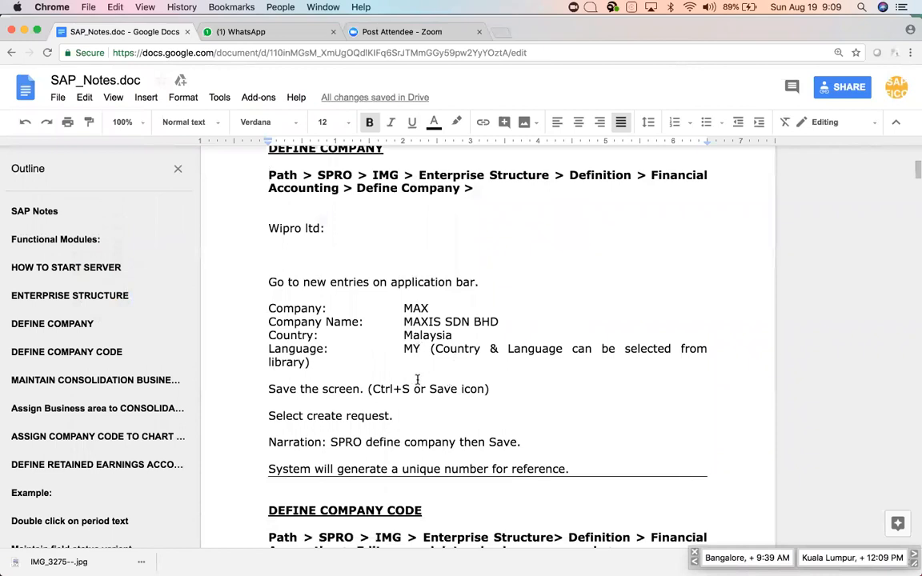
pyautogui.scroll(-2, 417, 380)
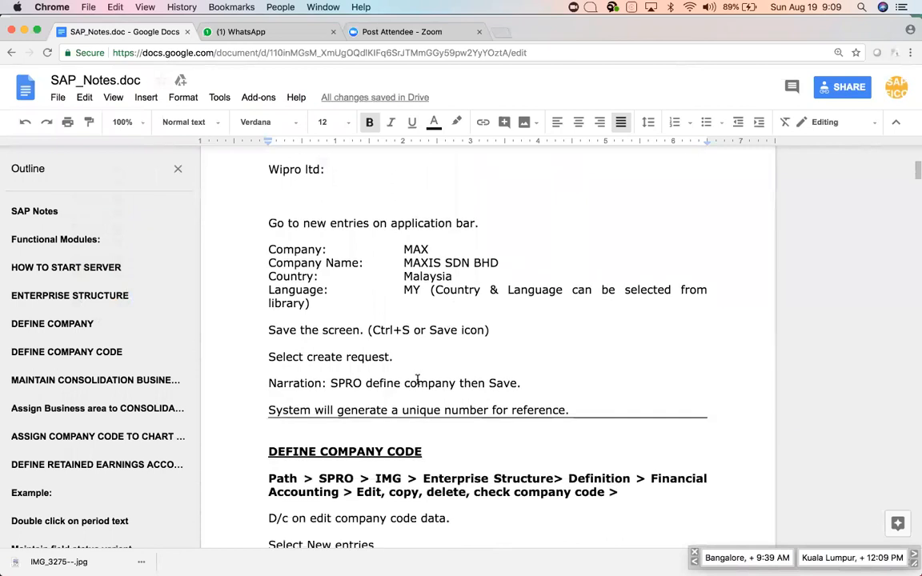
pyautogui.scroll(2, 416, 379)
pyautogui.scroll(-10, 417, 379)
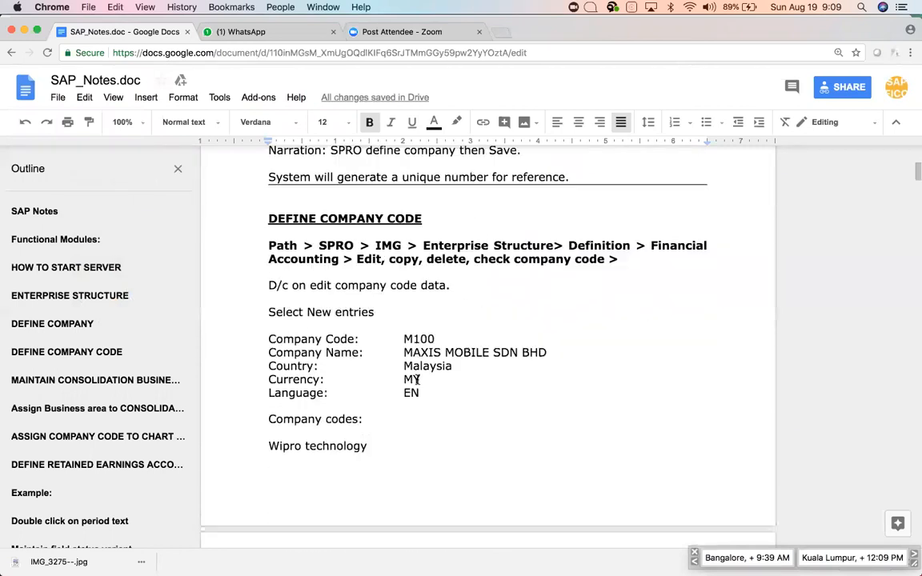
pyautogui.scroll(1, 417, 380)
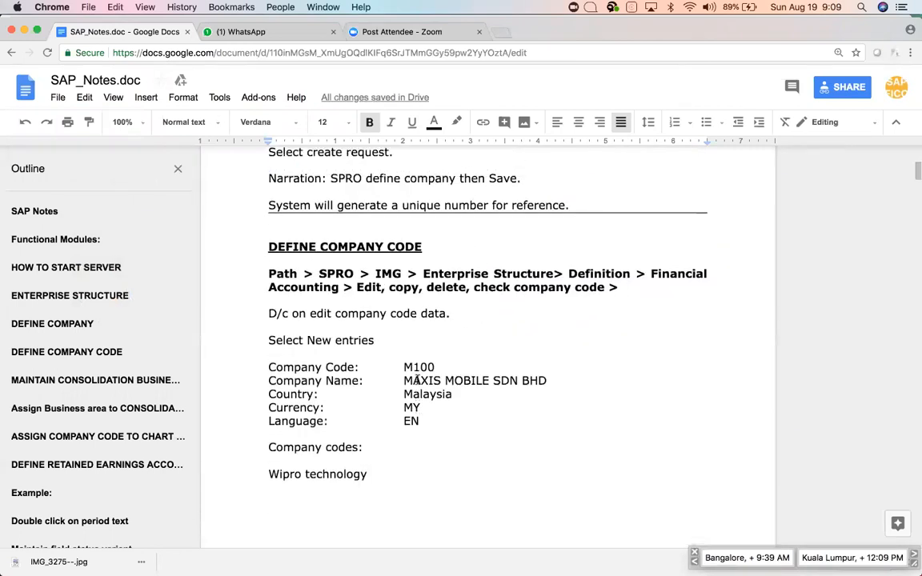
pyautogui.scroll(4, 417, 380)
pyautogui.scroll(-2, 416, 379)
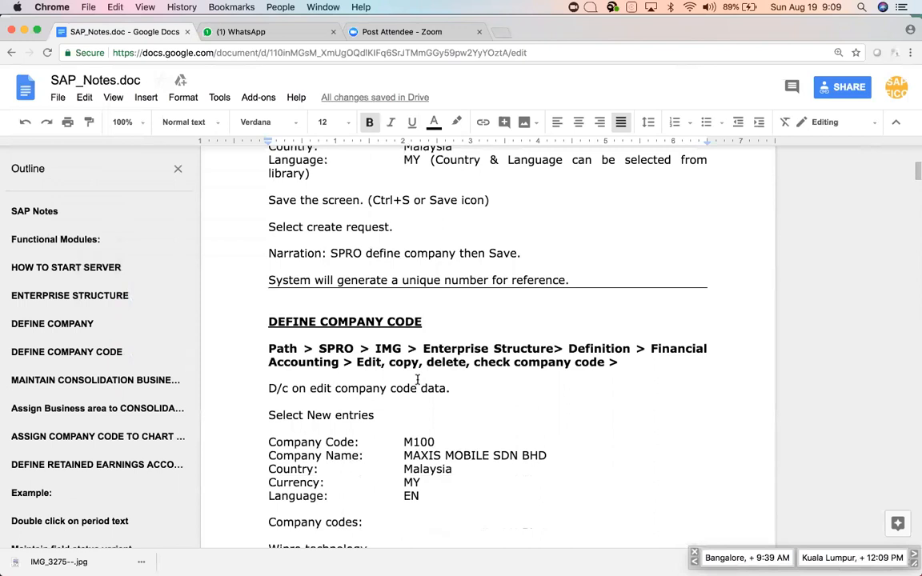
pyautogui.click(434, 324)
pyautogui.scroll(-2, 434, 326)
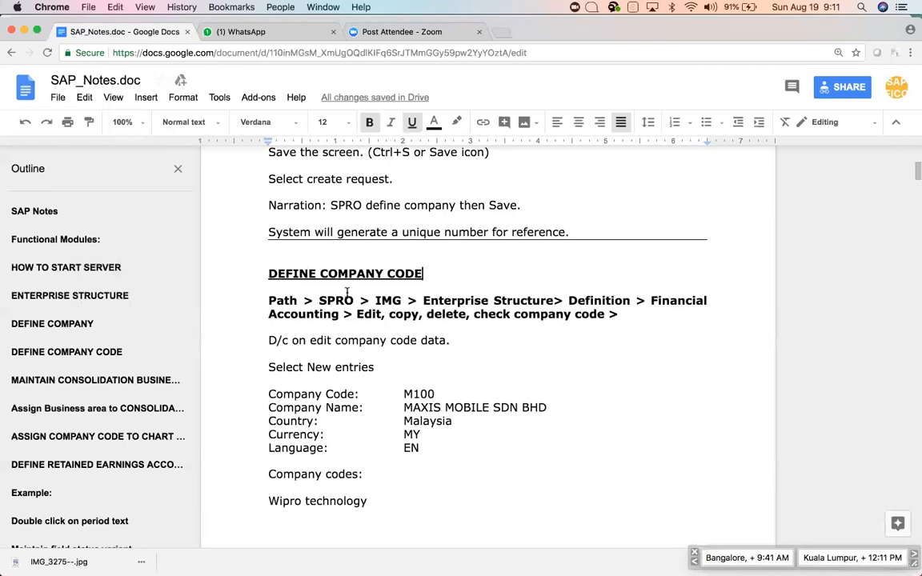
pyautogui.press('super+Tab')
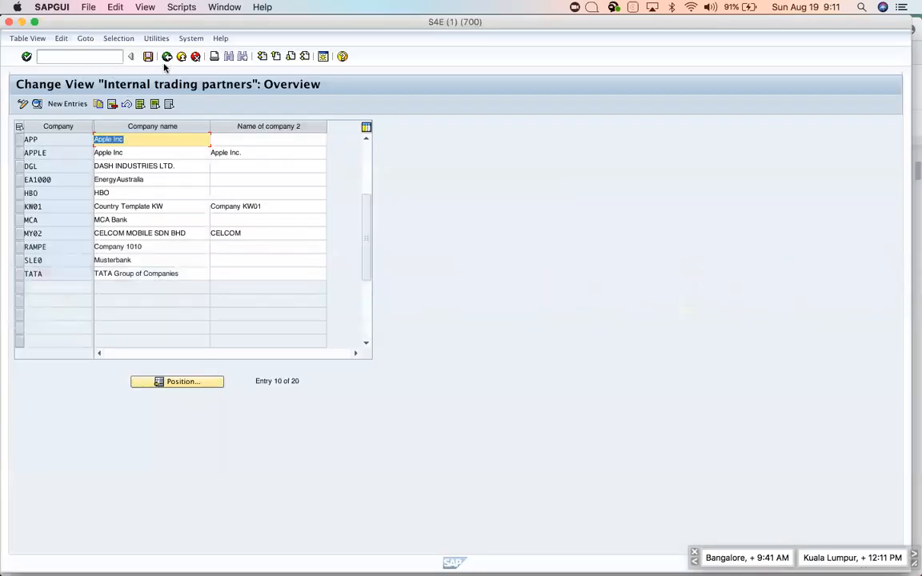
# From the guide tree, run Edit Company Code Data and start a new company code entry.
pyautogui.click(166, 57)
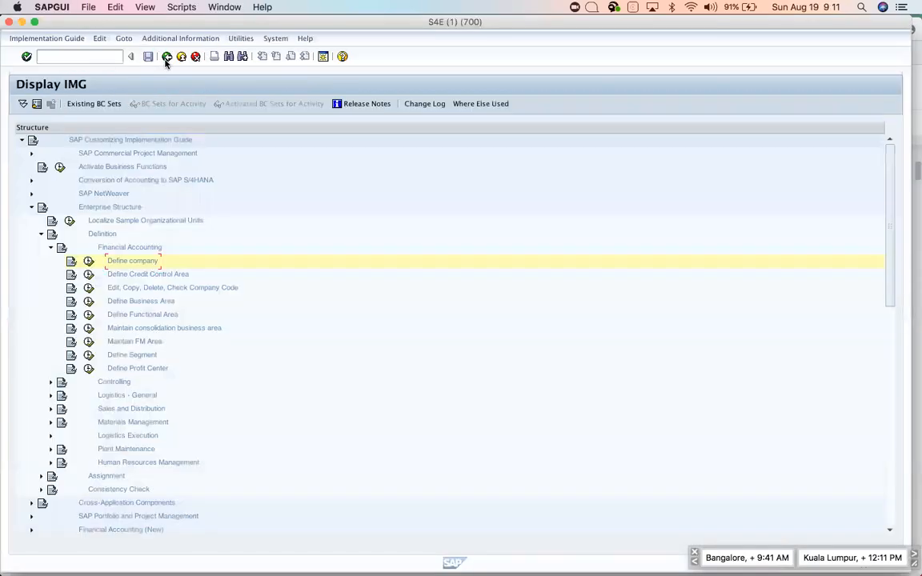
pyautogui.click(89, 289)
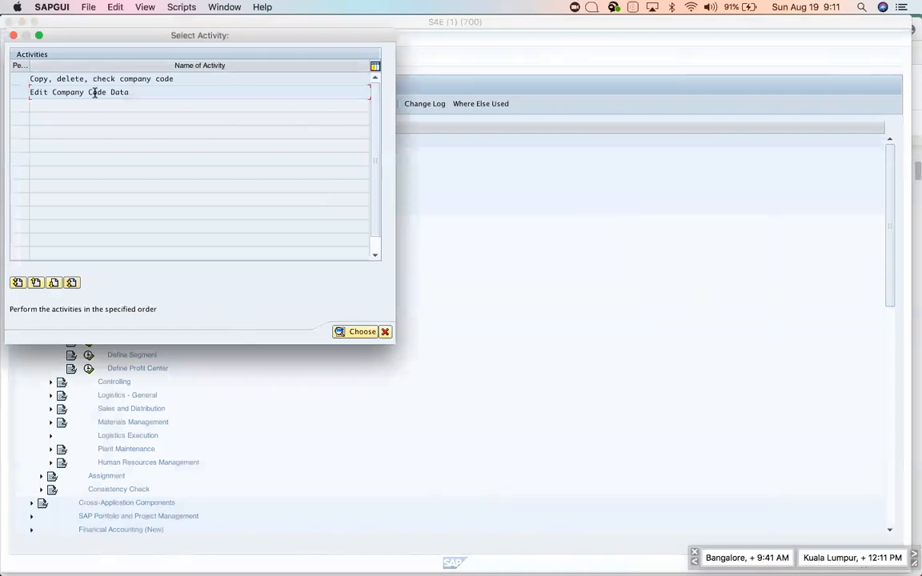
pyautogui.doubleClick(94, 92)
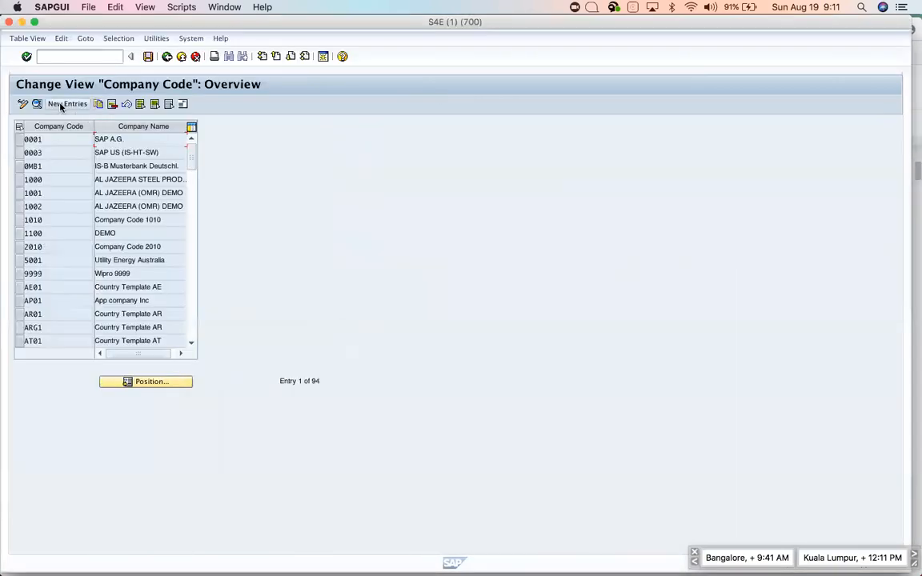
pyautogui.click(64, 104)
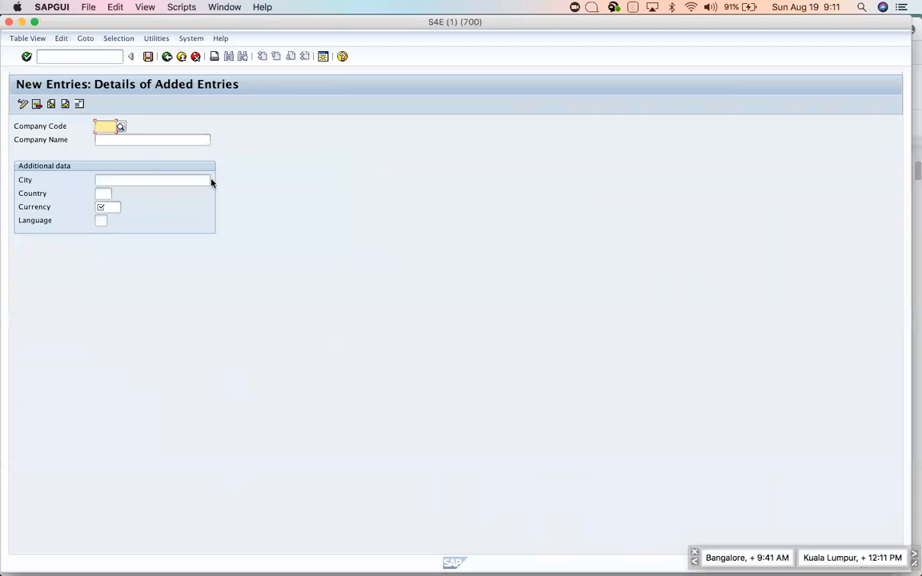
# Enter company code AP10 with the company name Apple Inc.
pyautogui.write('a')
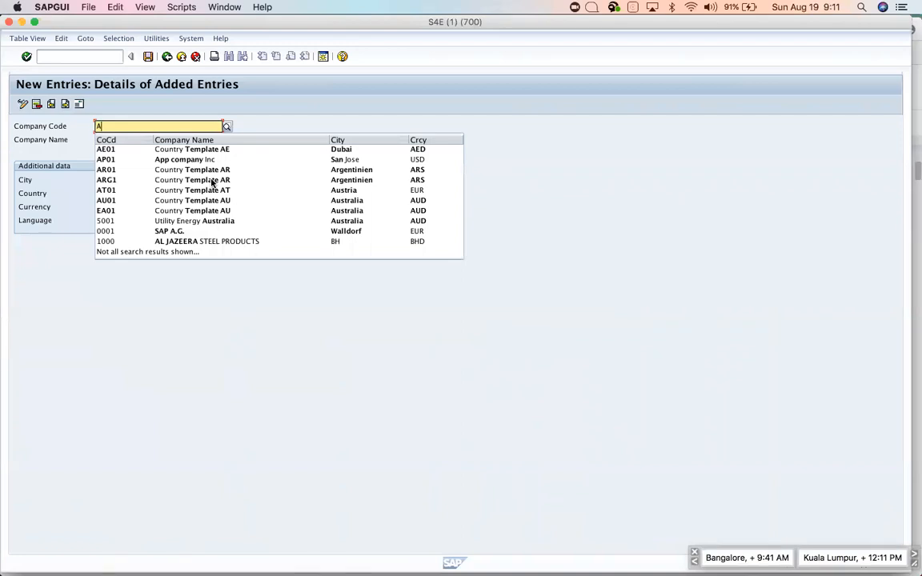
pyautogui.write('P10')
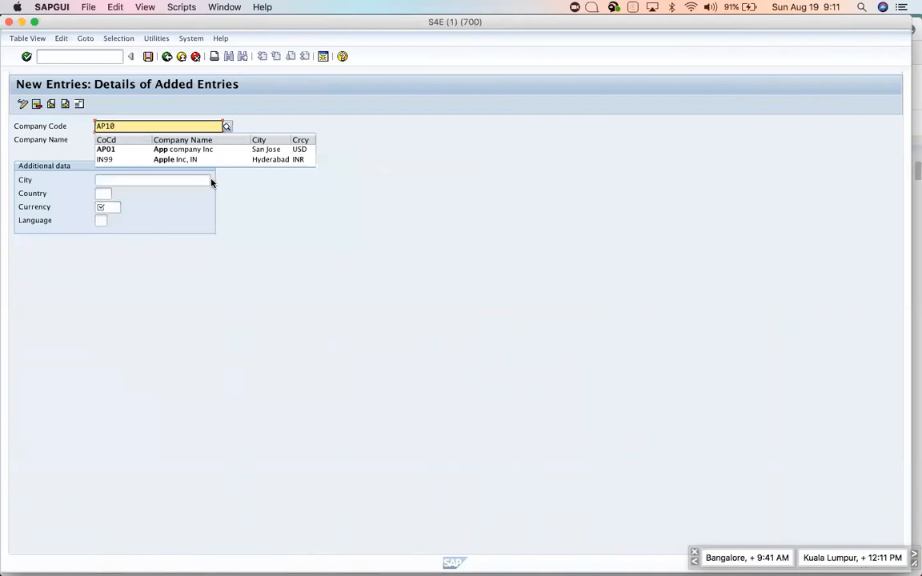
pyautogui.click(180, 140)
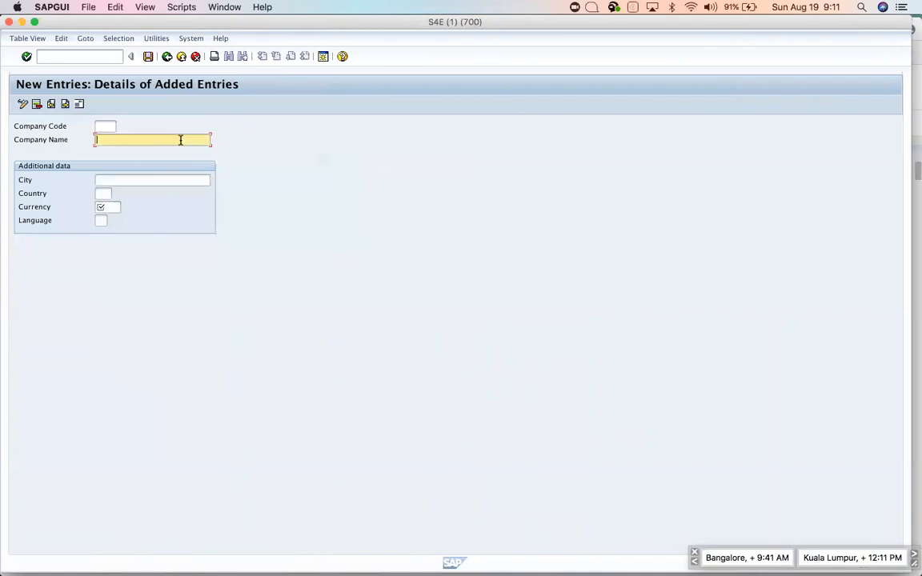
pyautogui.click(97, 126)
pyautogui.write('AP')
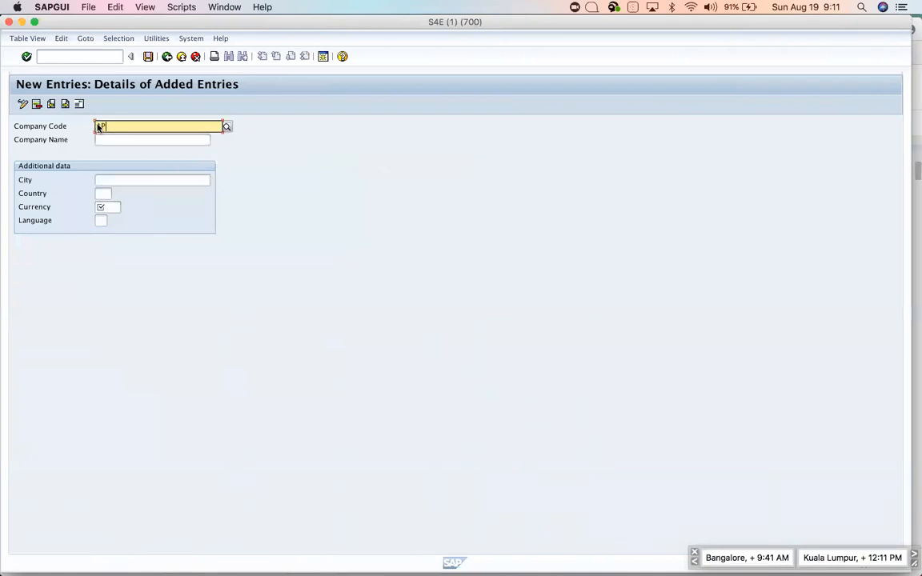
pyautogui.write('10')
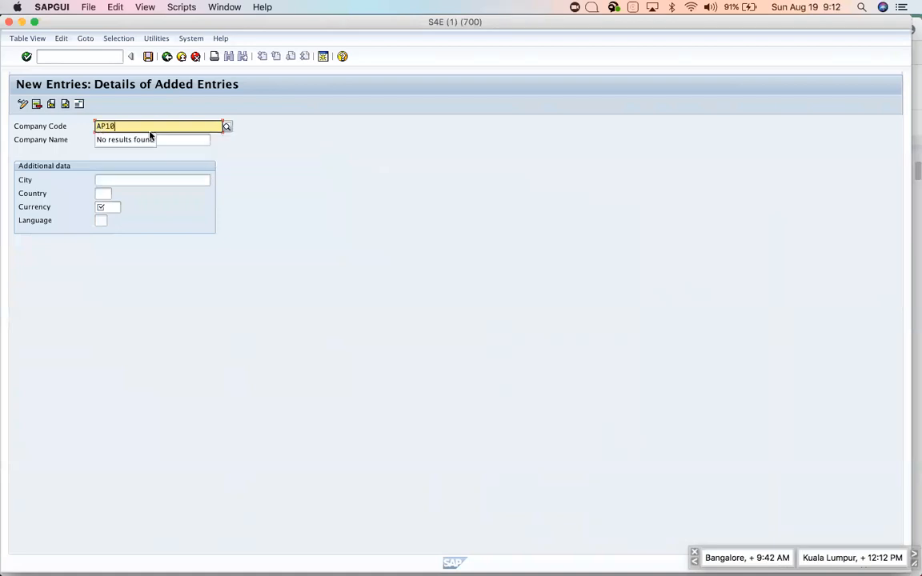
pyautogui.click(181, 139)
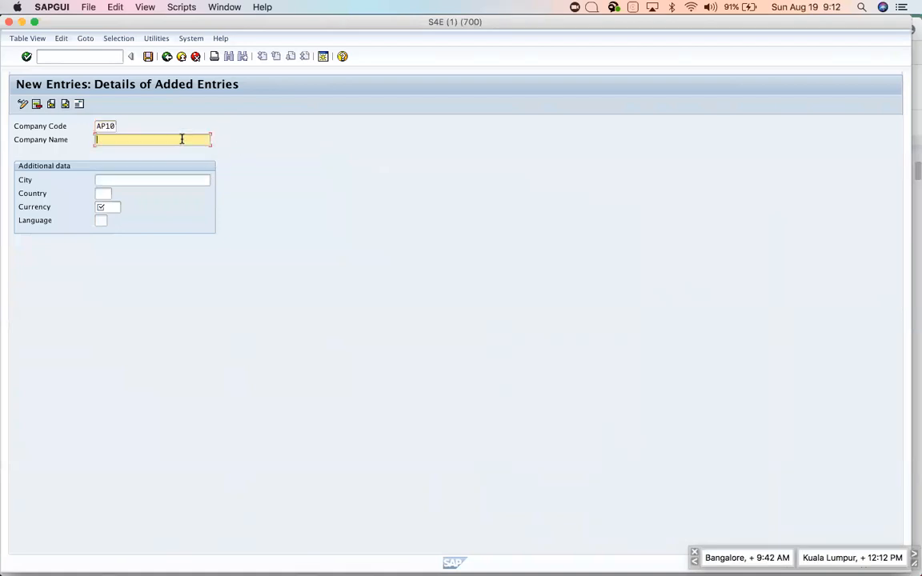
pyautogui.write('Apple Inc')
# Fill in city San Jose, country US, currency USD and language EN, then save.
pyautogui.press('Tab')
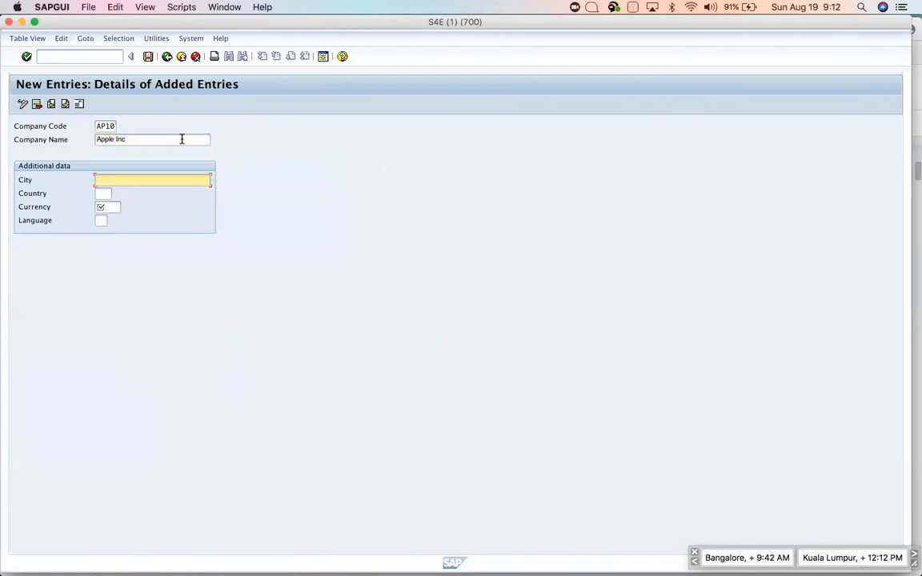
pyautogui.write('San Jose')
pyautogui.press('Tab')
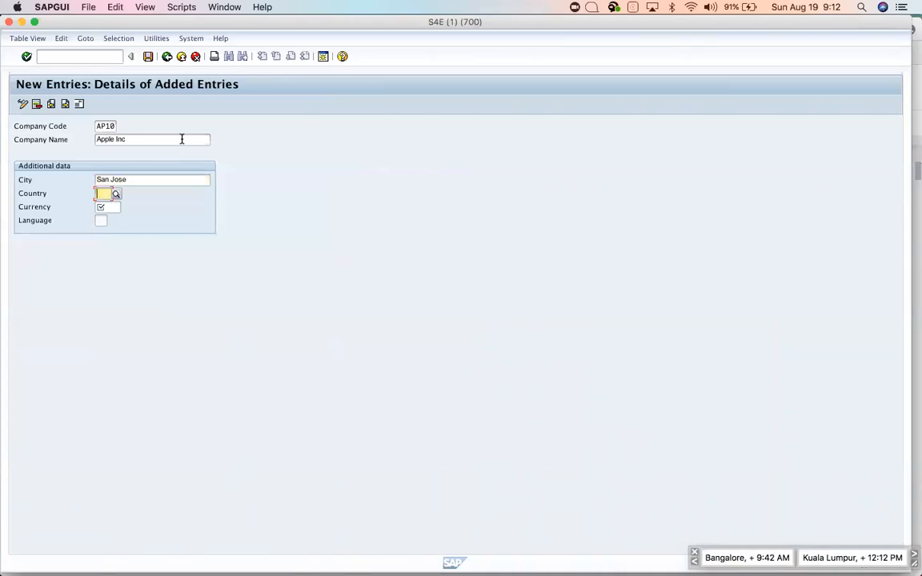
pyautogui.write('us')
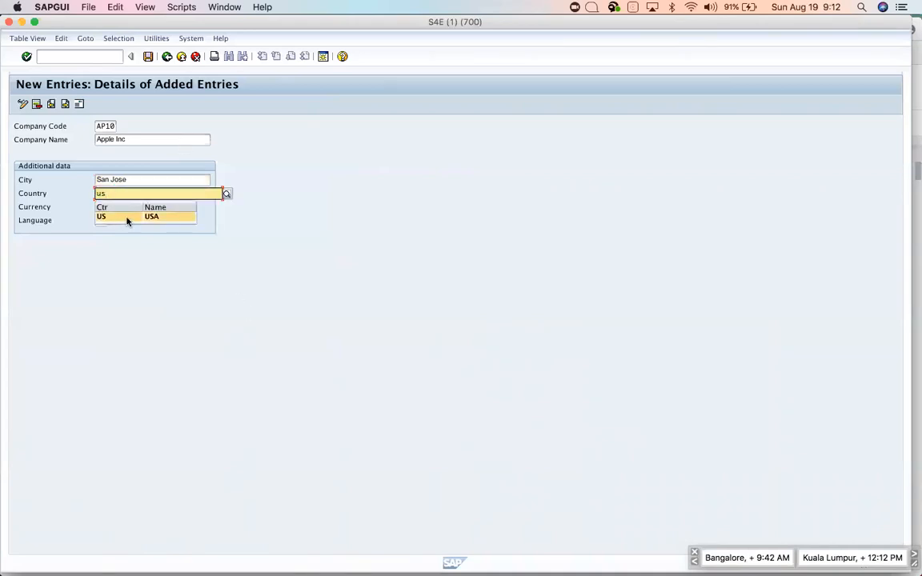
pyautogui.click(126, 216)
pyautogui.press('Tab')
pyautogui.write('usd')
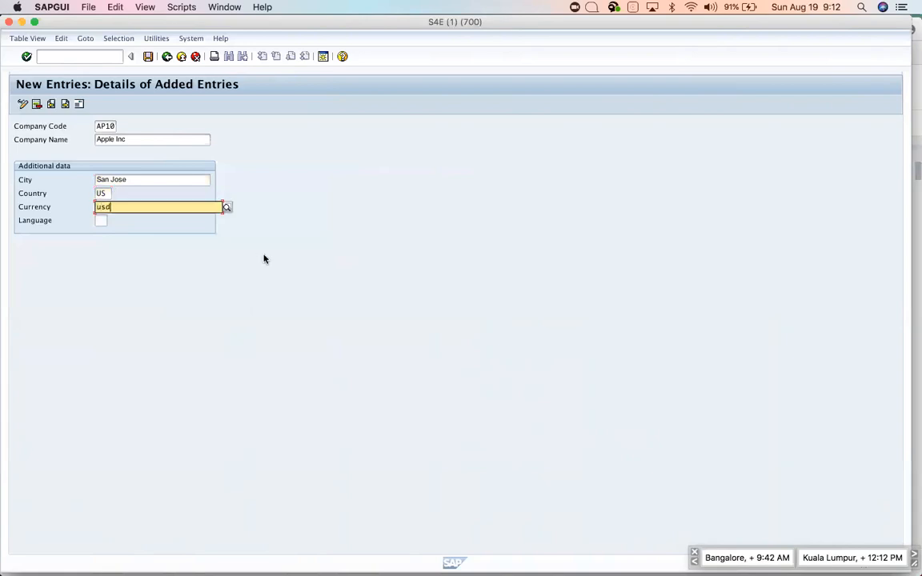
pyautogui.click(123, 231)
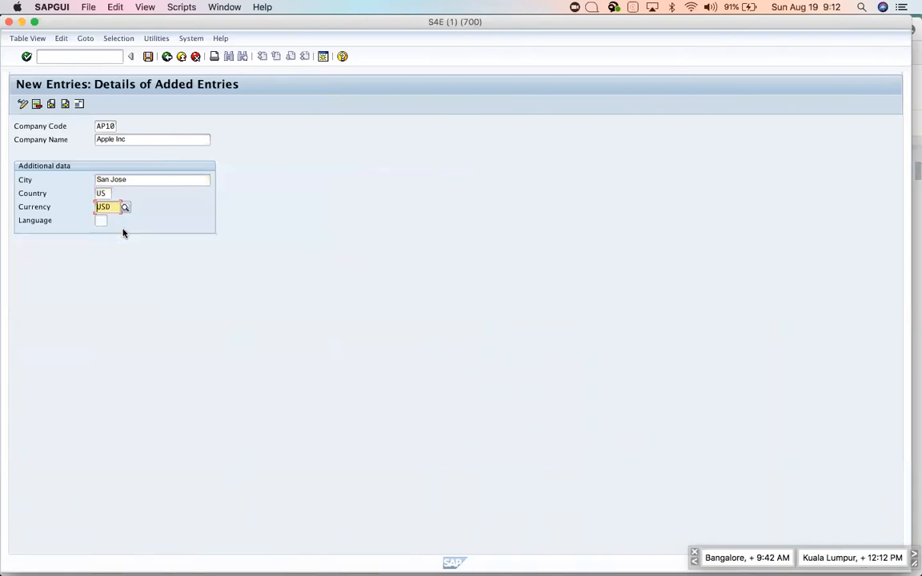
pyautogui.click(101, 219)
pyautogui.write('en')
pyautogui.press('Return')
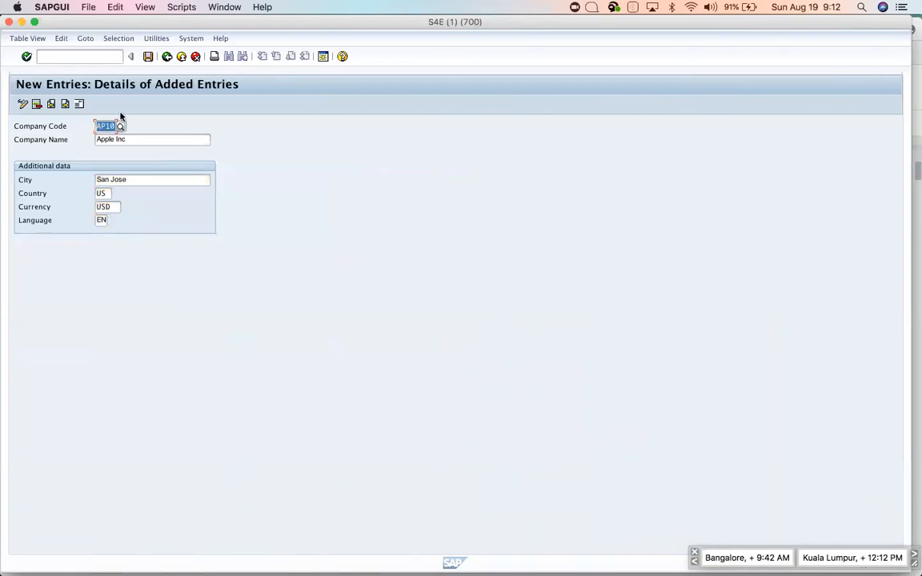
pyautogui.click(148, 56)
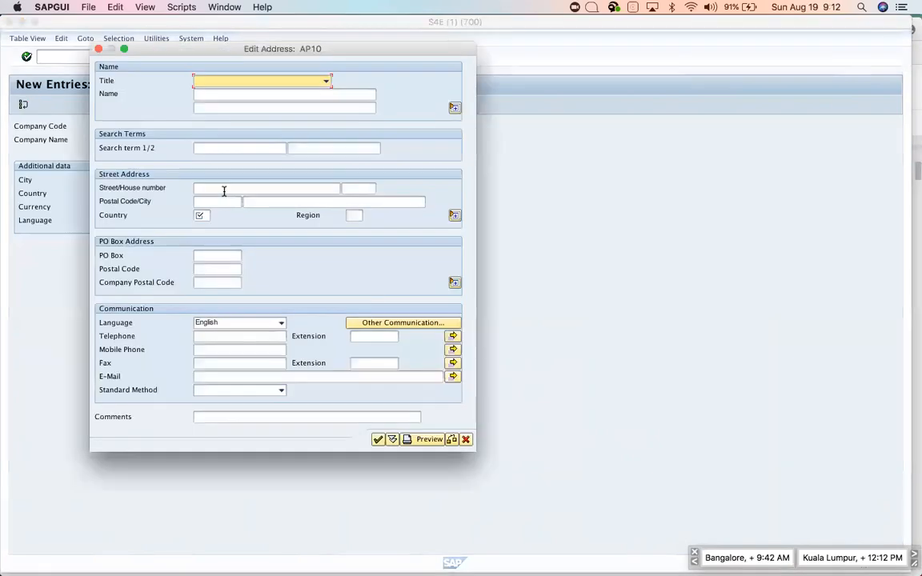
# Set the address title to Company and the address name to Apple Inc.
pyautogui.click(240, 82)
pyautogui.click(232, 94)
pyautogui.click(220, 94)
pyautogui.write('Ap')
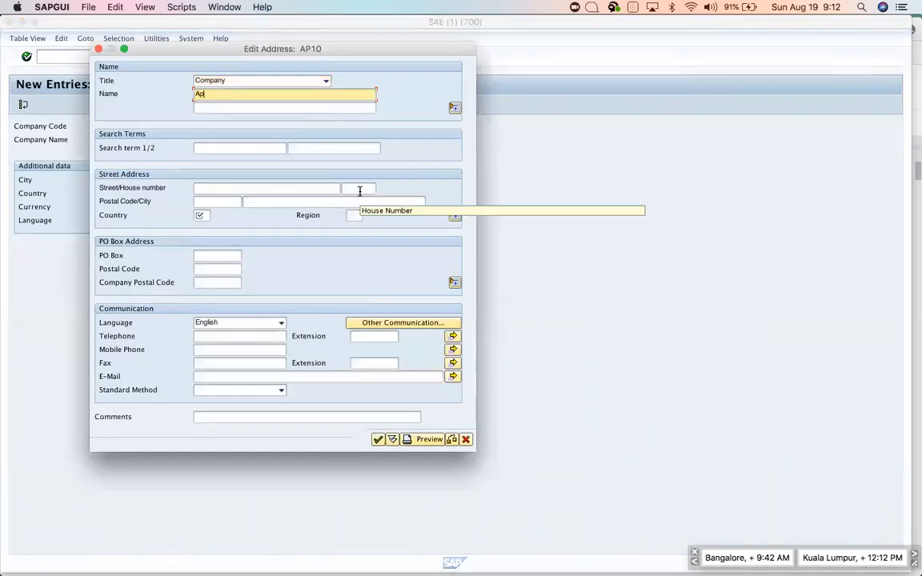
pyautogui.write('ple Inc')
pyautogui.press('Tab')
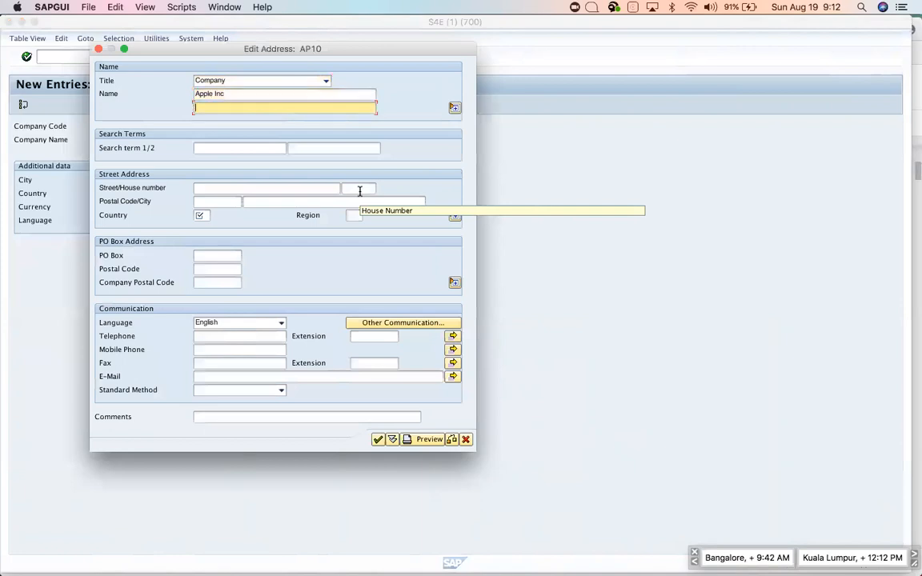
pyautogui.press('Tab')
pyautogui.press('Tab')
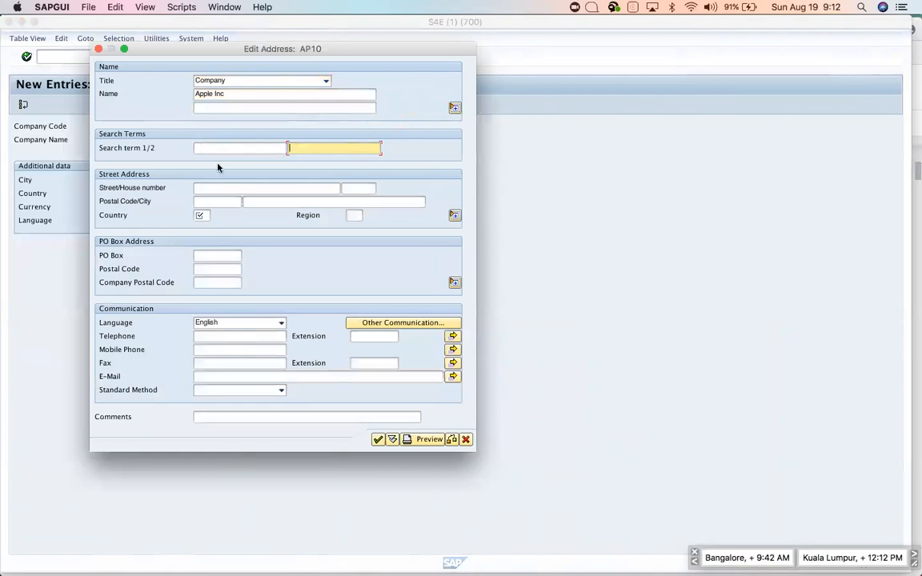
pyautogui.click(206, 188)
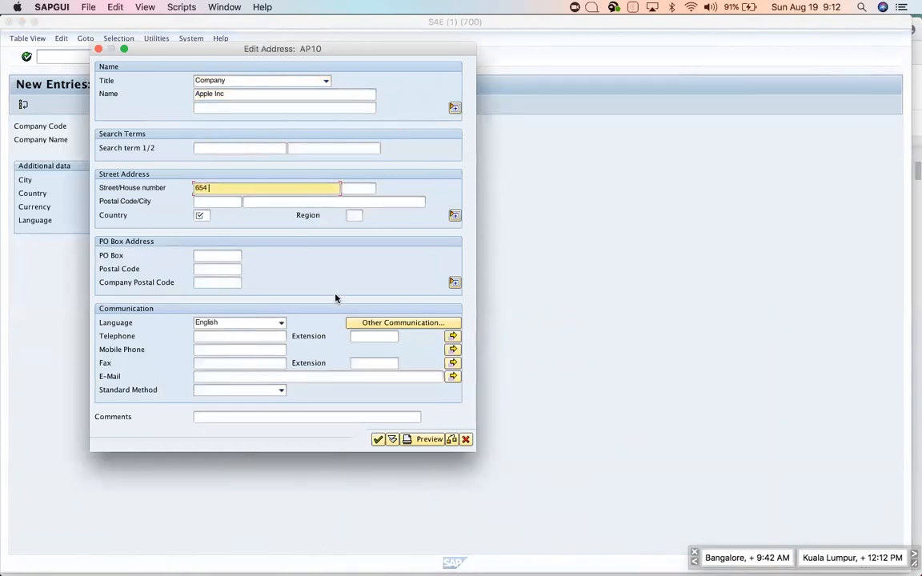
pyautogui.press('Tab')
pyautogui.press('Tab')
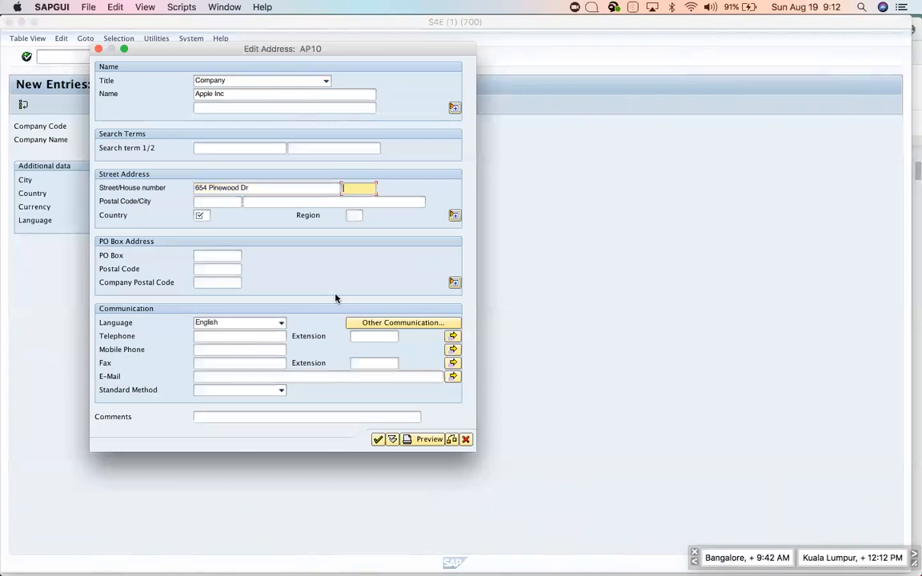
pyautogui.write('95129')
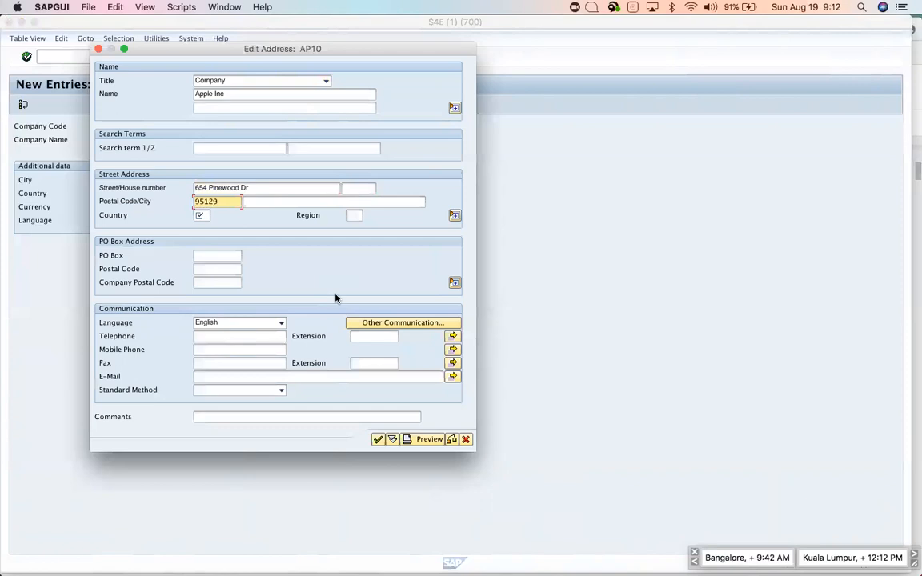
pyautogui.click(199, 214)
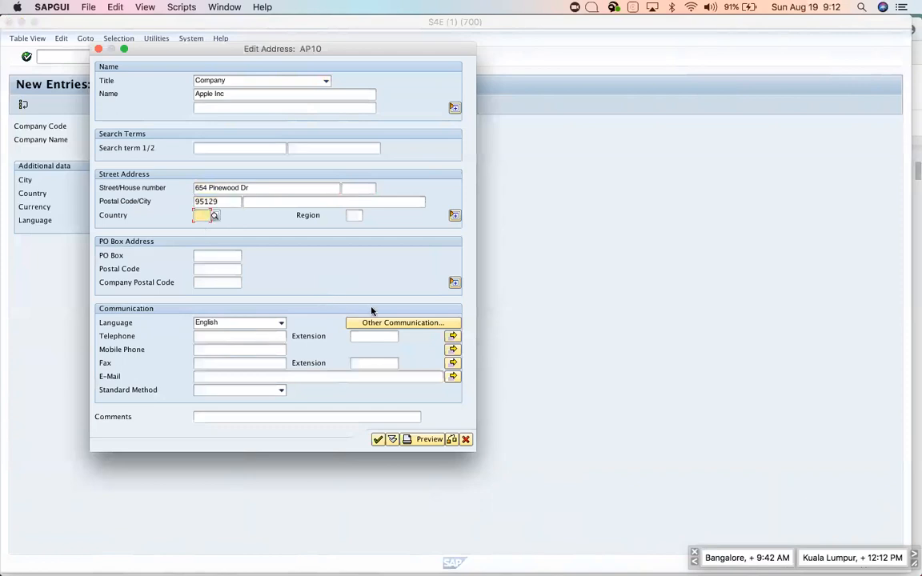
pyautogui.write('us')
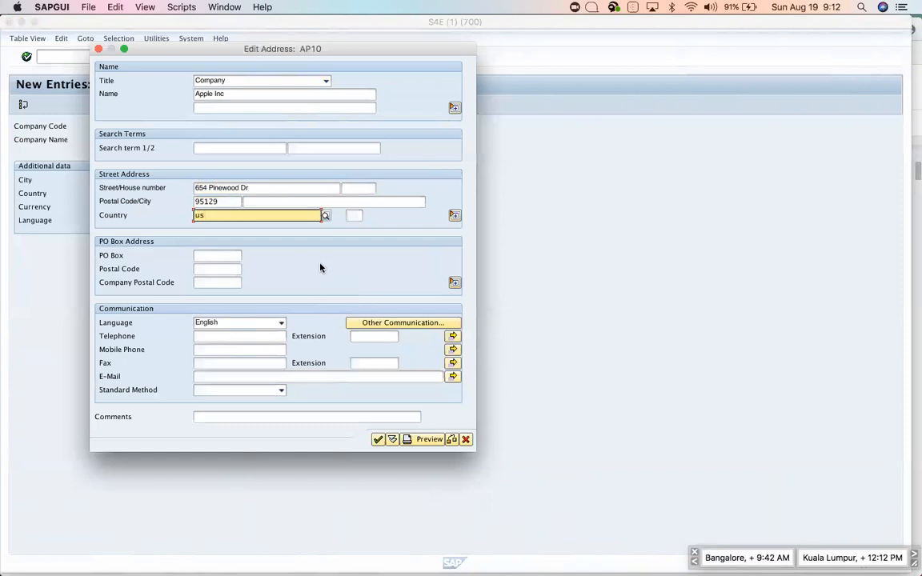
pyautogui.click(240, 238)
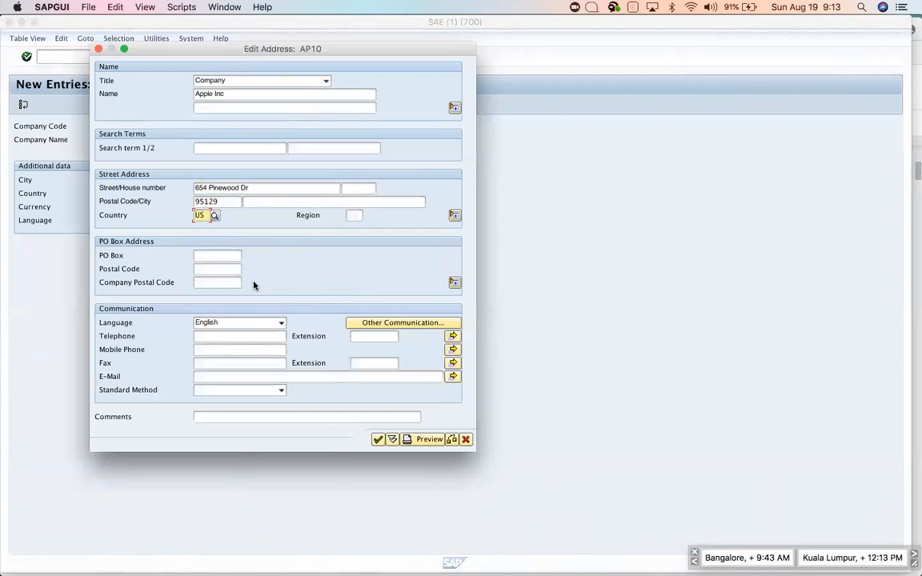
pyautogui.click(378, 441)
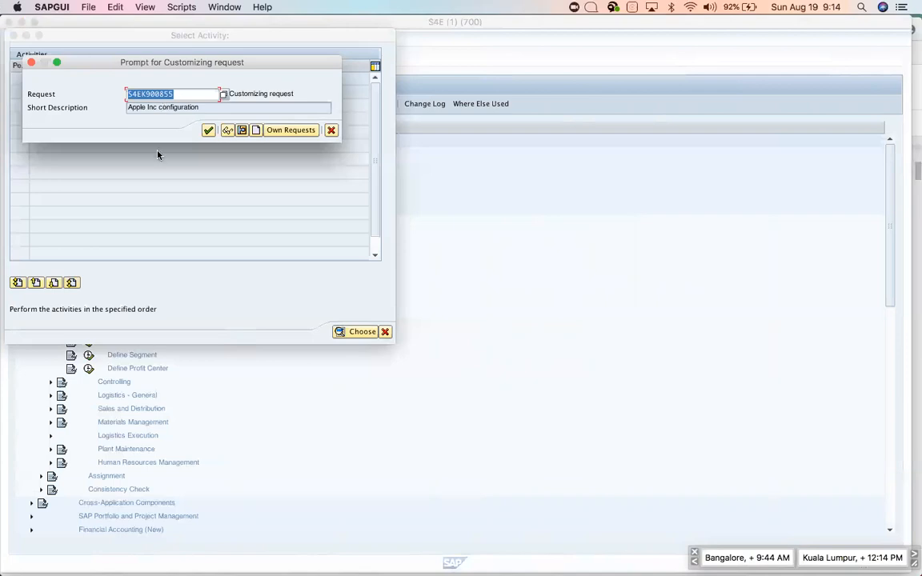
# Accept the customizing request and save company code AP10.
pyautogui.click(244, 93)
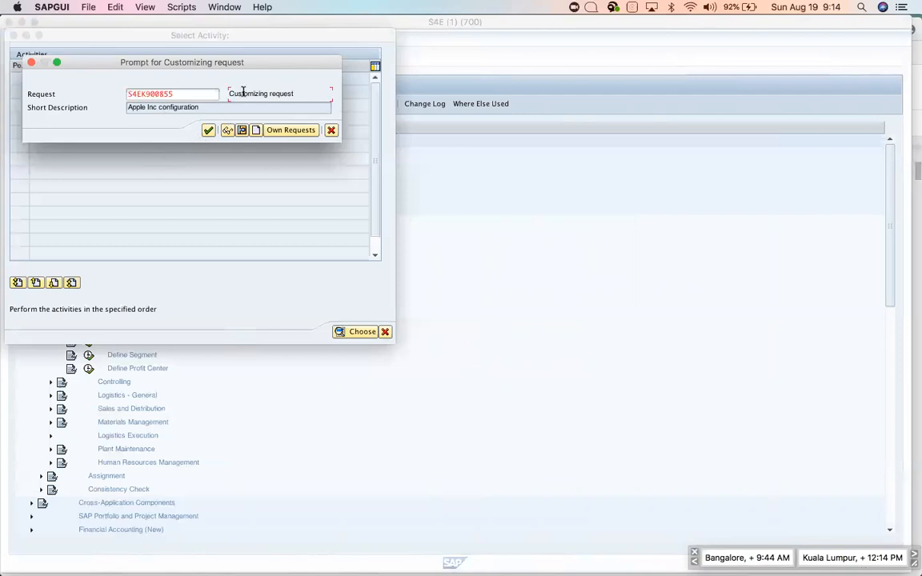
pyautogui.moveTo(229, 93); pyautogui.dragTo(274, 103)
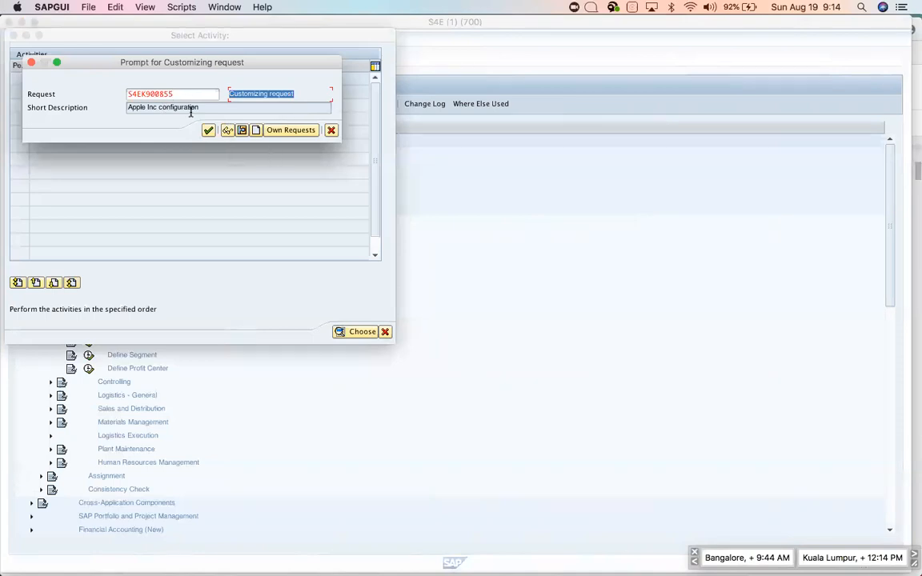
pyautogui.moveTo(173, 94); pyautogui.dragTo(115, 85)
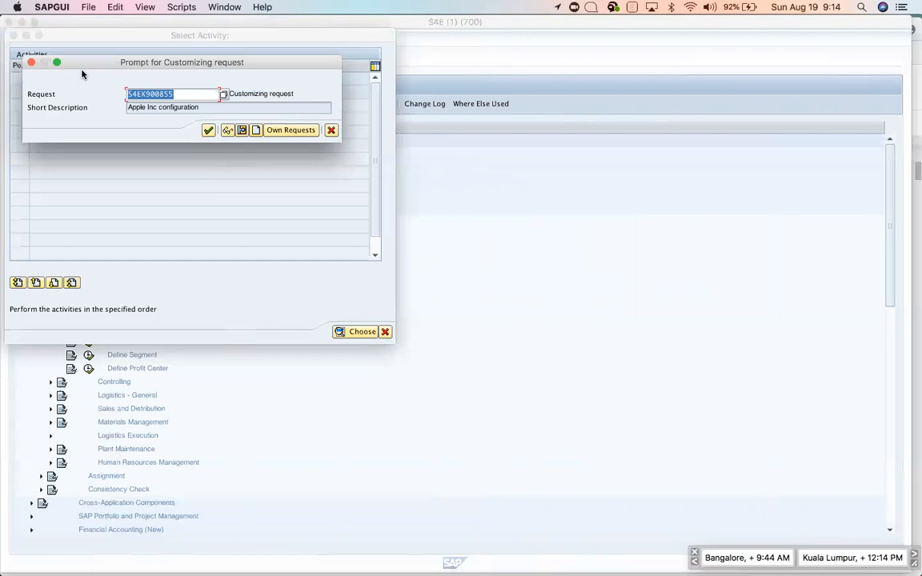
pyautogui.click(209, 131)
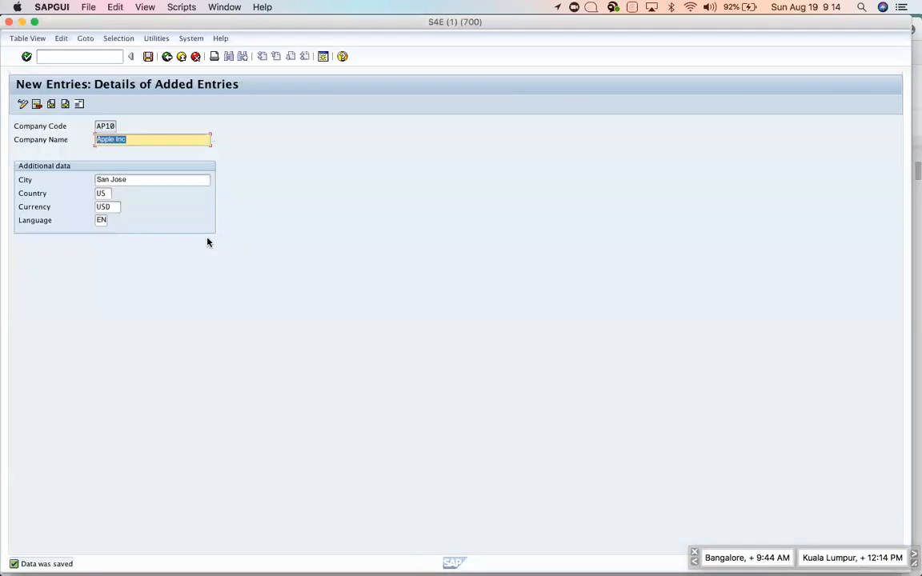
pyautogui.click(148, 58)
# Go back through the company code list and close the Select Activity dialog without choosing.
pyautogui.click(167, 57)
pyautogui.click(166, 58)
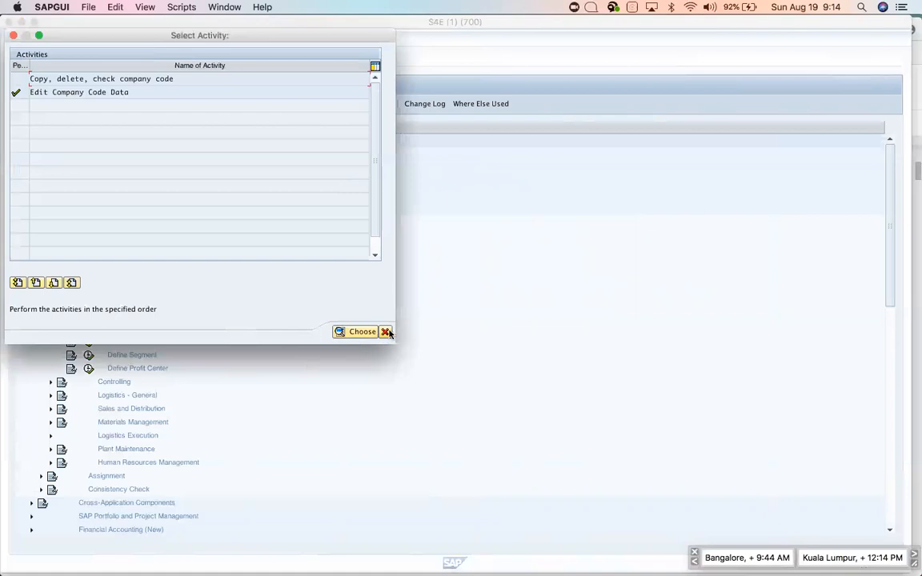
pyautogui.click(385, 332)
# Scroll SAP_Notes to ASSIGN COMPANY CODE TO COMPANY and select its SPRO path paragraph.
pyautogui.press('super+Tab')
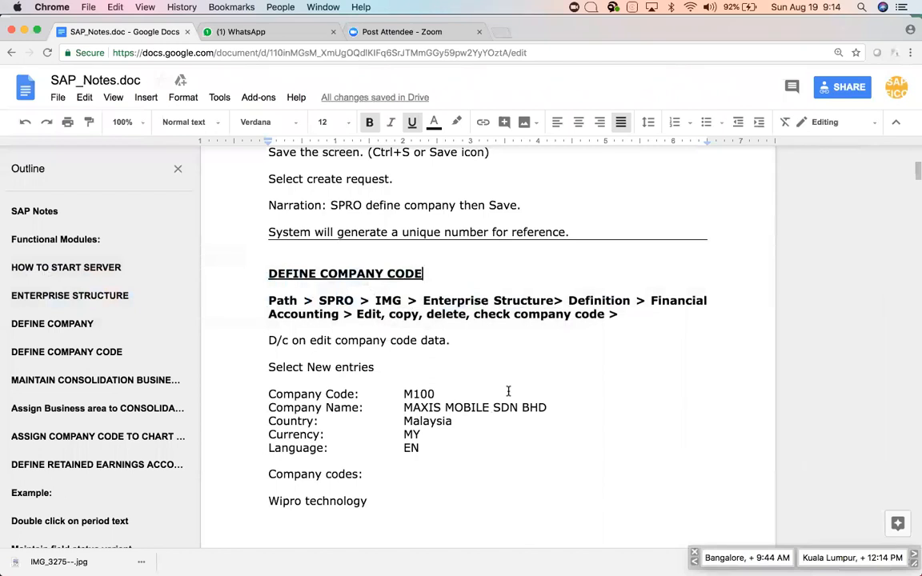
pyautogui.scroll(-5, 507, 391)
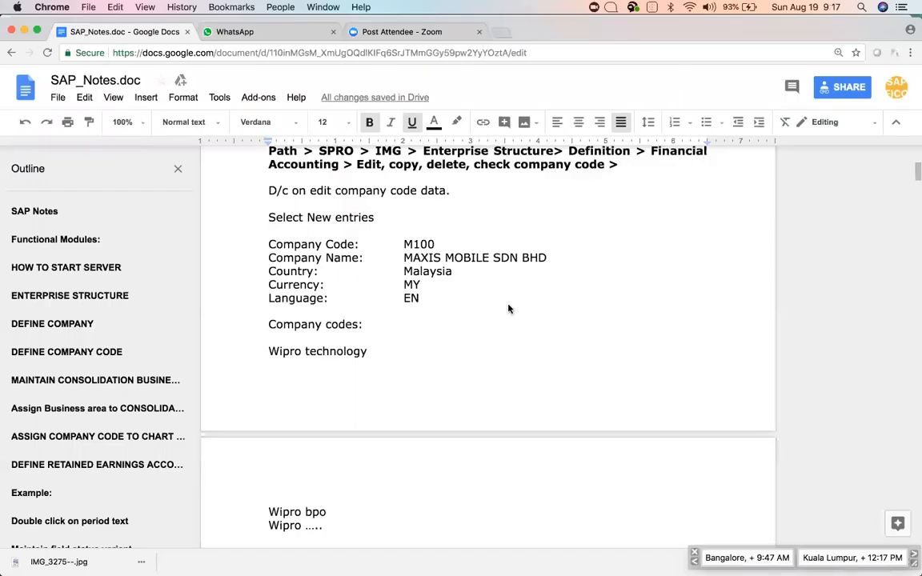
pyautogui.click(508, 309)
pyautogui.scroll(-10, 508, 309)
pyautogui.scroll(-8, 508, 309)
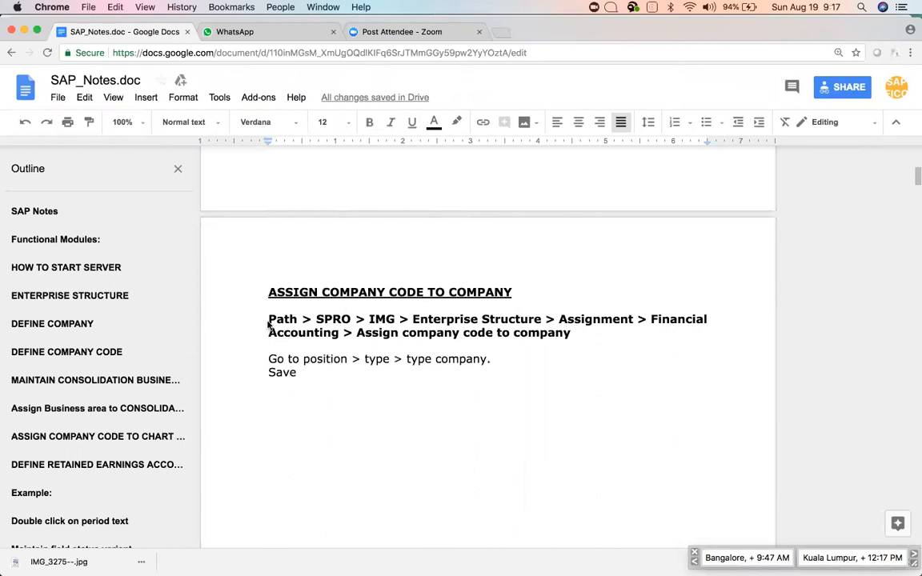
pyautogui.moveTo(267, 319); pyautogui.dragTo(570, 335)
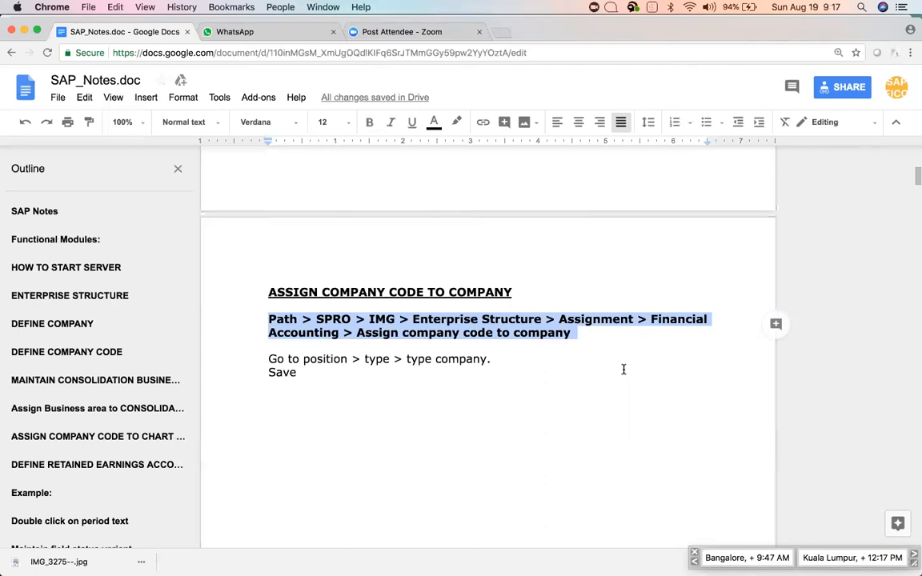
# In SAP Reference IMG, expand Enterprise Structure > Assignment > Financial Accounting and run Assign company code to company.
pyautogui.press('super+Tab')
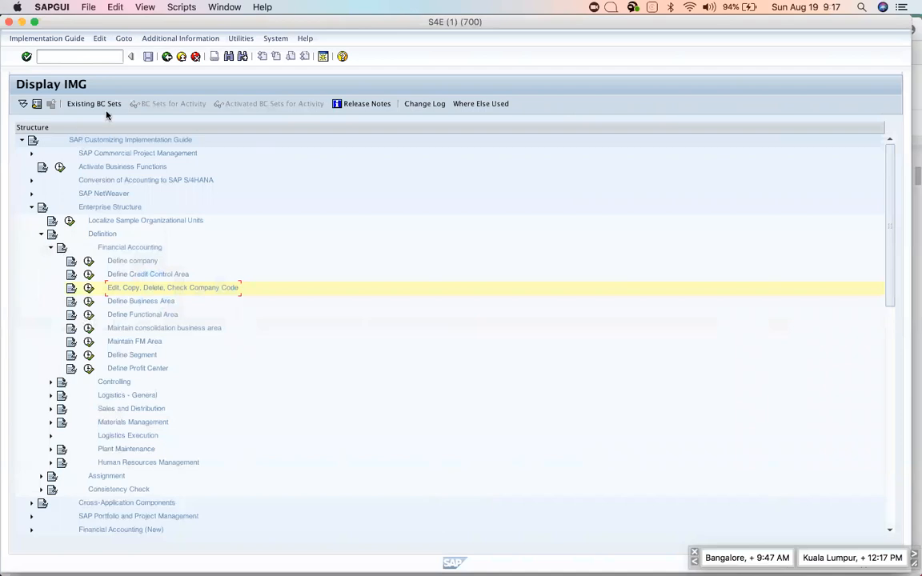
pyautogui.press('F3')
pyautogui.click(50, 108)
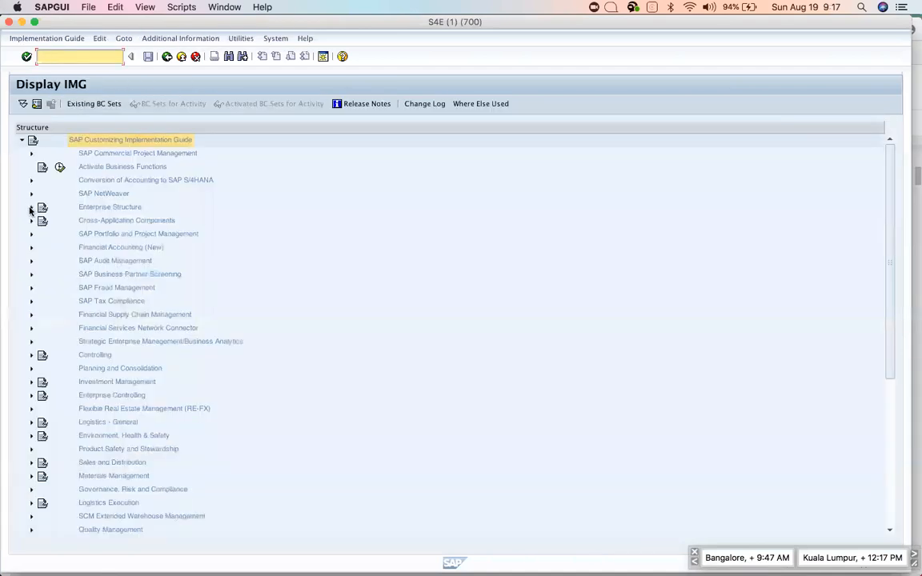
pyautogui.click(31, 209)
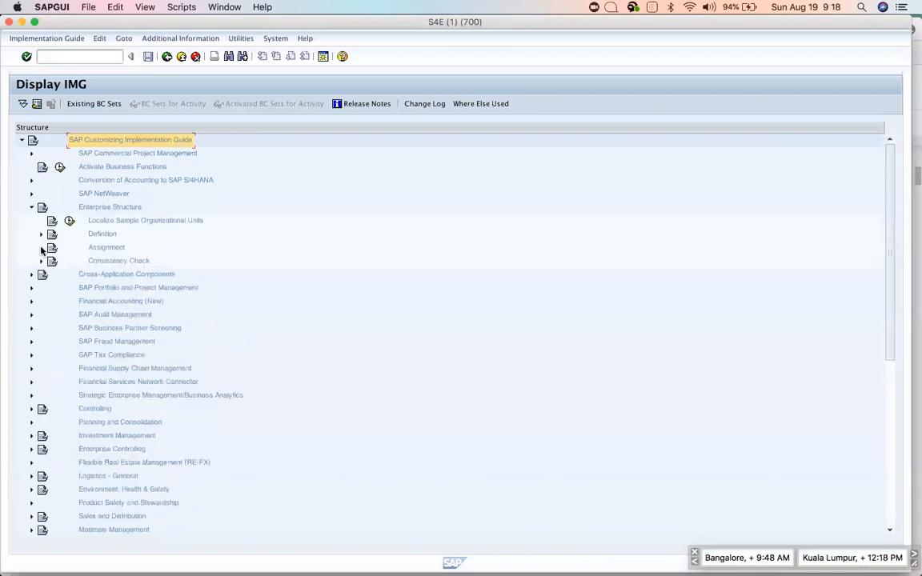
pyautogui.click(41, 248)
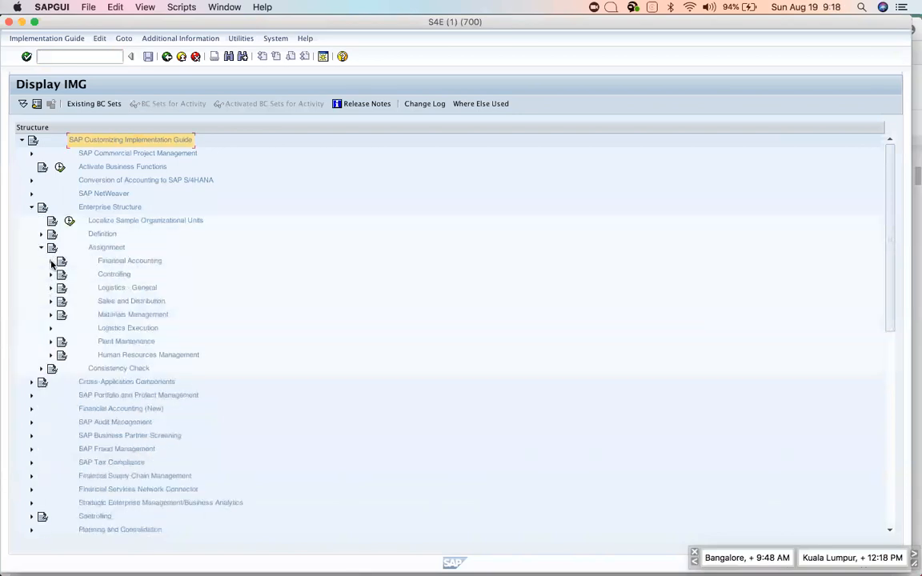
pyautogui.click(51, 261)
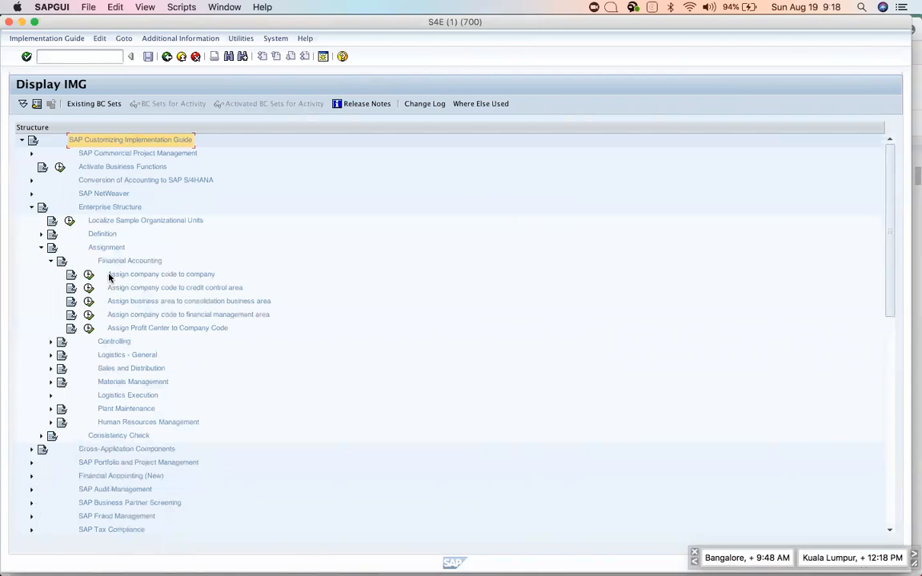
pyautogui.click(89, 275)
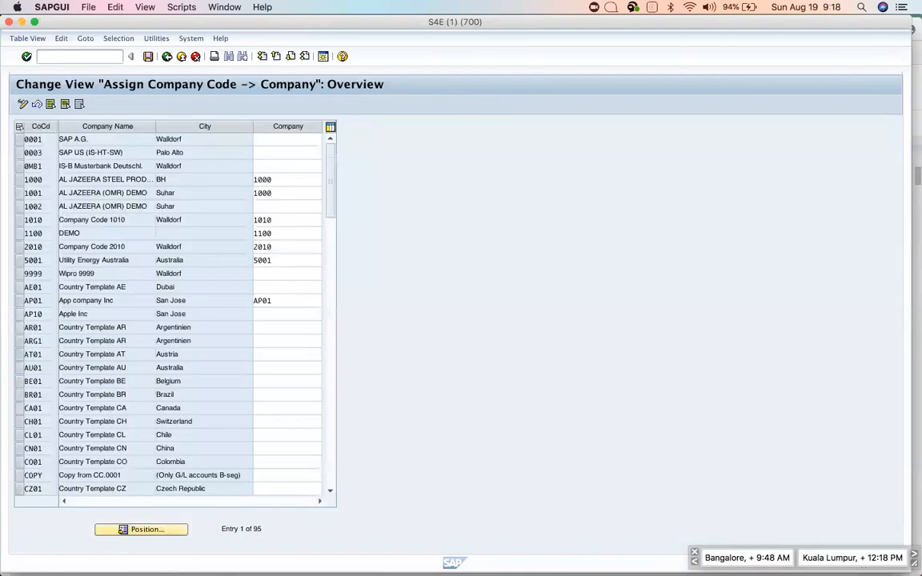
# Position the table on AP10, set its Company to APP, and save under the customizing request.
pyautogui.click(132, 529)
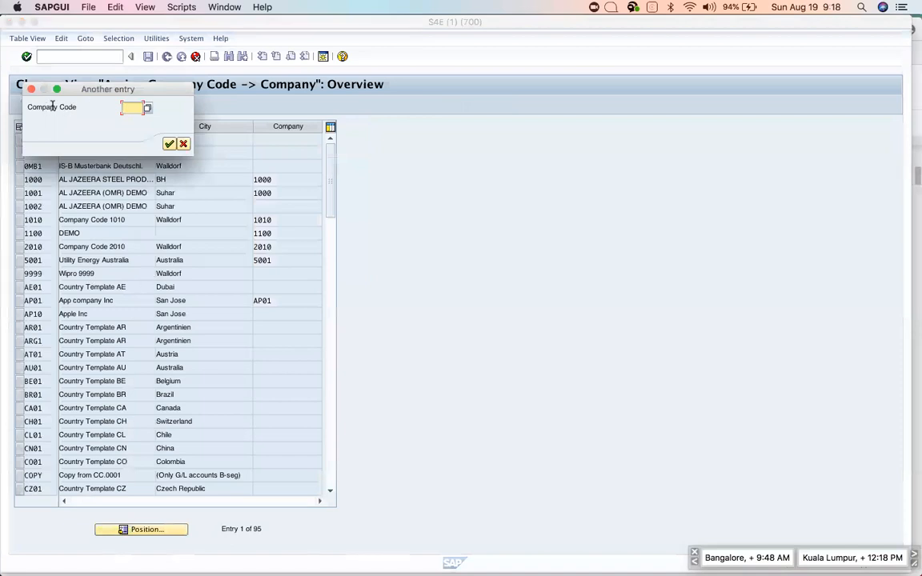
pyautogui.write('ap10')
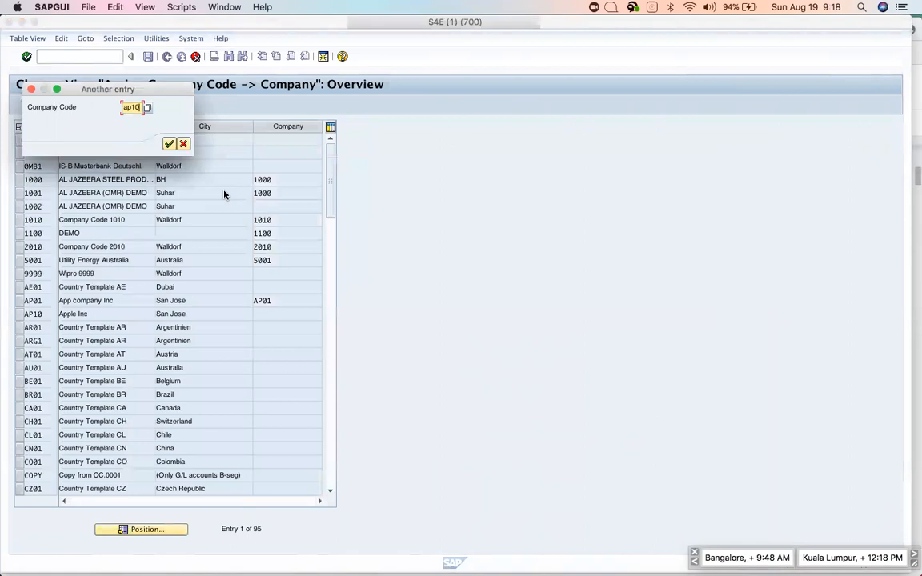
pyautogui.press('Return')
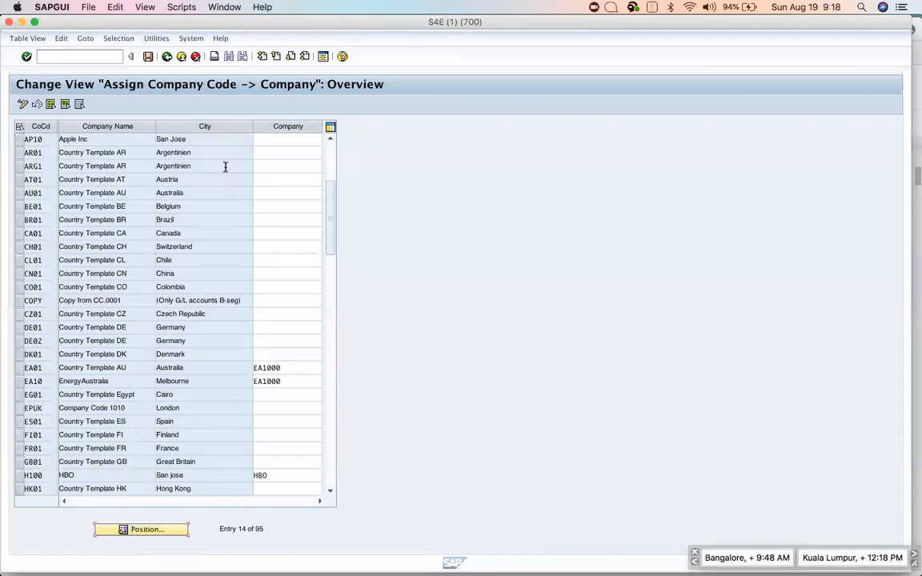
pyautogui.click(263, 140)
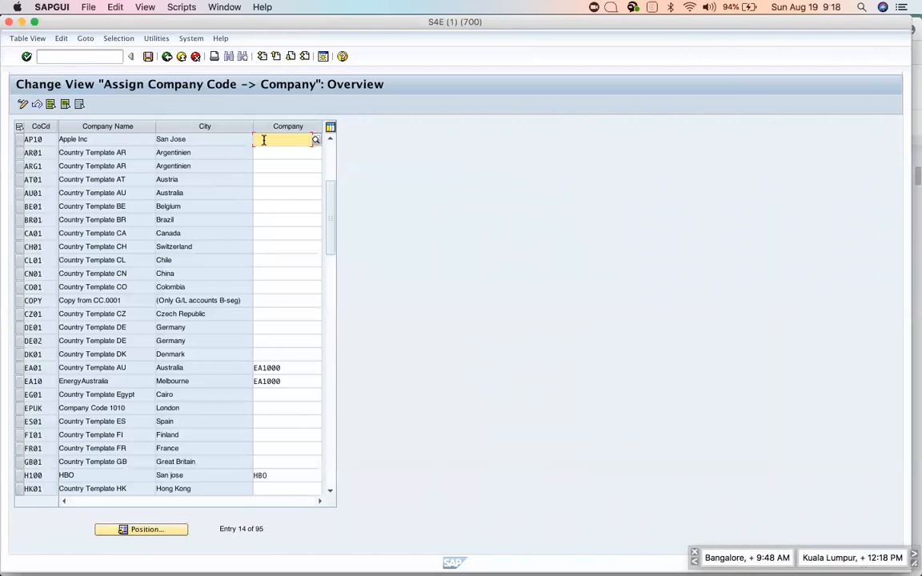
pyautogui.write('app')
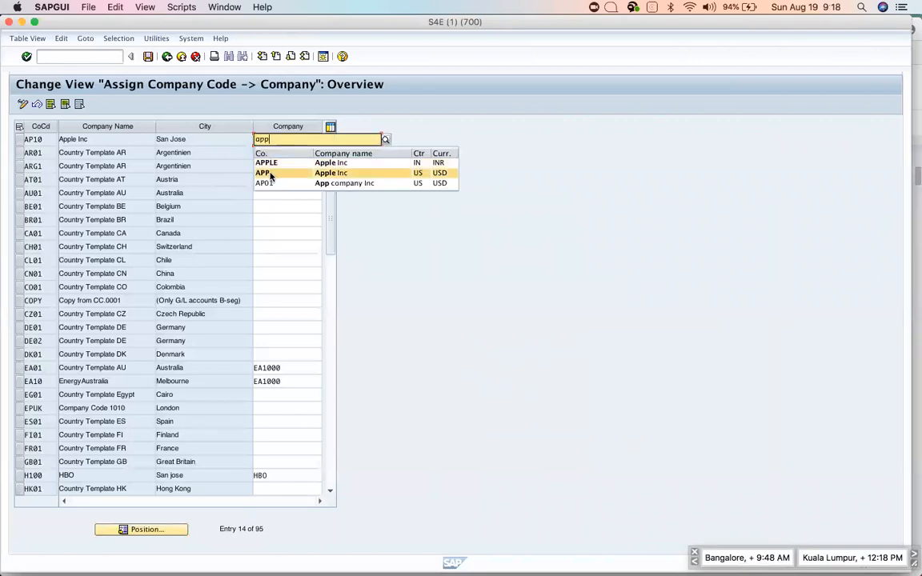
pyautogui.click(271, 174)
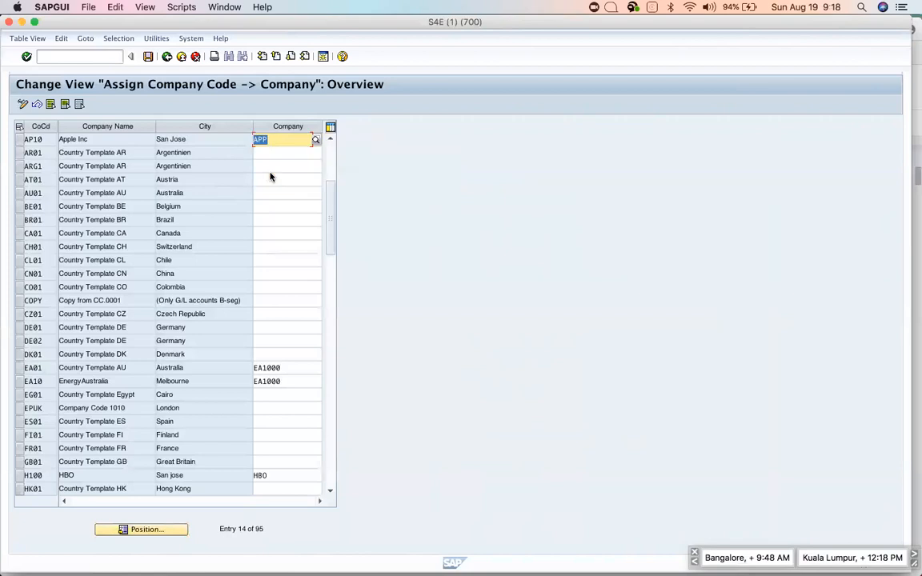
pyautogui.click(147, 57)
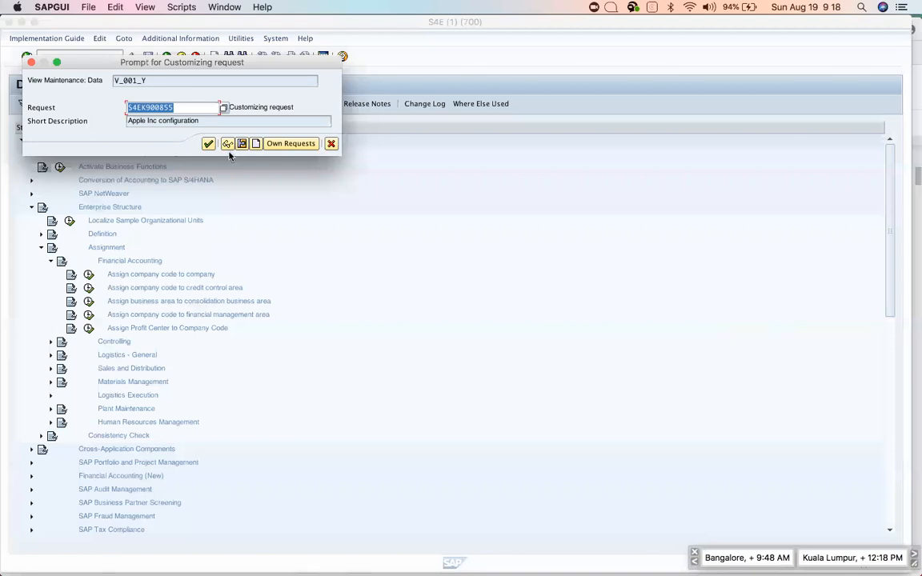
pyautogui.click(207, 144)
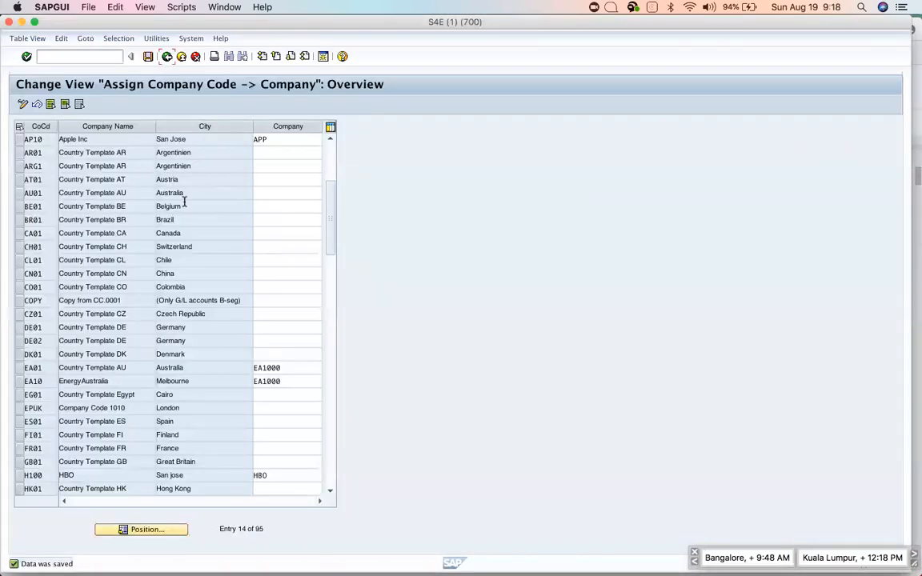
pyautogui.press('super+Tab')
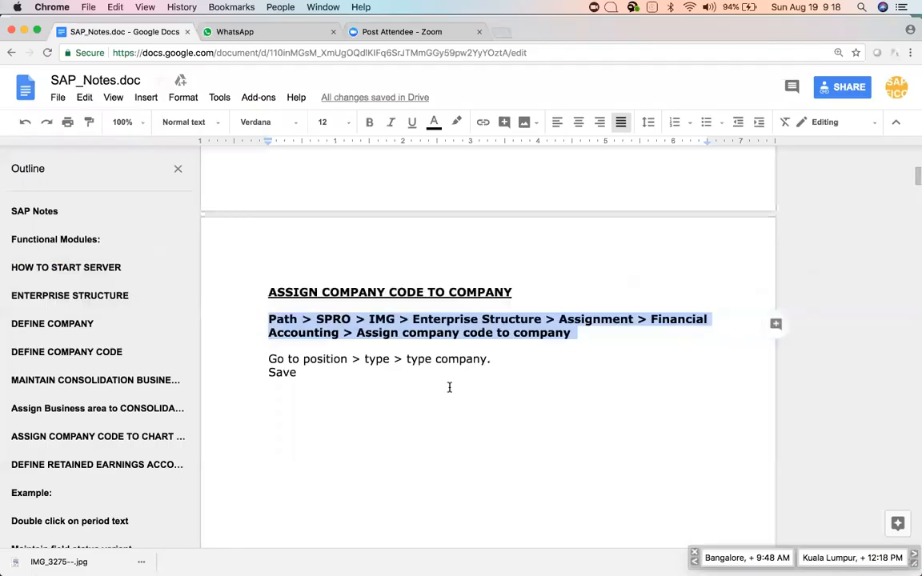
# Scroll the notes to DEFINE BUSINESS AREA and take SAP back to the implementation guide tree.
pyautogui.click(510, 373)
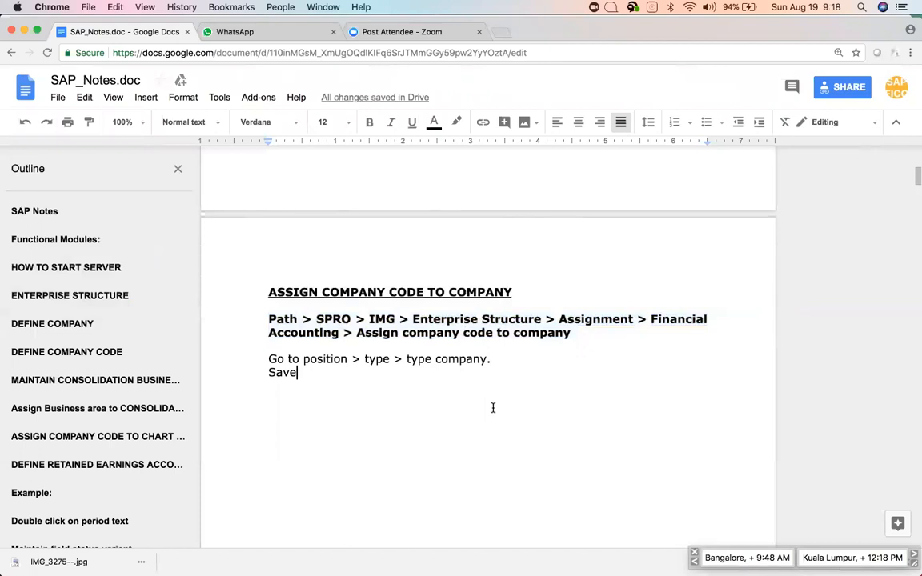
pyautogui.scroll(-10, 496, 392)
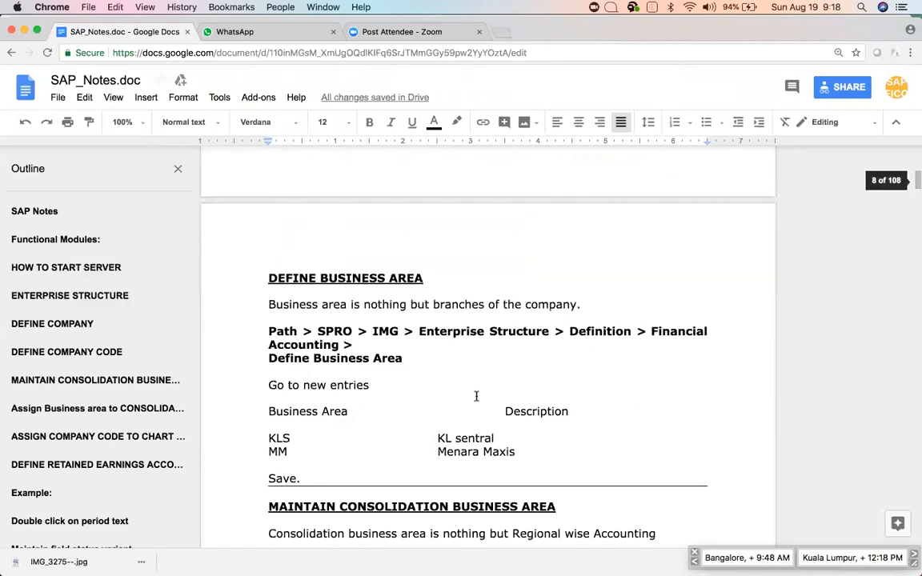
pyautogui.click(261, 279)
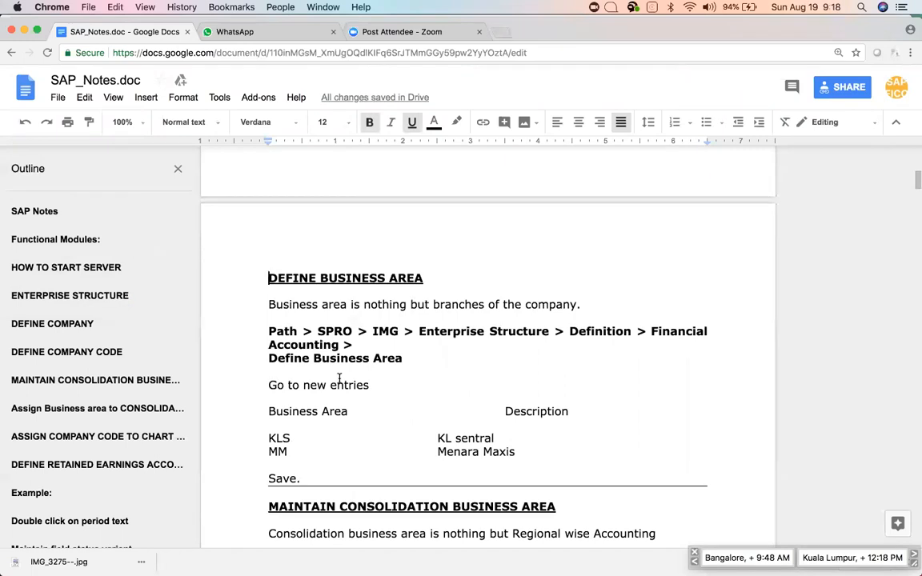
pyautogui.press('super+Tab')
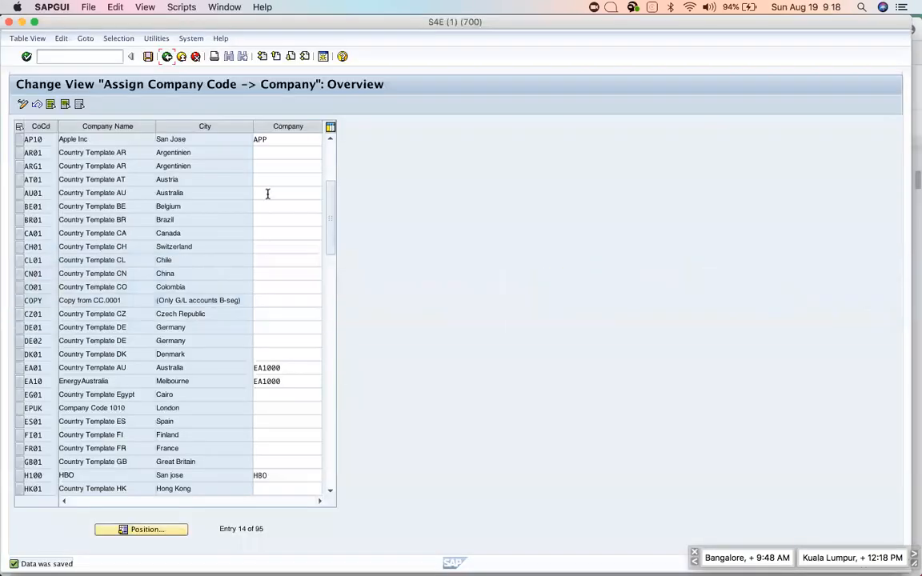
pyautogui.click(168, 57)
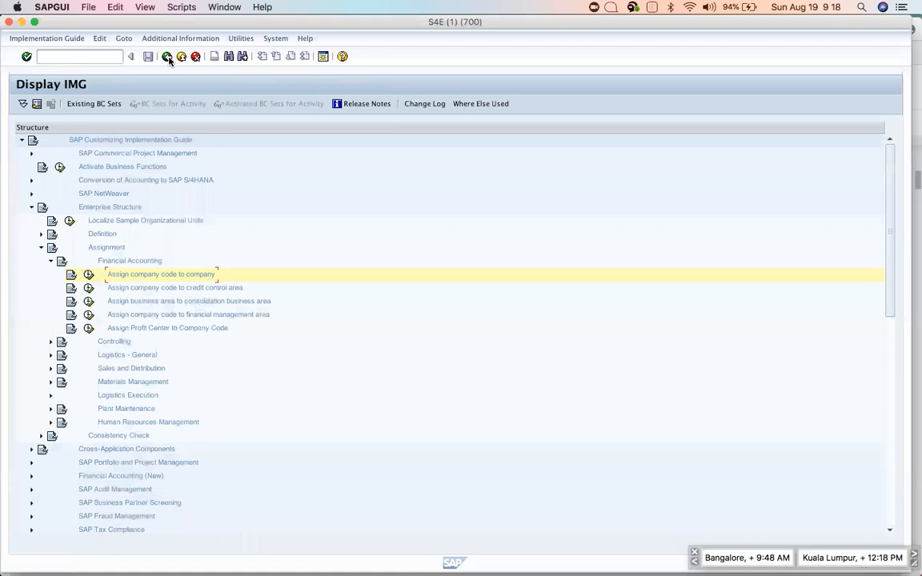
pyautogui.press('super+Tab')
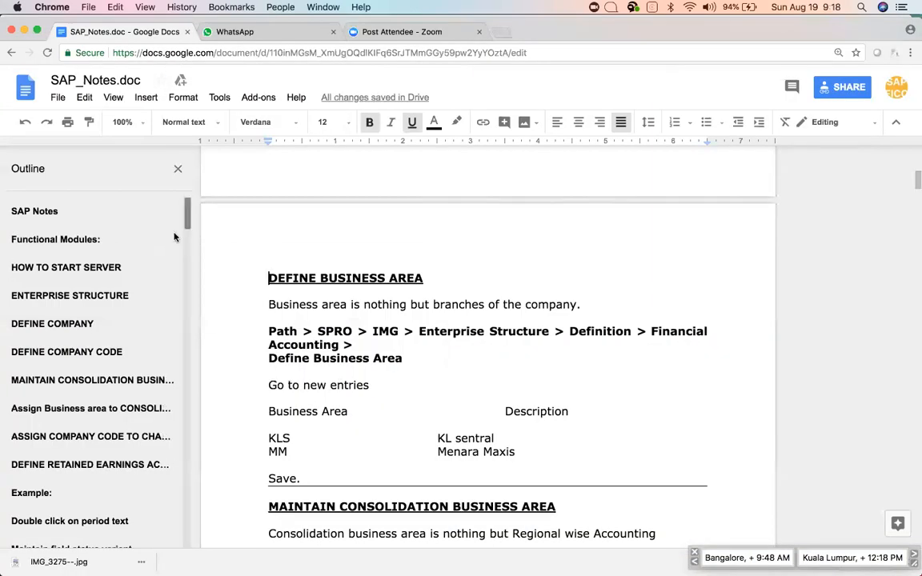
pyautogui.click(390, 318)
pyautogui.scroll(-2, 424, 346)
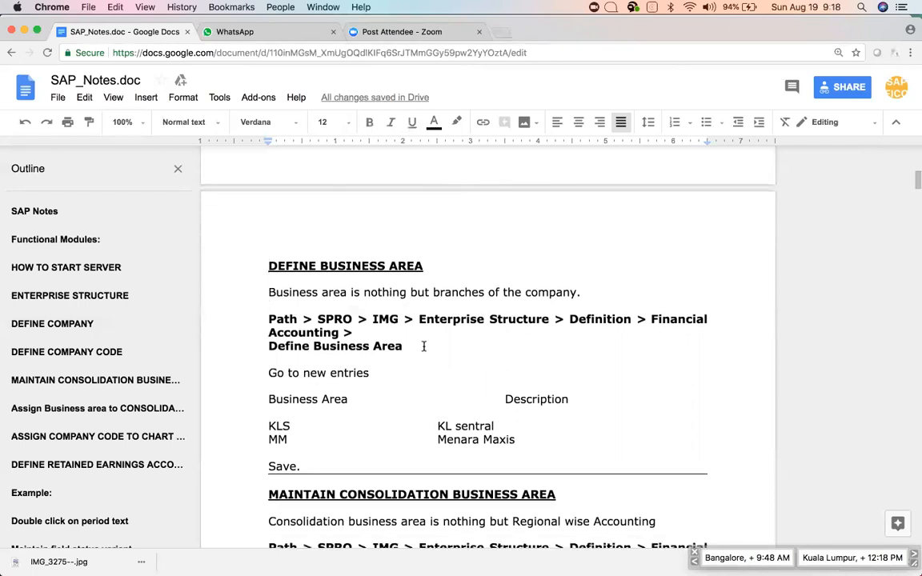
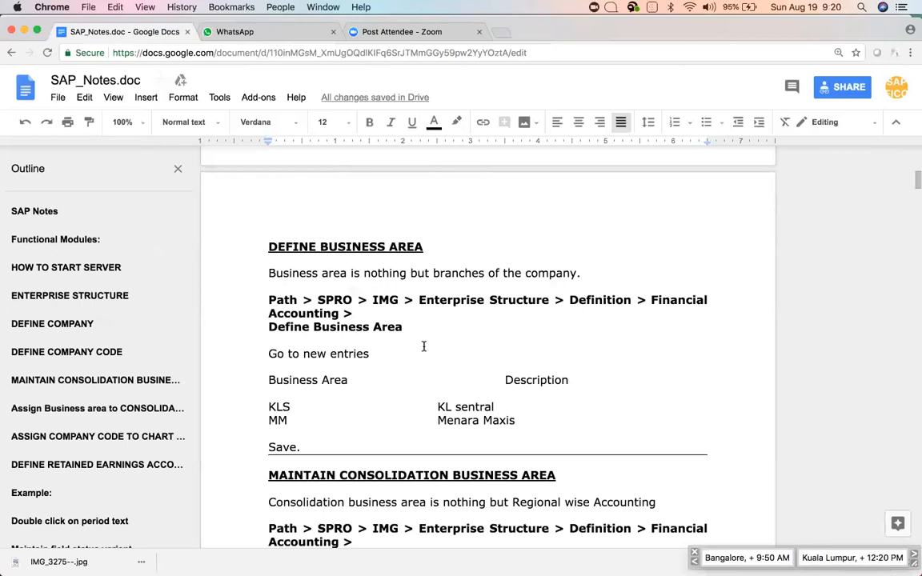
# Check the Enterprise Structure > Definition > Financial Accounting path in the notes, then return to SAP.
pyautogui.press('super+Tab')
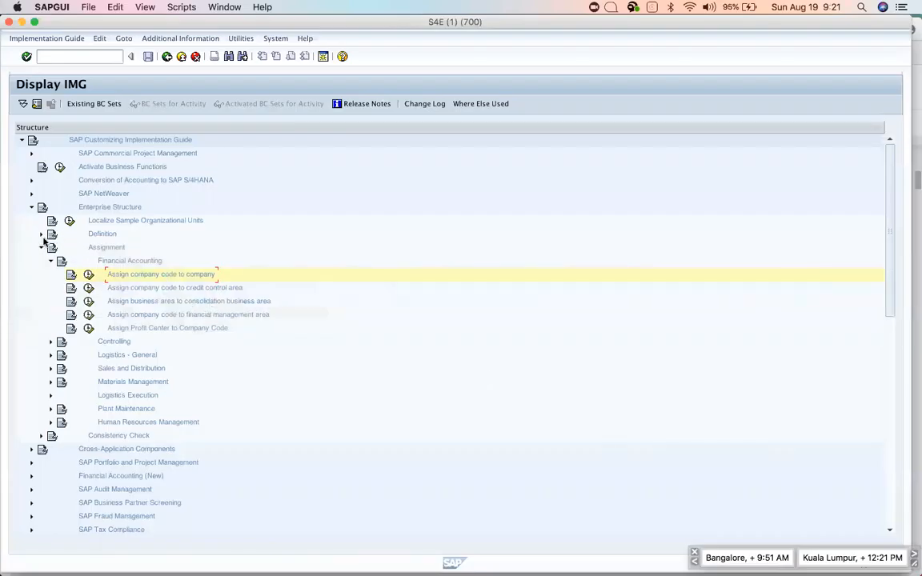
pyautogui.press('super+Tab')
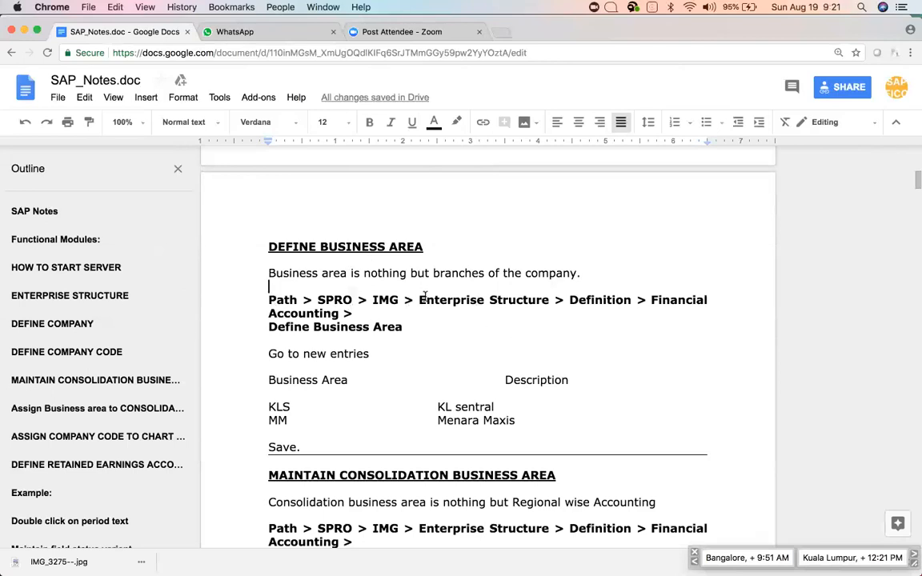
pyautogui.moveTo(417, 300); pyautogui.dragTo(444, 309)
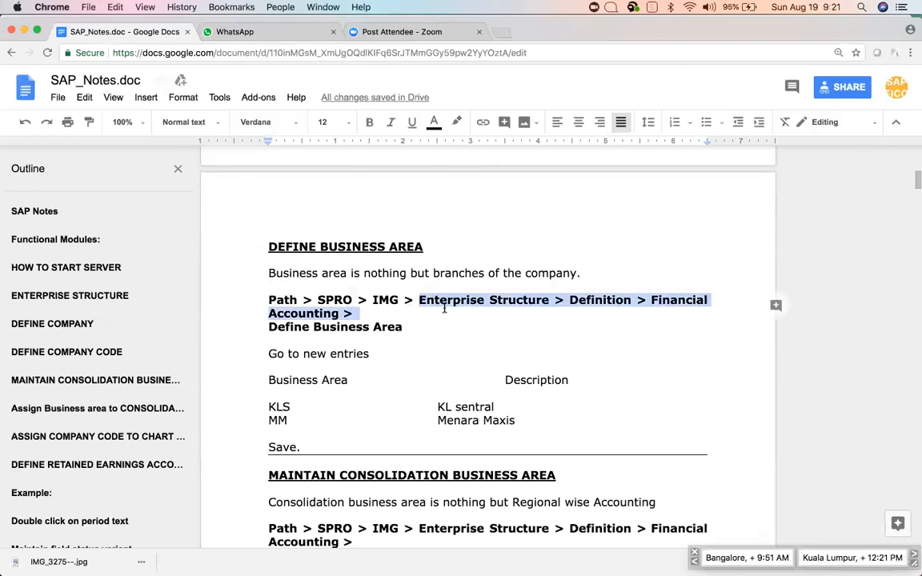
pyautogui.press('super+Tab')
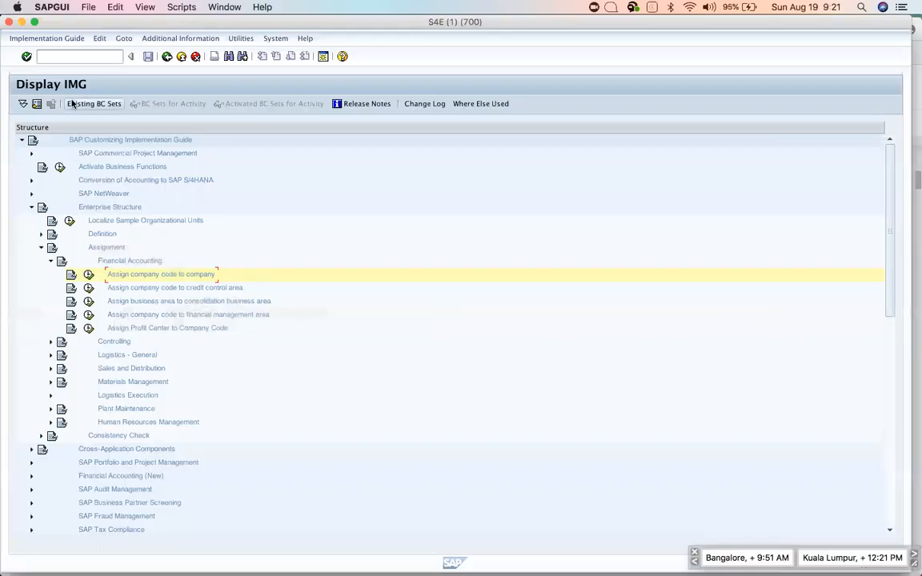
# Reopen the Reference IMG and run Define Business Area under Enterprise Structure > Definition > Financial Accounting.
pyautogui.click(166, 56)
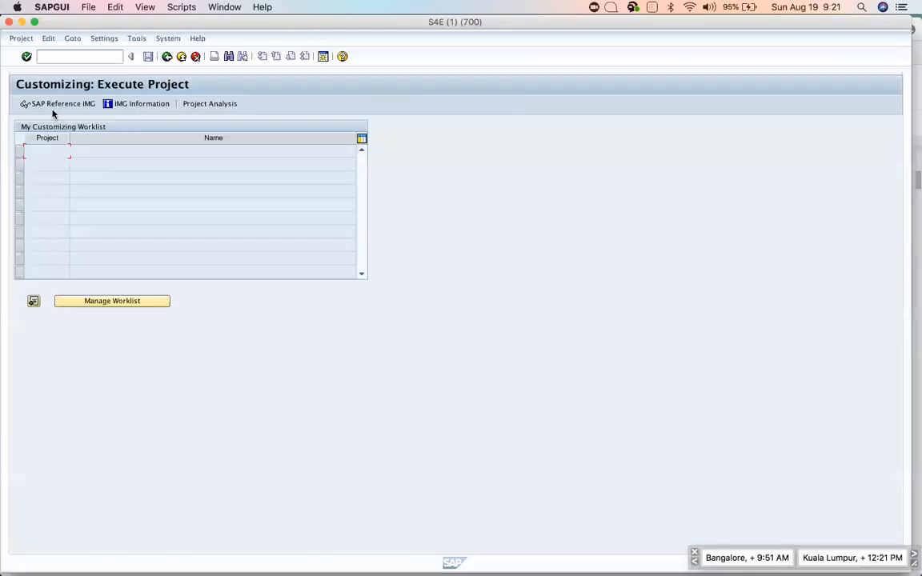
pyautogui.click(46, 105)
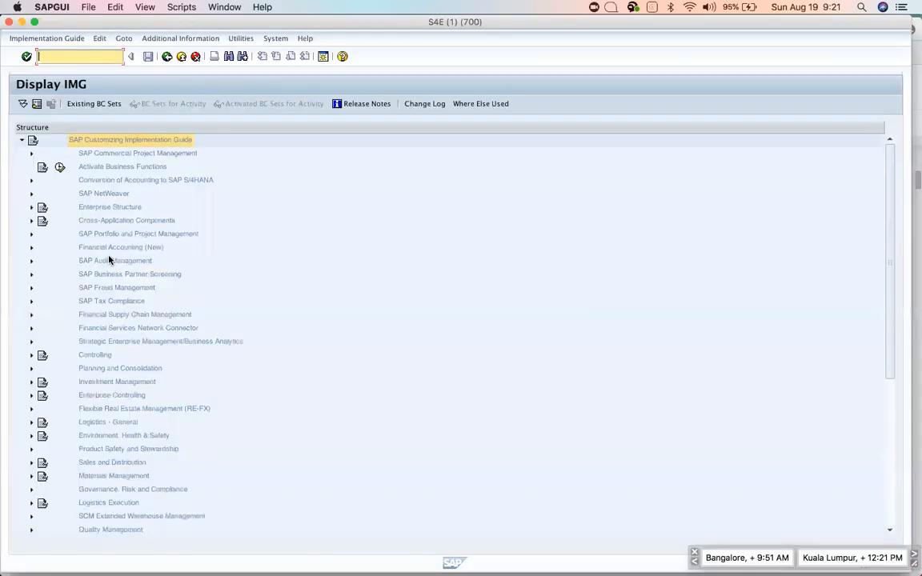
pyautogui.click(31, 207)
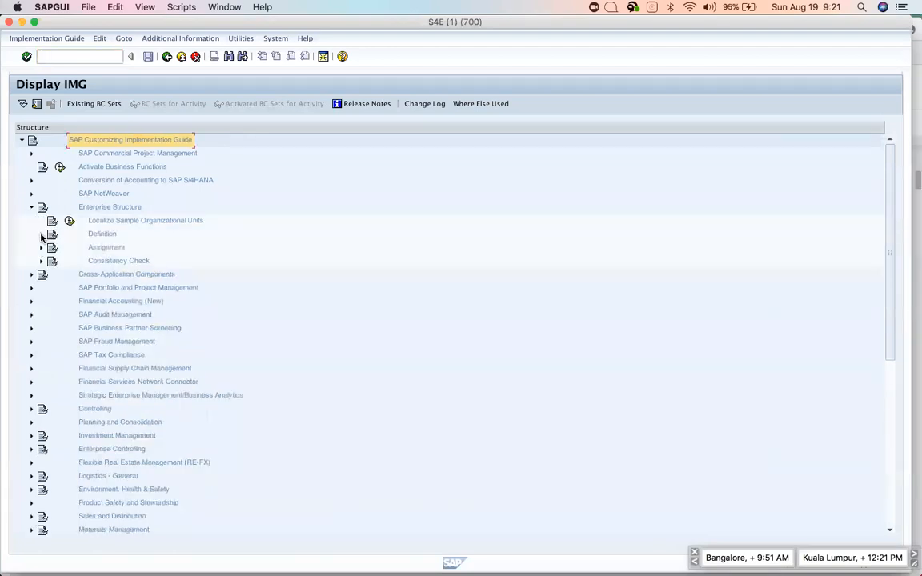
pyautogui.click(41, 233)
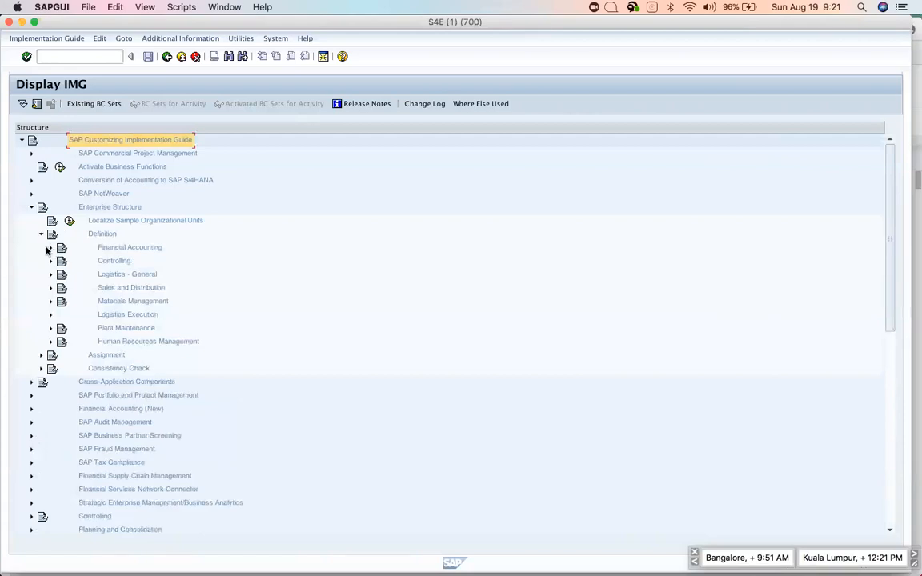
pyautogui.click(51, 248)
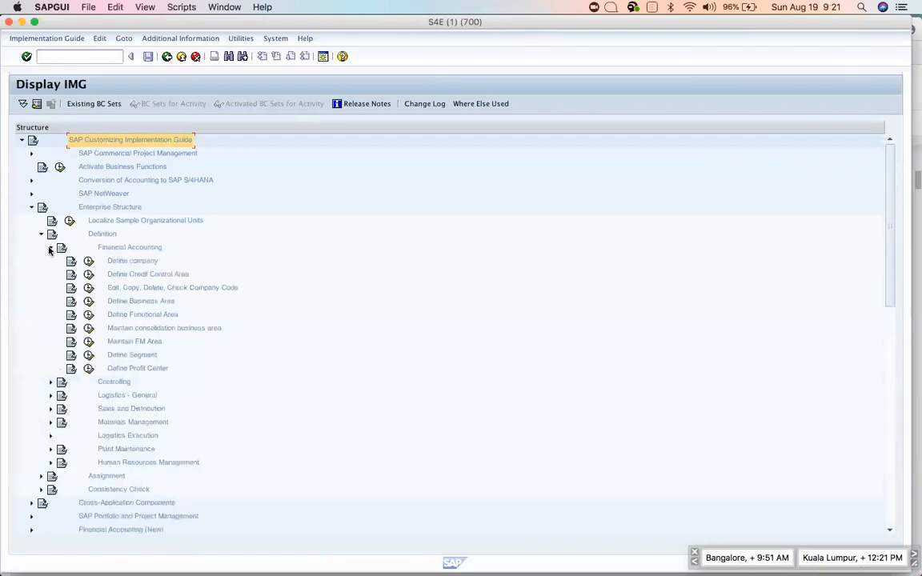
pyautogui.click(90, 302)
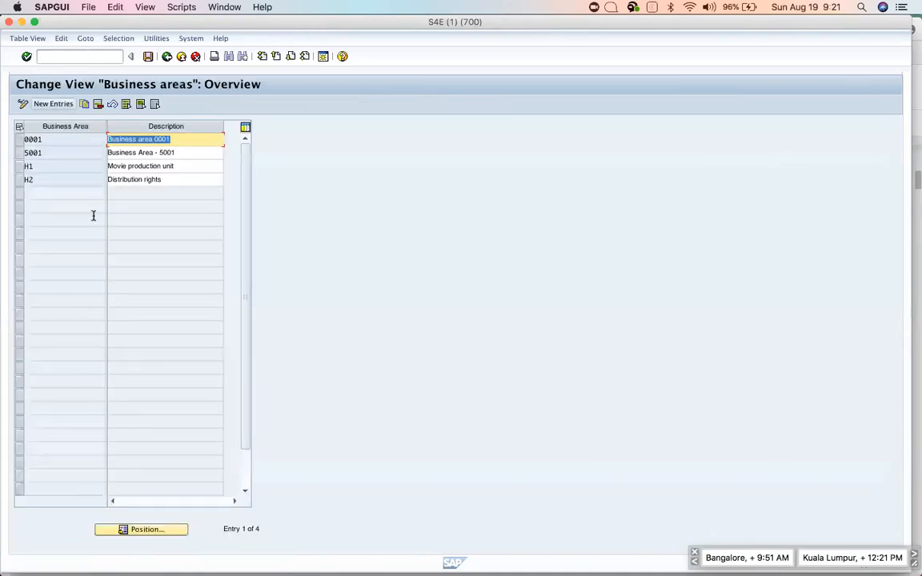
# Create new business areas LAPT 'Laptops' and IPH 'iPhones'.
pyautogui.click(53, 104)
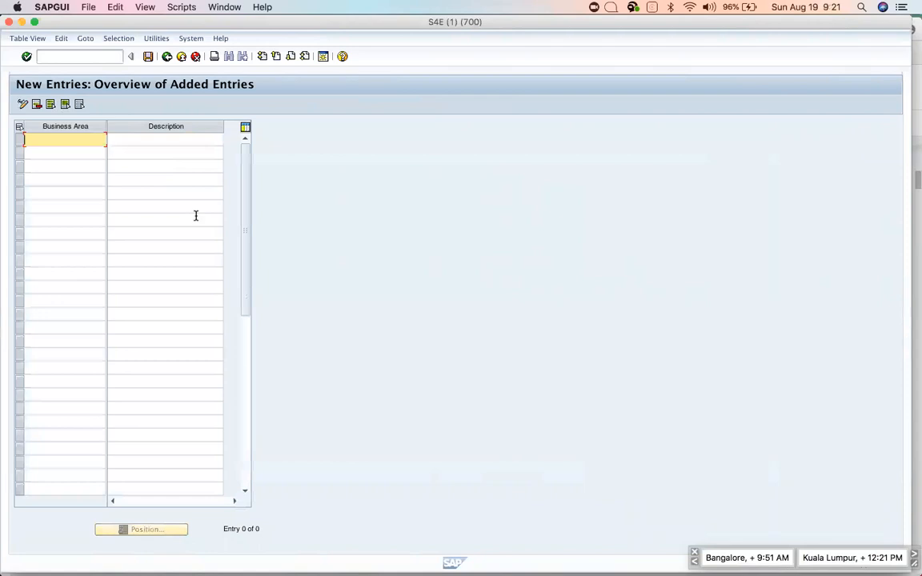
pyautogui.write('Lapt')
pyautogui.press('Tab')
pyautogui.write('Laptop')
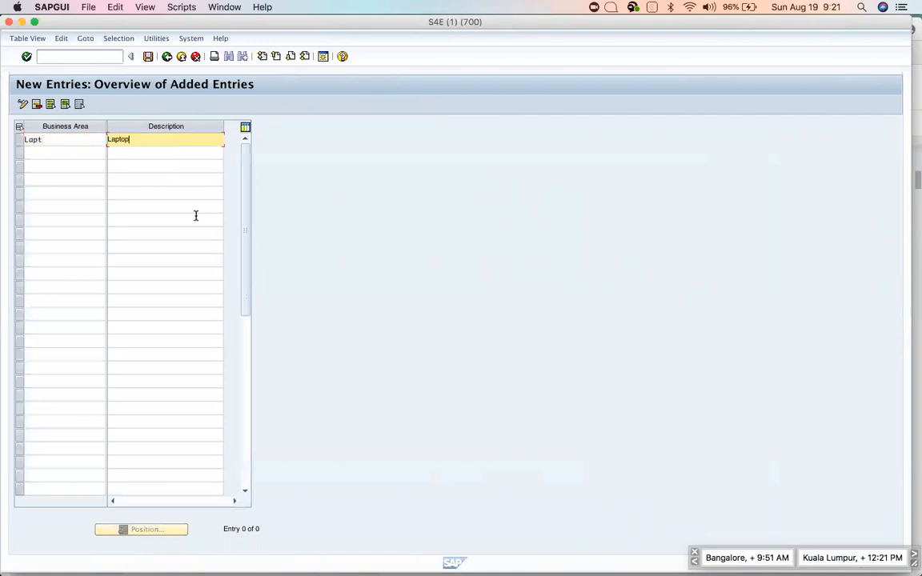
pyautogui.write('s')
pyautogui.press('Return')
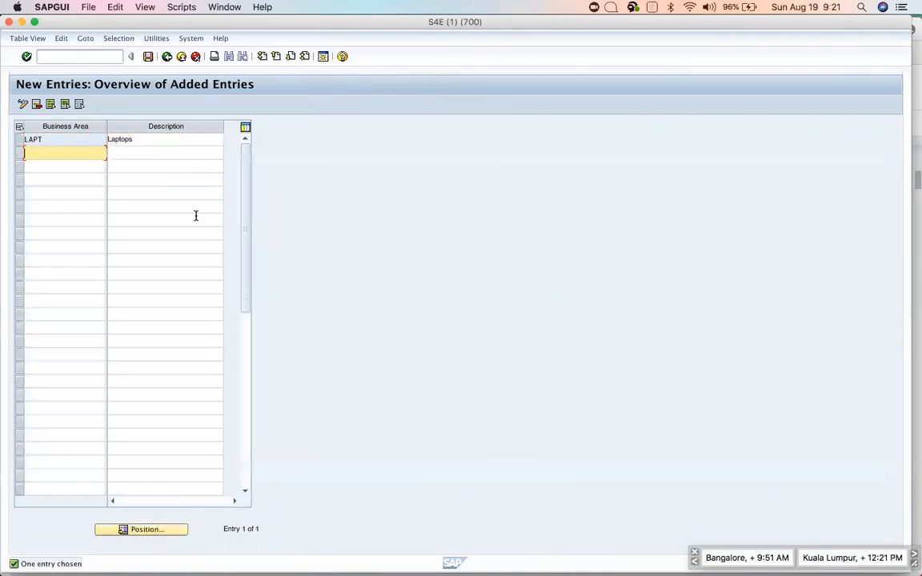
pyautogui.write('Phon')
pyautogui.press('BackSpace')
pyautogui.press('BackSpace')
pyautogui.press('BackSpace')
pyautogui.write('ho')
pyautogui.press('BackSpace')
pyautogui.press('BackSpace')
pyautogui.press('BackSpace')
pyautogui.write('IPH')
pyautogui.press('Tab')
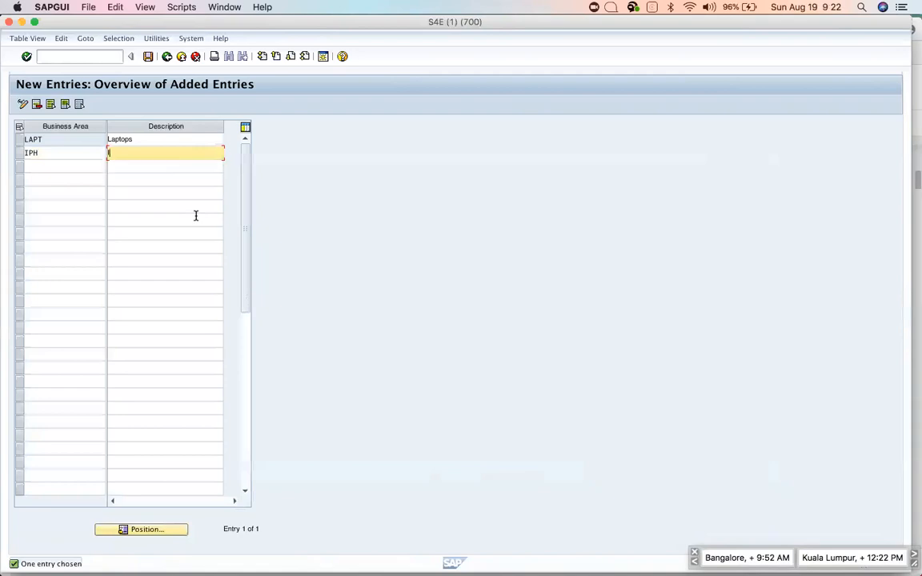
pyautogui.write('iPhones')
pyautogui.press('Return')
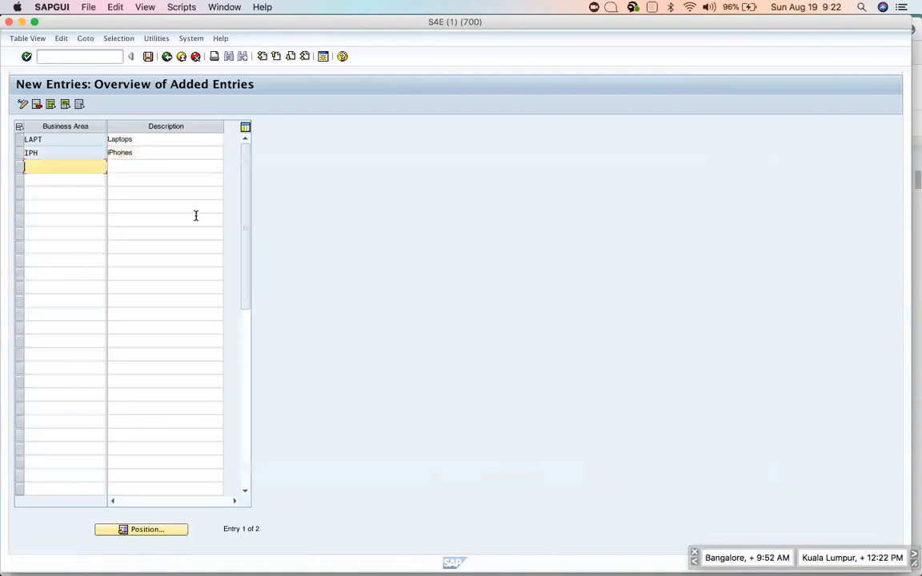
# Add business area ITUN 'iTunes' and save all three under the customizing request.
pyautogui.write('iTun')
pyautogui.press('Tab')
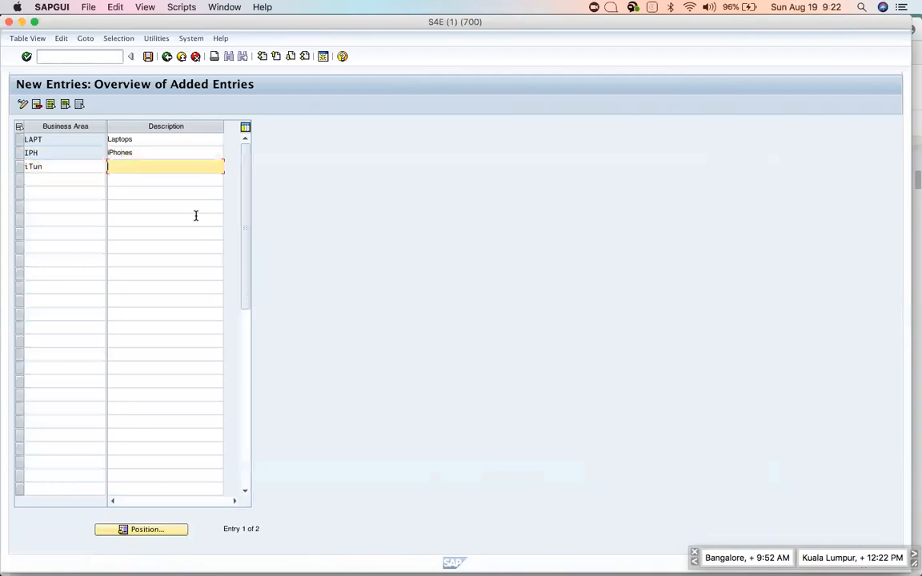
pyautogui.write('iTunes')
pyautogui.press('Return')
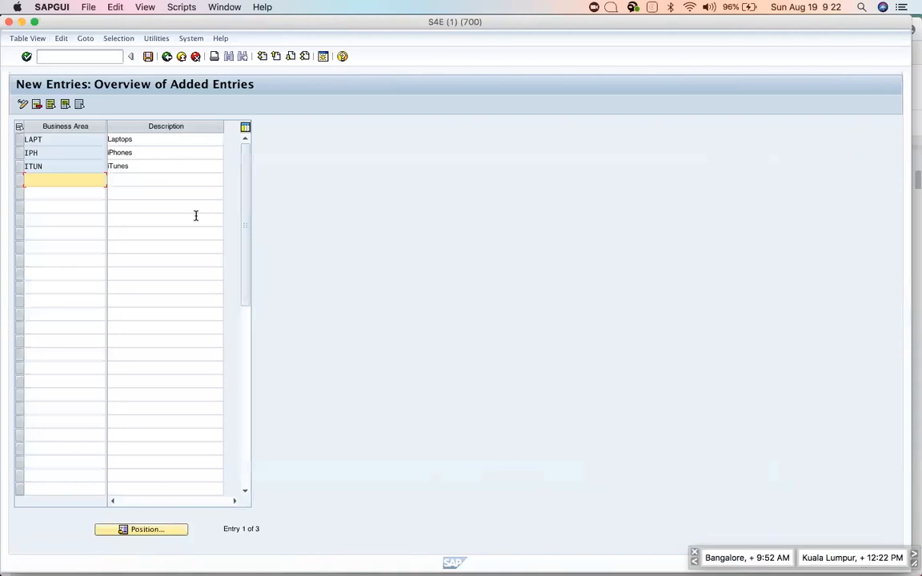
pyautogui.click(148, 57)
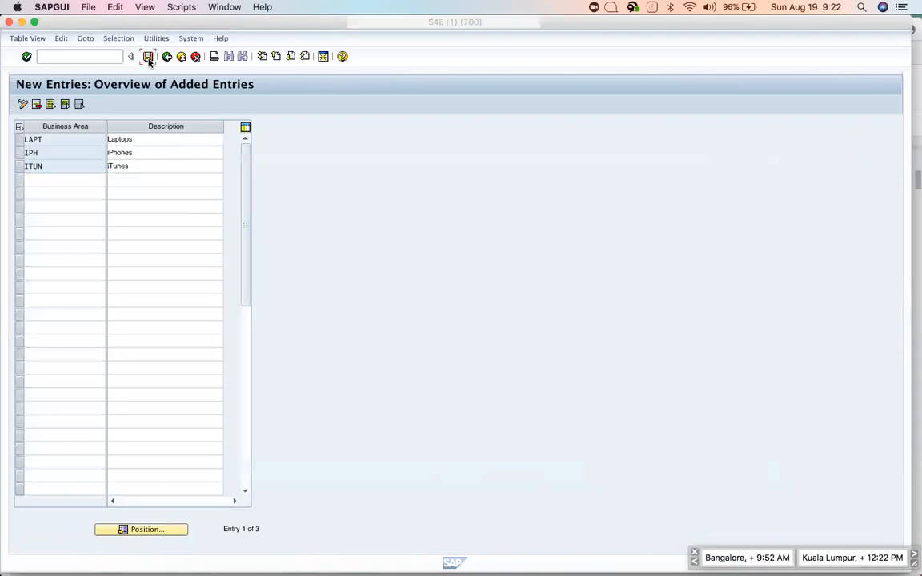
pyautogui.click(206, 146)
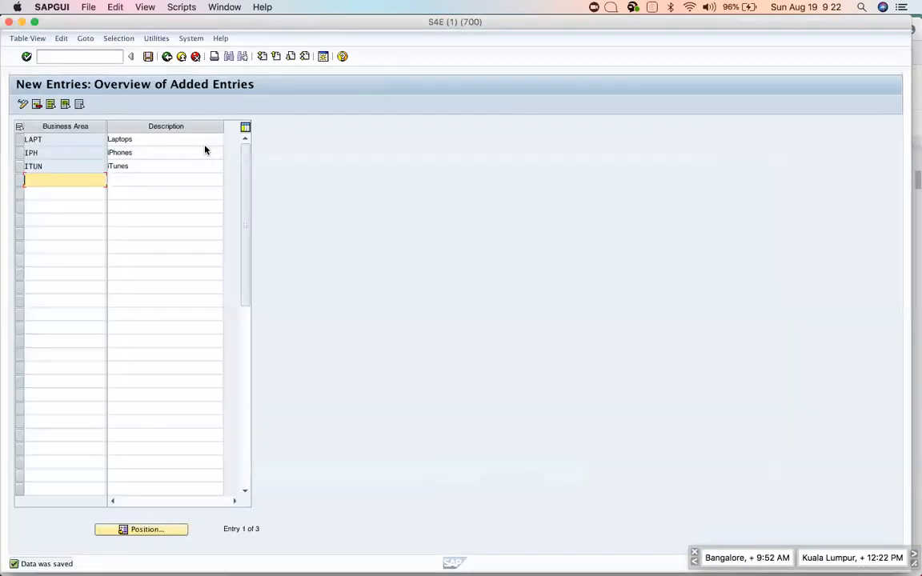
# Scroll the notes to the MAINTAIN CONSOLIDATION BUSINESS AREA section and its menu path line.
pyautogui.press('super+Tab')
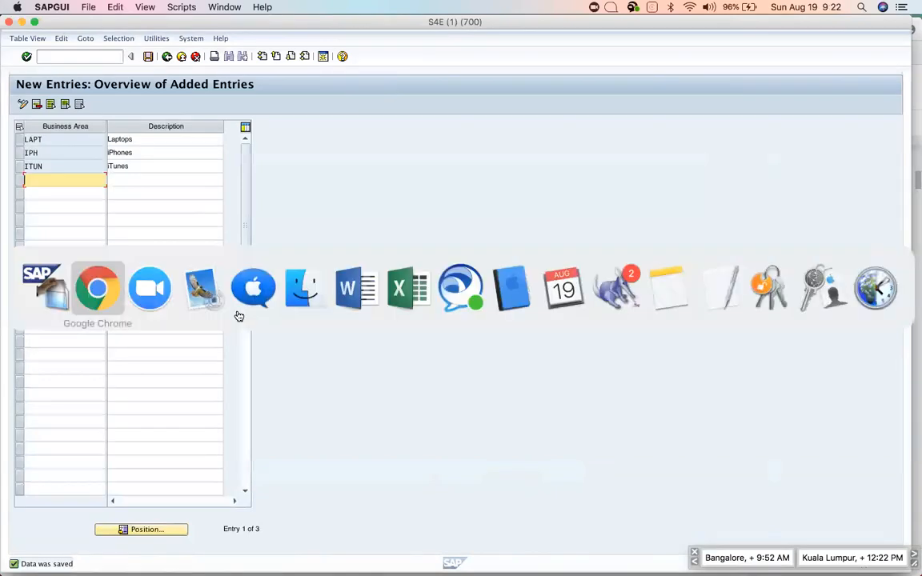
pyautogui.scroll(-5, 411, 384)
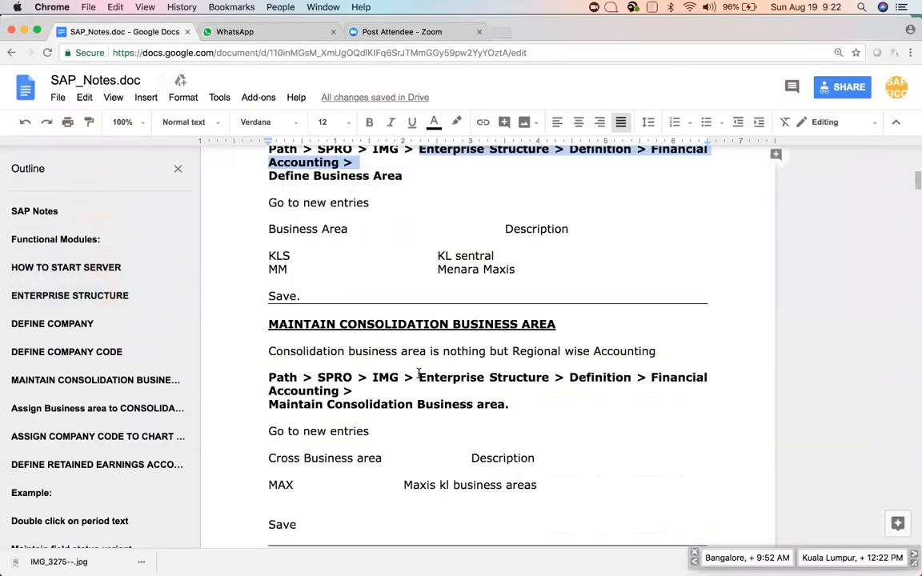
pyautogui.click(267, 290)
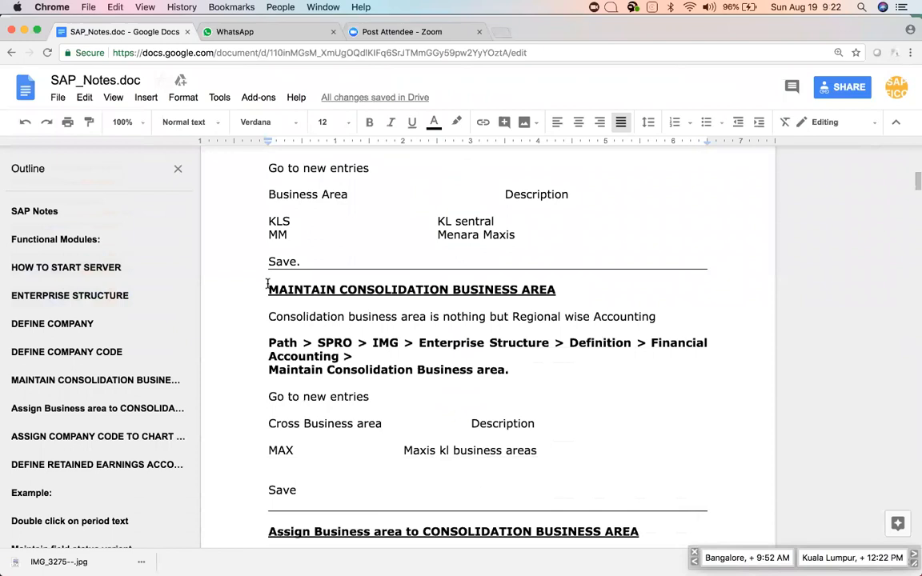
pyautogui.scroll(-1, 356, 334)
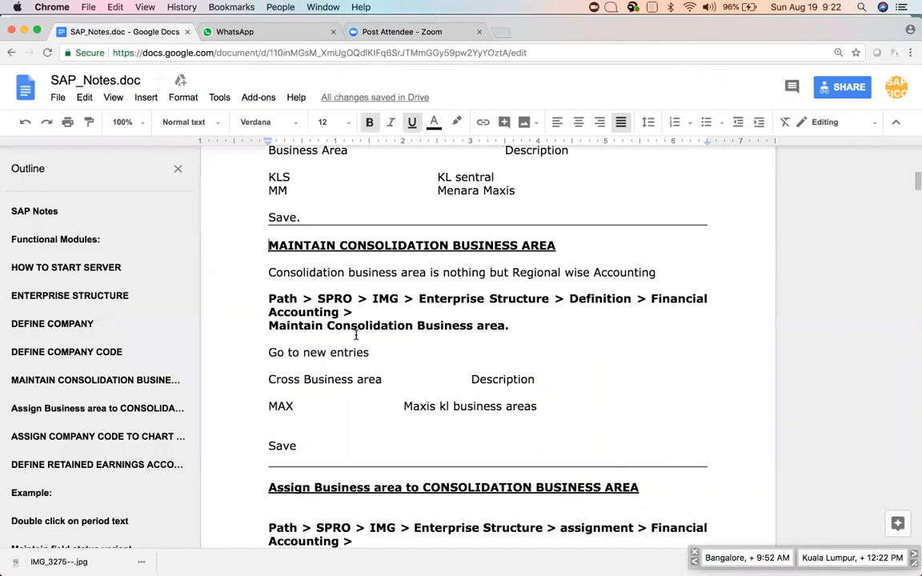
pyautogui.press('super+Tab')
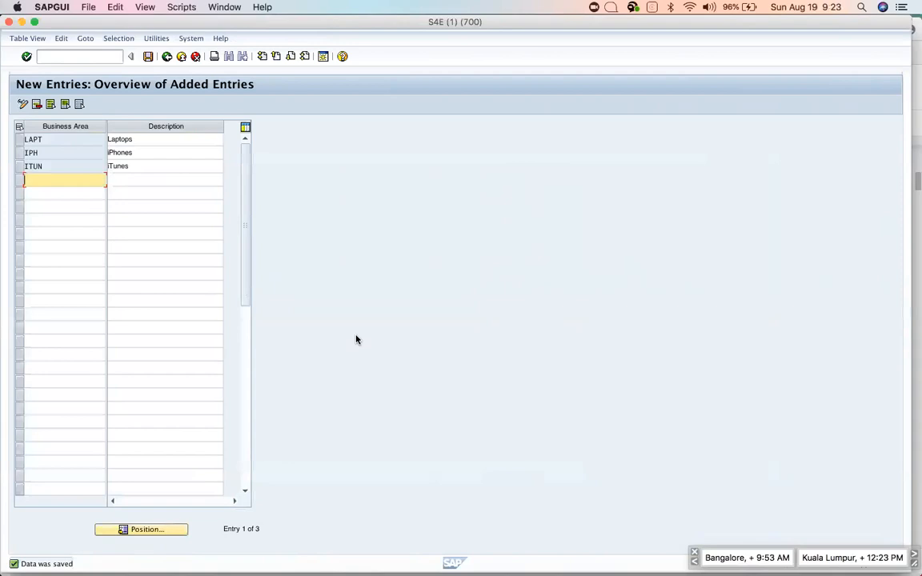
pyautogui.press('super+Tab')
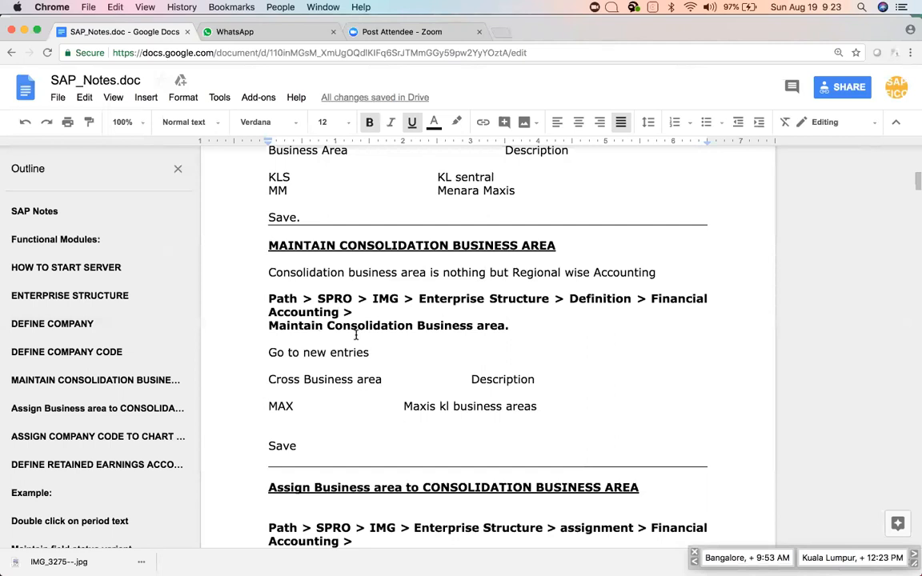
pyautogui.press('super+Tab')
pyautogui.press('Escape')
pyautogui.click(267, 298)
# Go back to the IMG tree and run Maintain consolidation business area.
pyautogui.keyDown('shift'); pyautogui.click(272, 341); pyautogui.keyUp('shift')
pyautogui.press('super+Tab')
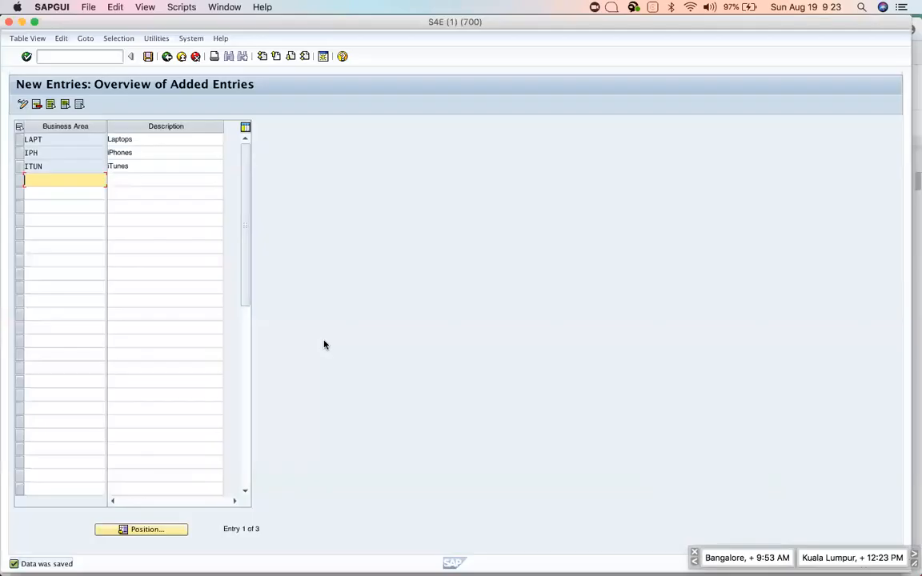
pyautogui.click(170, 58)
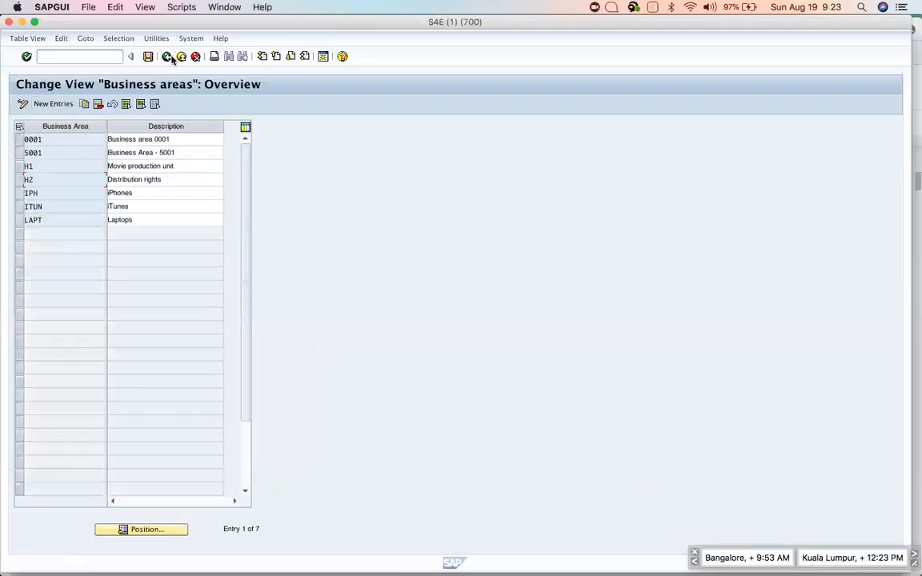
pyautogui.click(168, 57)
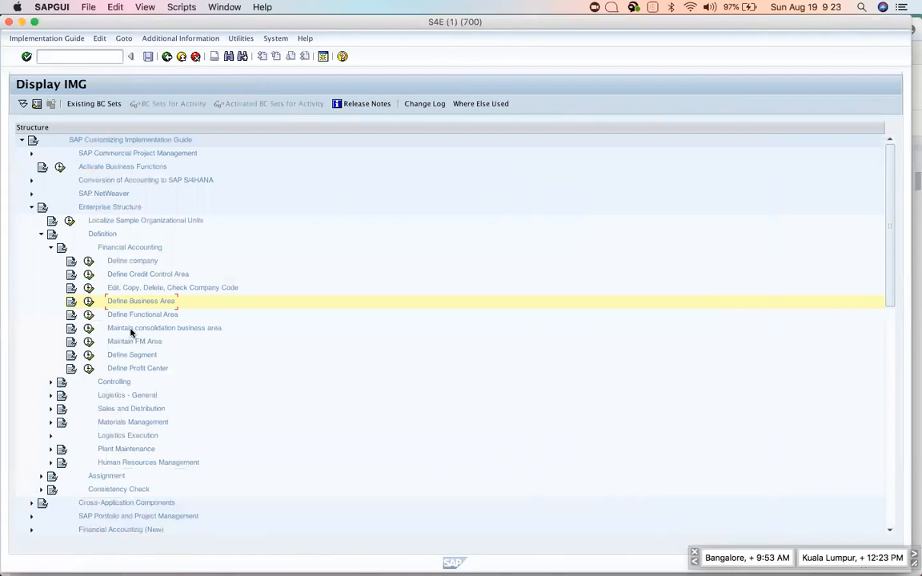
pyautogui.click(89, 328)
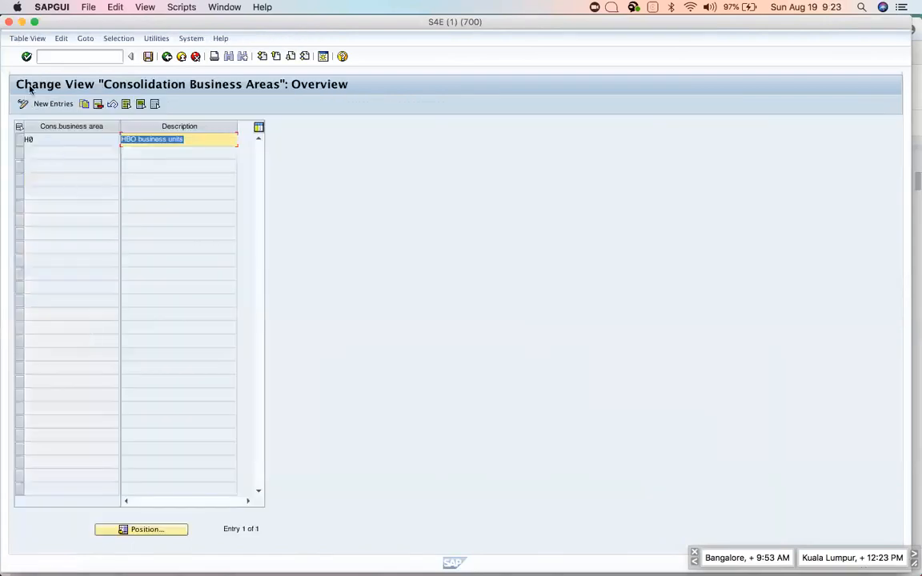
# Add consolidation business area APPL 'Apple BA consolidation', save it, and return to the IMG tree.
pyautogui.click(52, 105)
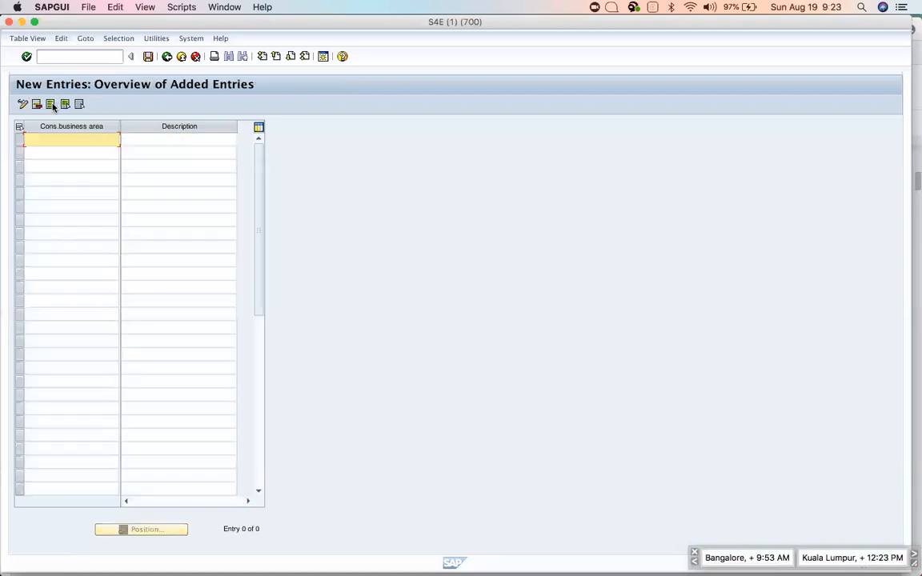
pyautogui.write('o')
pyautogui.press('BackSpace')
pyautogui.write('Appl')
pyautogui.press('Tab')
pyautogui.write('Apple')
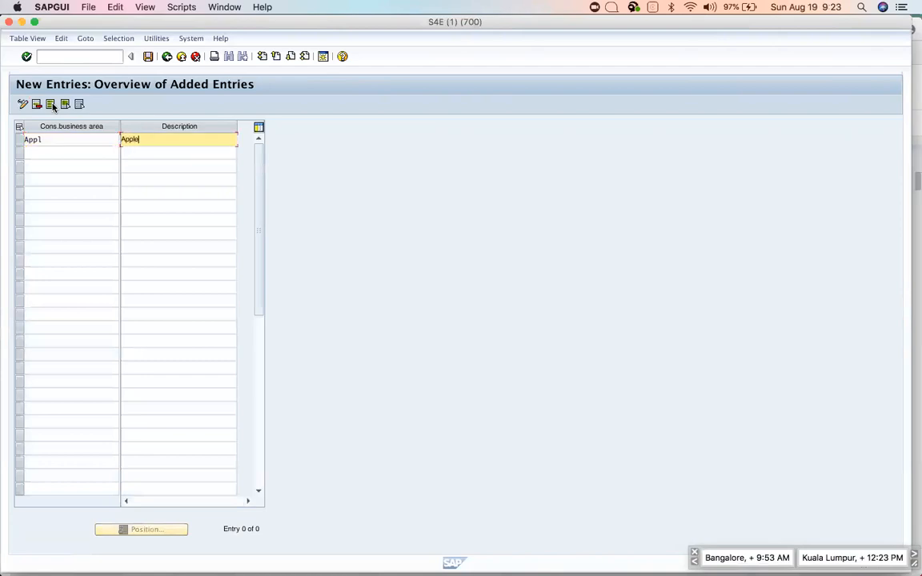
pyautogui.write(' BA consolidation')
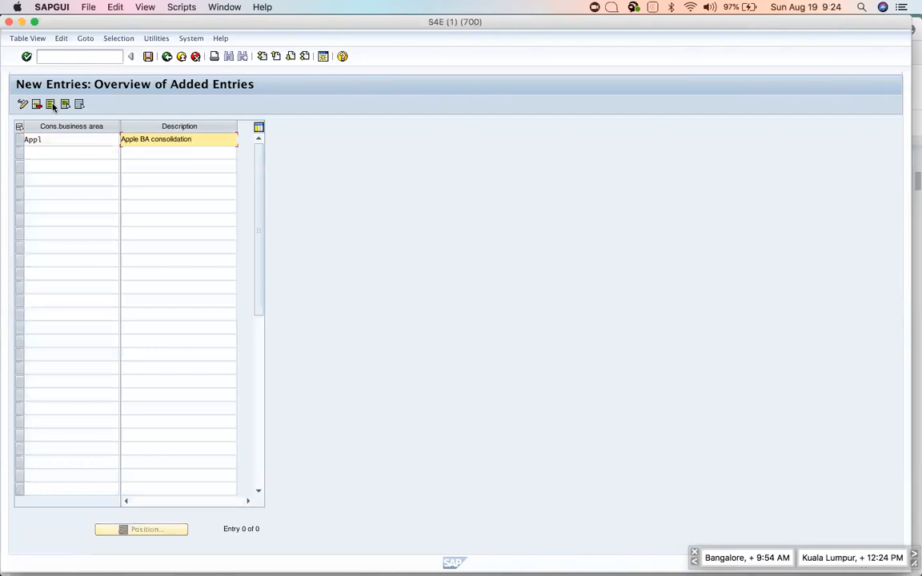
pyautogui.press('Return')
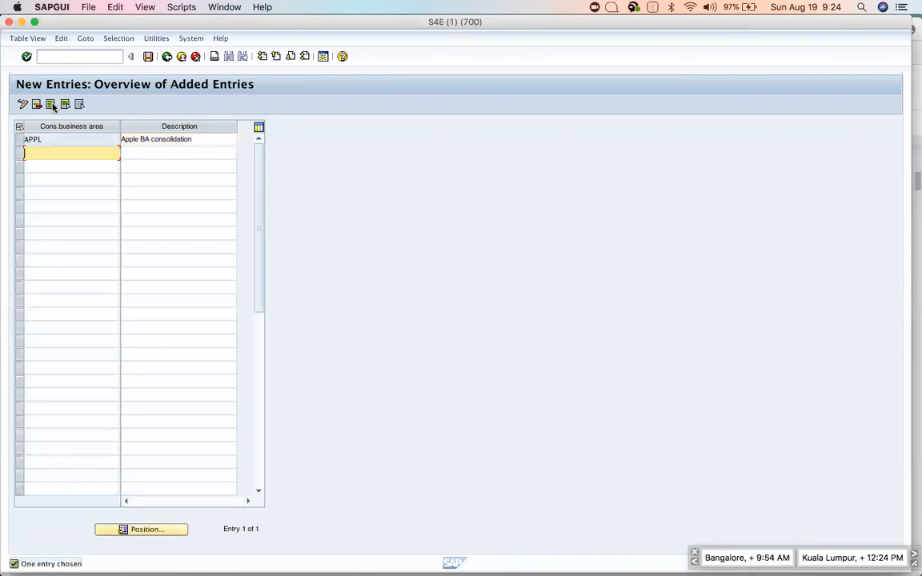
pyautogui.click(148, 56)
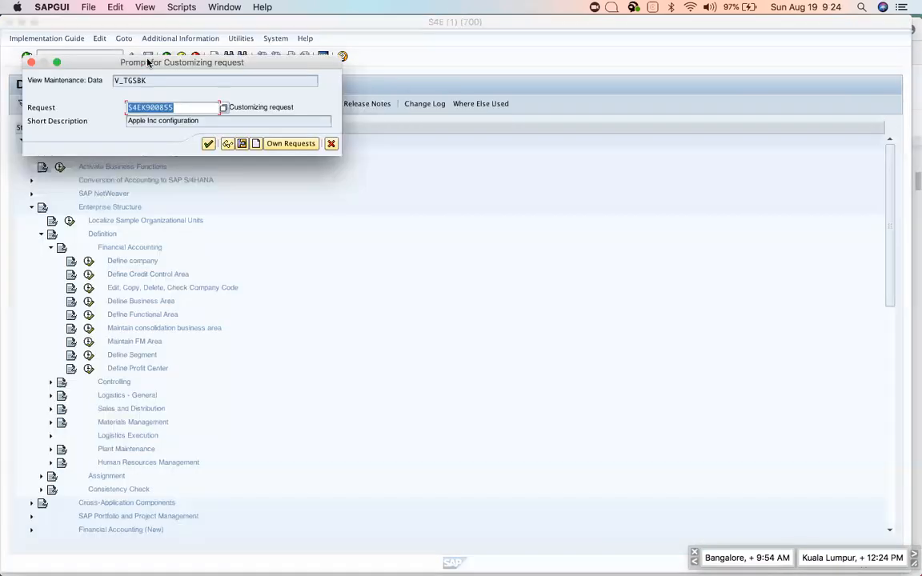
pyautogui.click(208, 143)
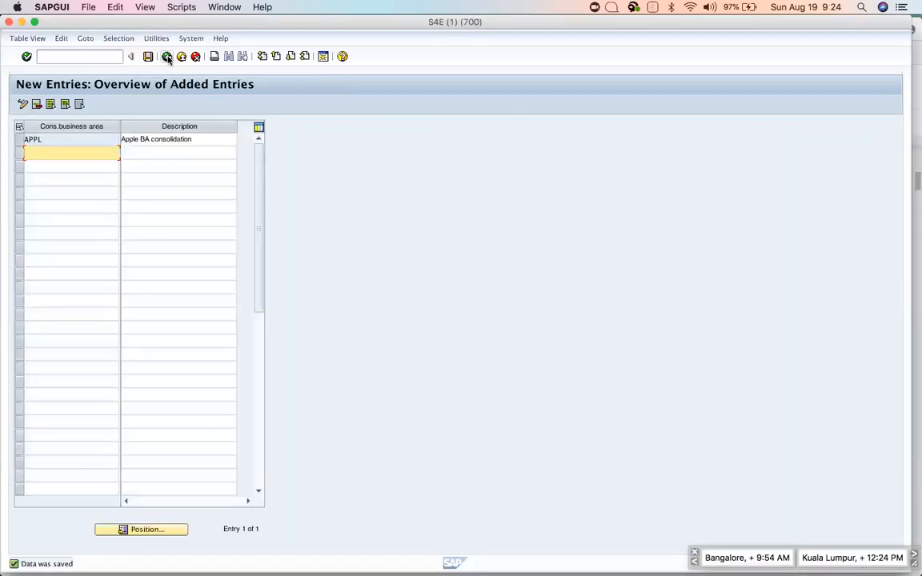
pyautogui.click(167, 56)
pyautogui.click(168, 57)
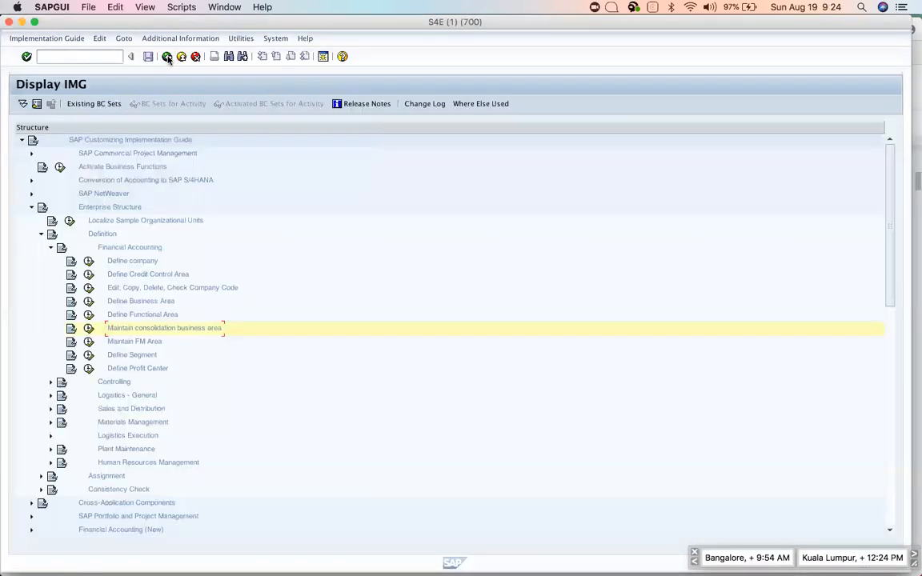
pyautogui.press('super+Tab')
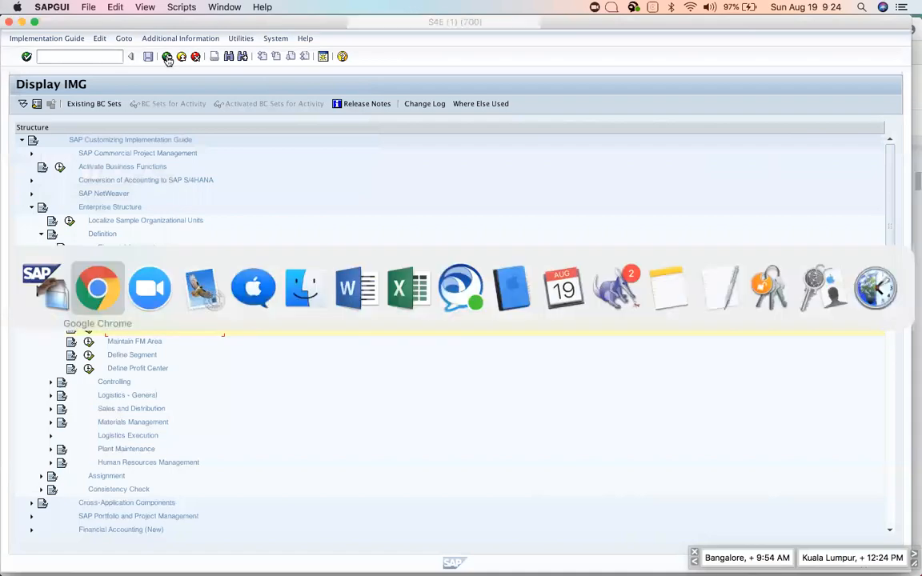
pyautogui.click(402, 344)
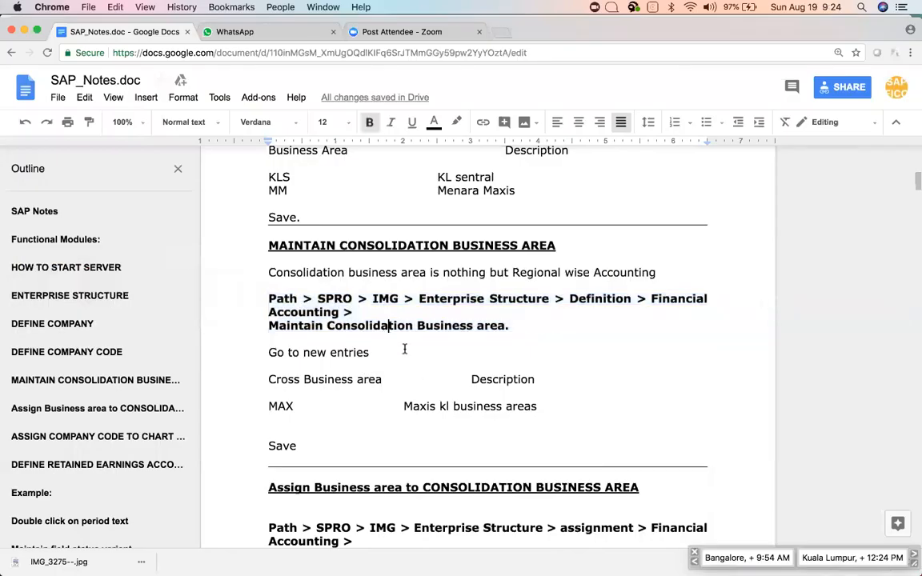
pyautogui.scroll(2, 404, 349)
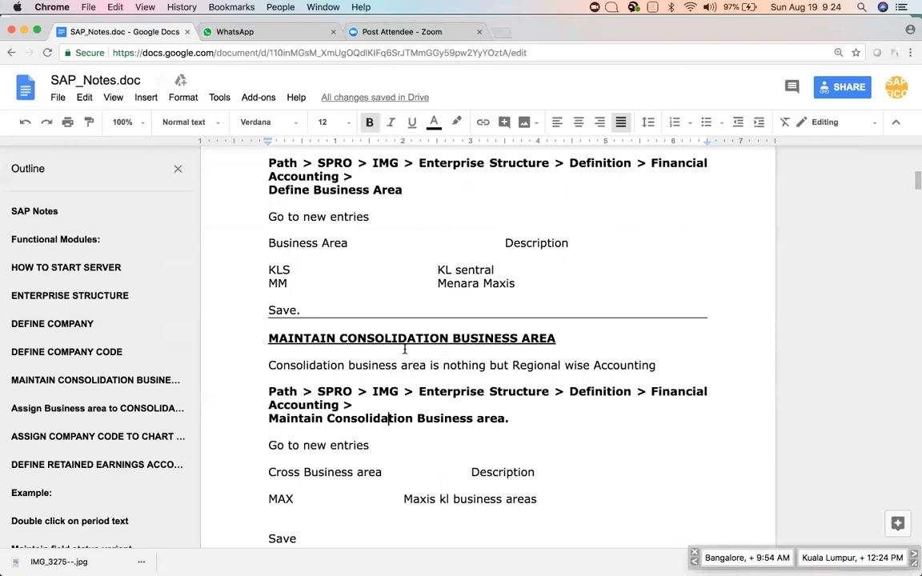
pyautogui.scroll(-3, 404, 349)
pyautogui.scroll(-3, 404, 349)
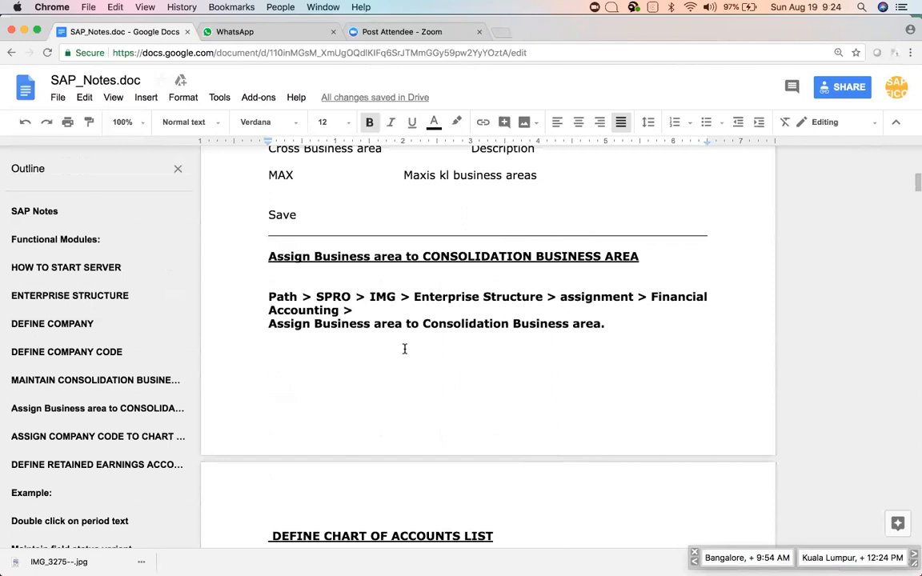
pyautogui.press('super+Tab')
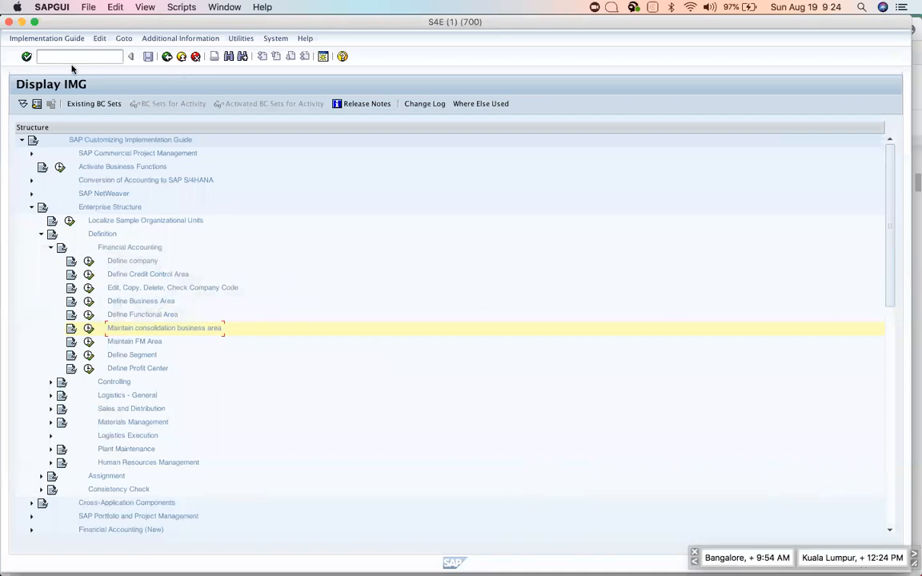
# Reopen the IMG and run Assign business area to consolidation business area under Assignment > Financial Accounting.
pyautogui.click(166, 56)
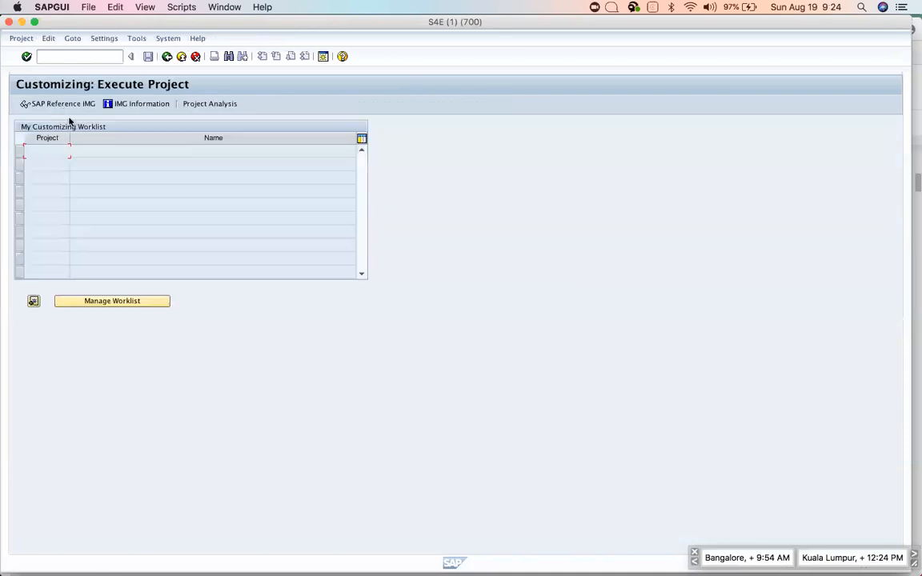
pyautogui.click(67, 107)
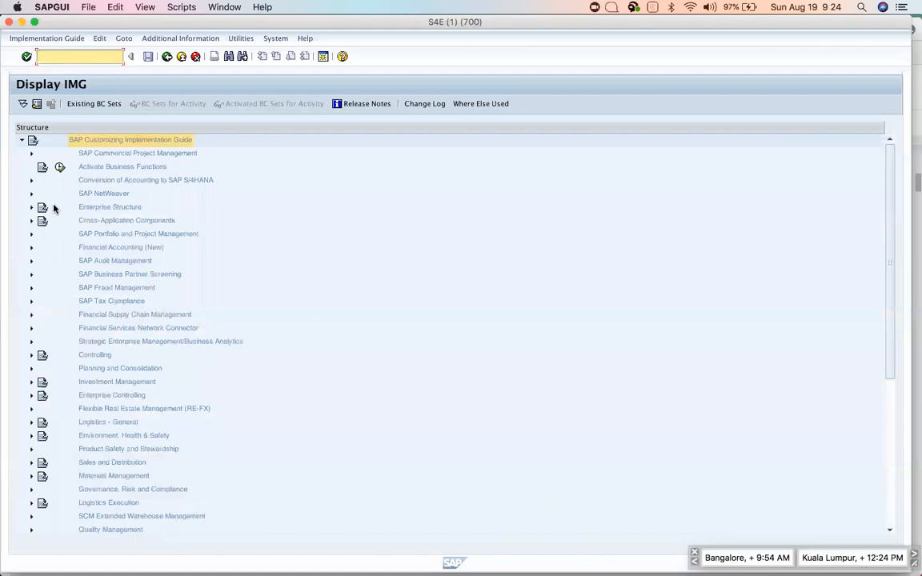
pyautogui.click(31, 207)
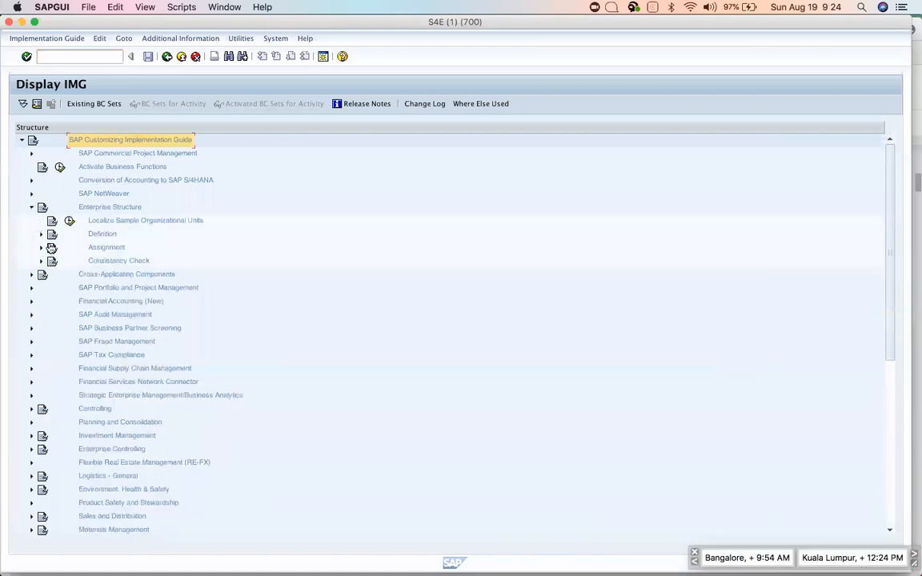
pyautogui.click(42, 248)
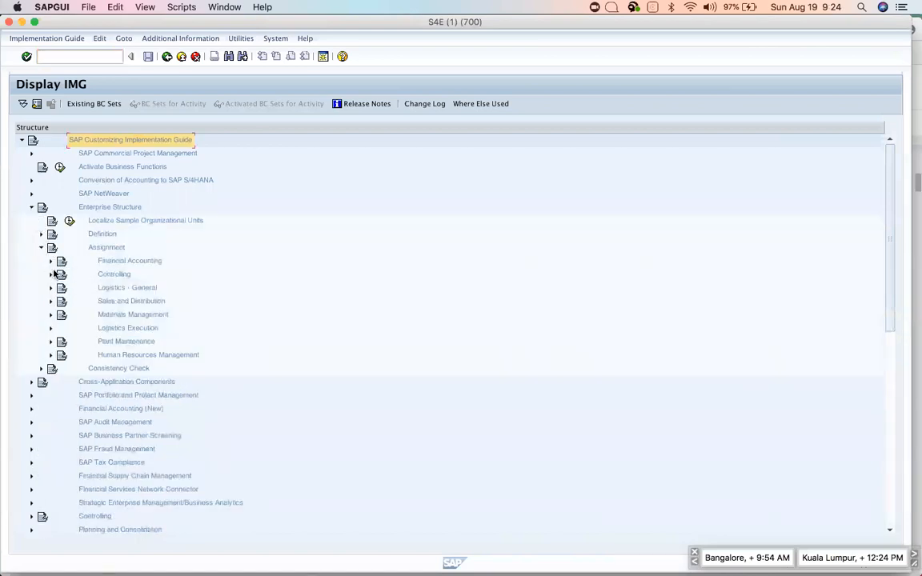
pyautogui.click(50, 262)
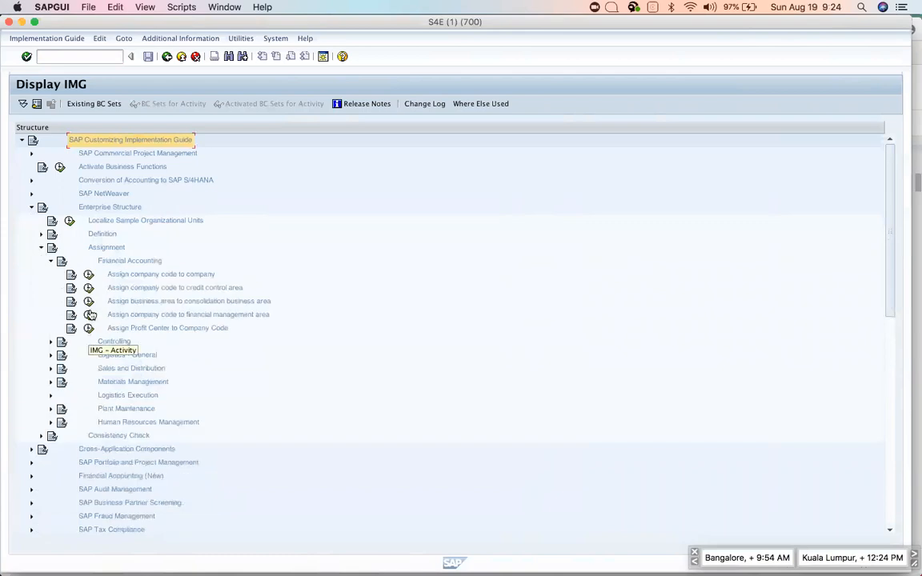
pyautogui.click(88, 301)
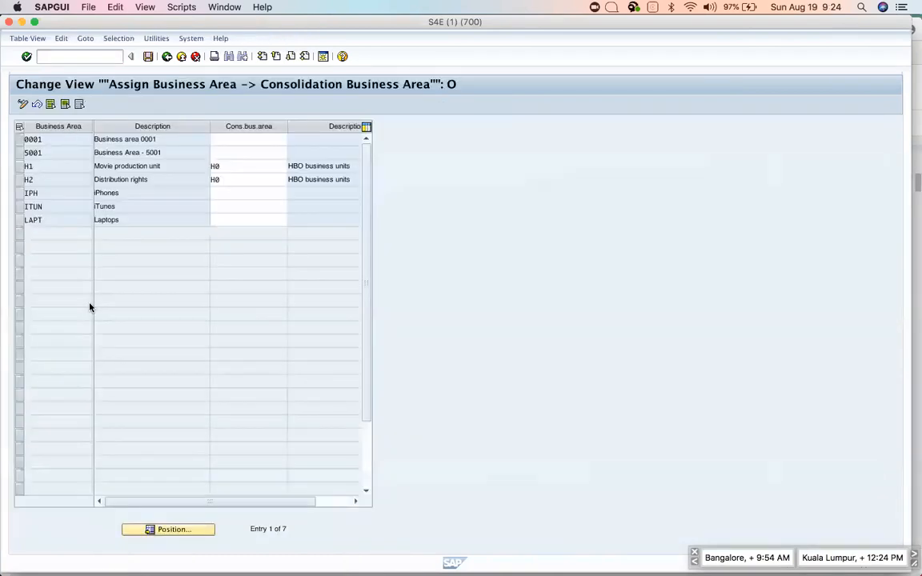
# Assign consolidation business area APPL to IPH, ITUN and LAPT.
pyautogui.click(218, 194)
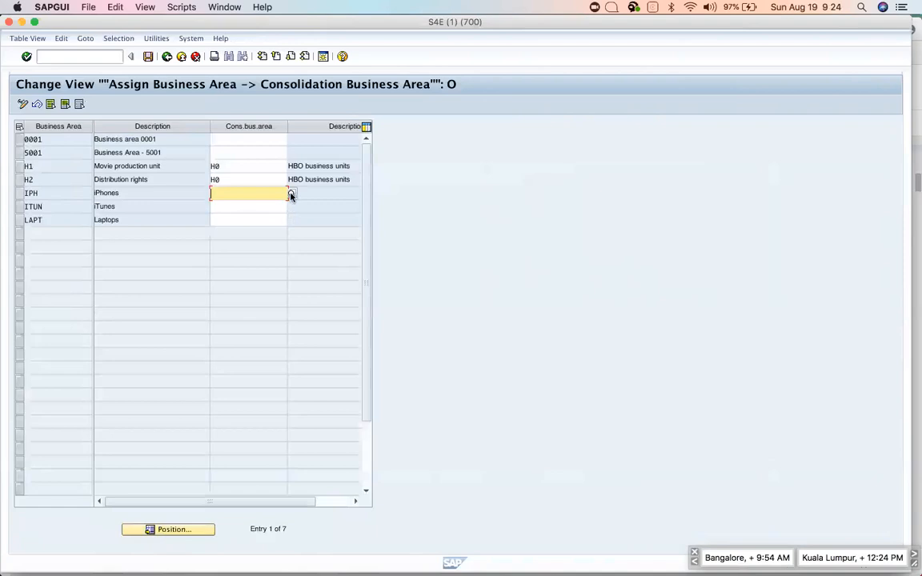
pyautogui.click(290, 195)
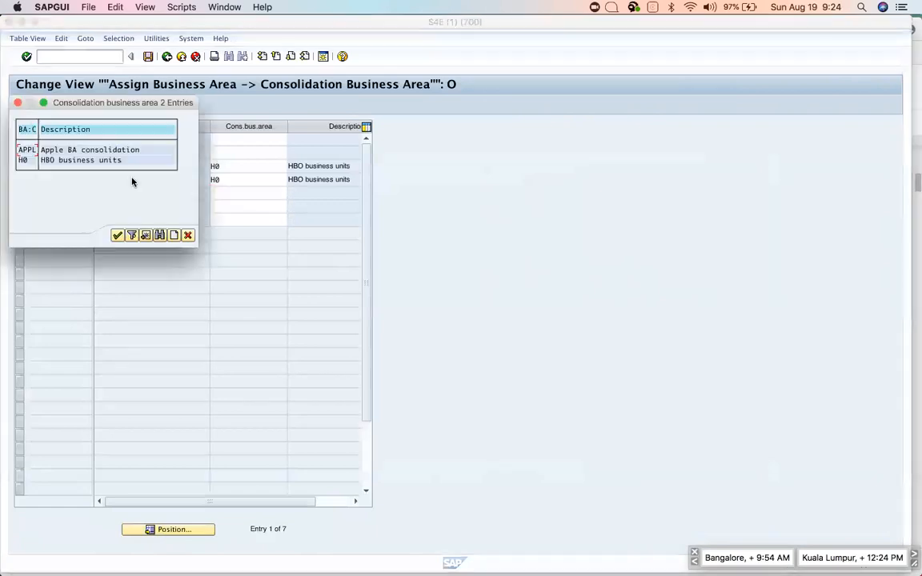
pyautogui.doubleClick(27, 150)
pyautogui.click(217, 206)
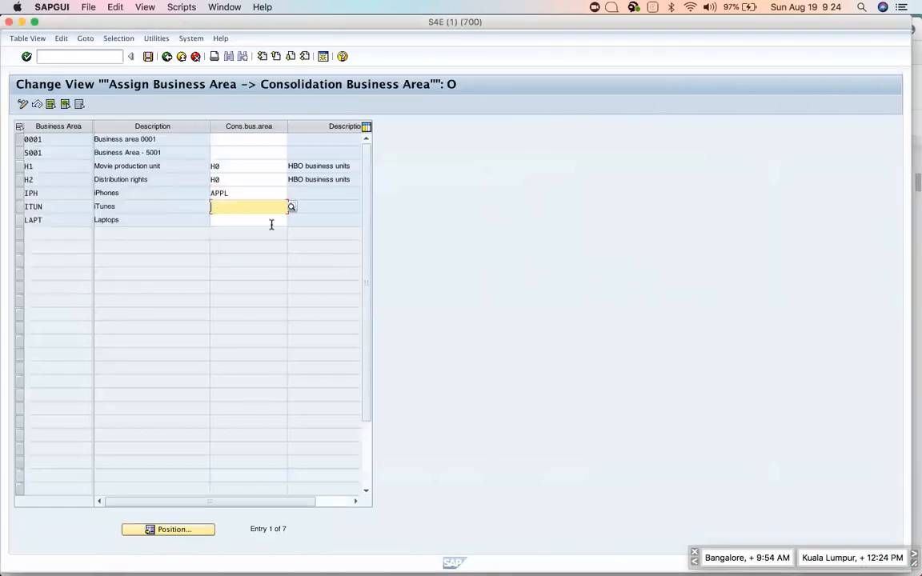
pyautogui.doubleClick(229, 193)
pyautogui.press('super+c')
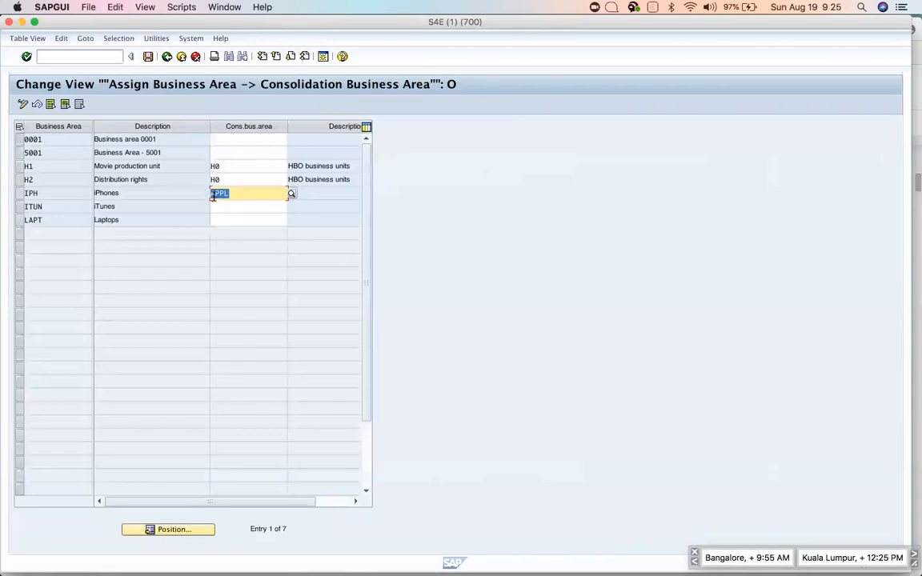
pyautogui.click(221, 206)
pyautogui.press('super+v')
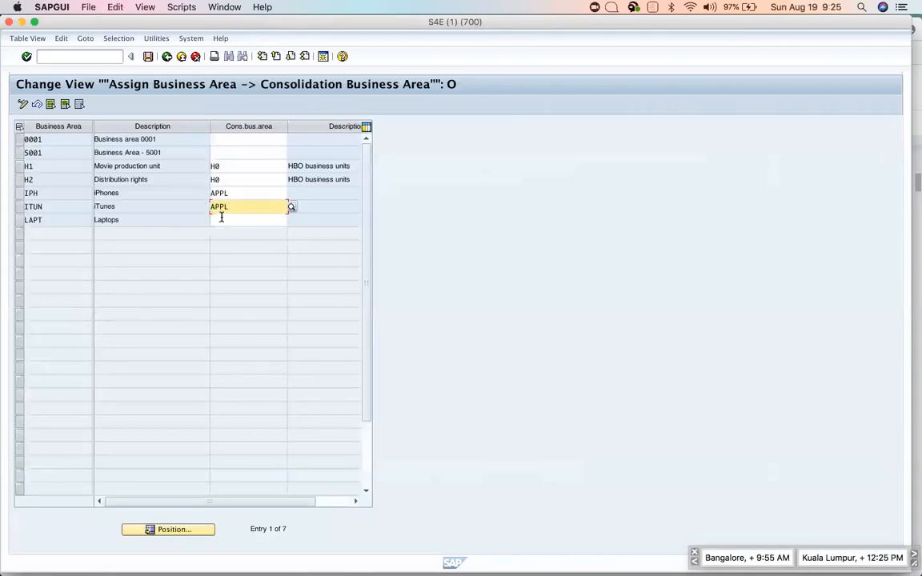
pyautogui.click(221, 218)
pyautogui.press('super+v')
pyautogui.press('Return')
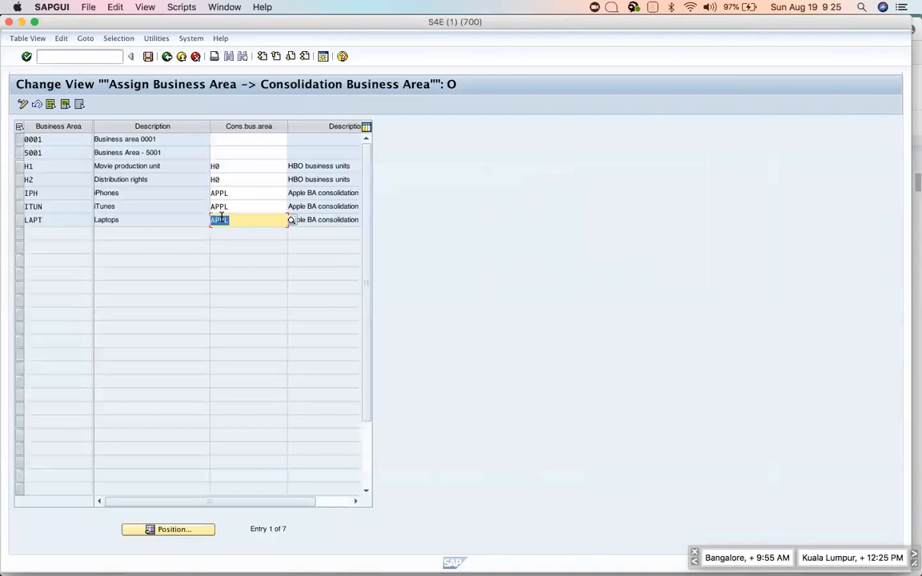
# Save the assignments under the customizing request and return to the IMG tree.
pyautogui.click(236, 193)
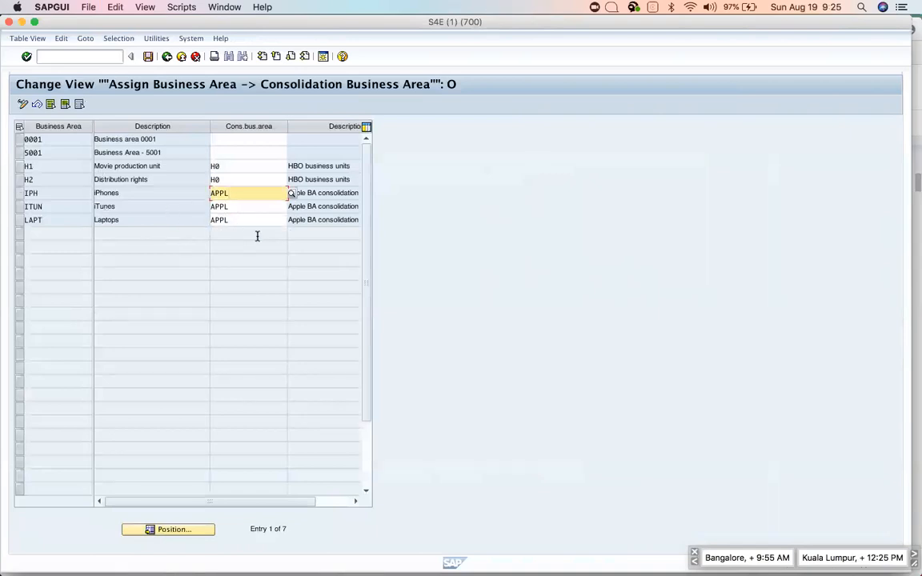
pyautogui.click(148, 57)
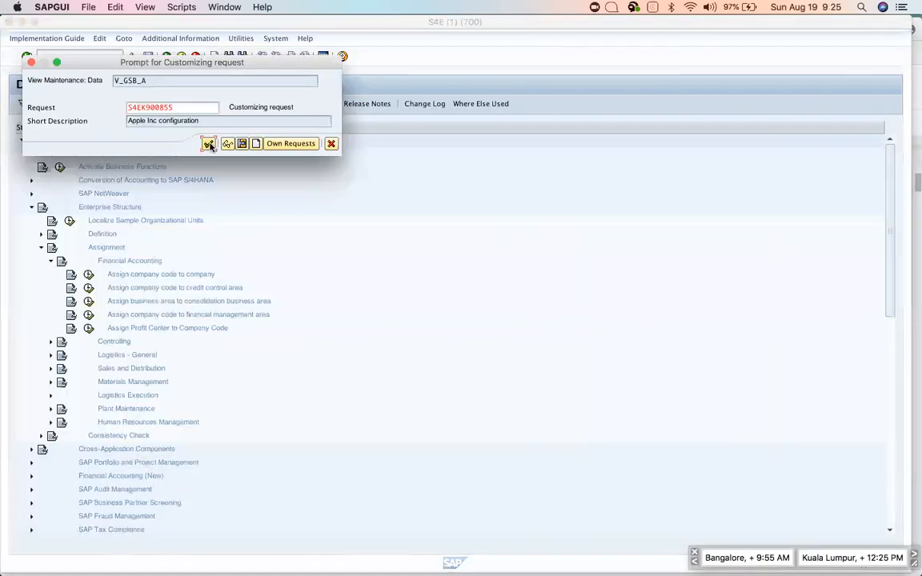
pyautogui.click(209, 145)
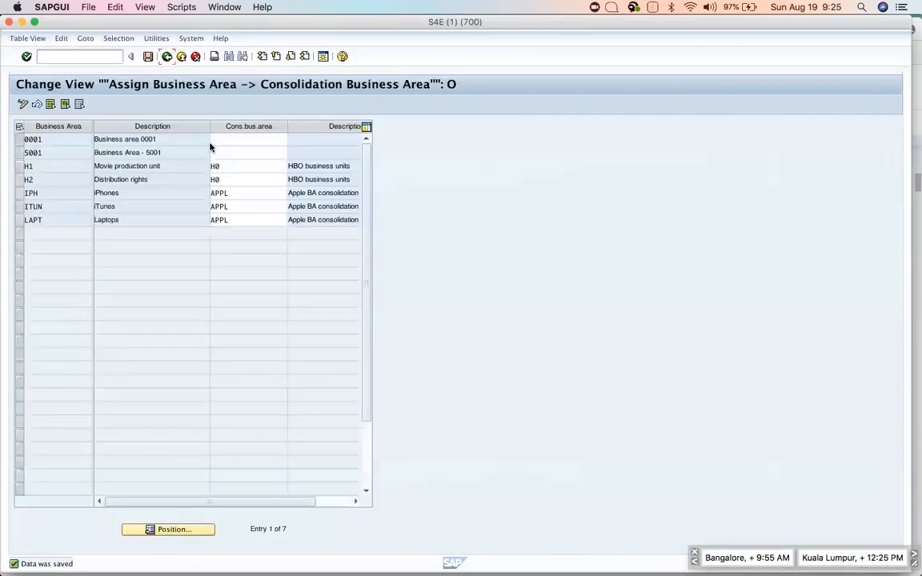
pyautogui.click(167, 57)
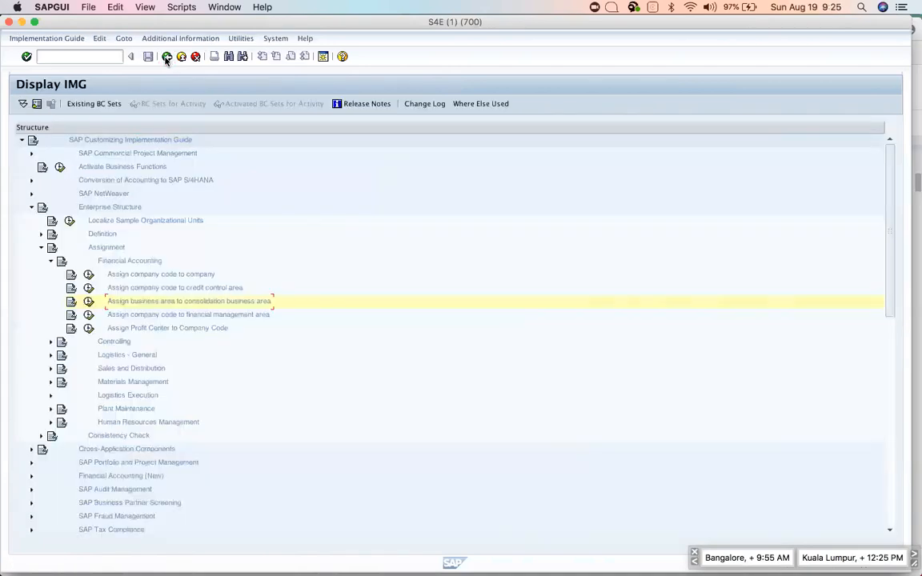
# Read the DEFINE CHART OF ACCOUNTS LIST section in the notes, then return to SAP's implementation guide.
pyautogui.press('super+Tab')
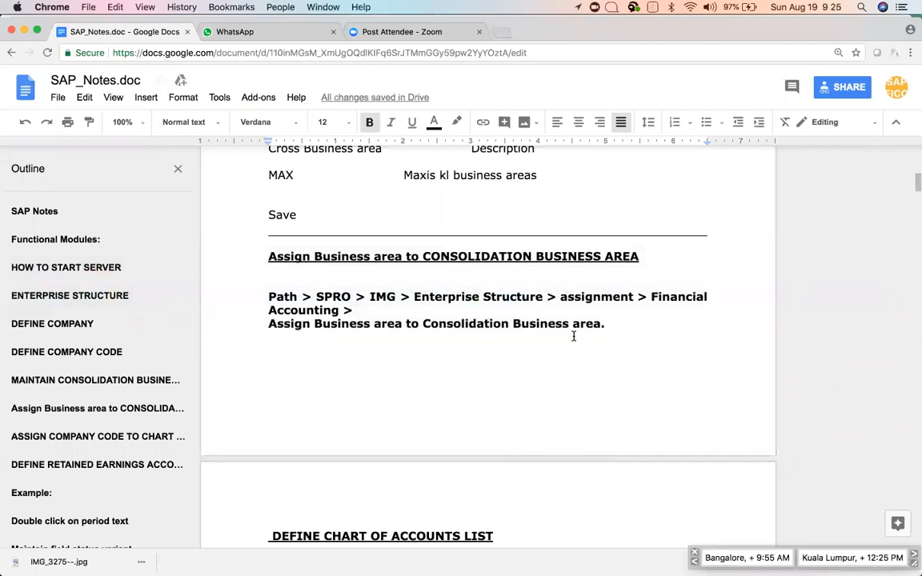
pyautogui.scroll(-4, 572, 335)
pyautogui.scroll(-4, 573, 336)
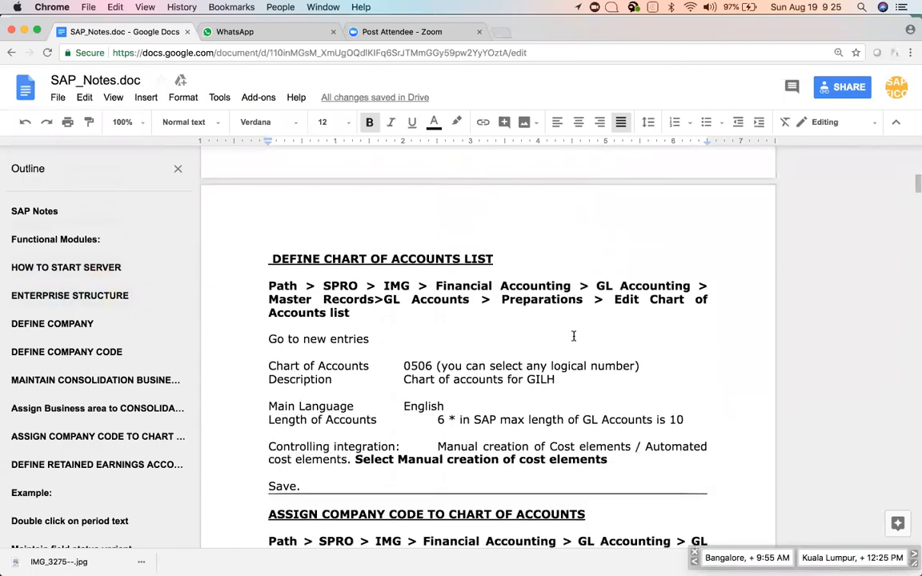
pyautogui.rightClick(573, 340)
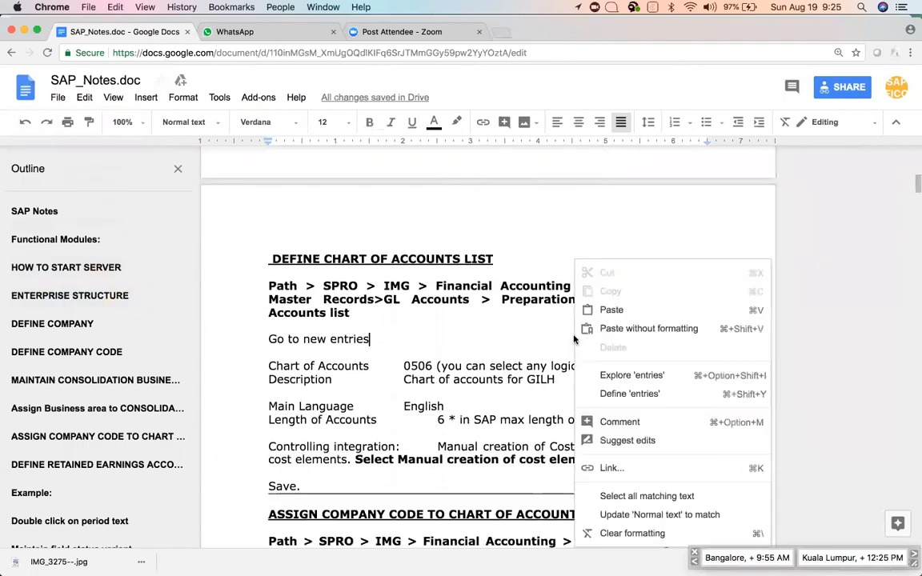
pyautogui.click(507, 267)
pyautogui.click(506, 257)
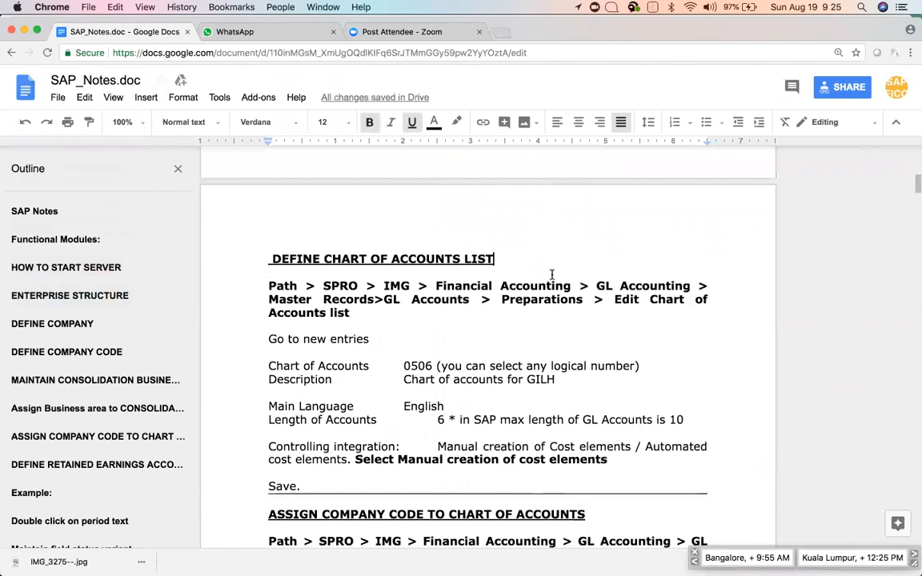
pyautogui.scroll(5, 551, 276)
pyautogui.scroll(-5, 551, 275)
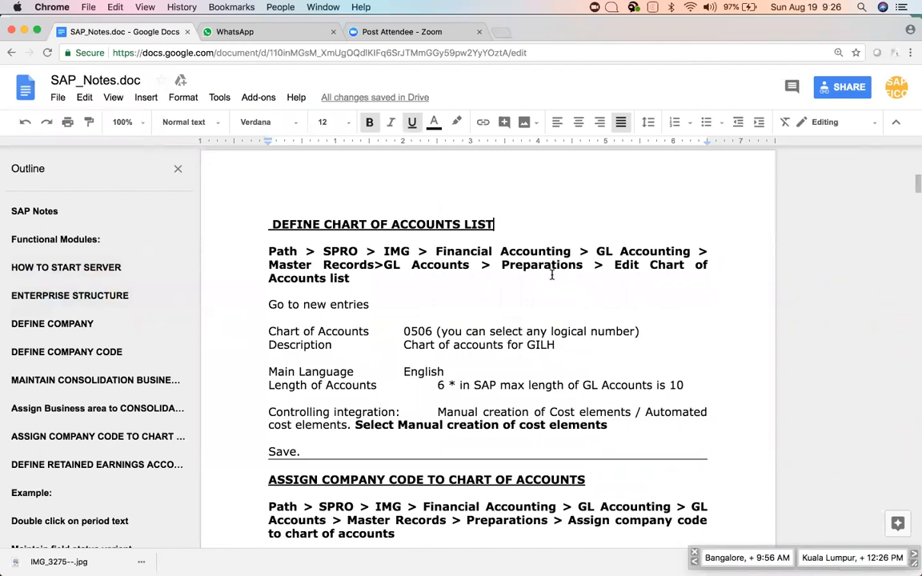
pyautogui.press('super+Tab')
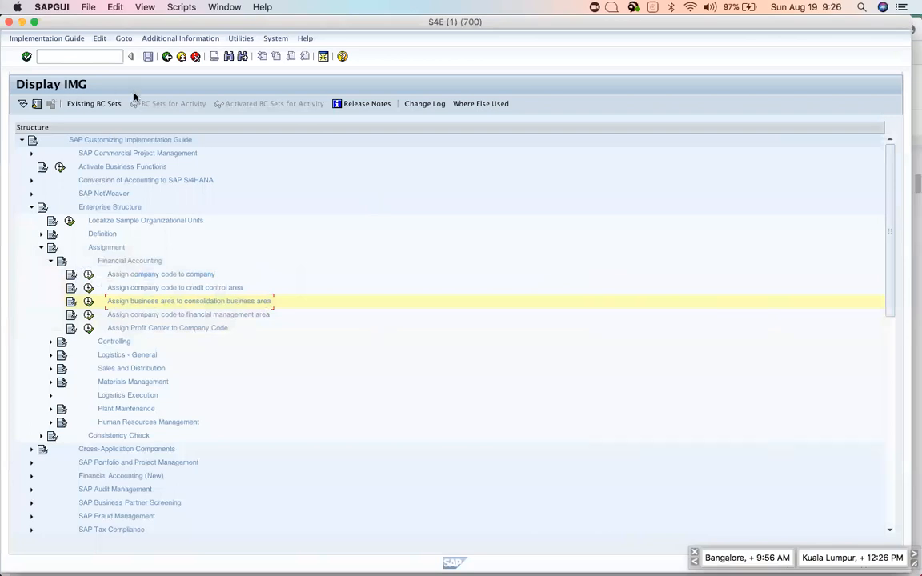
# Reopen the Reference IMG, check the menu path in the notes, and expand Financial Accounting (New).
pyautogui.press('F3')
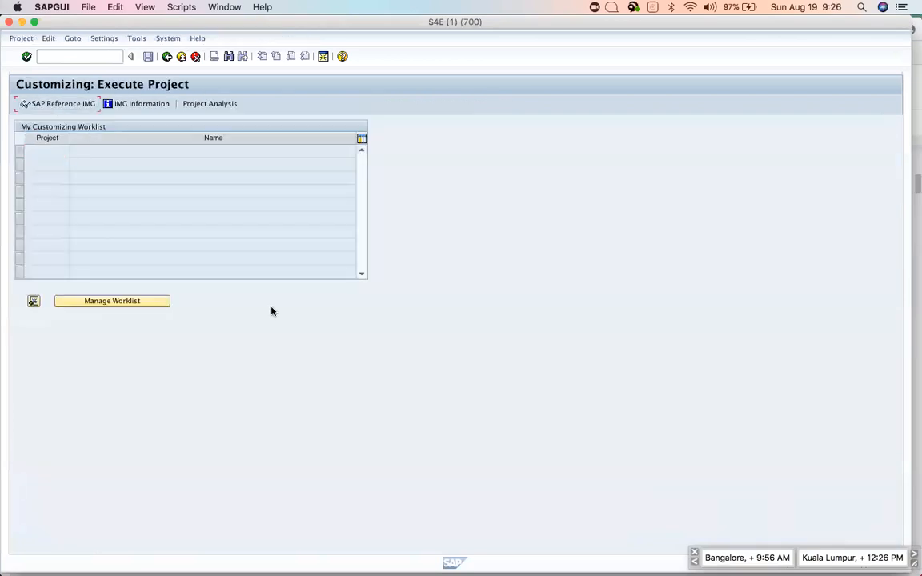
pyautogui.press('F5')
pyautogui.press('super+Tab')
pyautogui.moveTo(266, 251); pyautogui.dragTo(352, 280)
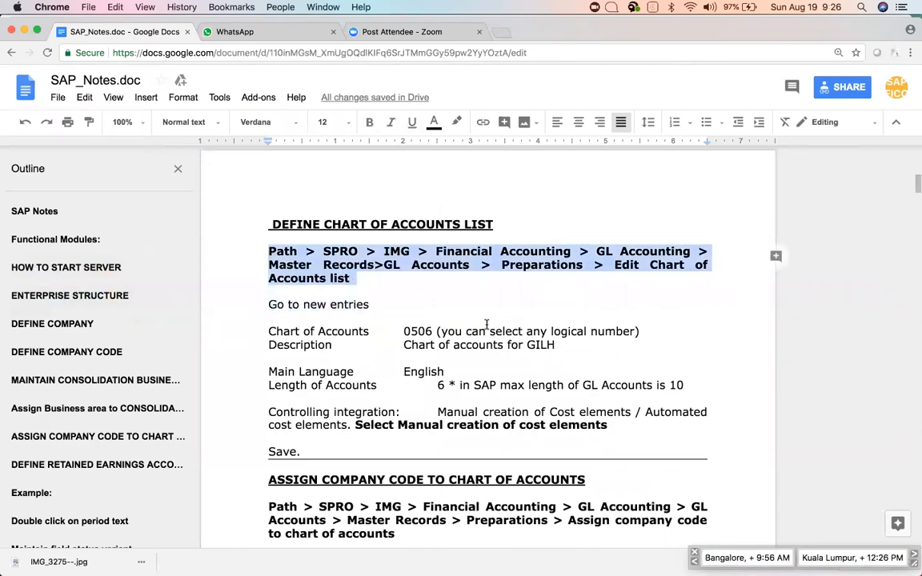
pyautogui.press('super+Tab')
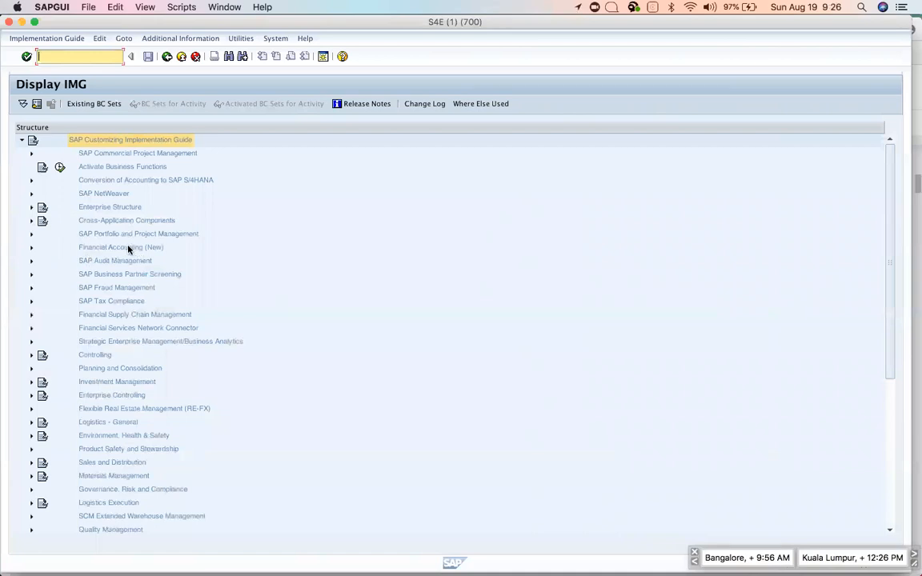
pyautogui.click(56, 250)
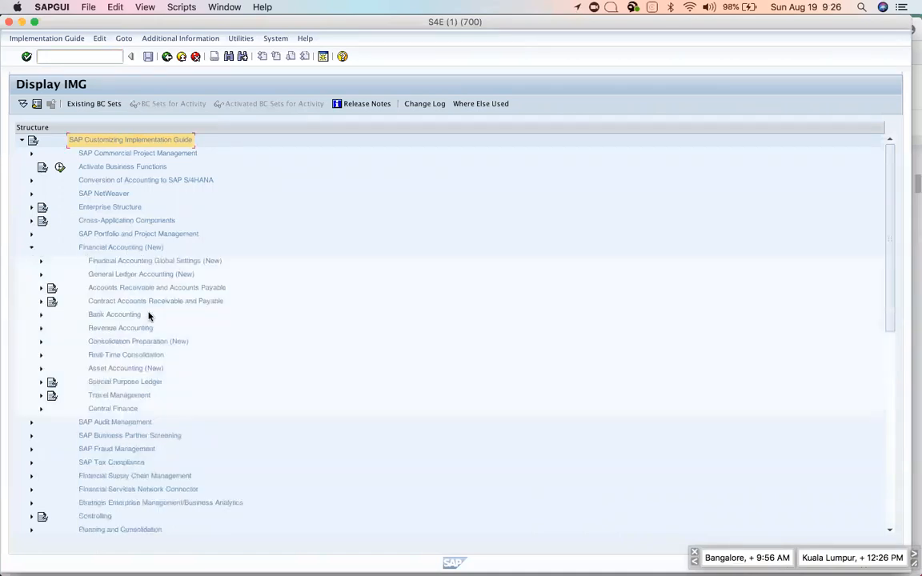
pyautogui.press('super+Tab')
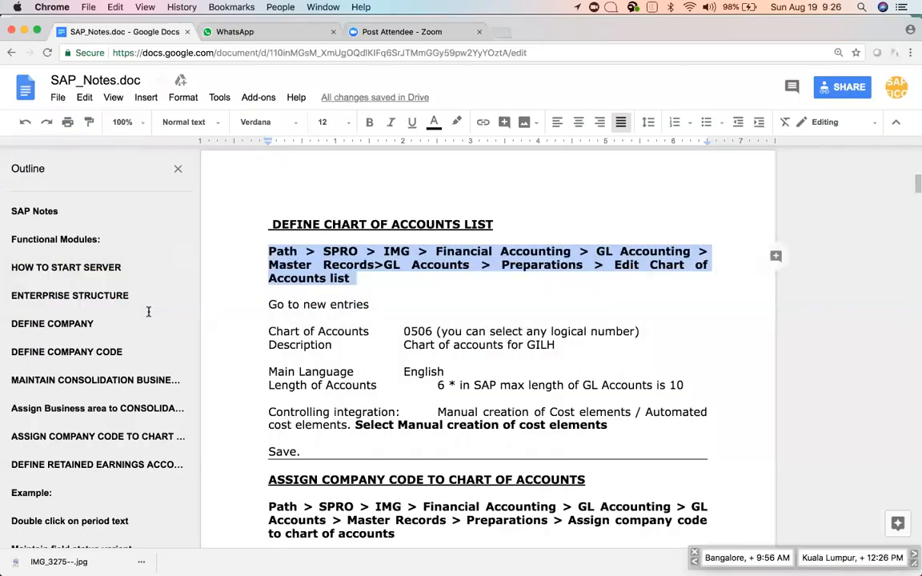
pyautogui.press('super+Tab')
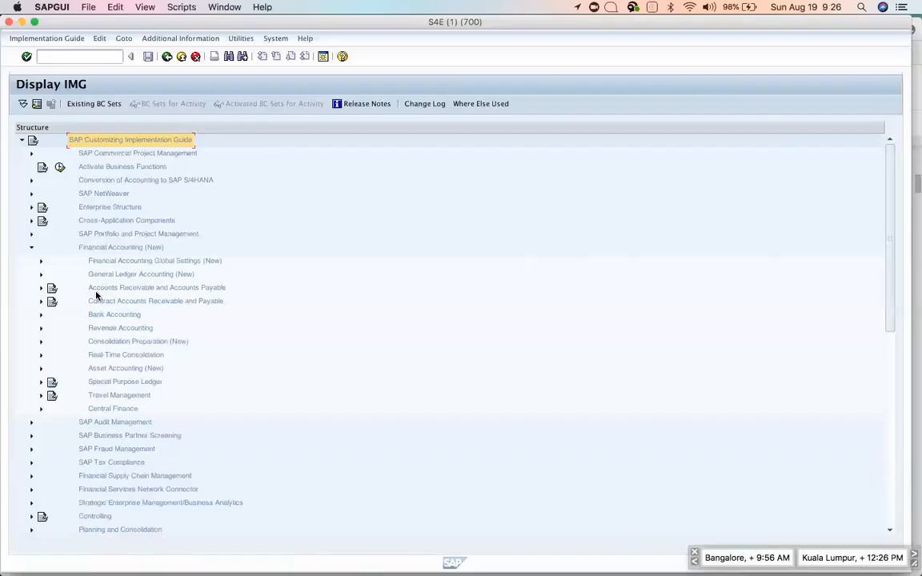
# Expand General Ledger Accounting (New) > Master Data > G/L Accounts > Preparations and run Edit Chart of Accounts List.
pyautogui.click(41, 275)
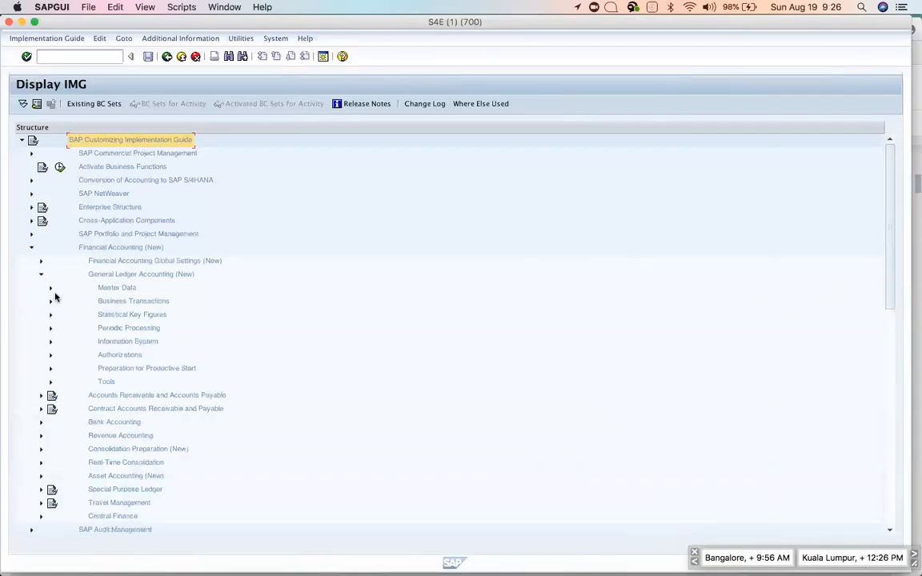
pyautogui.click(50, 289)
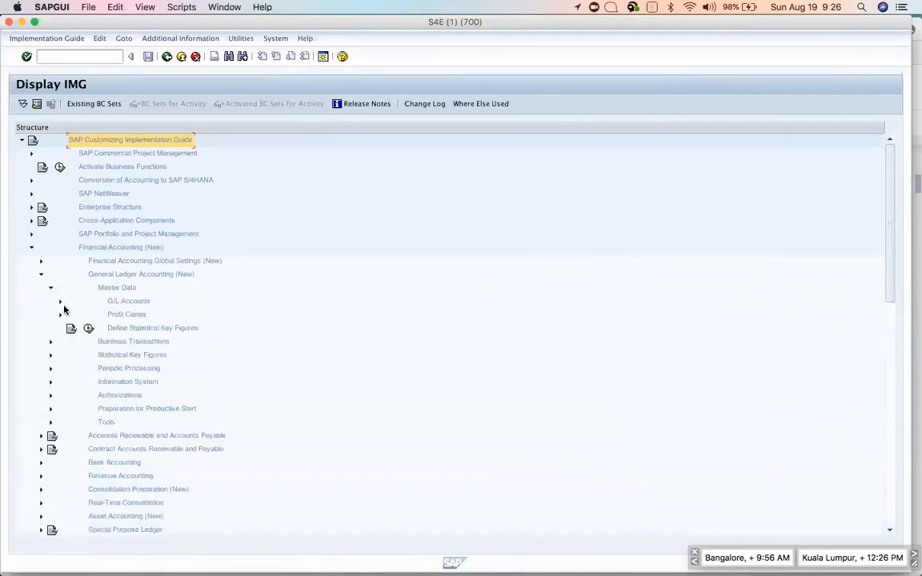
pyautogui.click(60, 301)
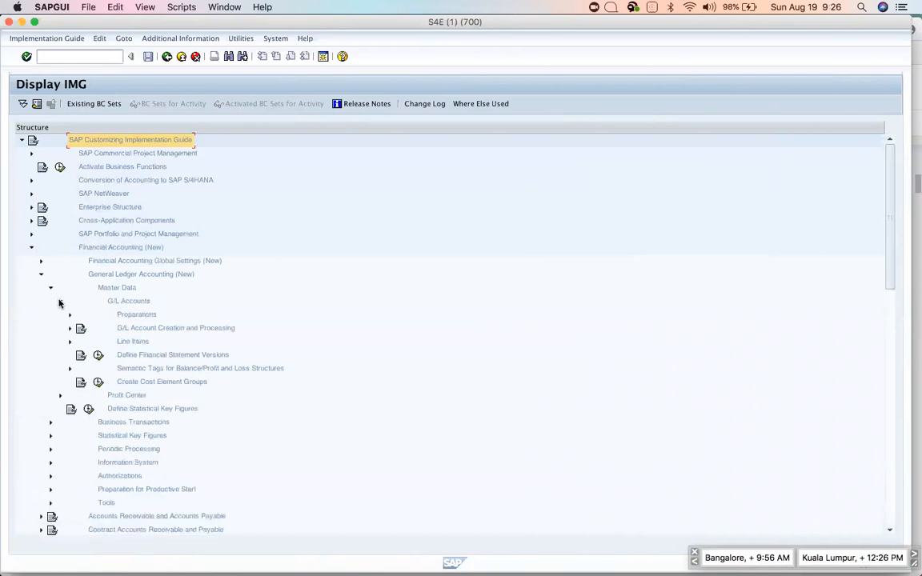
pyautogui.click(70, 316)
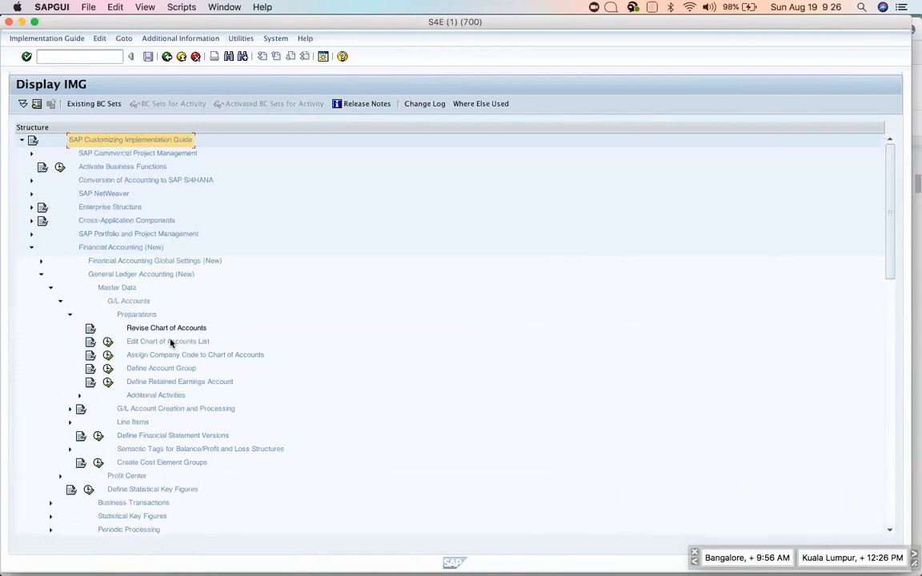
pyautogui.click(108, 342)
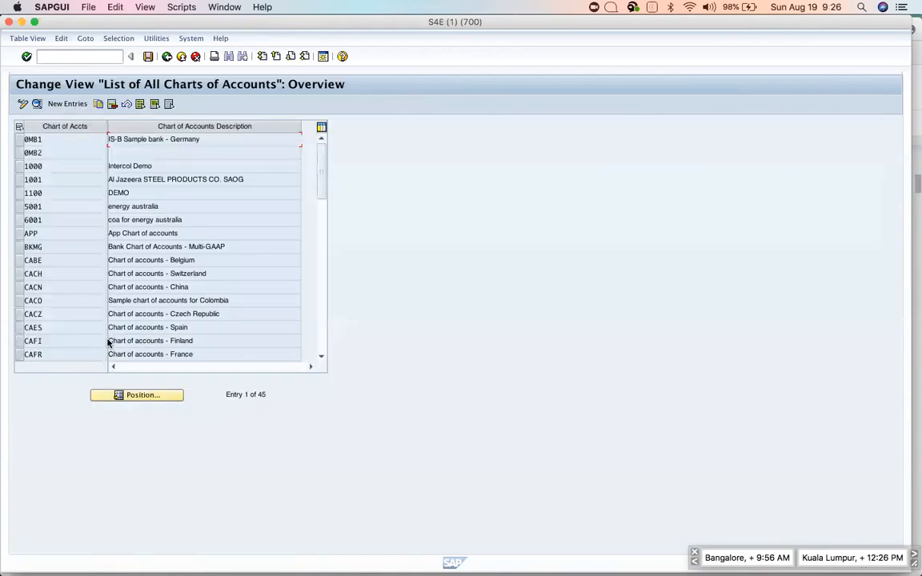
# Create a new chart of accounts entry with key APPL.
pyautogui.click(66, 104)
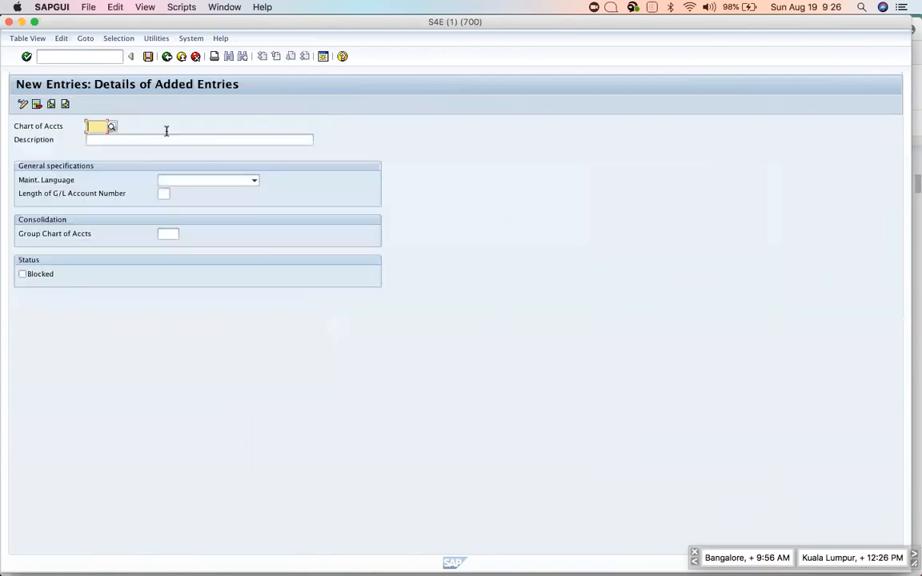
pyautogui.click(161, 141)
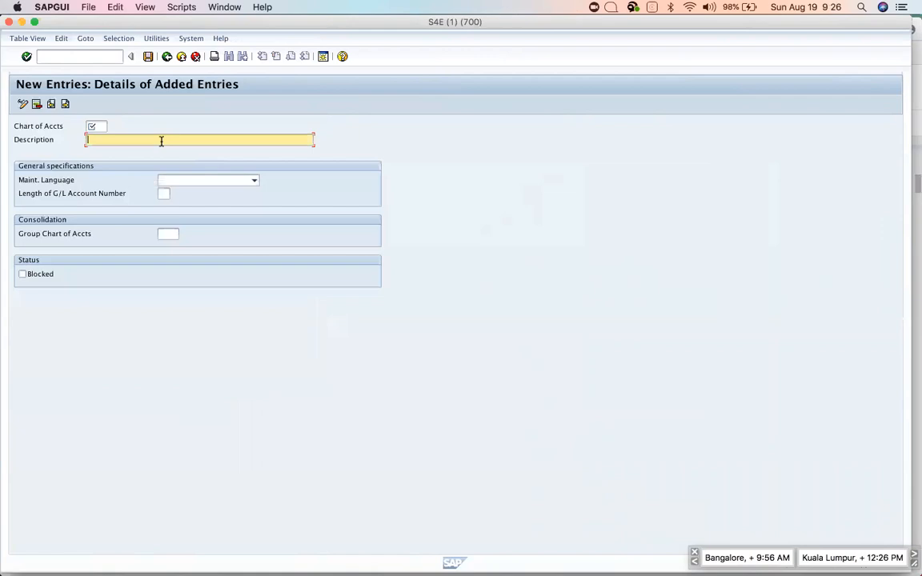
pyautogui.click(97, 127)
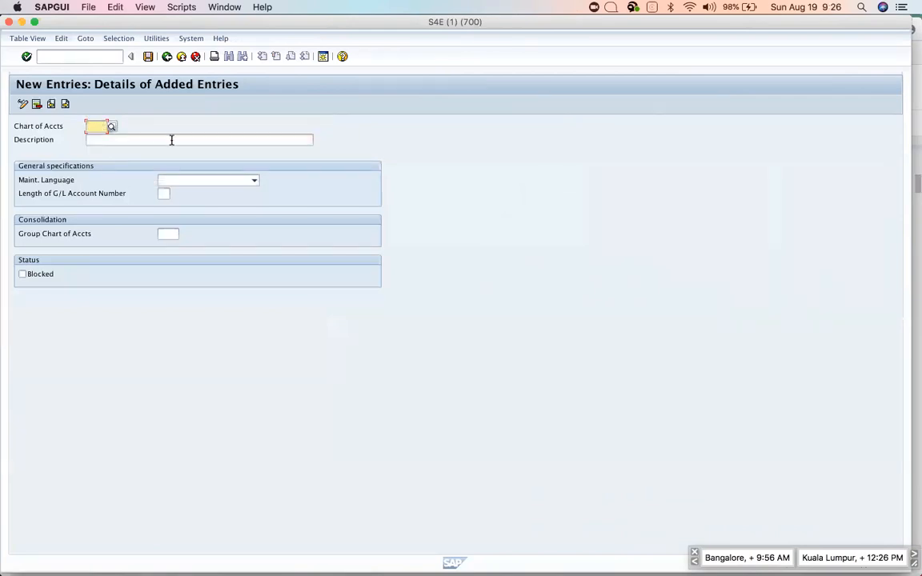
pyautogui.write('A')
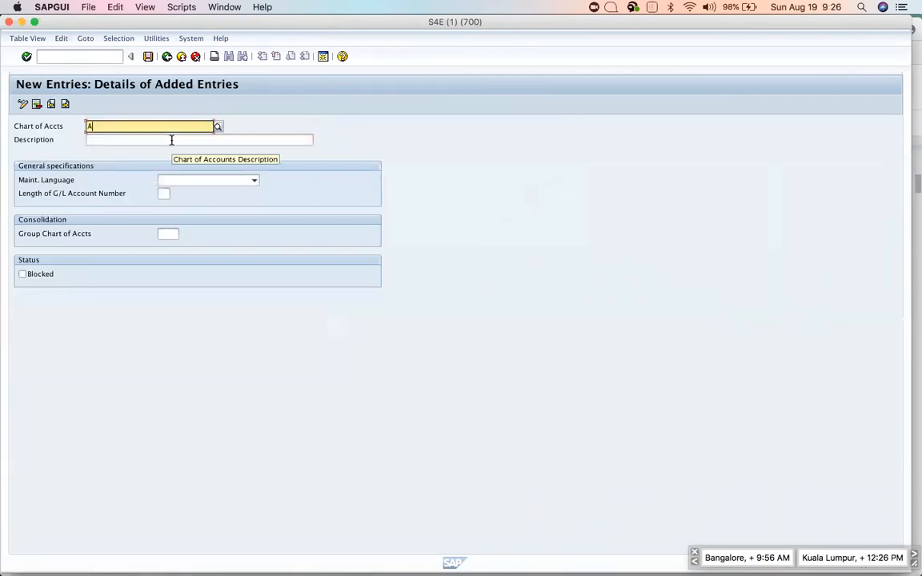
pyautogui.write('PP')
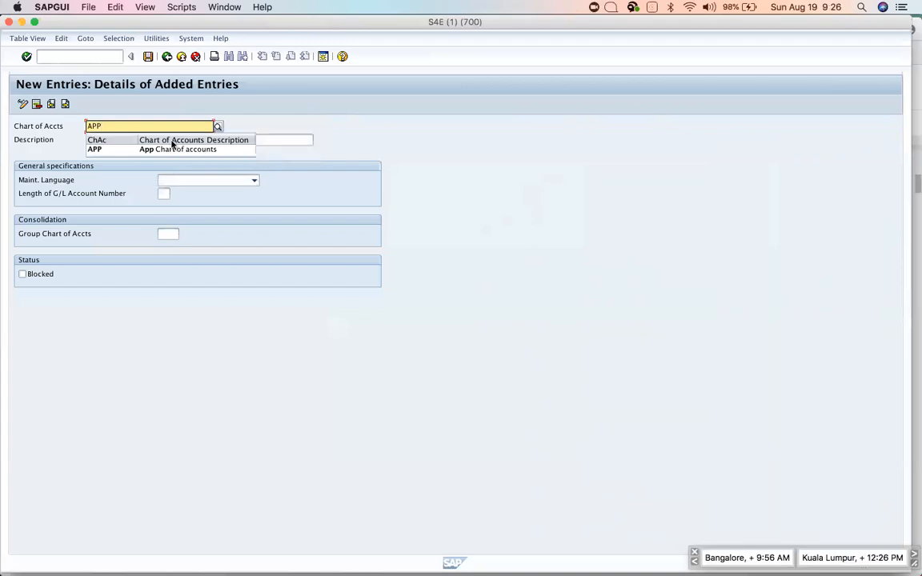
pyautogui.click(171, 140)
pyautogui.write('A')
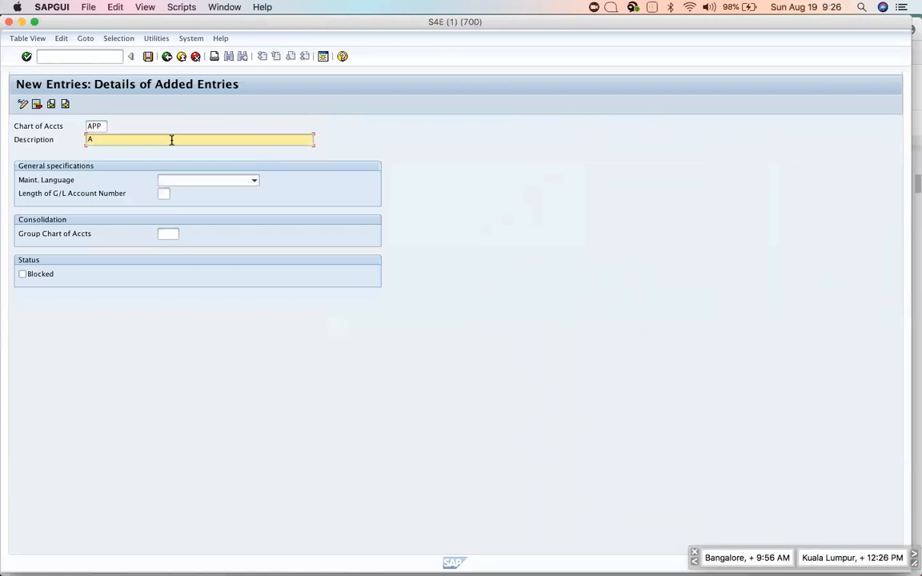
pyautogui.hotkey('shift', 'Tab')
pyautogui.press('BackSpace')
pyautogui.write('APPL')
# Give chart of accounts APPL the description 'Apple Chart of accounts'.
pyautogui.press('Tab')
pyautogui.hotkey('shift', 'Tab')
pyautogui.write('APPL')
pyautogui.press('Tab')
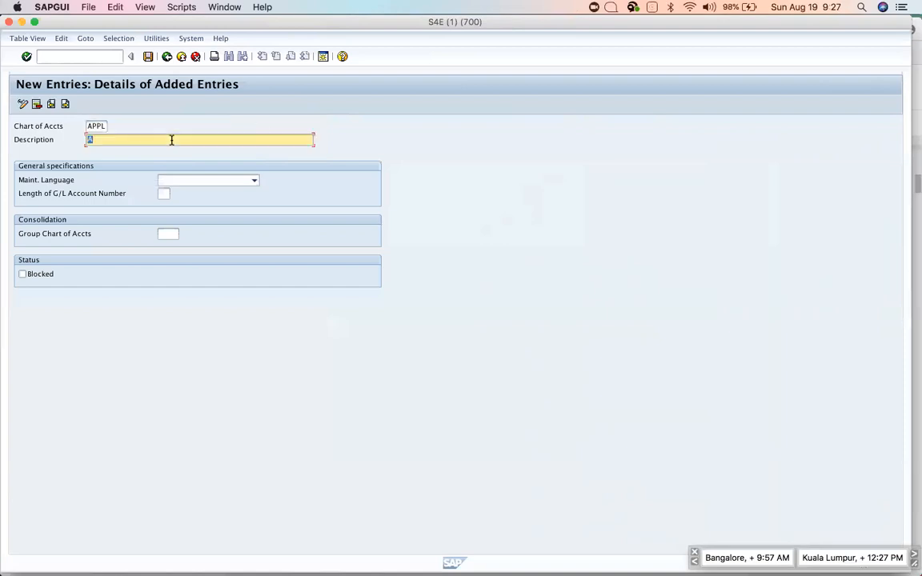
pyautogui.write('Apple Chart of accounts')
pyautogui.click(96, 126)
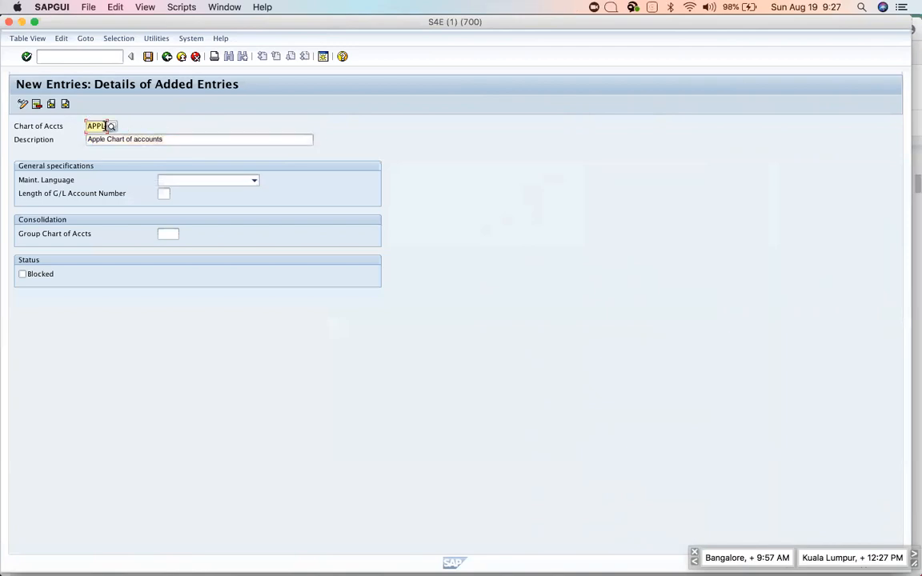
pyautogui.click(169, 139)
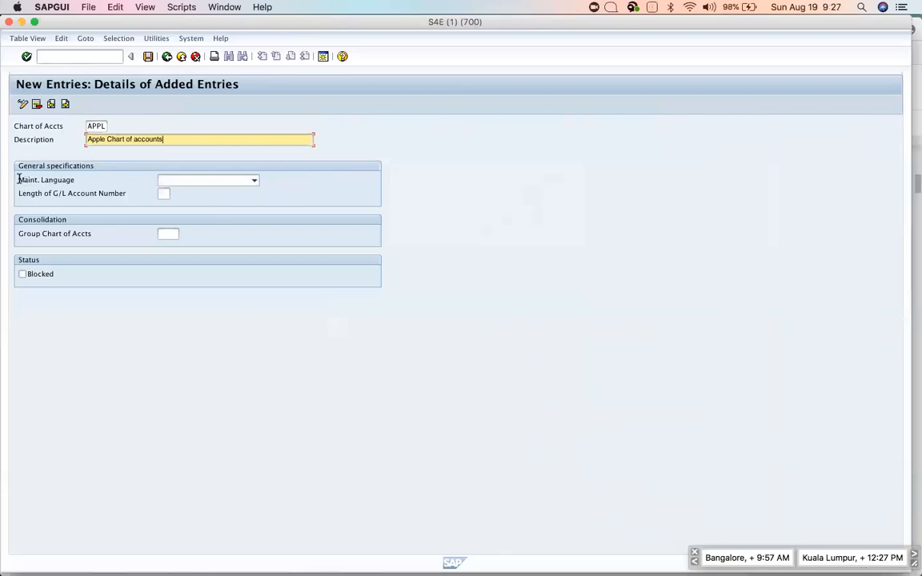
# Set the chart of accounts' maintenance language to English.
pyautogui.moveTo(19, 179); pyautogui.dragTo(77, 185)
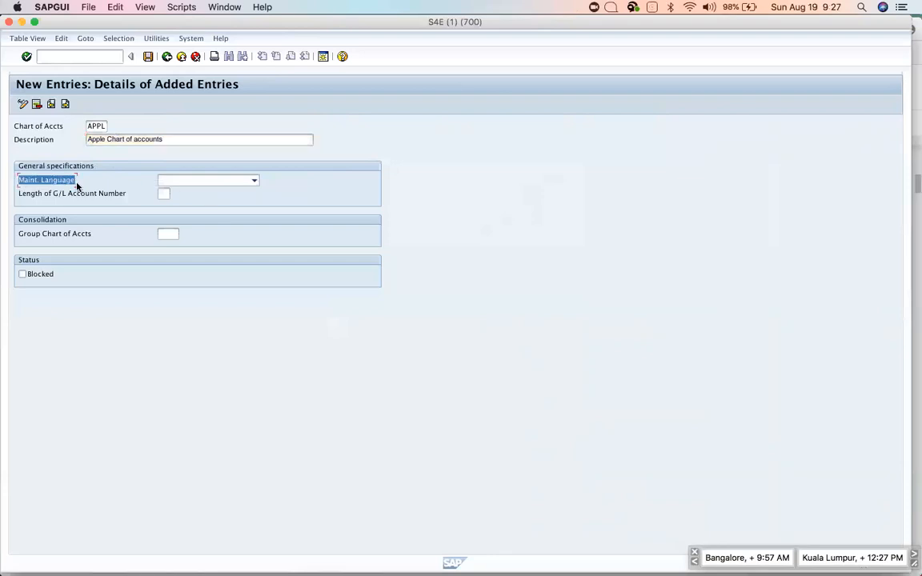
pyautogui.click(201, 180)
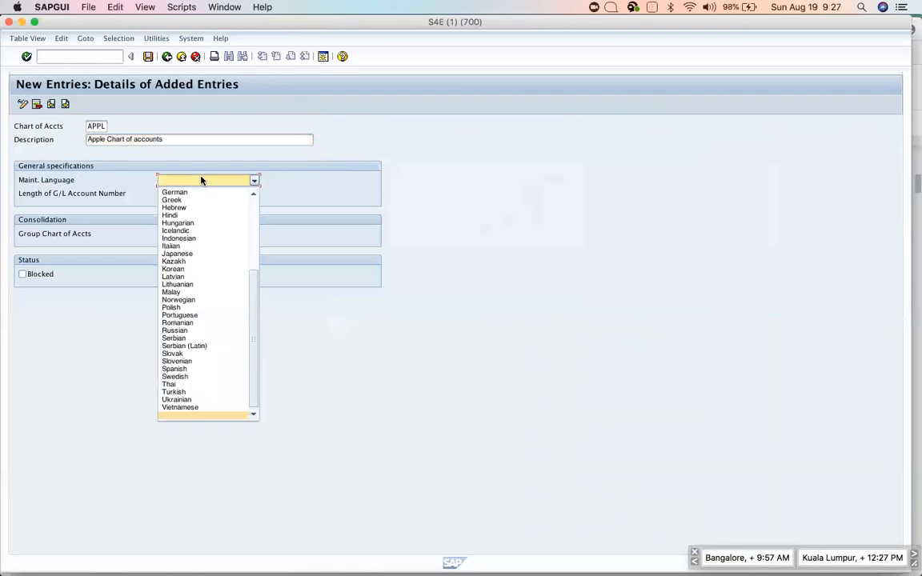
pyautogui.press('e')
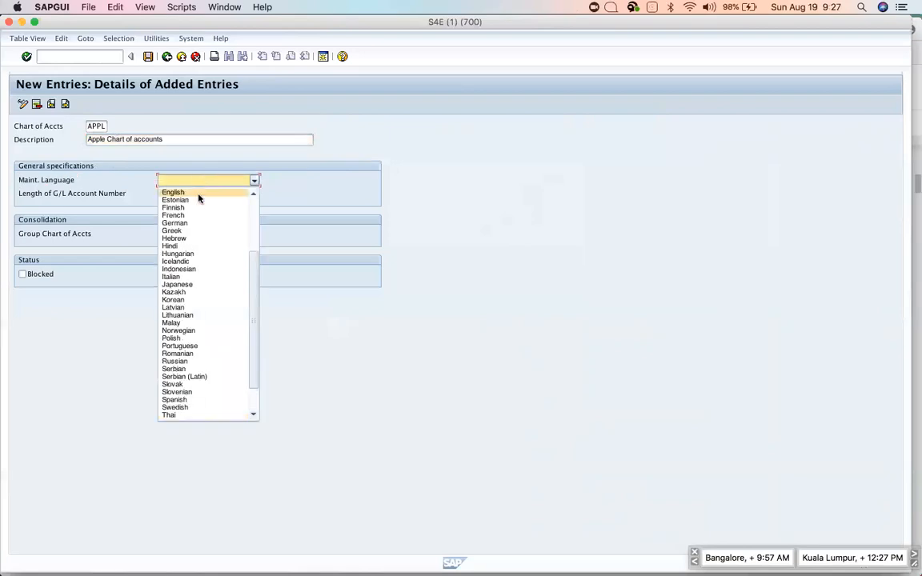
pyautogui.click(198, 194)
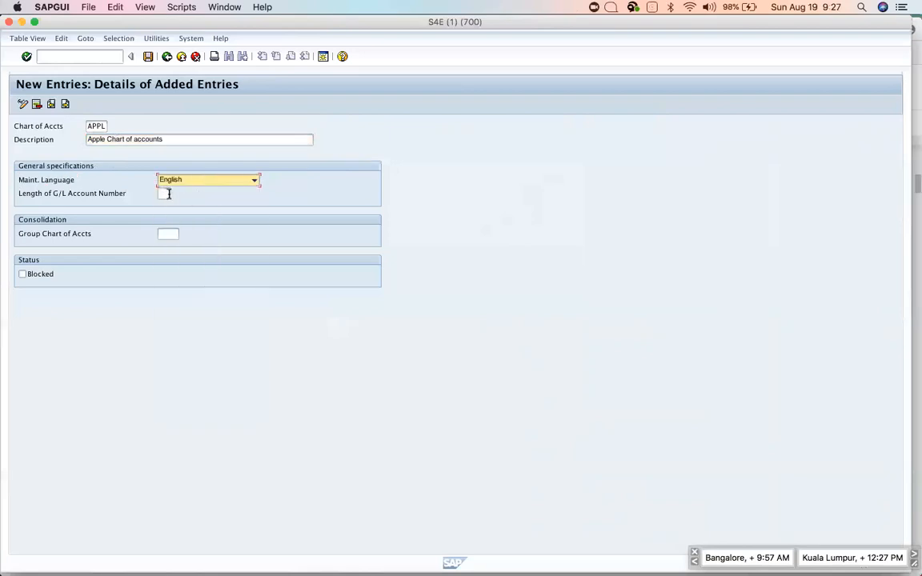
pyautogui.click(165, 193)
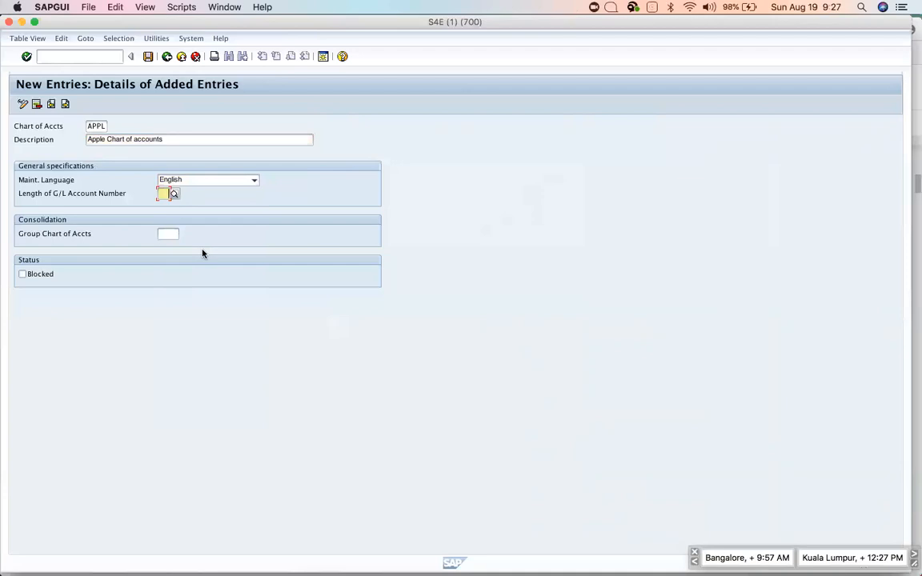
pyautogui.press('super+Tab')
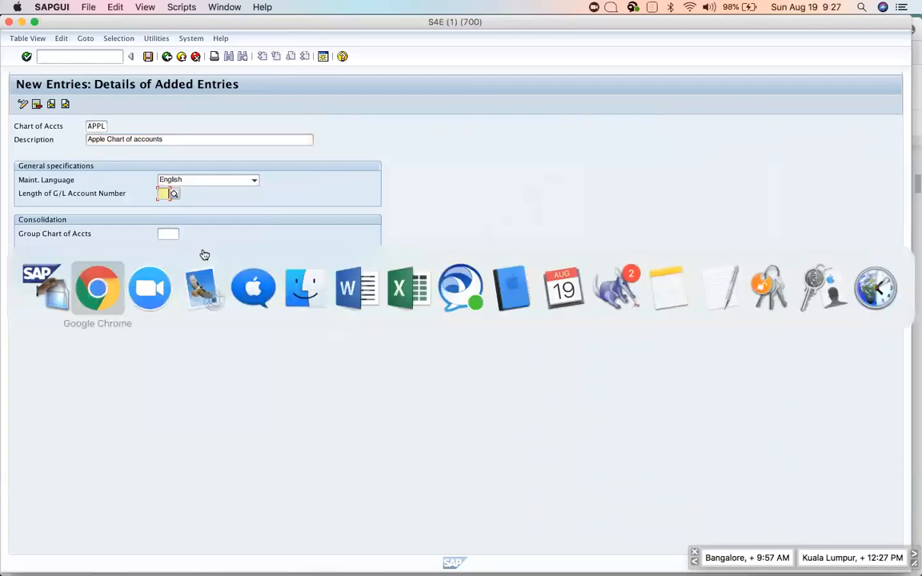
pyautogui.scroll(-1, 551, 411)
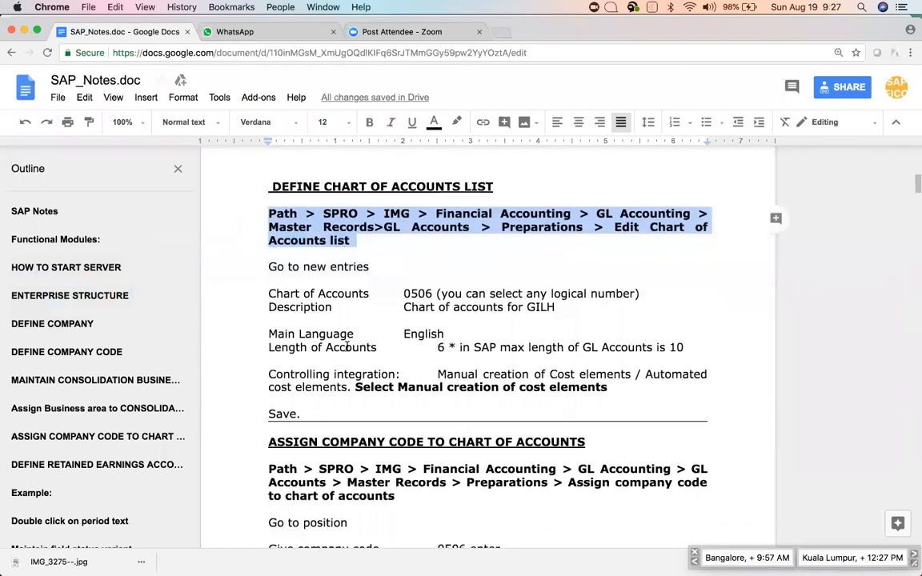
pyautogui.doubleClick(439, 347)
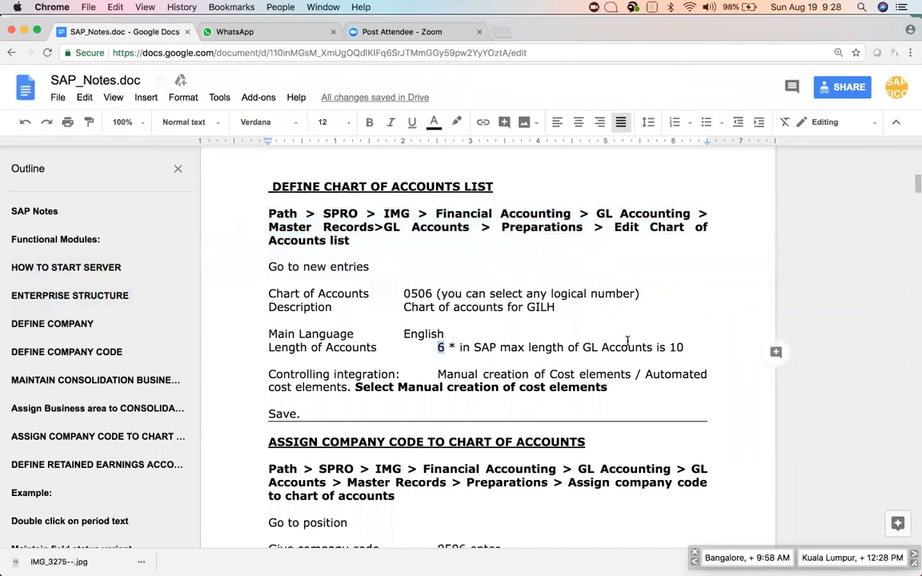
pyautogui.doubleClick(676, 346)
pyautogui.click(395, 264)
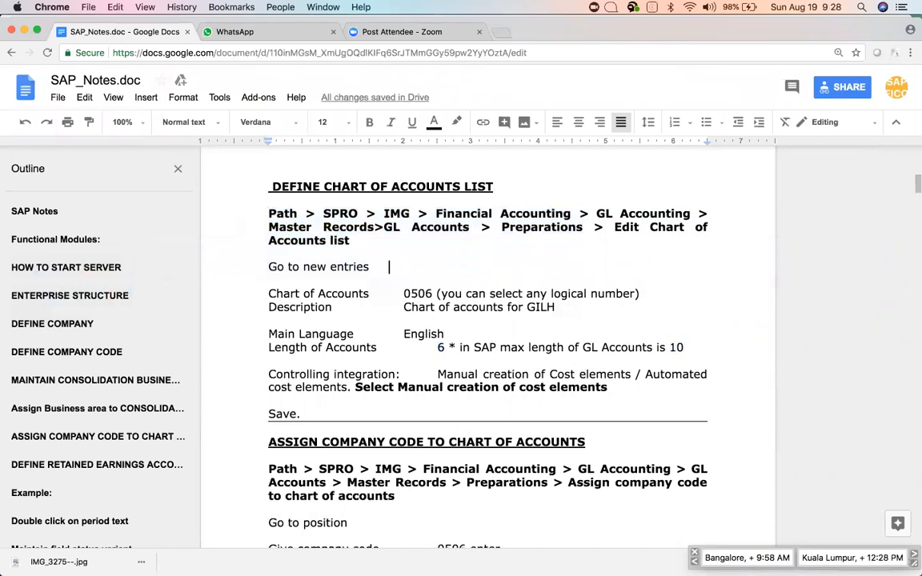
pyautogui.write('123456')
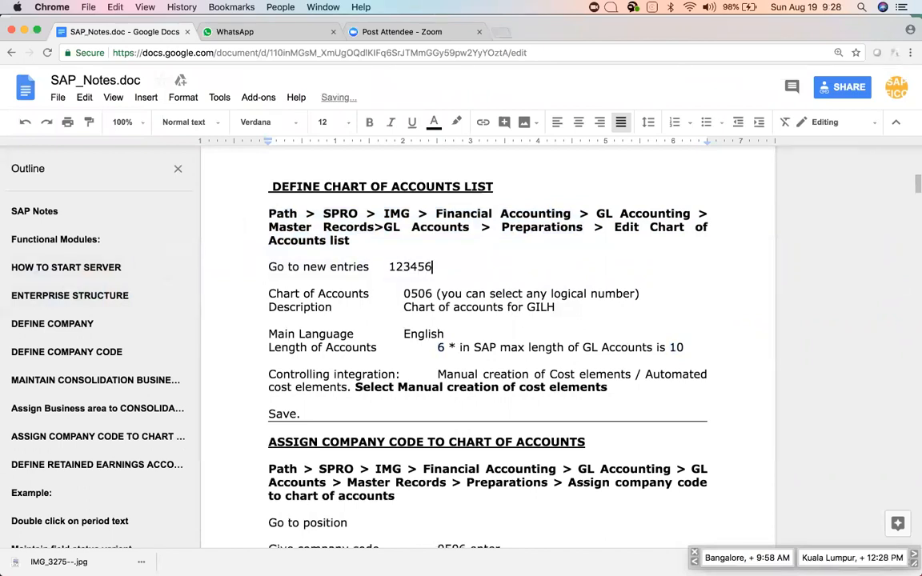
pyautogui.write('7890')
pyautogui.hotkey('shift', 'Left')
pyautogui.hotkey('shift', 'Left')
pyautogui.hotkey('shift', 'Left')
pyautogui.hotkey('shift', 'Left')
pyautogui.hotkey('shift', 'Left')
pyautogui.hotkey('shift', 'Left')
pyautogui.hotkey('shift', 'Left')
pyautogui.hotkey('shift', 'Left')
pyautogui.hotkey('shift', 'Left')
pyautogui.hotkey('shift', 'Left')
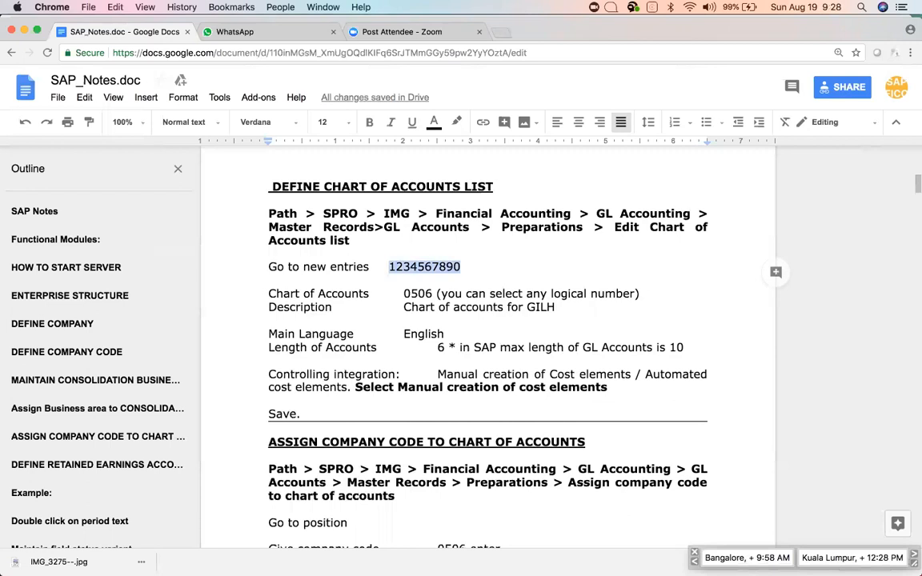
# Set APPL's Length of G/L Account Number to 4 in SAP, then return to the notes.
pyautogui.press('super+Tab')
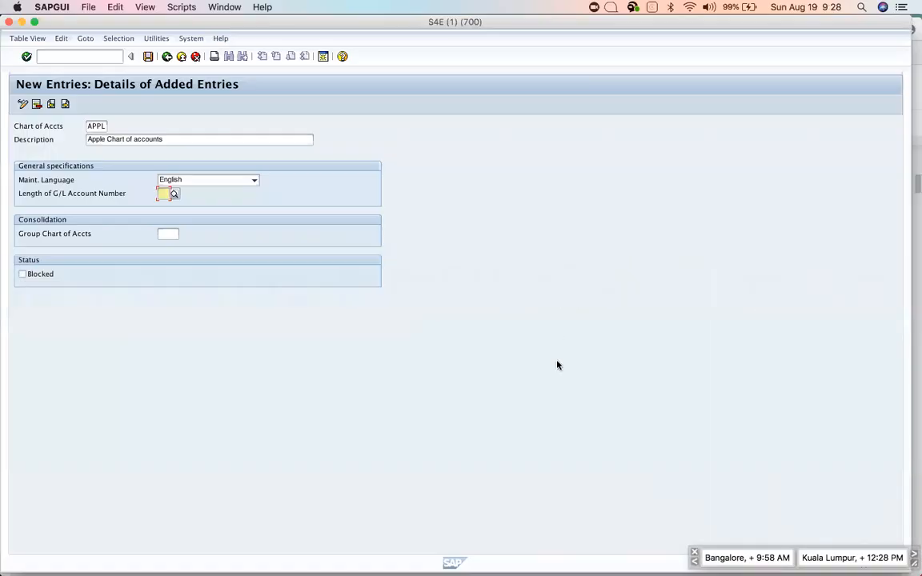
pyautogui.write('4')
pyautogui.press('Tab')
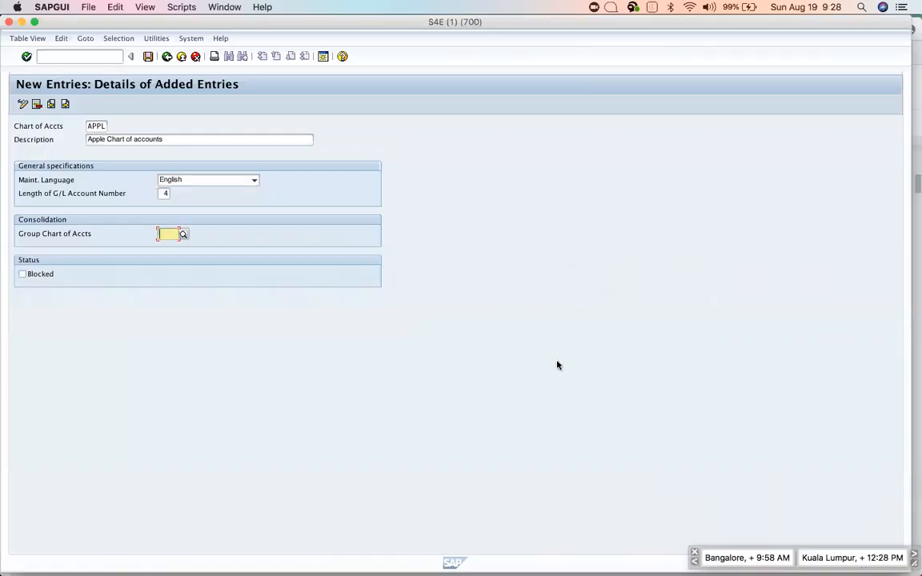
pyautogui.press('super+Tab')
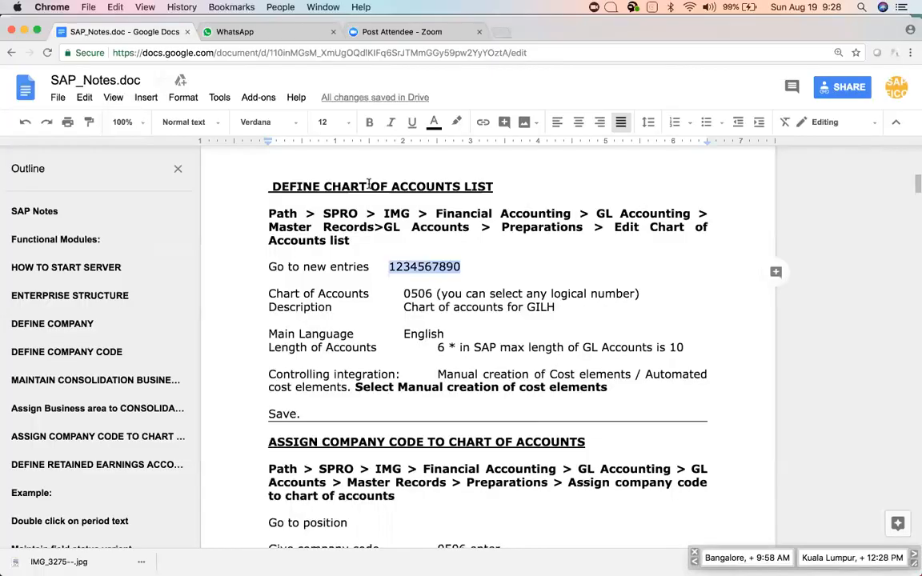
# Trim the sample number to 1234 and change Length of Accounts from 6 to 4.
pyautogui.click(418, 267)
pyautogui.press('super+shift+Right')
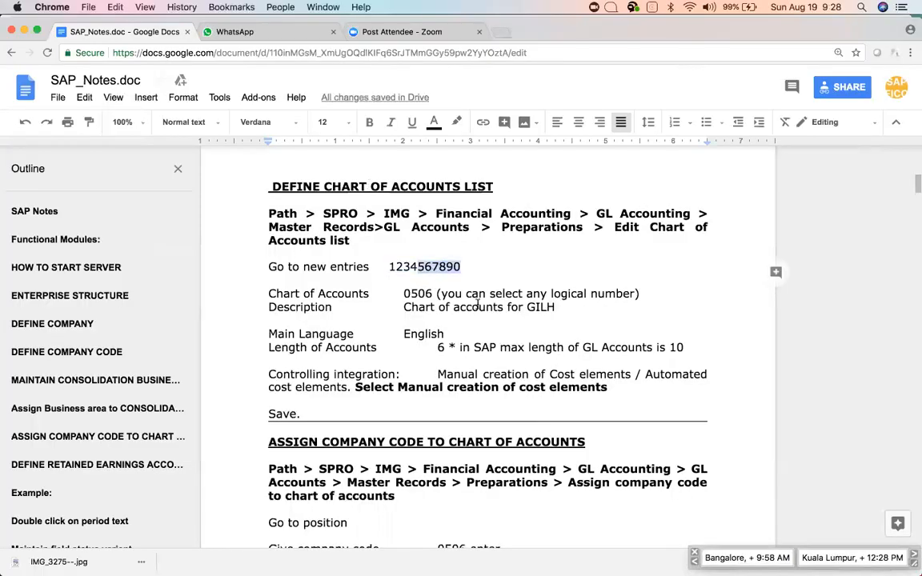
pyautogui.press('BackSpace')
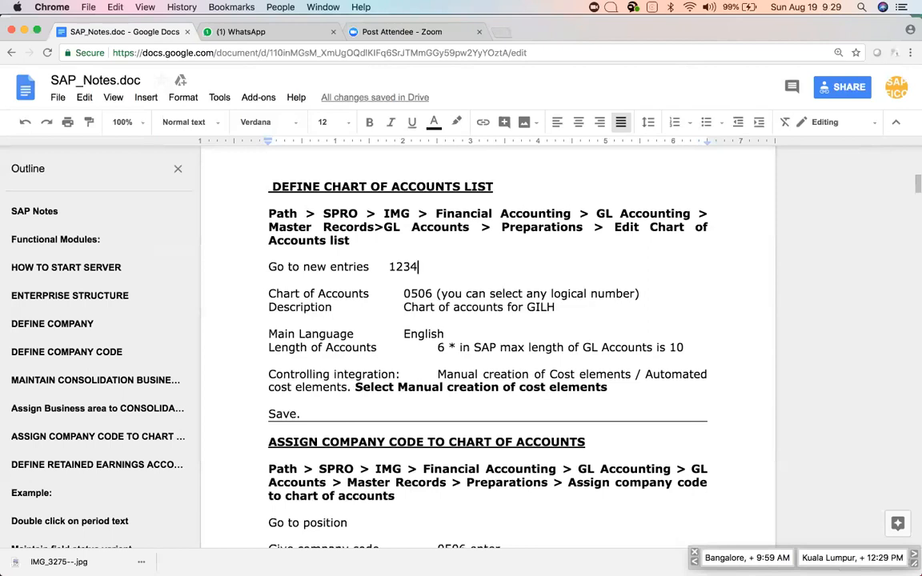
pyautogui.click(445, 344)
pyautogui.press('BackSpace')
pyautogui.write('4')
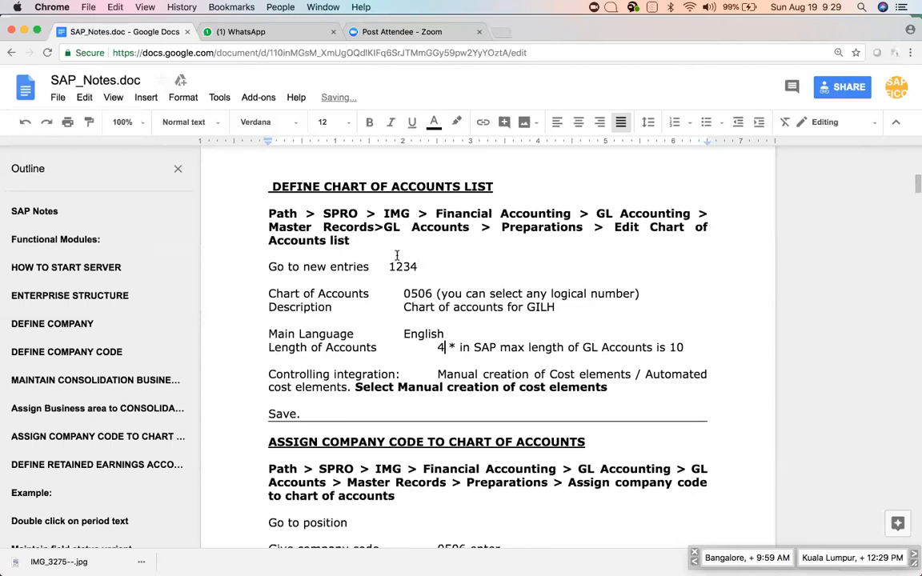
# Replace 1234 with '1000 - Cash account' on the new-entries line, then return to SAP.
pyautogui.moveTo(389, 266); pyautogui.dragTo(417, 266)
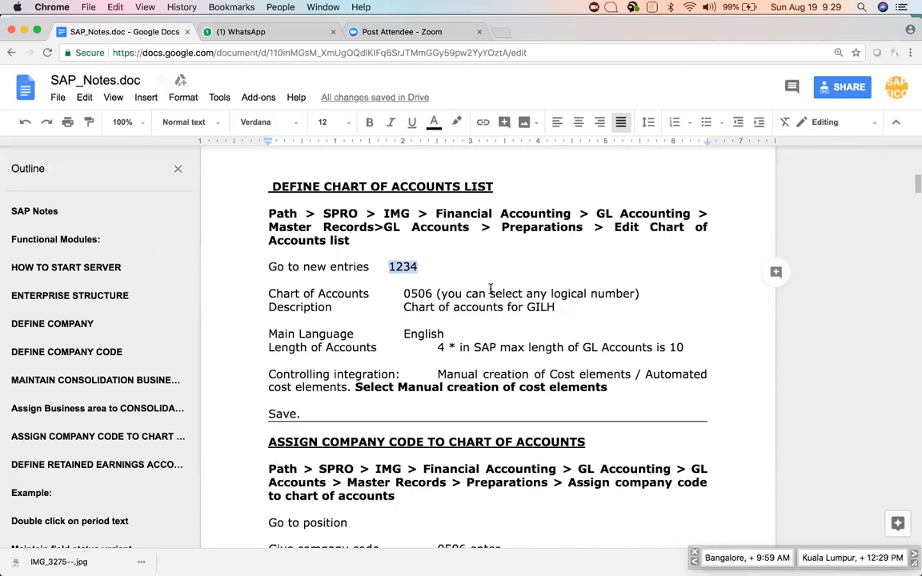
pyautogui.write('10000')
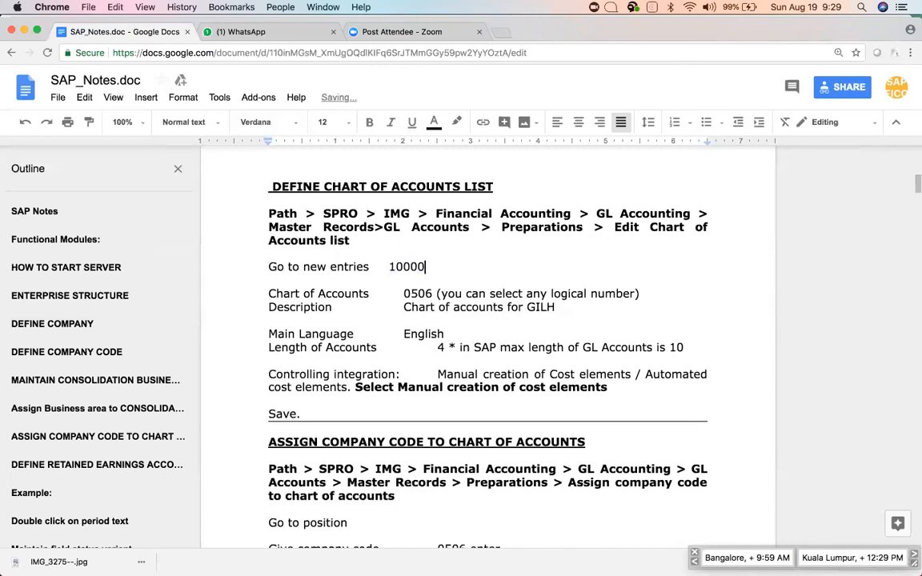
pyautogui.press('BackSpace')
pyautogui.write('- C')
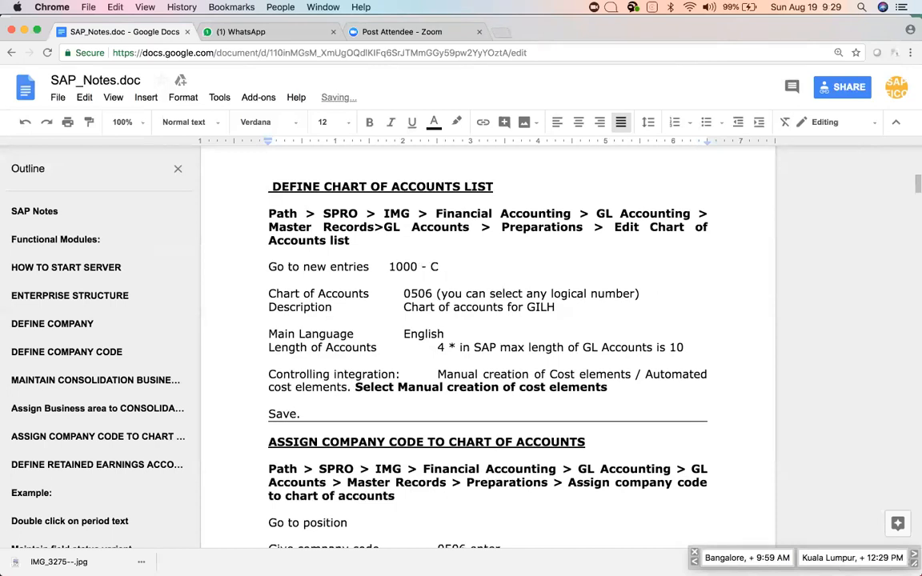
pyautogui.write('ash account')
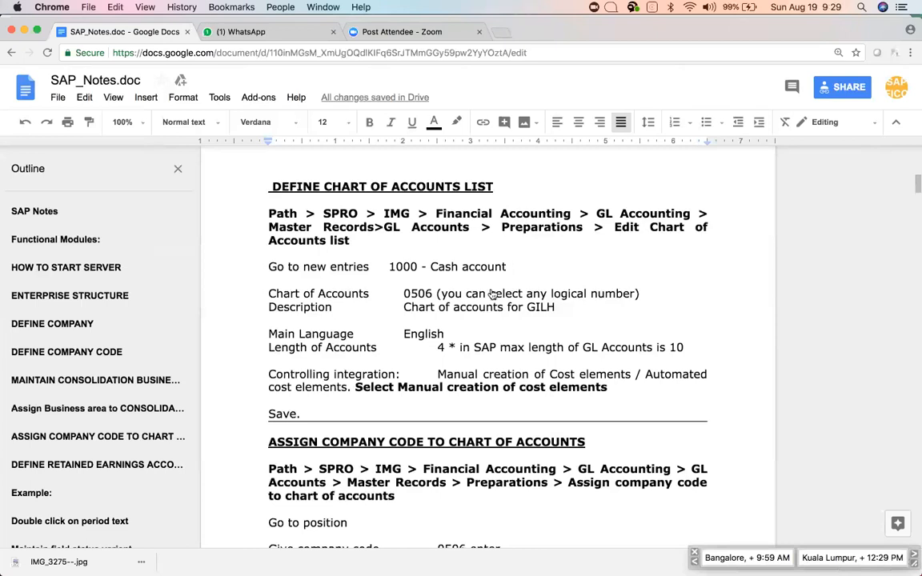
pyautogui.press('super+Tab')
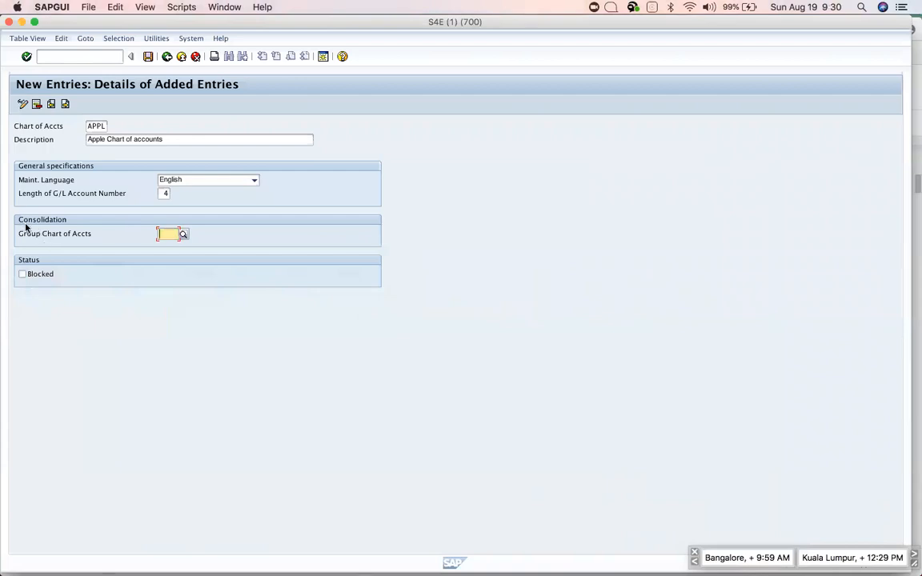
# Check the APPL chart's header fields and toggle its Blocked checkbox.
pyautogui.moveTo(16, 232); pyautogui.dragTo(119, 249)
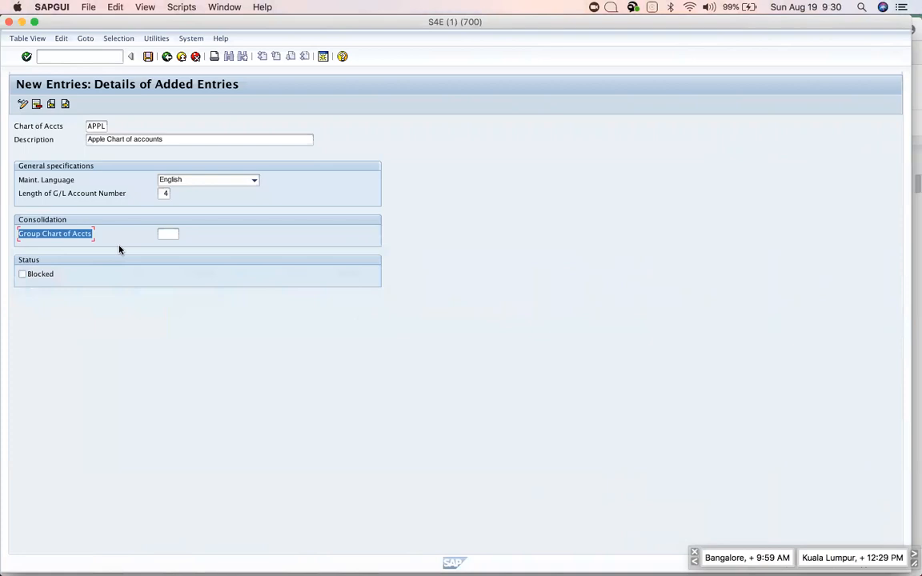
pyautogui.click(166, 233)
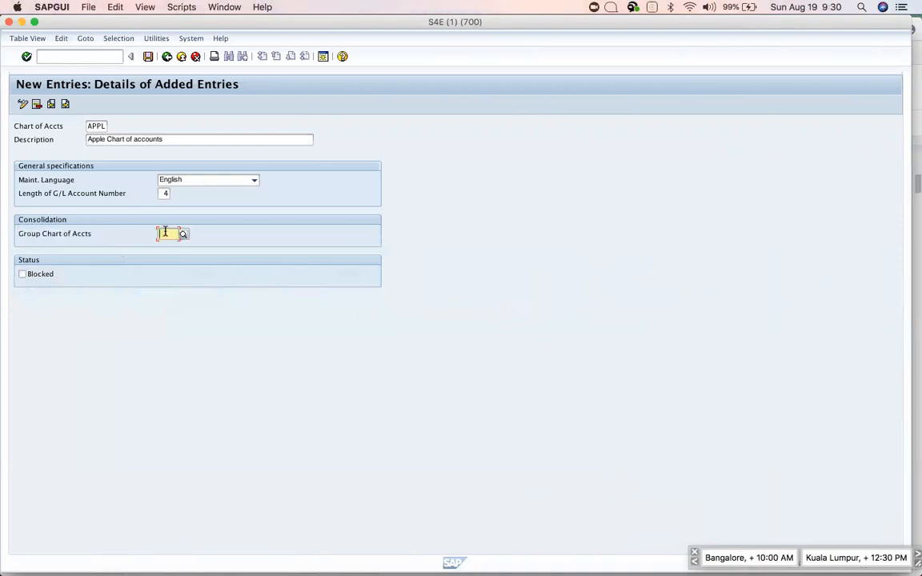
pyautogui.click(21, 233)
pyautogui.click(48, 276)
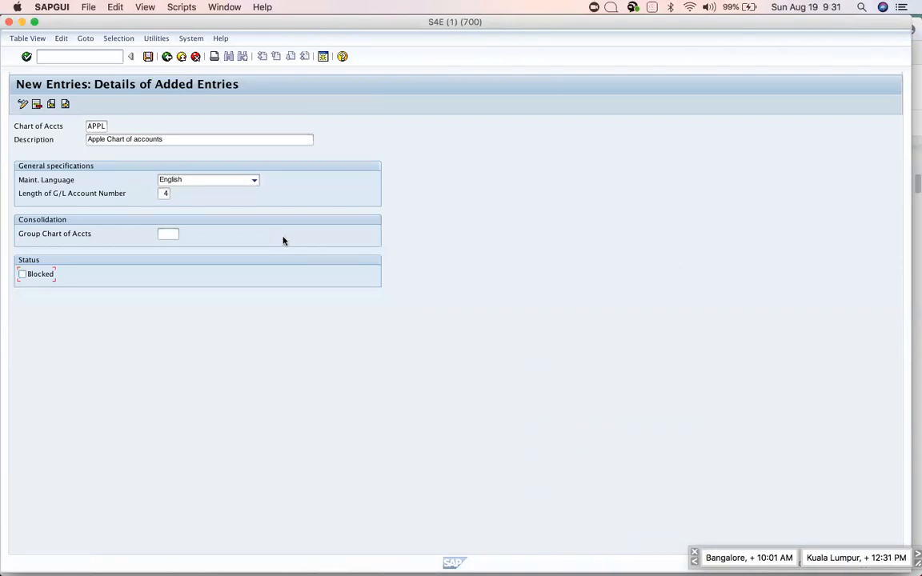
# Save chart of accounts APPL under the customizing request and back out to the IMG tree.
pyautogui.click(149, 57)
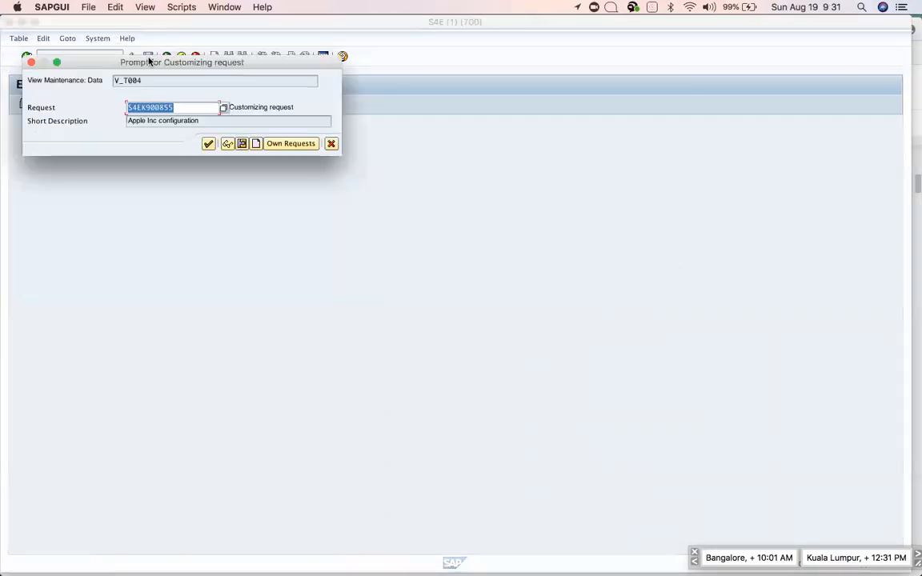
pyautogui.click(208, 145)
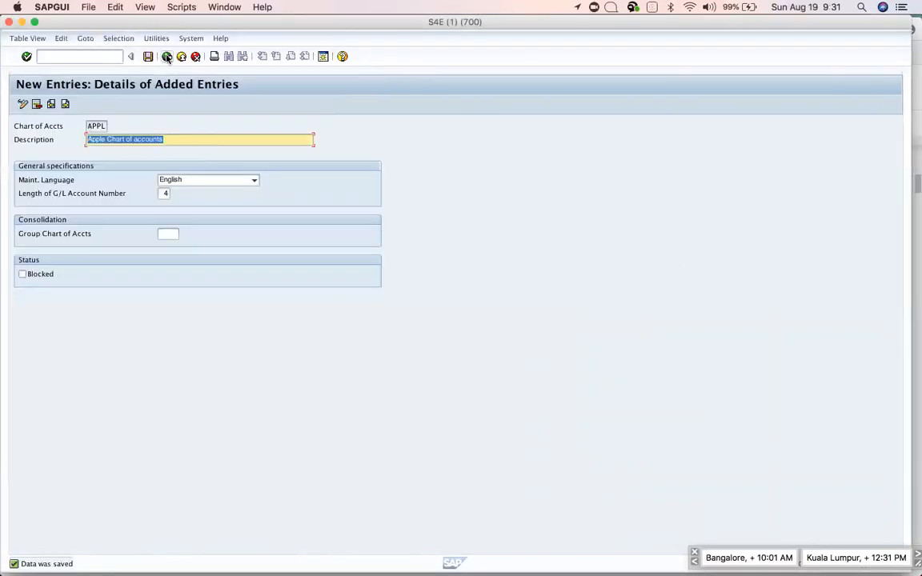
pyautogui.click(166, 57)
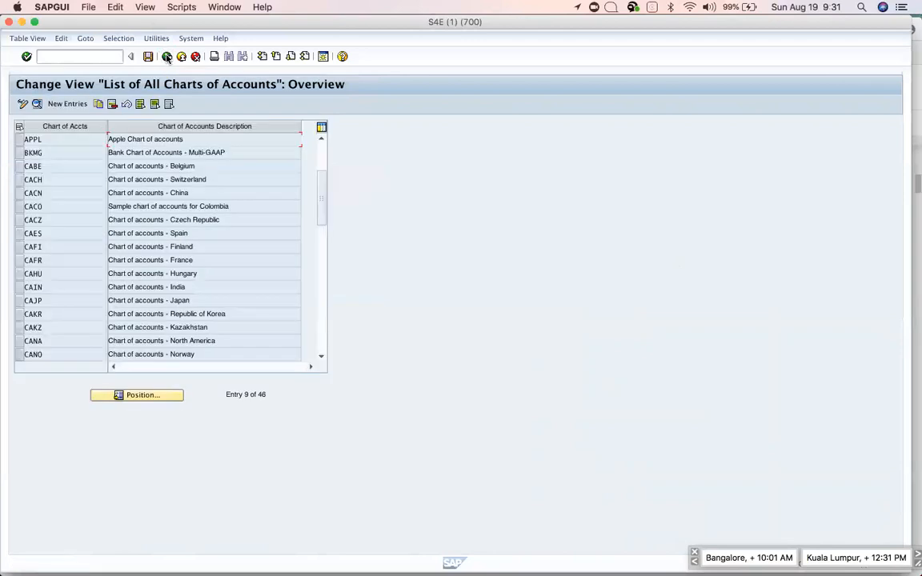
pyautogui.click(166, 57)
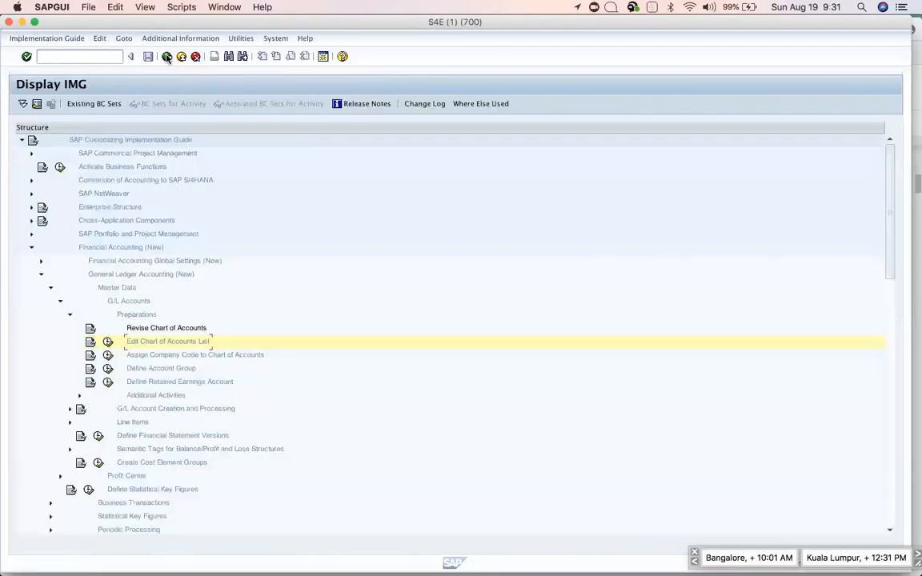
pyautogui.press('super+Tab')
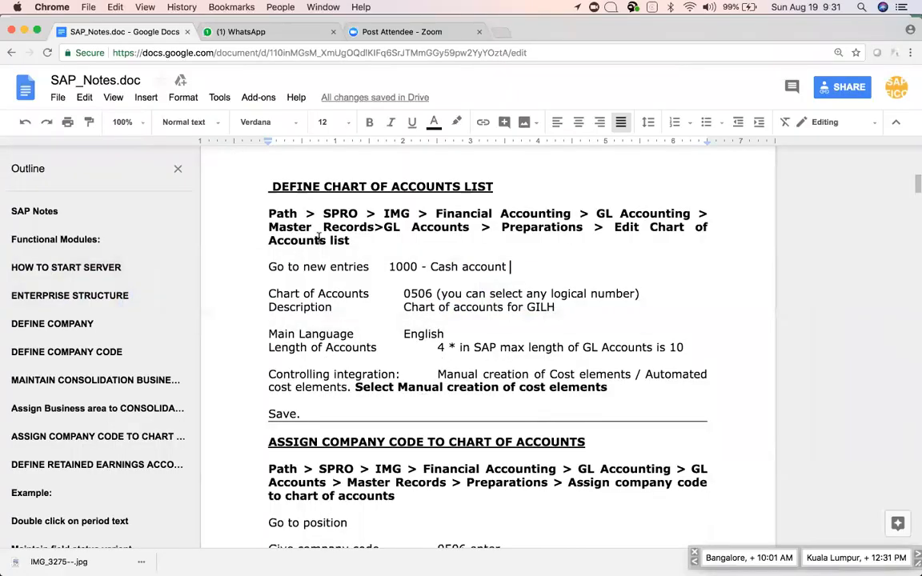
# Find the Assign Company Code heading and its Path line in the notes, then return to SAP.
pyautogui.scroll(-3, 383, 322)
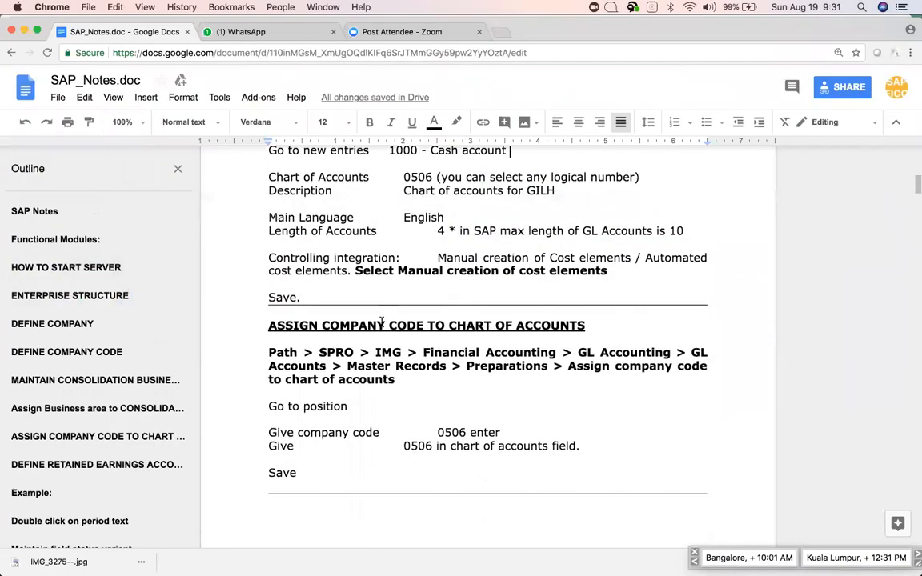
pyautogui.moveTo(269, 325); pyautogui.dragTo(399, 382)
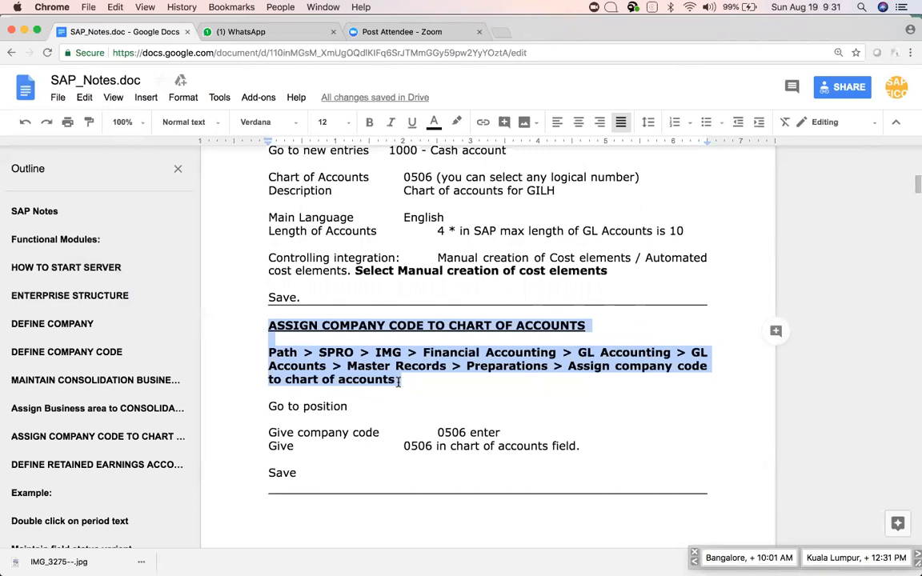
pyautogui.scroll(3, 398, 381)
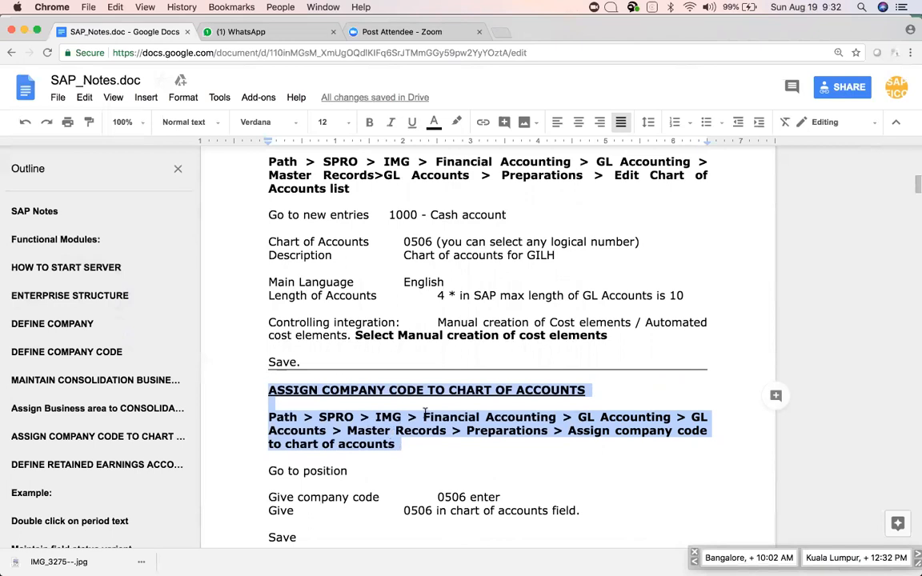
pyautogui.press('super+Tab')
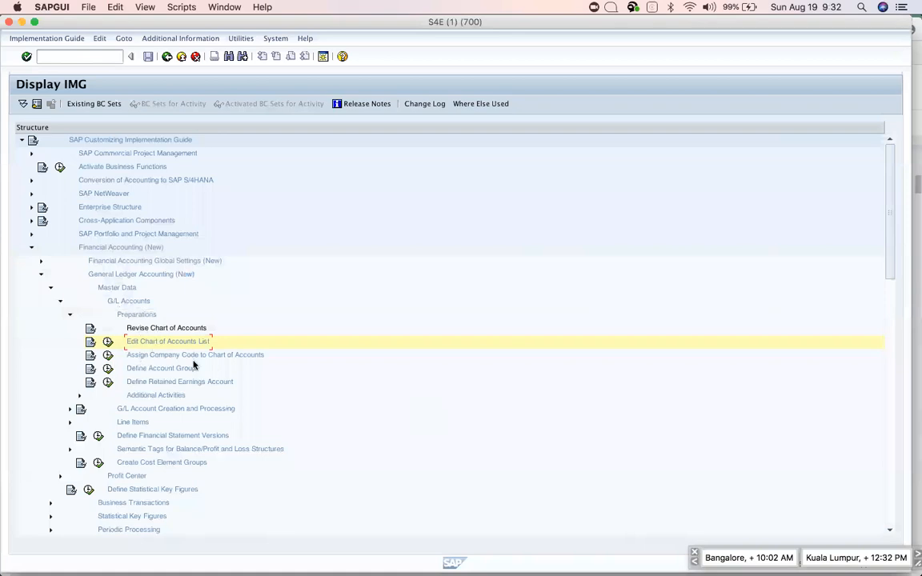
# In Assign Company Code to Chart of Accounts, locate AP10 and set its Chrt/Accts to APPL.
pyautogui.press('super+Tab')
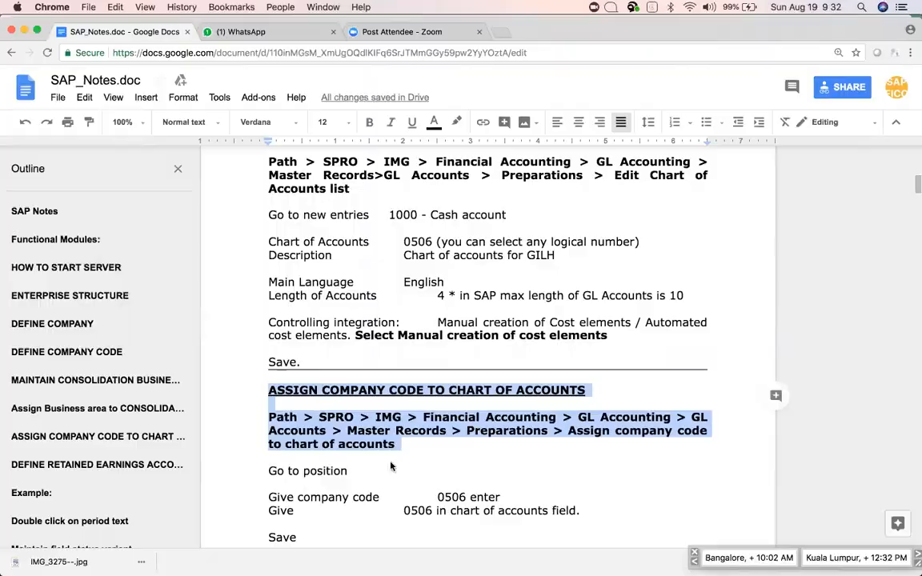
pyautogui.press('super+Tab')
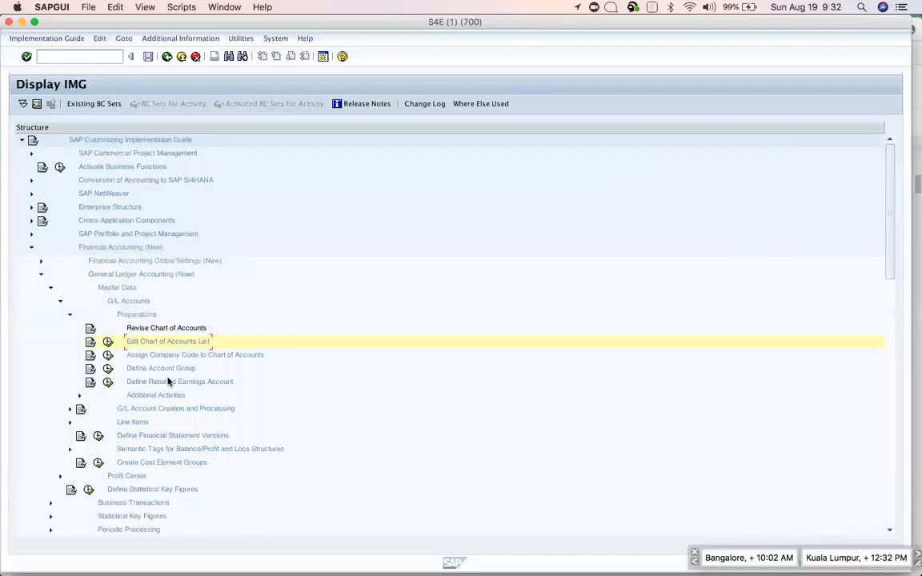
pyautogui.click(108, 355)
pyautogui.click(132, 397)
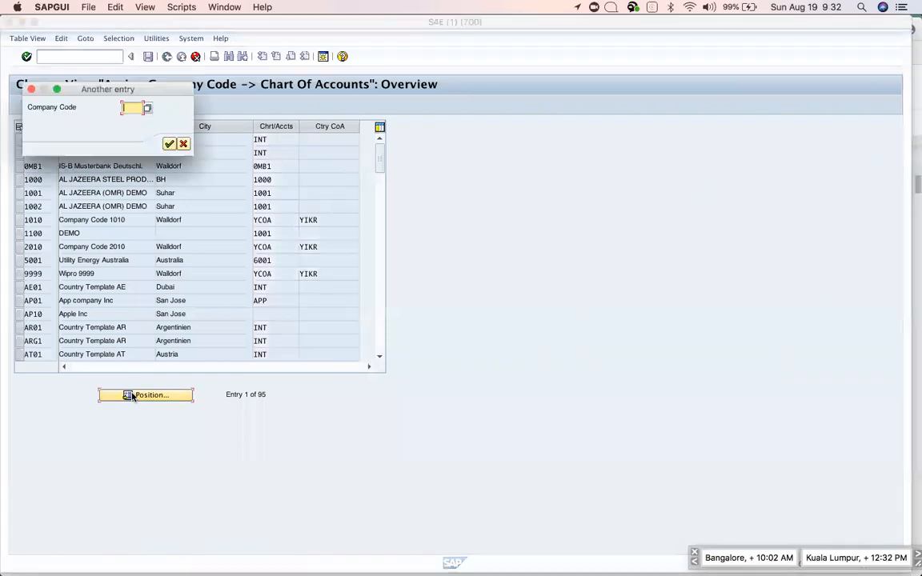
pyautogui.write('ap10')
pyautogui.press('Return')
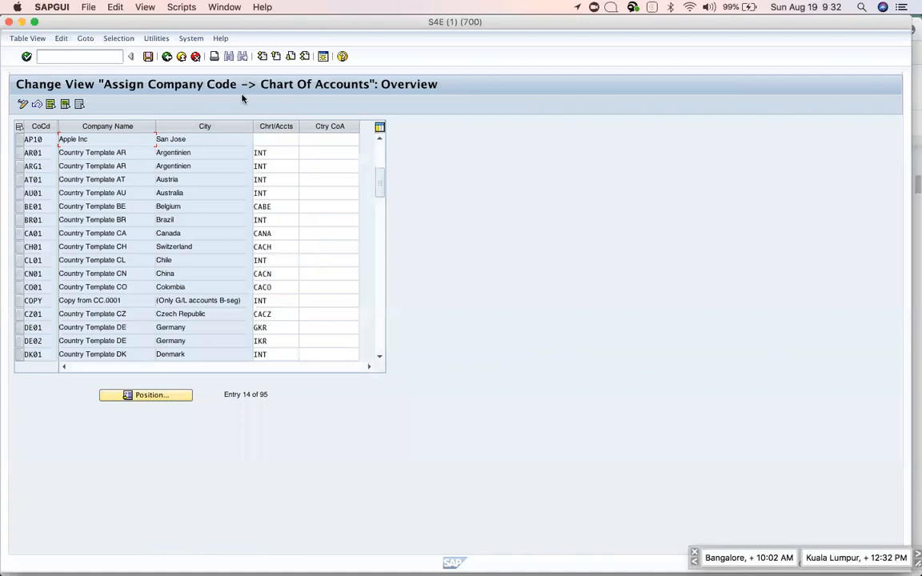
pyautogui.click(267, 140)
pyautogui.write('app')
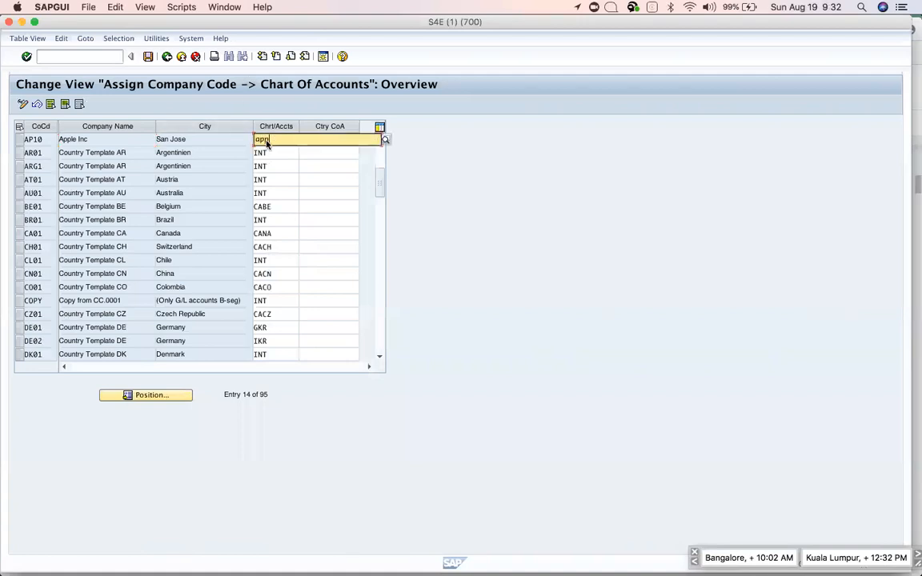
pyautogui.write('l')
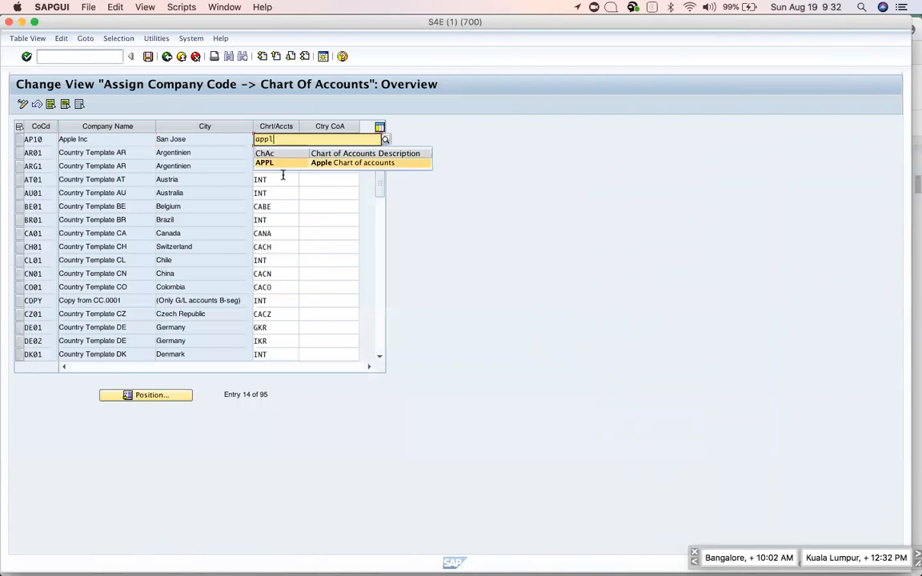
pyautogui.click(280, 170)
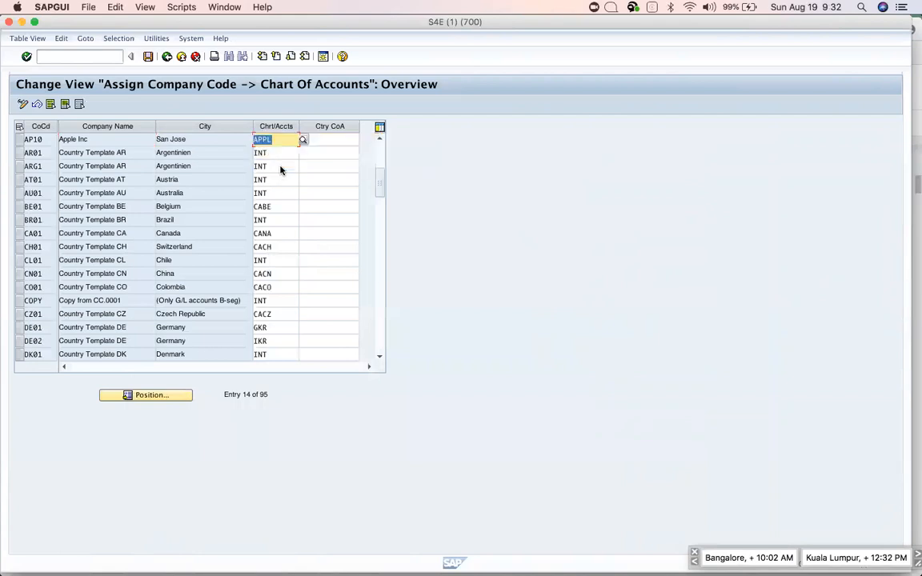
pyautogui.click(324, 139)
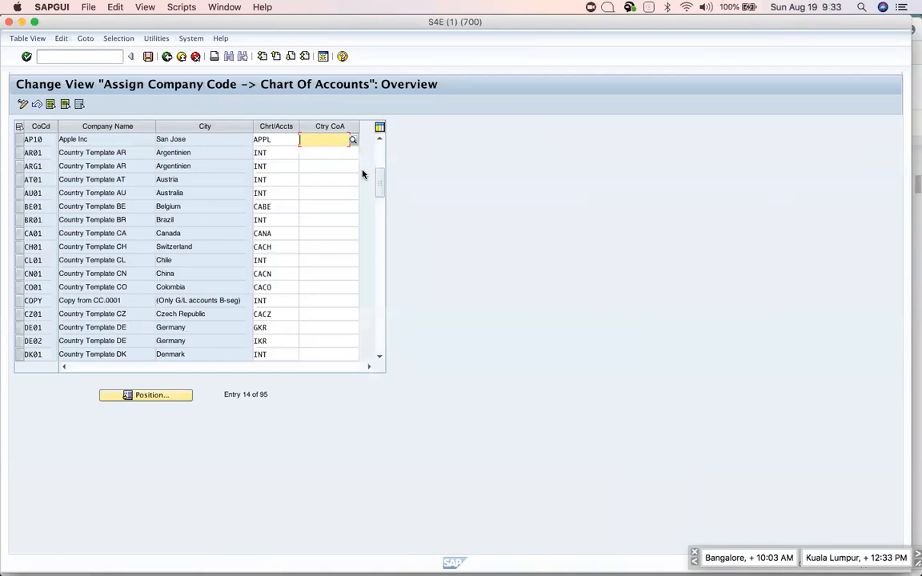
pyautogui.press('super+Tab')
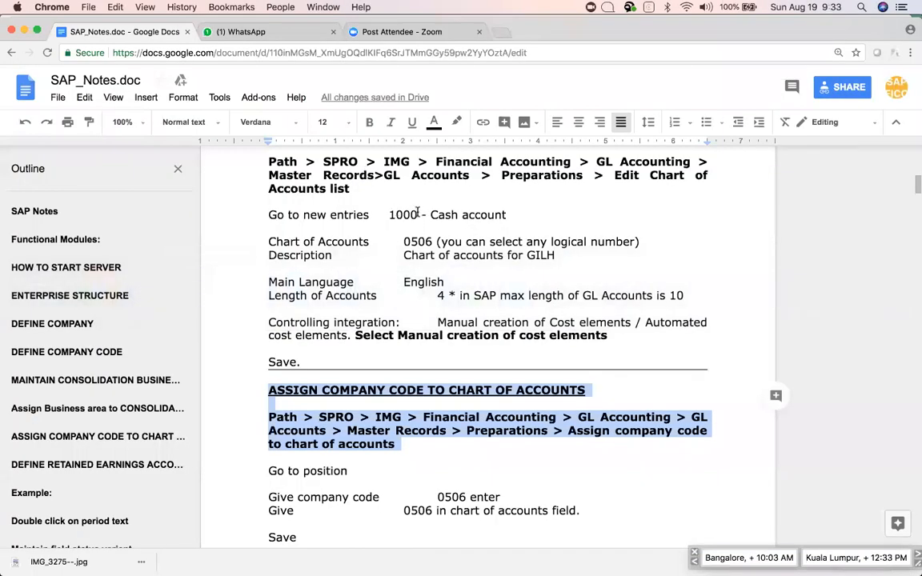
# Append AP01 to the end of the '1000 - Cash account' line in the notes.
pyautogui.doubleClick(416, 214)
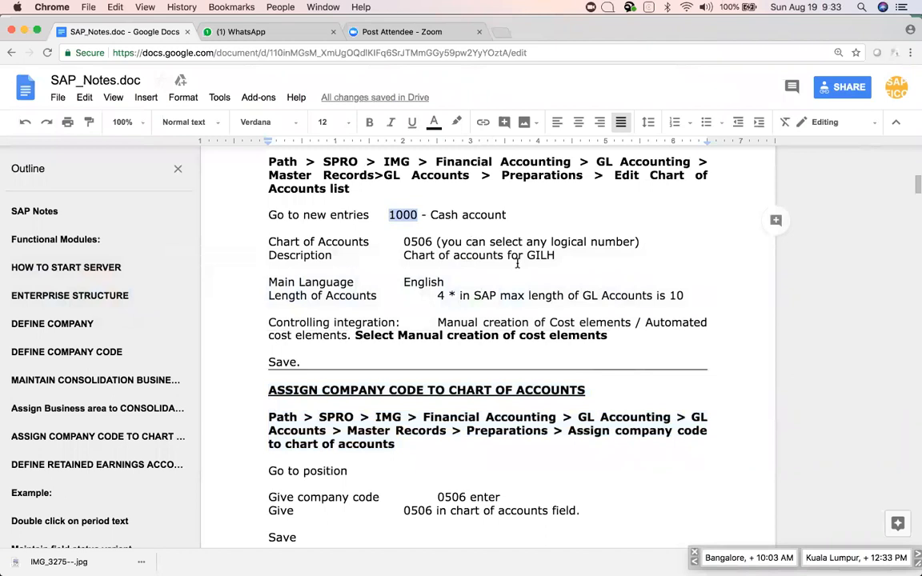
pyautogui.click(523, 212)
pyautogui.write('ASP')
pyautogui.press('BackSpace')
pyautogui.press('BackSpace')
pyautogui.press('BackSpace')
pyautogui.write('AP01')
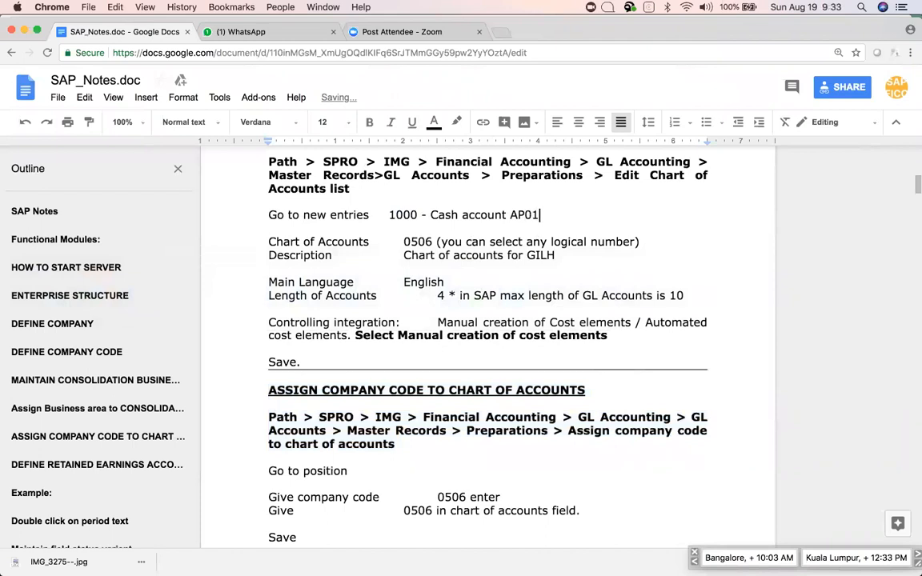
pyautogui.hotkey('shift', 'Left')
pyautogui.hotkey('shift', 'Left')
pyautogui.hotkey('shift', 'Left')
pyautogui.hotkey('shift', 'Left')
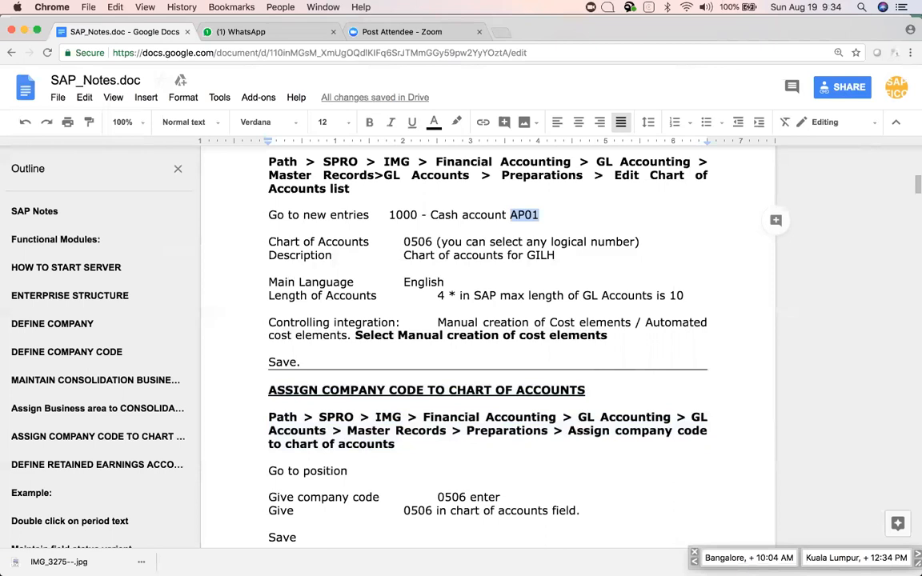
# Save AP10's APPL assignment in SAP, confirming the customizing request, then return to the notes.
pyautogui.press('super+Tab')
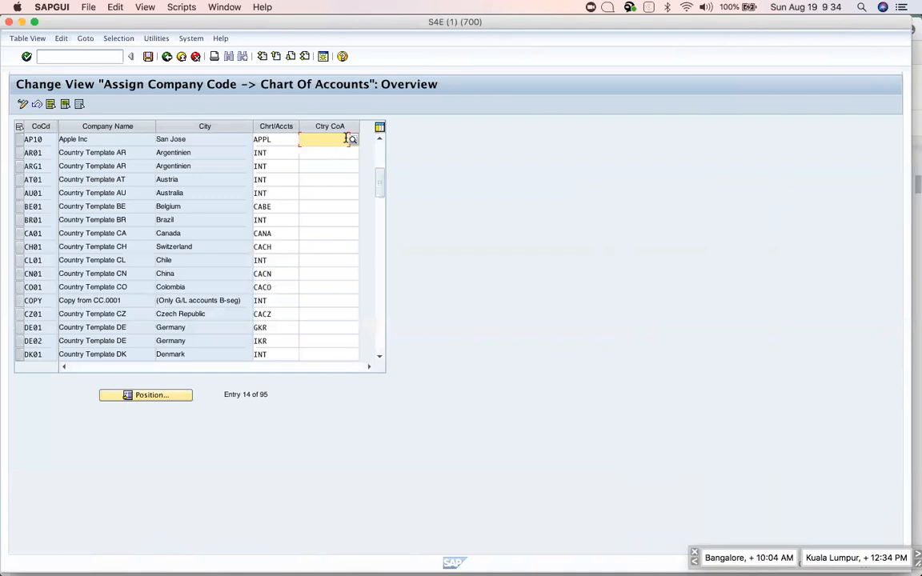
pyautogui.click(148, 57)
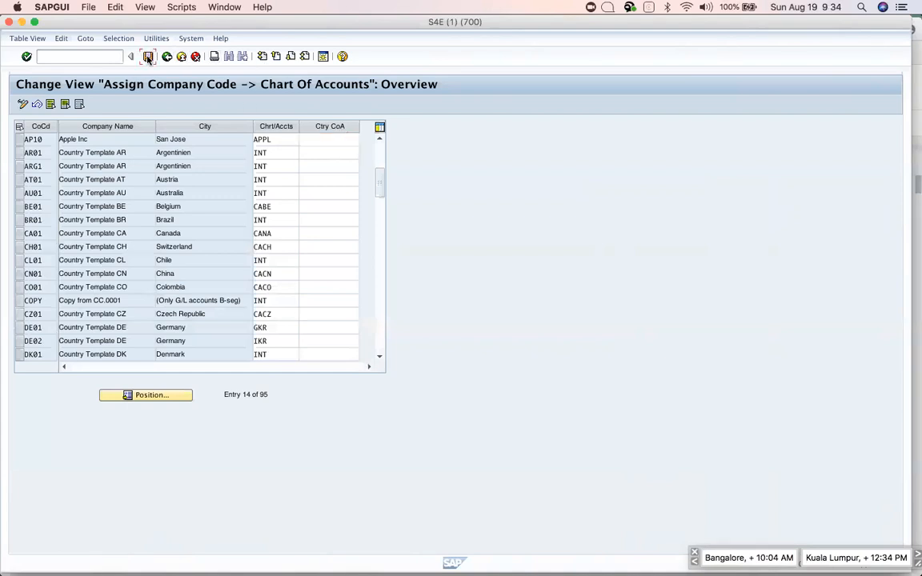
pyautogui.click(208, 144)
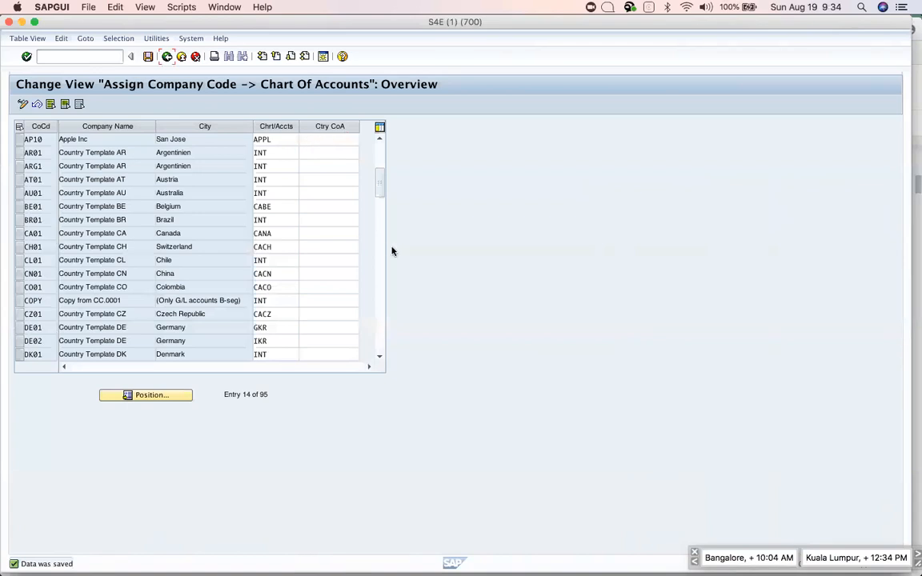
pyautogui.press('super+Tab')
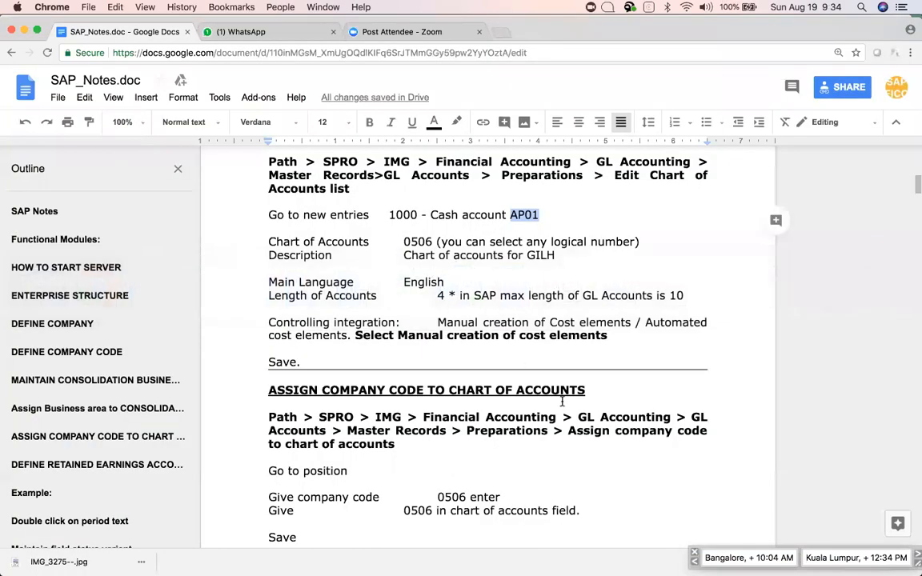
# Scroll through the notes to the cost elements sentence below the company code section.
pyautogui.scroll(-5, 564, 404)
pyautogui.scroll(3, 564, 405)
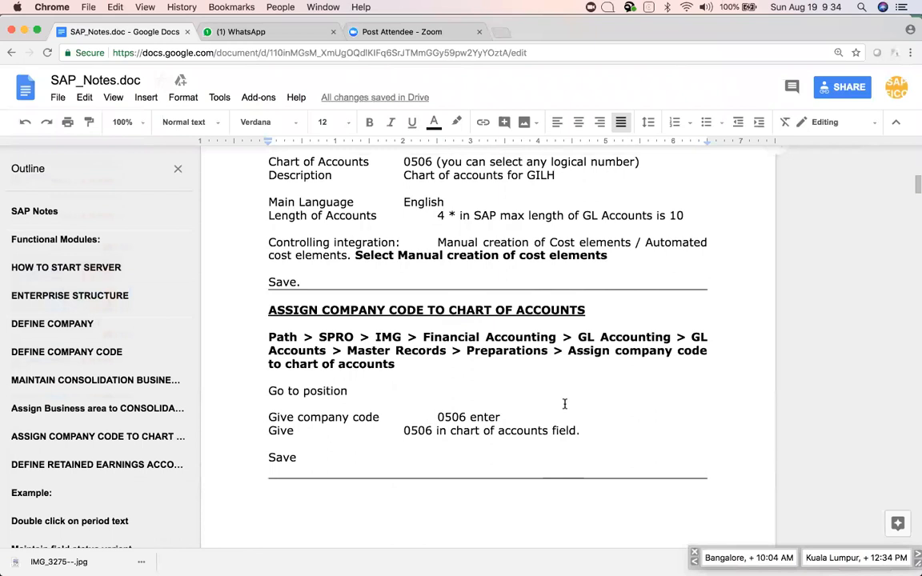
pyautogui.scroll(-8, 564, 404)
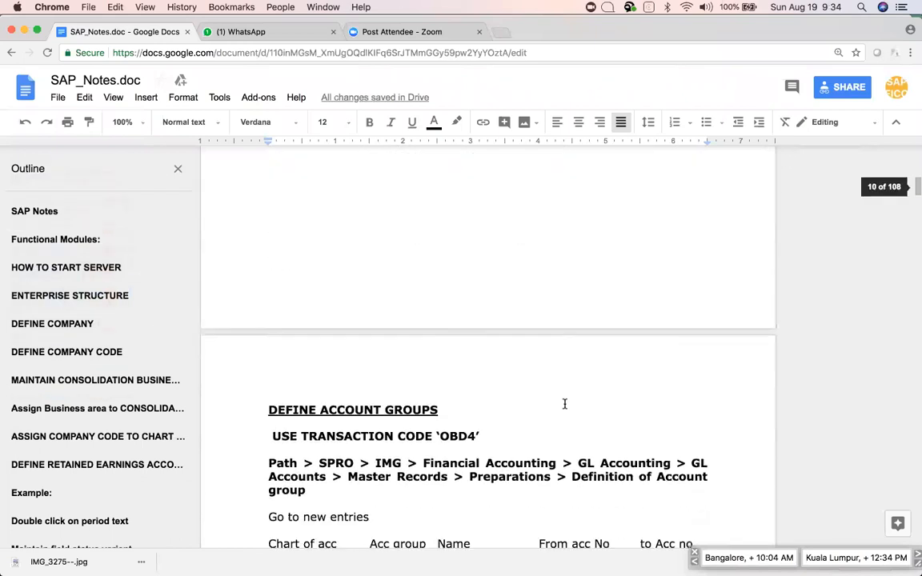
pyautogui.scroll(-4, 564, 404)
pyautogui.scroll(10, 564, 404)
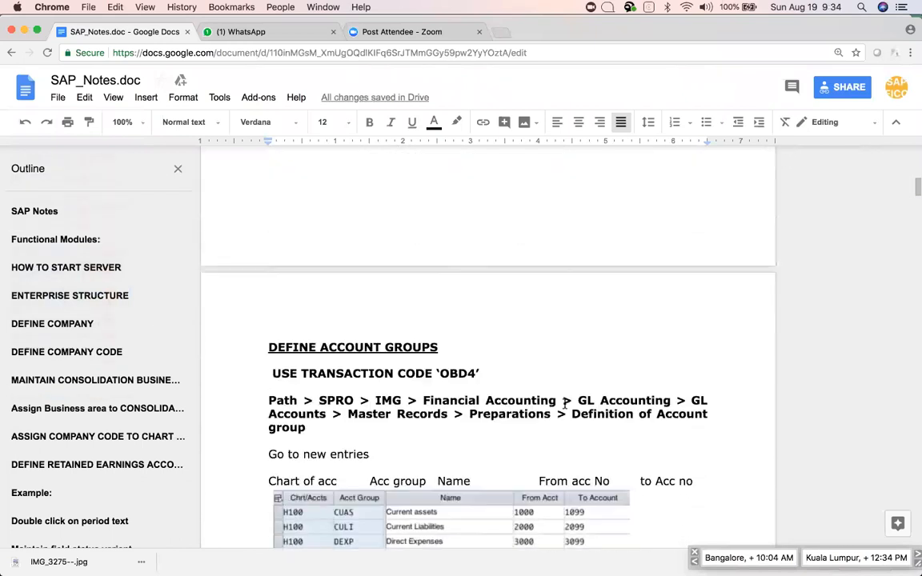
pyautogui.scroll(6, 564, 404)
pyautogui.scroll(-1, 565, 404)
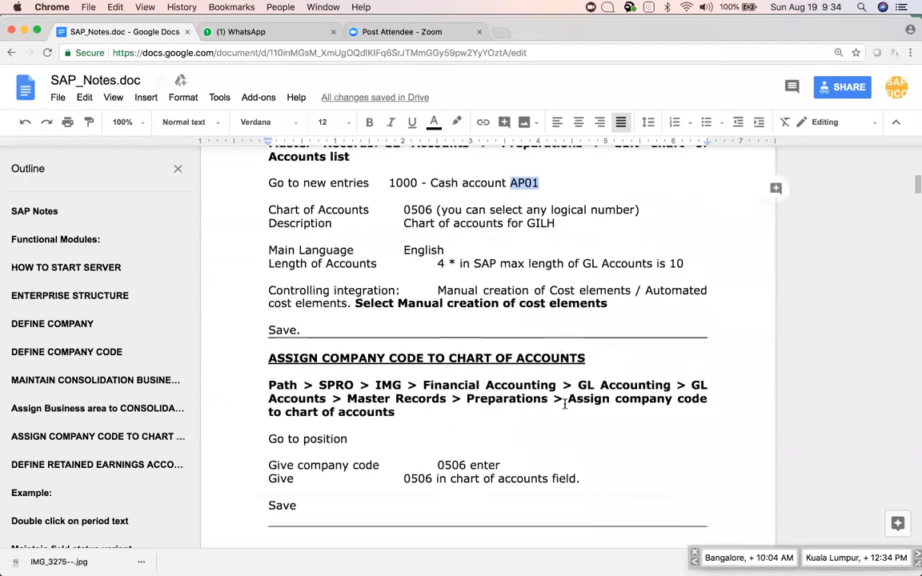
pyautogui.scroll(-1, 564, 404)
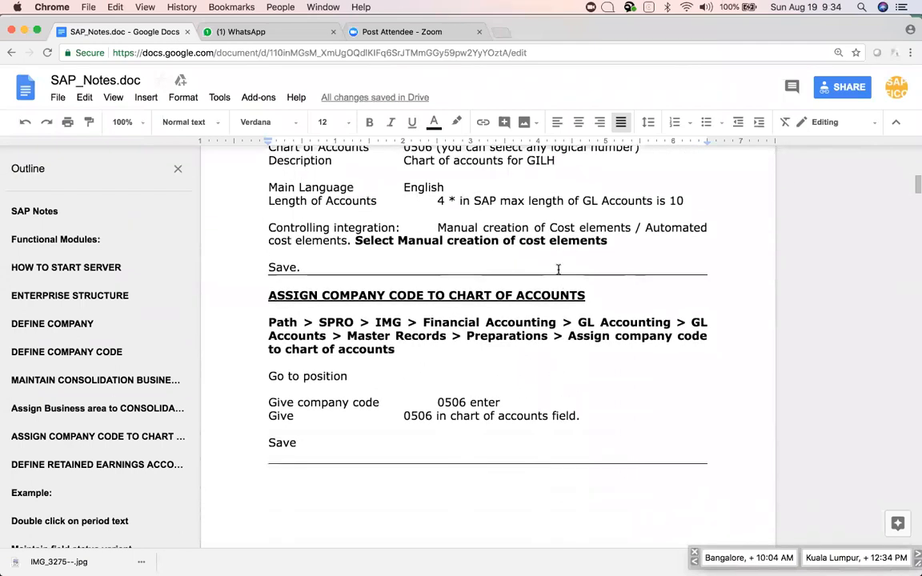
pyautogui.click(621, 247)
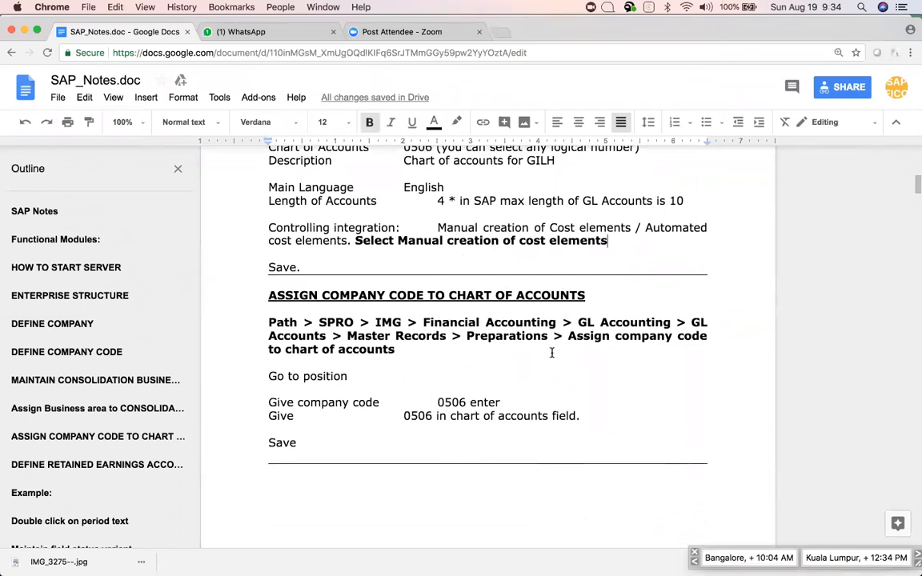
pyautogui.click(591, 293)
# Move to the DEFINE ACCOUNT GROUPS heading and view its OBD4 account group table.
pyautogui.scroll(-1, 634, 361)
pyautogui.scroll(-10, 634, 361)
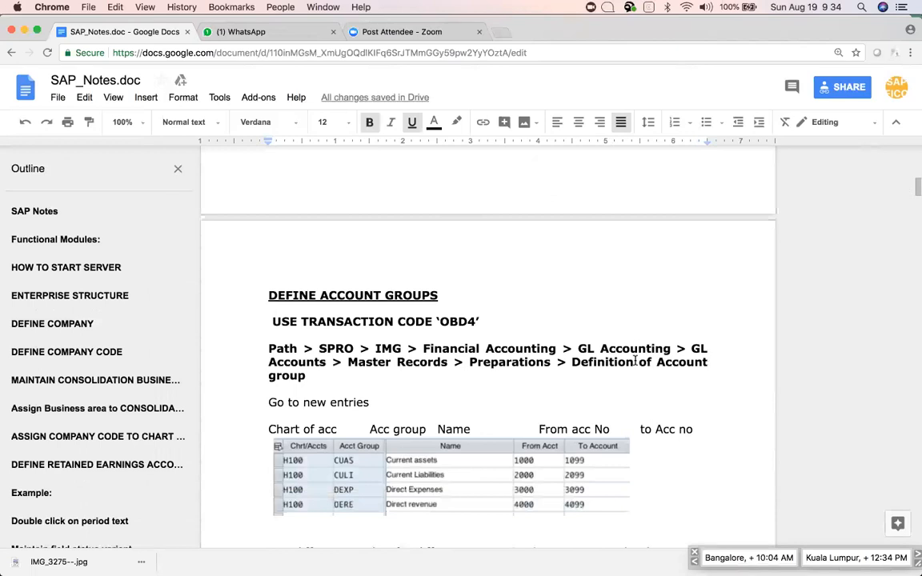
pyautogui.click(441, 295)
pyautogui.scroll(-1, 477, 334)
pyautogui.scroll(15, 477, 333)
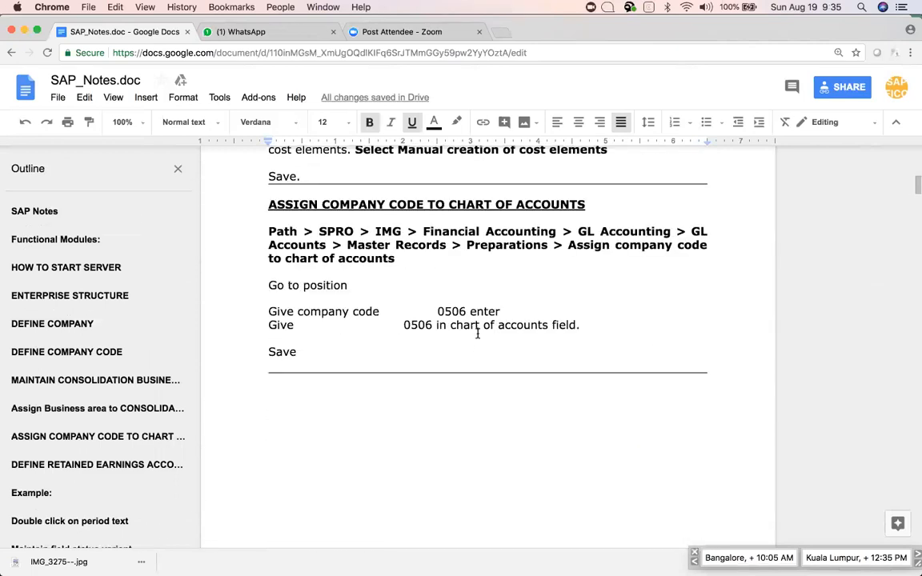
pyautogui.scroll(-15, 478, 333)
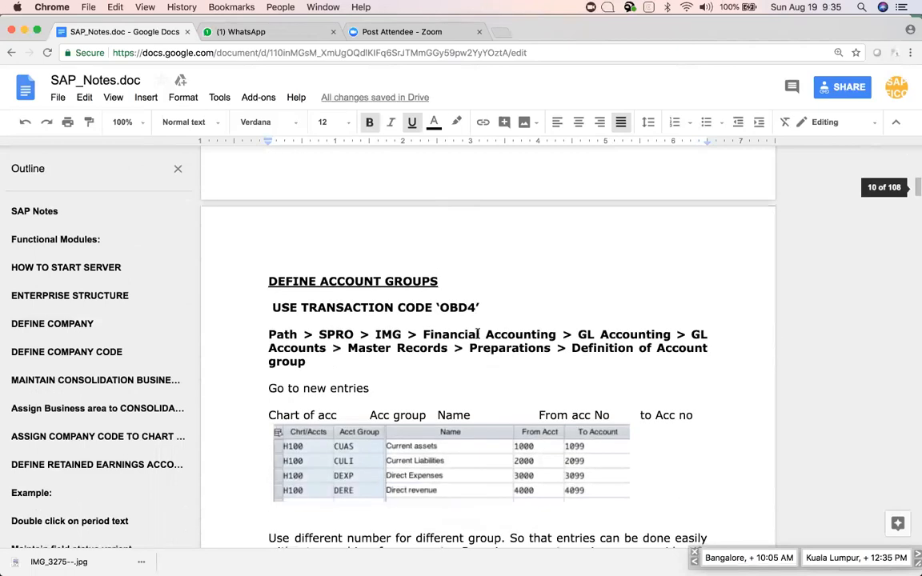
pyautogui.scroll(-1, 478, 334)
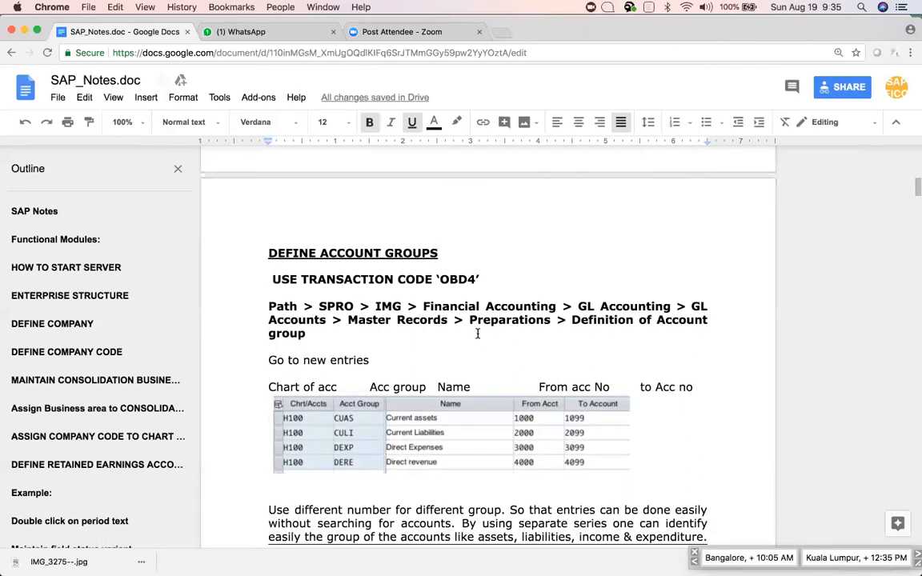
pyautogui.scroll(-1, 478, 334)
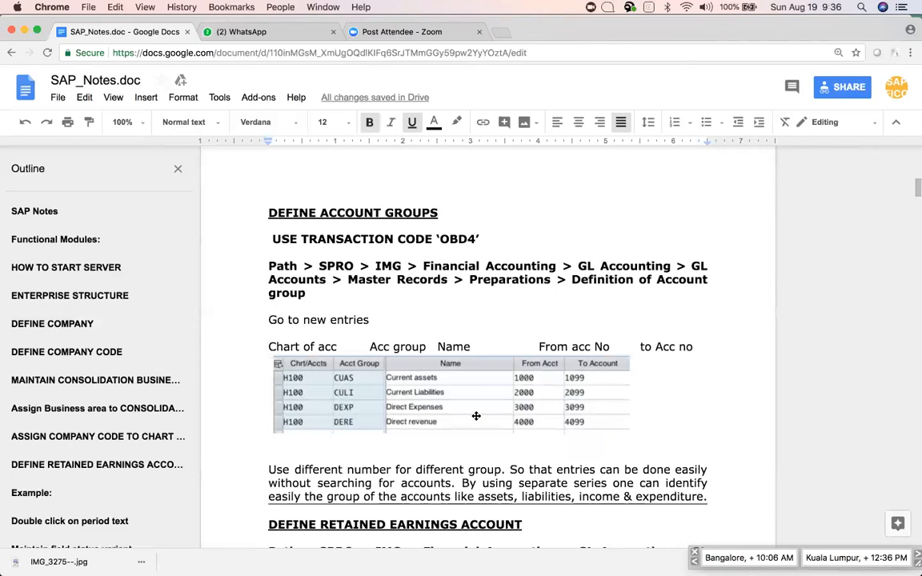
# Return to SAP GUI's saved Assign Company Code to Chart of Accounts overview.
pyautogui.press('super+Tab')
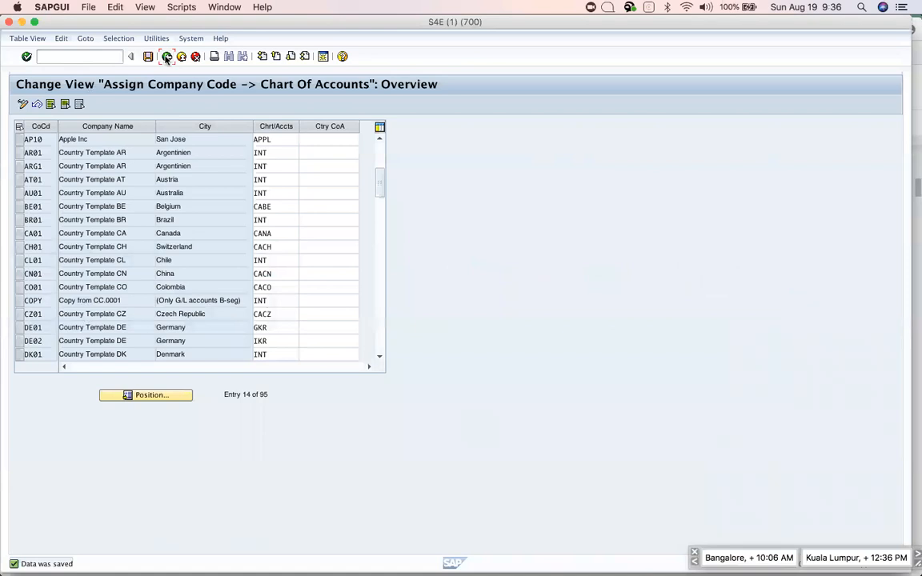
# Go back to the IMG tree and look up transaction OBD4 and the account group path in the notes.
pyautogui.click(166, 57)
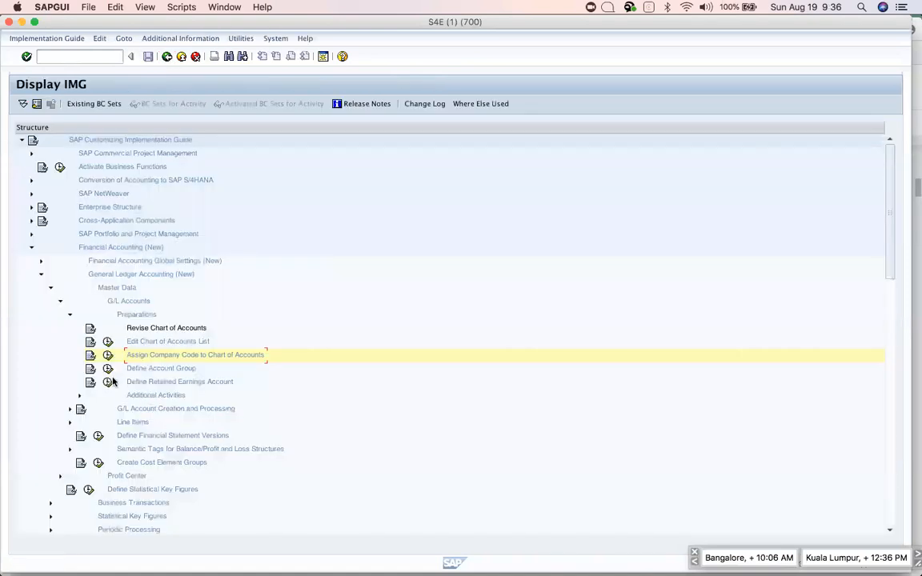
pyautogui.press('super+Tab')
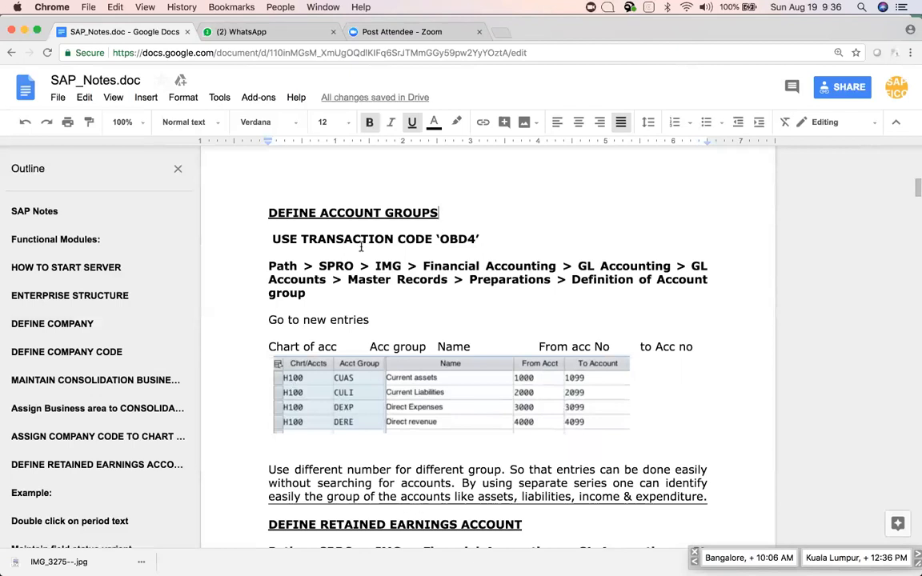
pyautogui.tripleClick(275, 265)
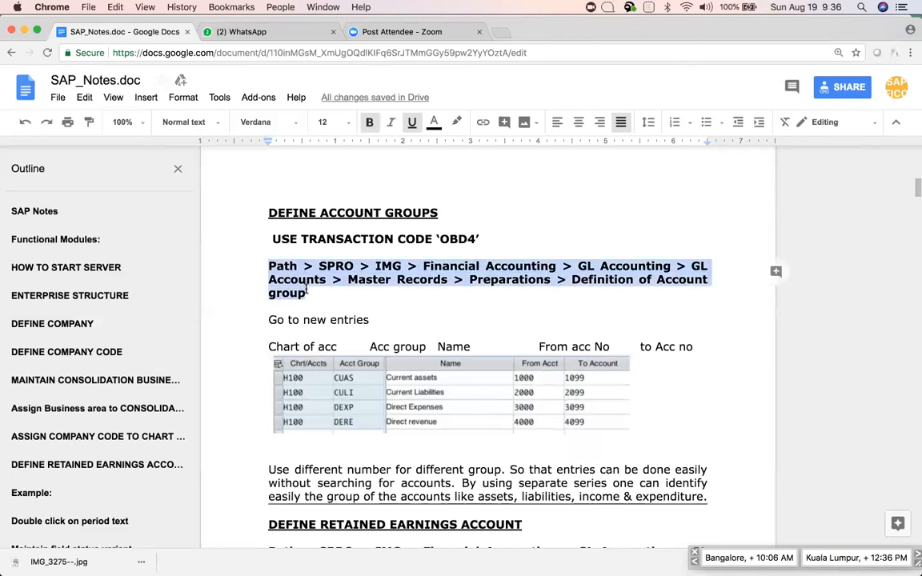
pyautogui.moveTo(440, 240); pyautogui.dragTo(475, 240)
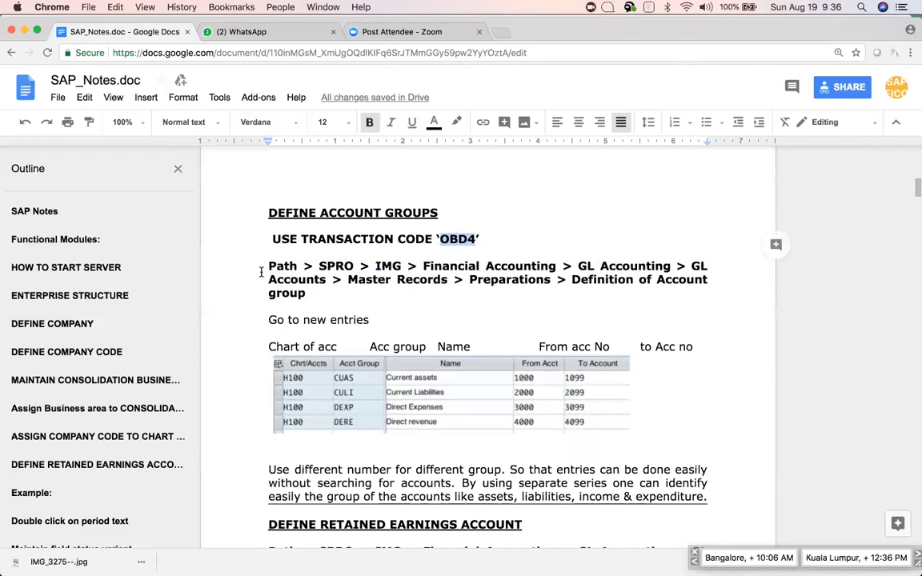
pyautogui.moveTo(267, 265); pyautogui.dragTo(302, 295)
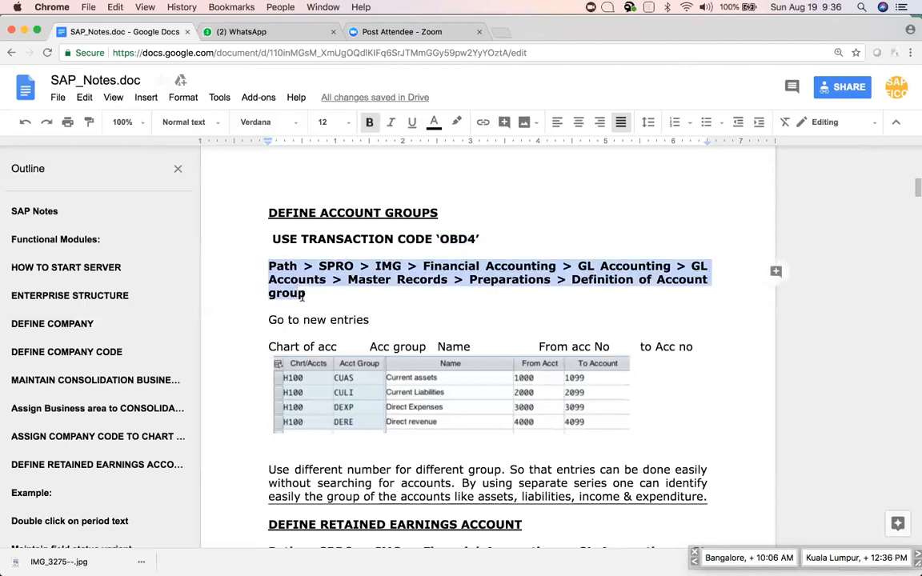
# Open the Define Account Group activity from the SAP implementation guide.
pyautogui.press('super+Tab')
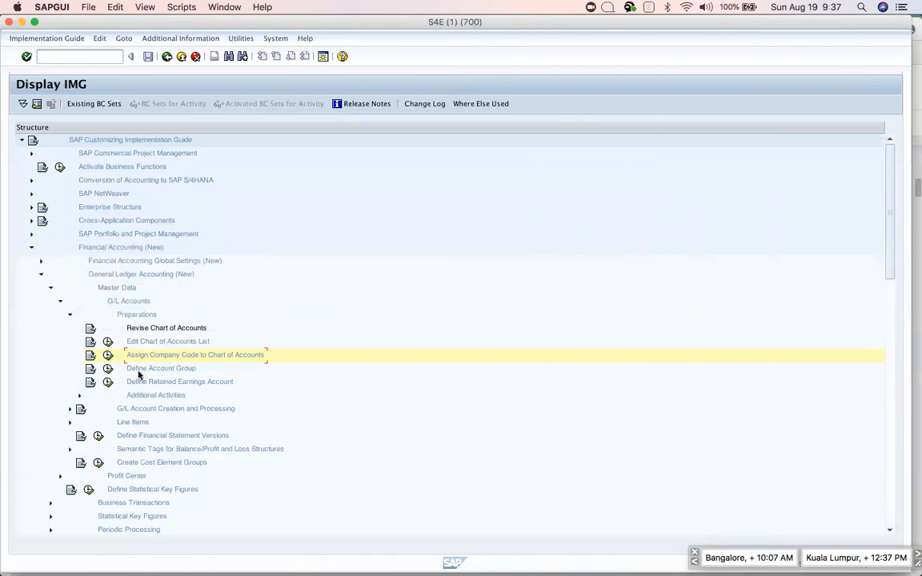
pyautogui.press('super+Tab')
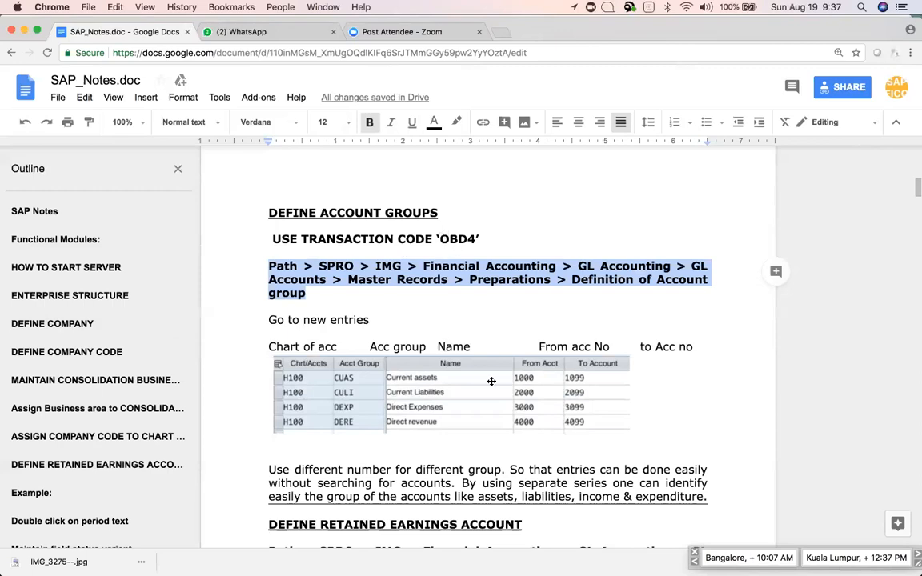
pyautogui.press('super+Tab')
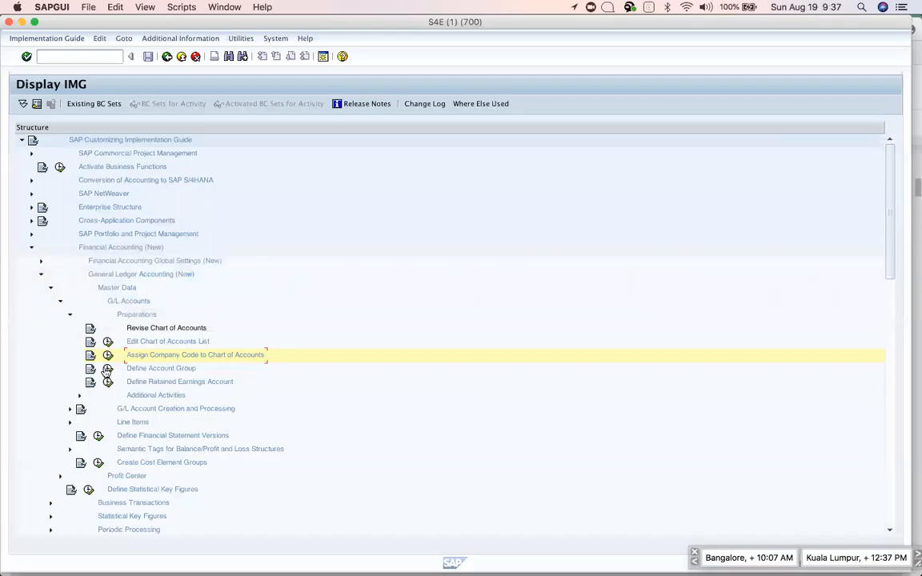
pyautogui.click(108, 369)
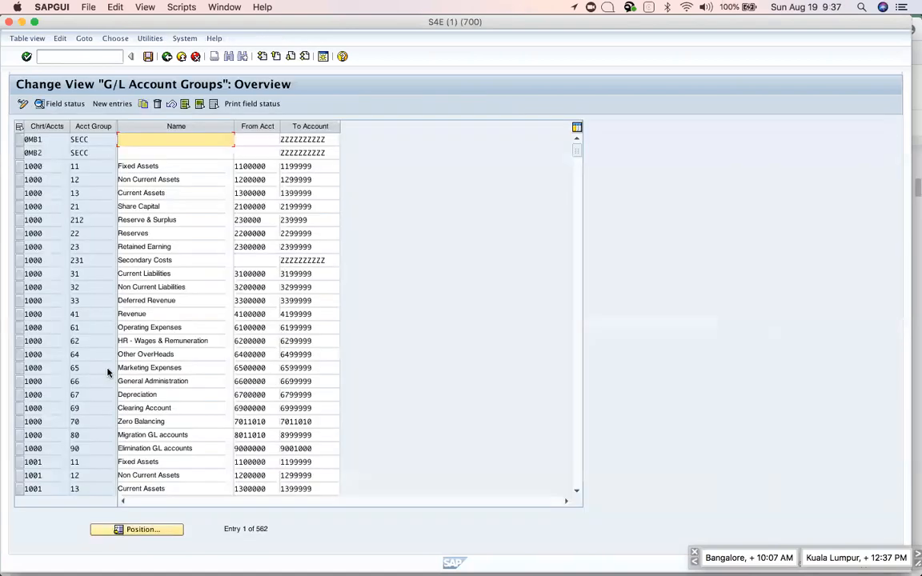
# Start a new account group entry with chart of accounts APPL in the first row.
pyautogui.click(104, 104)
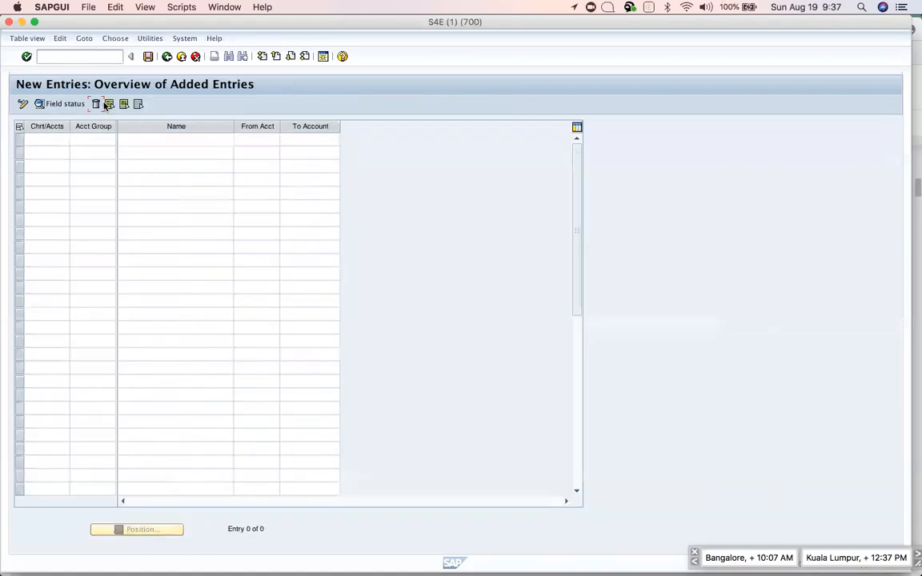
pyautogui.click(50, 139)
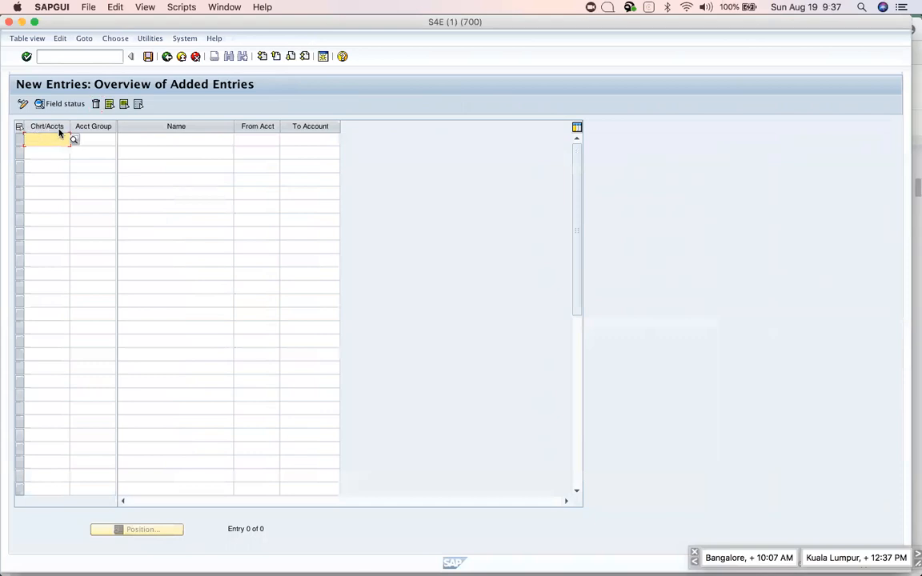
pyautogui.write('APPL')
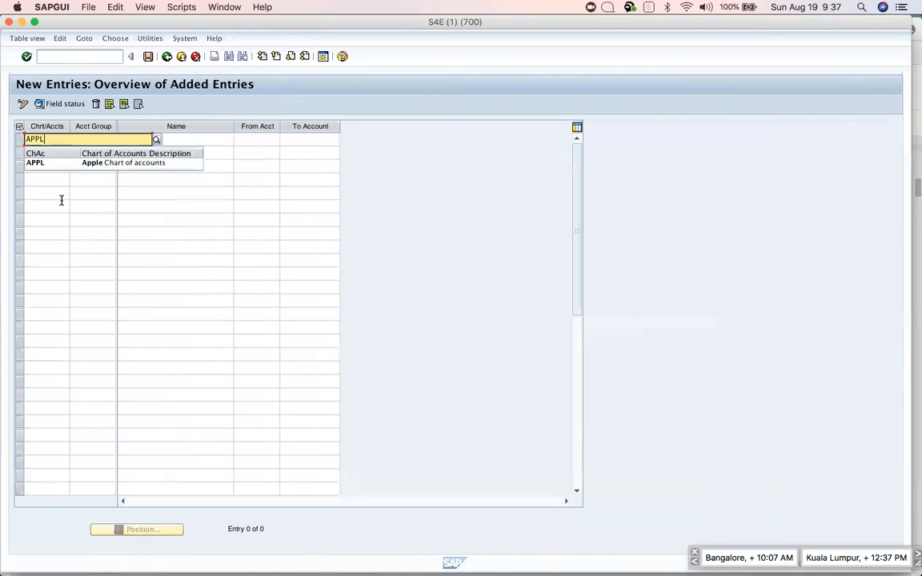
pyautogui.click(36, 163)
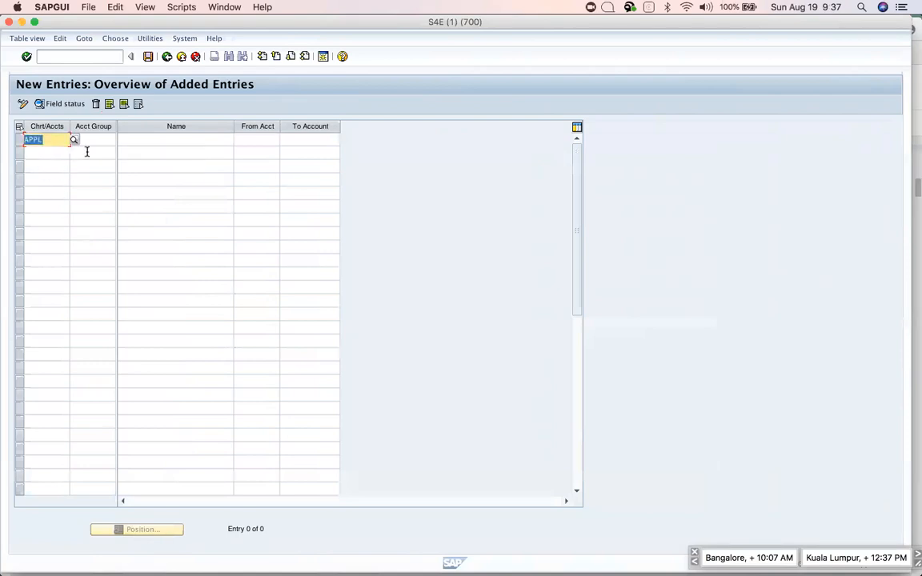
pyautogui.click(99, 140)
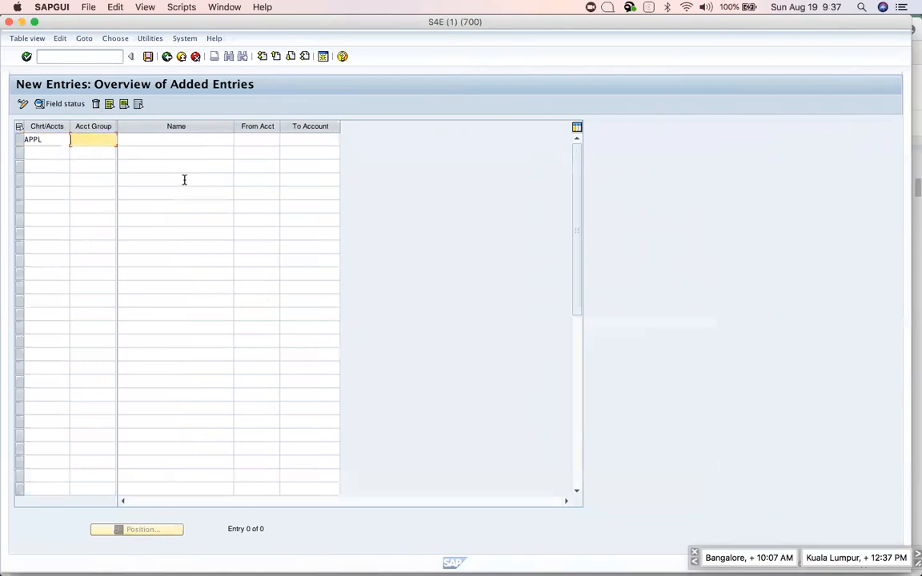
pyautogui.press('super+Tab')
pyautogui.press('super+Tab')
pyautogui.press('super+Tab')
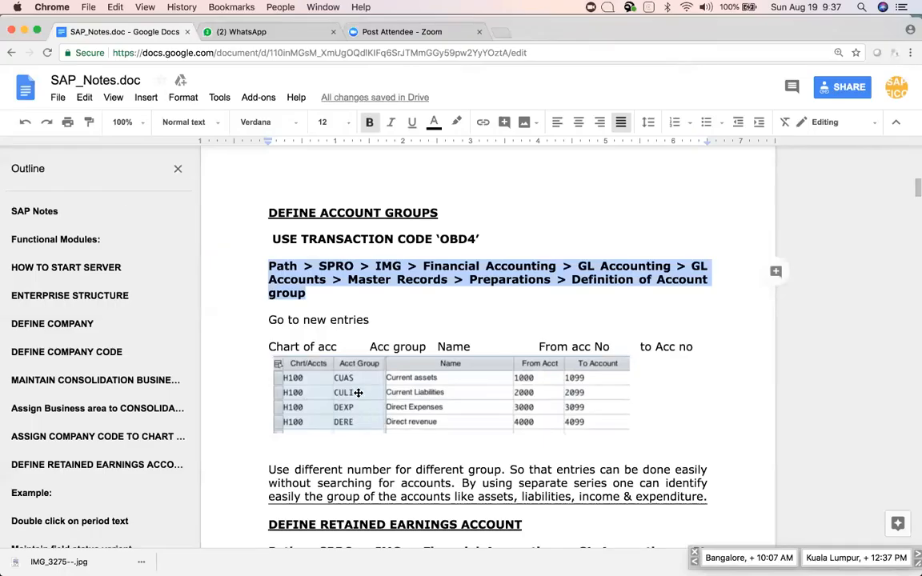
pyautogui.press('super+Tab')
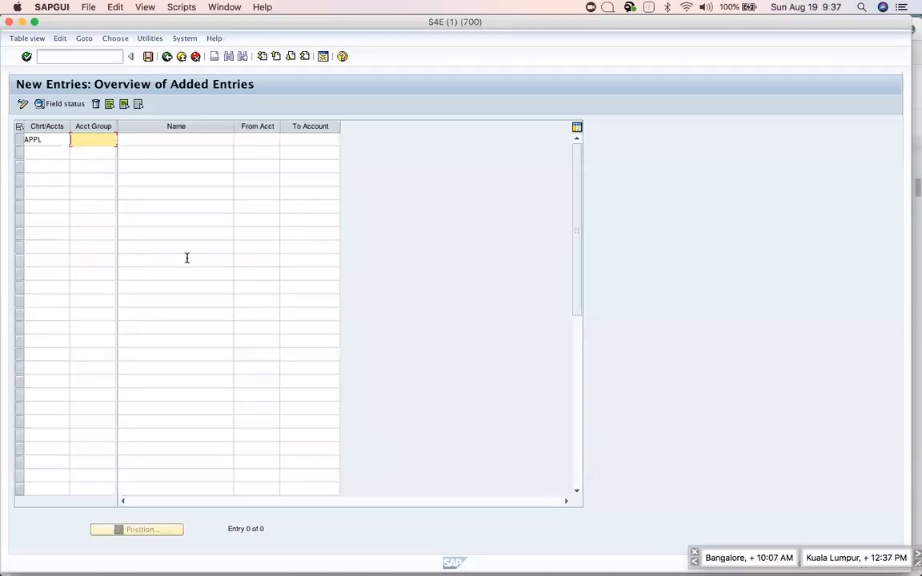
# Enter group CA named Current assets with account range 1000 to 1999.
pyautogui.write('CA')
pyautogui.click(133, 139)
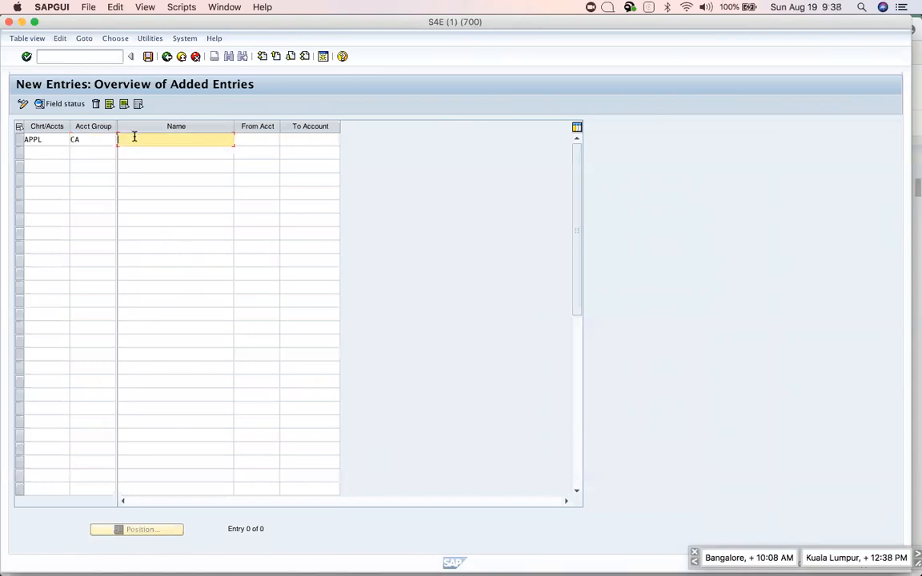
pyautogui.write('CU')
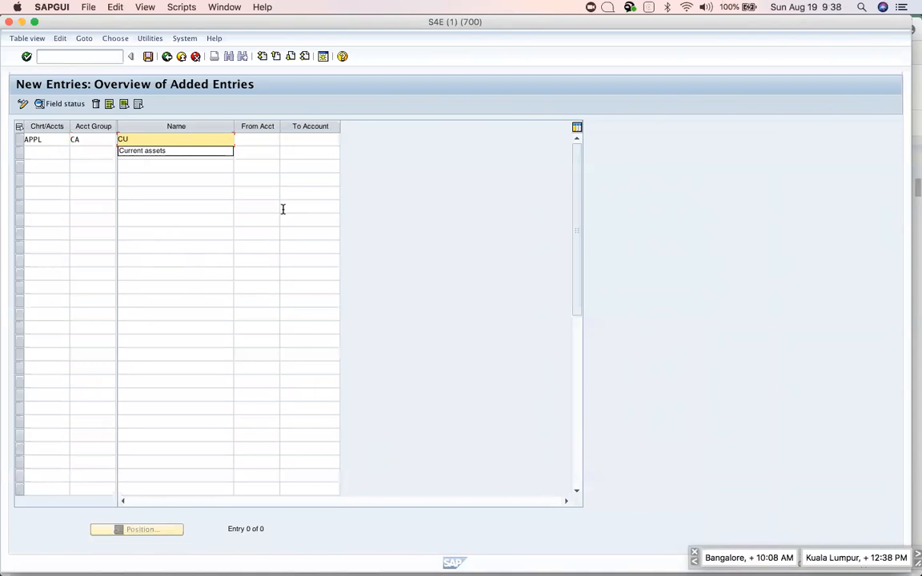
pyautogui.press('Down')
pyautogui.press('Return')
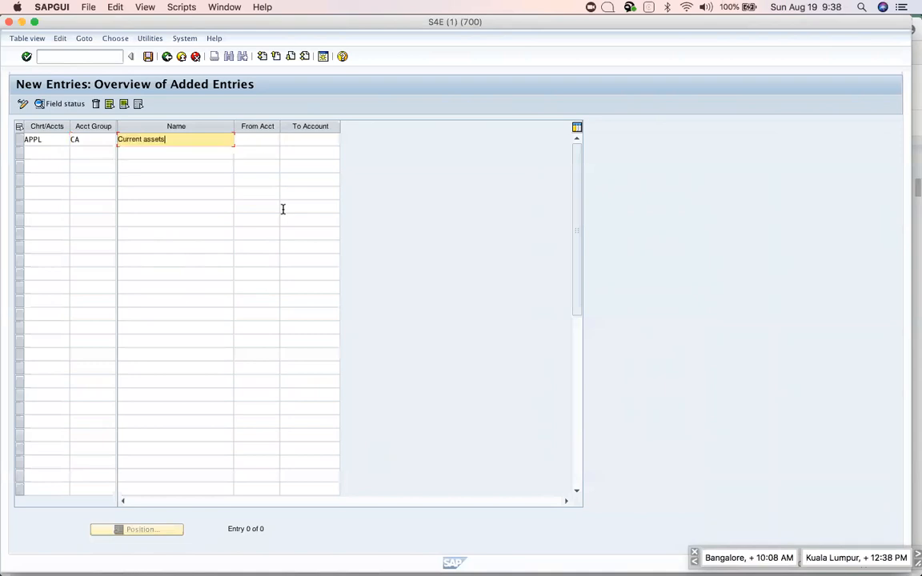
pyautogui.click(247, 135)
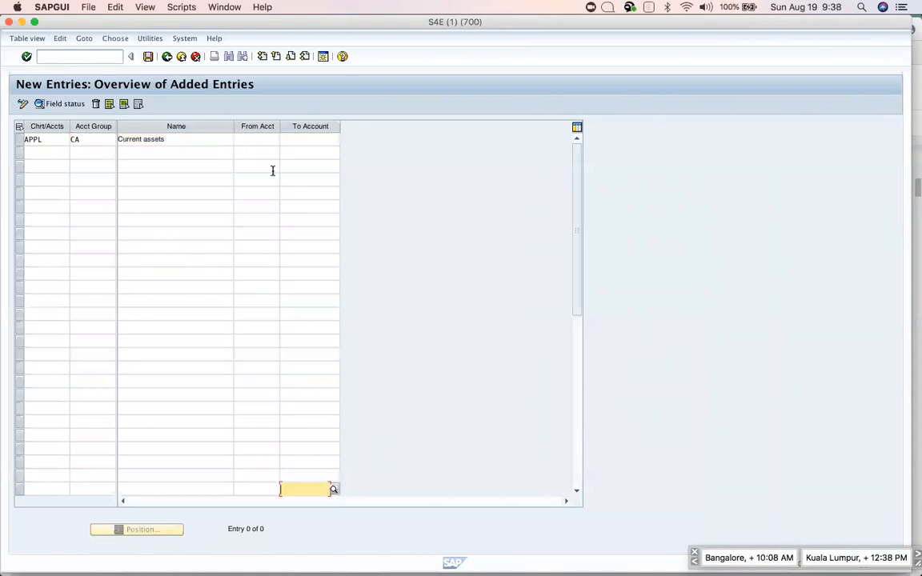
pyautogui.click(250, 138)
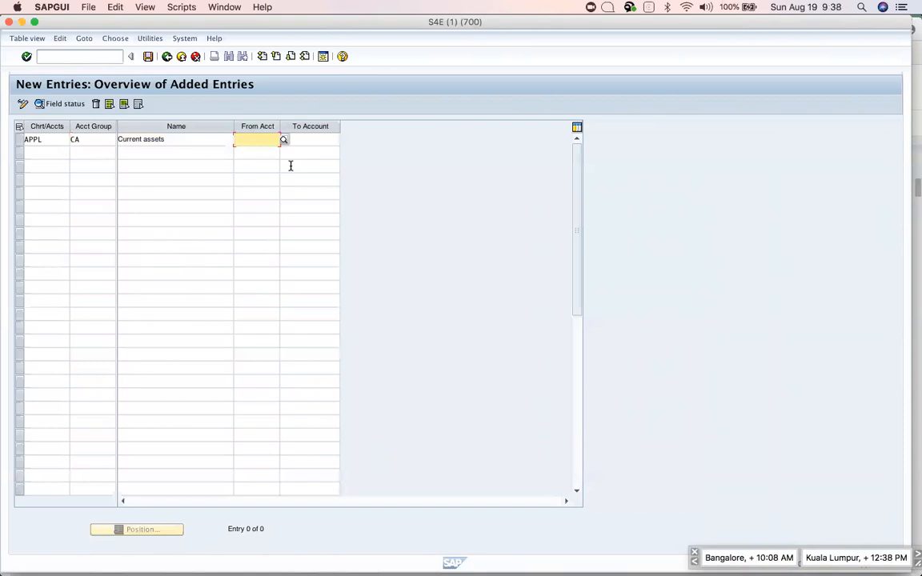
pyautogui.write('1000')
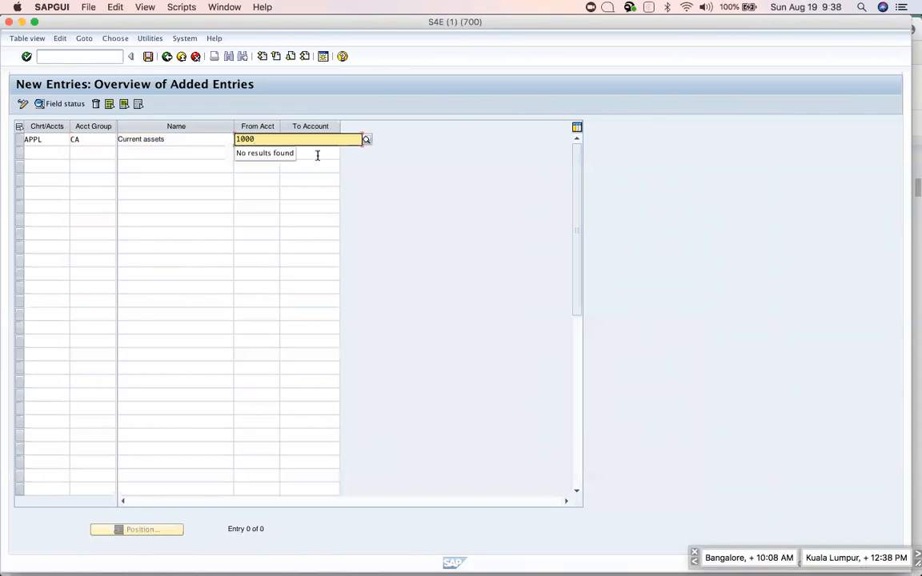
pyautogui.press('Tab')
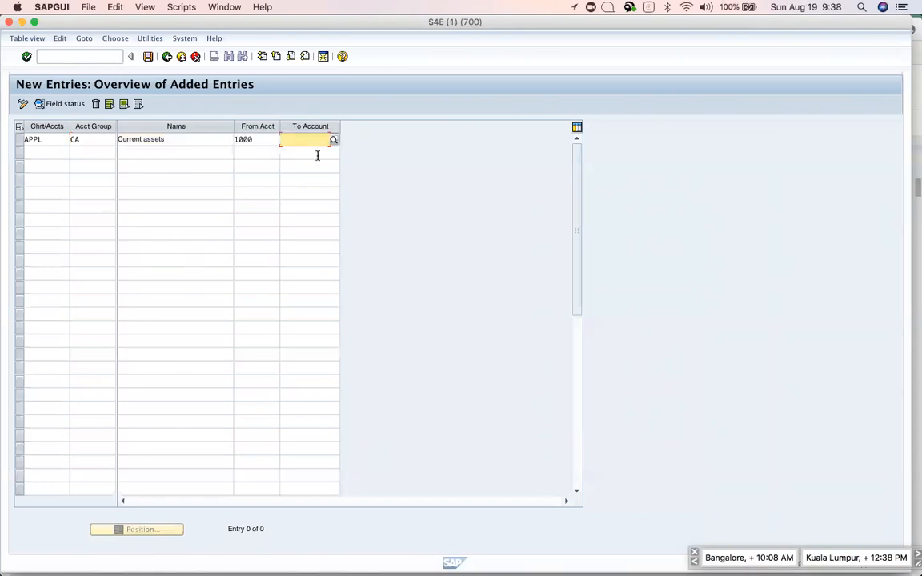
pyautogui.write('1999')
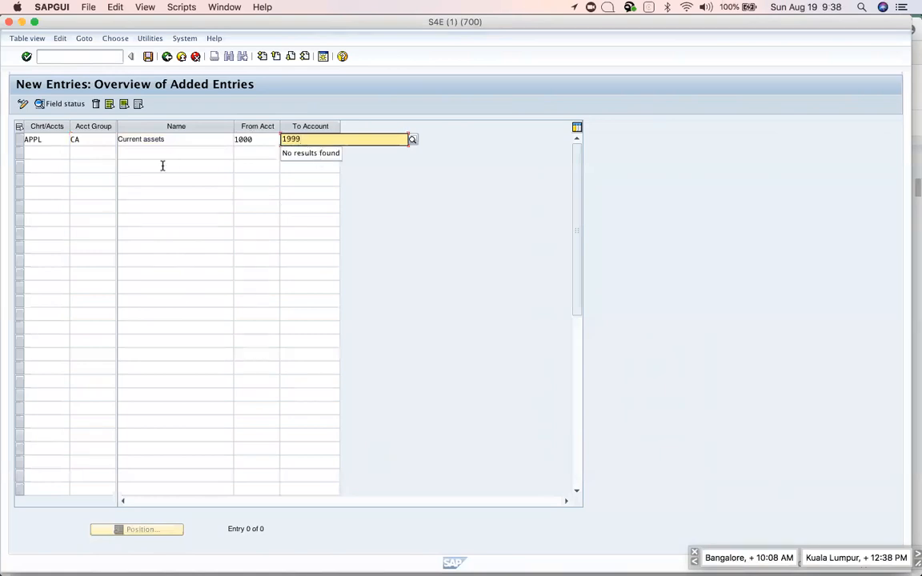
# Fill the second row with chart APPL and account group CL.
pyautogui.click(42, 151)
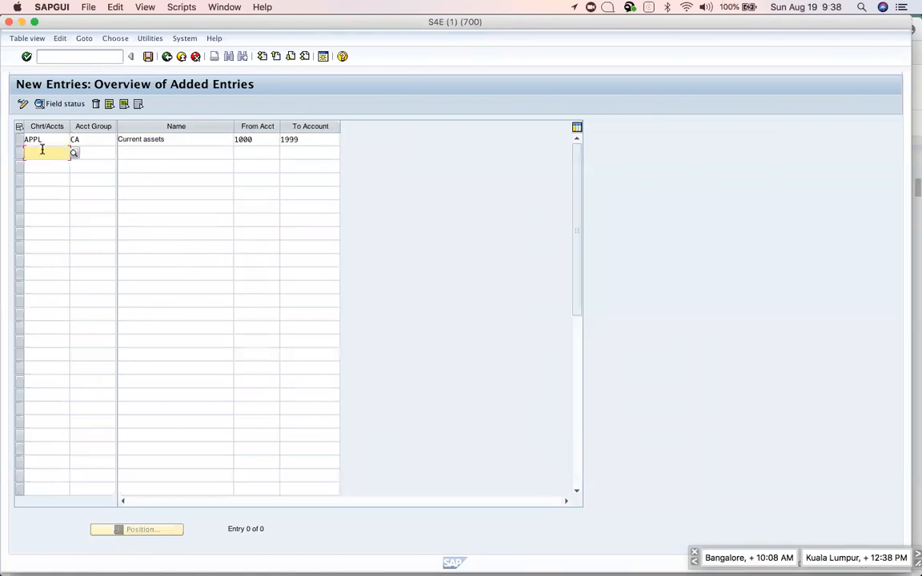
pyautogui.write('APPL')
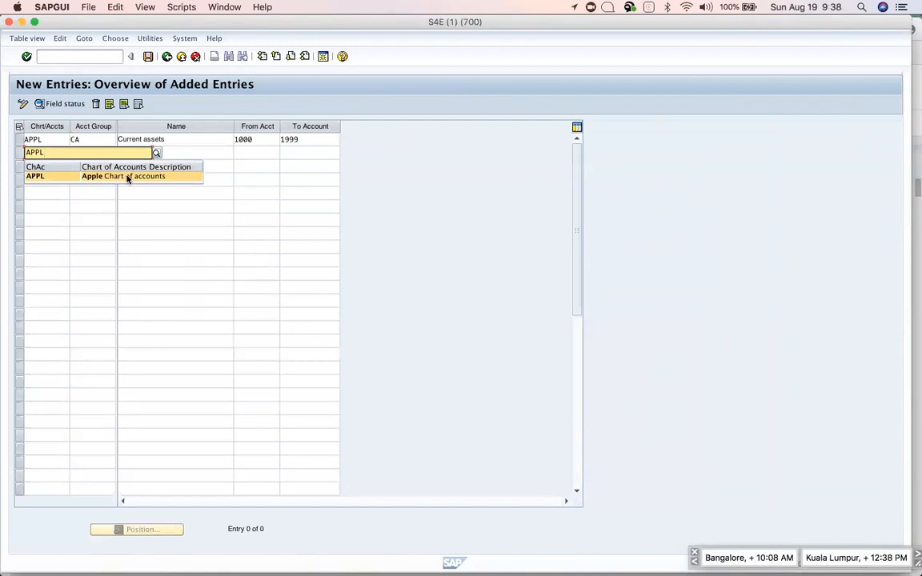
pyautogui.click(128, 177)
pyautogui.click(101, 152)
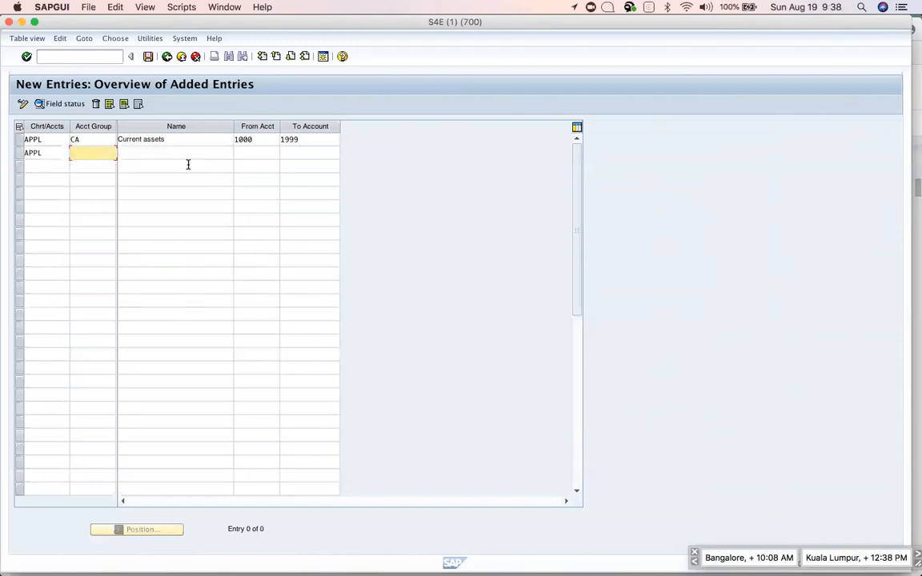
pyautogui.write('CL')
pyautogui.press('Tab')
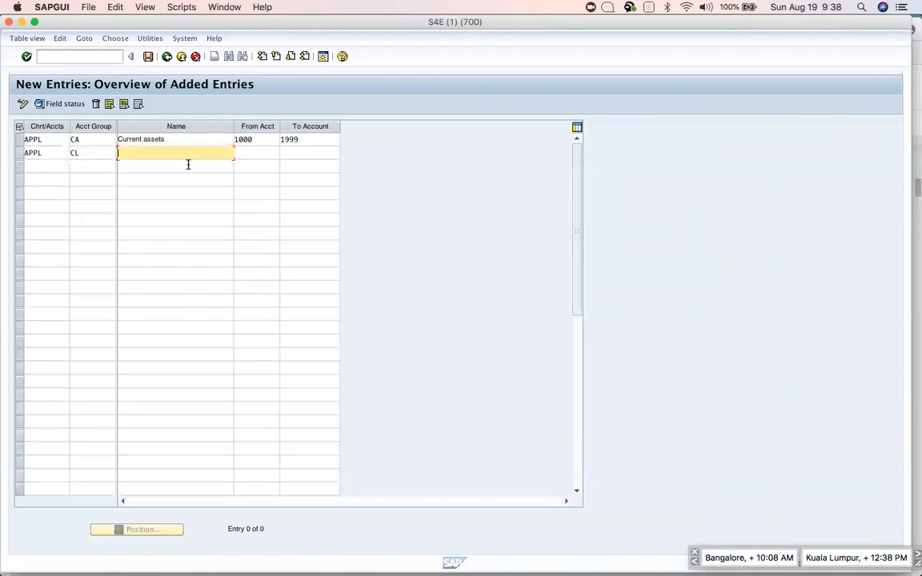
# Name group CL 'Current Liabilities' with account range 2000 to 2999.
pyautogui.write('C')
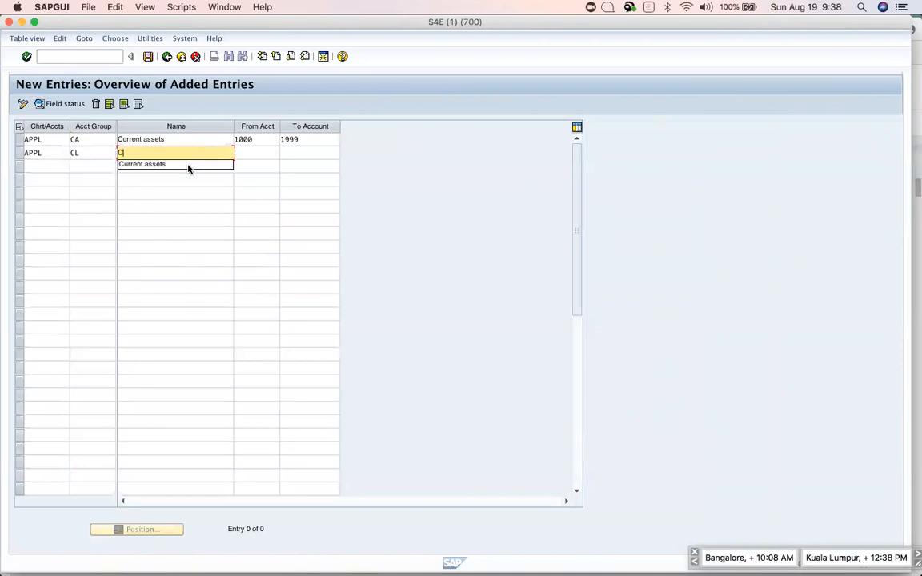
pyautogui.write('urrent Liability')
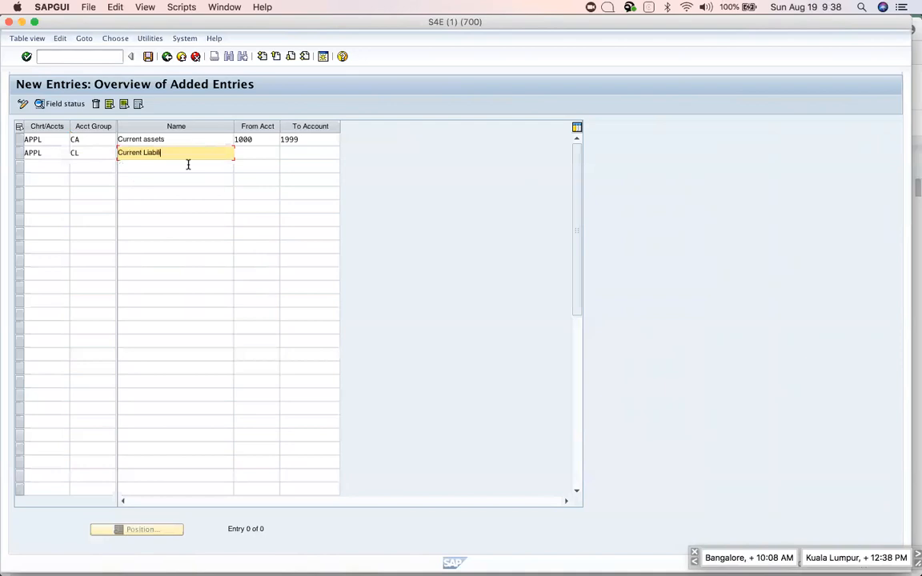
pyautogui.press('BackSpace')
pyautogui.press('BackSpace')
pyautogui.write('ties')
pyautogui.press('Tab')
pyautogui.write('2000')
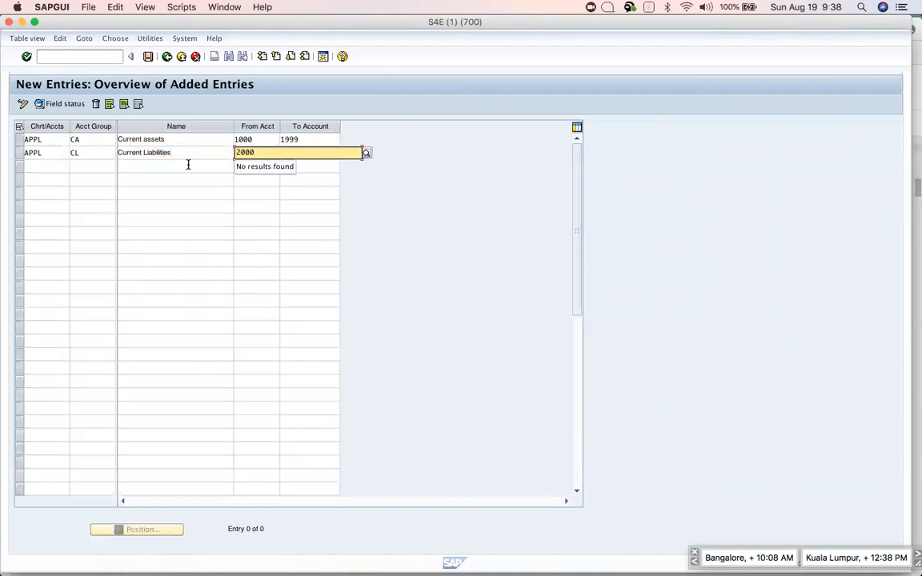
pyautogui.press('Tab')
pyautogui.write('2999')
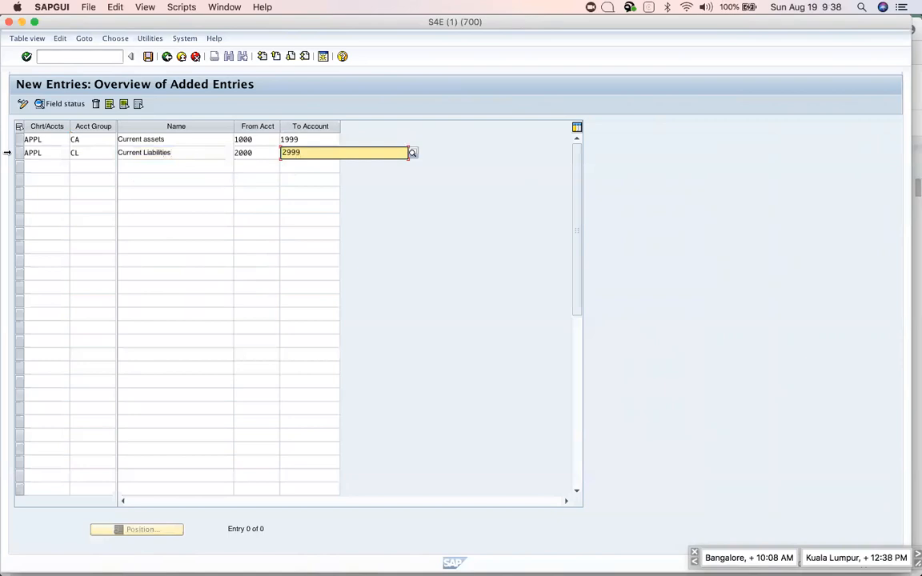
pyautogui.click(34, 165)
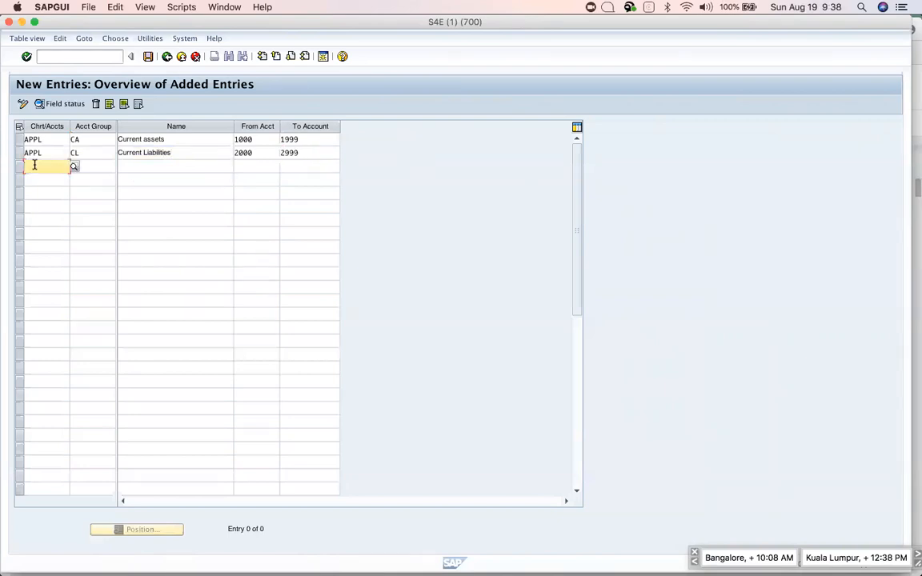
# Fill the third row with chart APPL and account group DE.
pyautogui.write('appl')
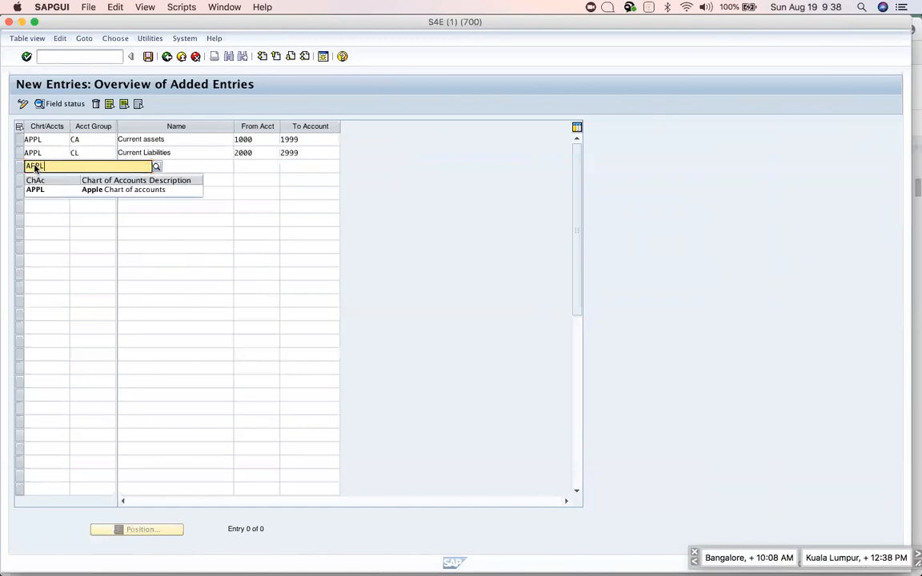
pyautogui.click(44, 191)
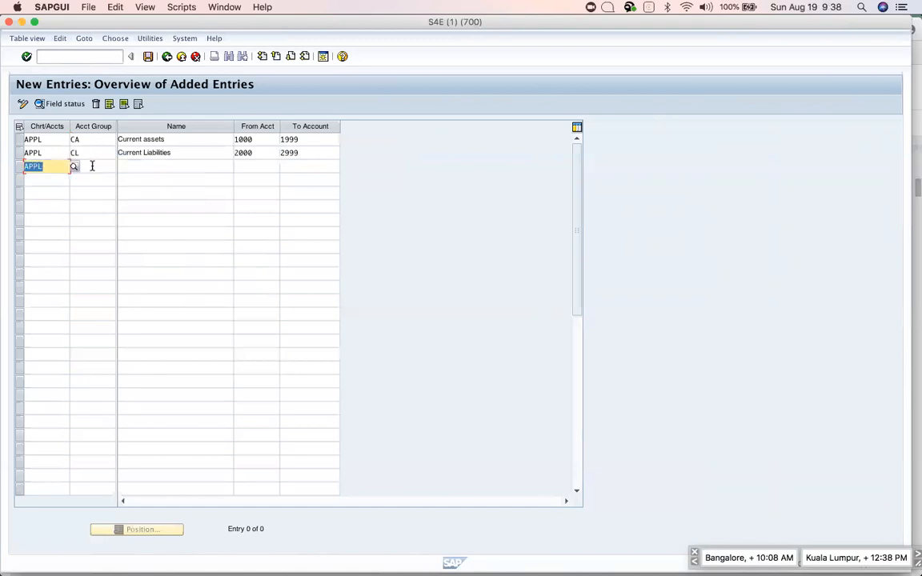
pyautogui.click(90, 165)
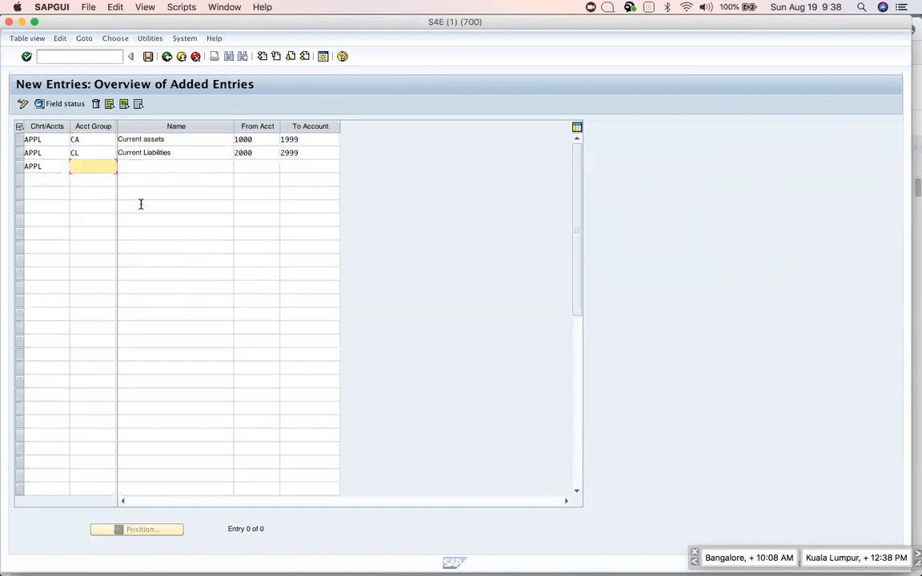
pyautogui.press('super+Tab')
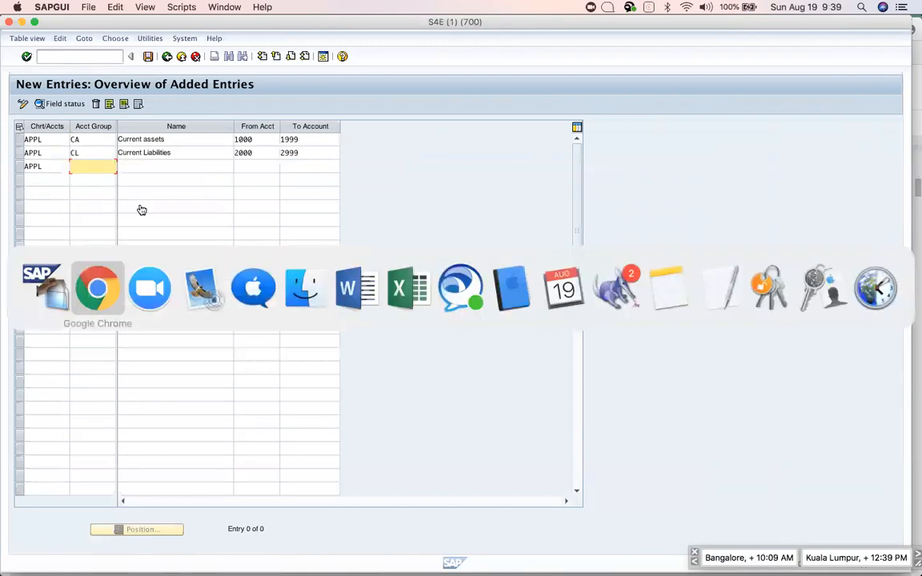
pyautogui.press('super+Tab')
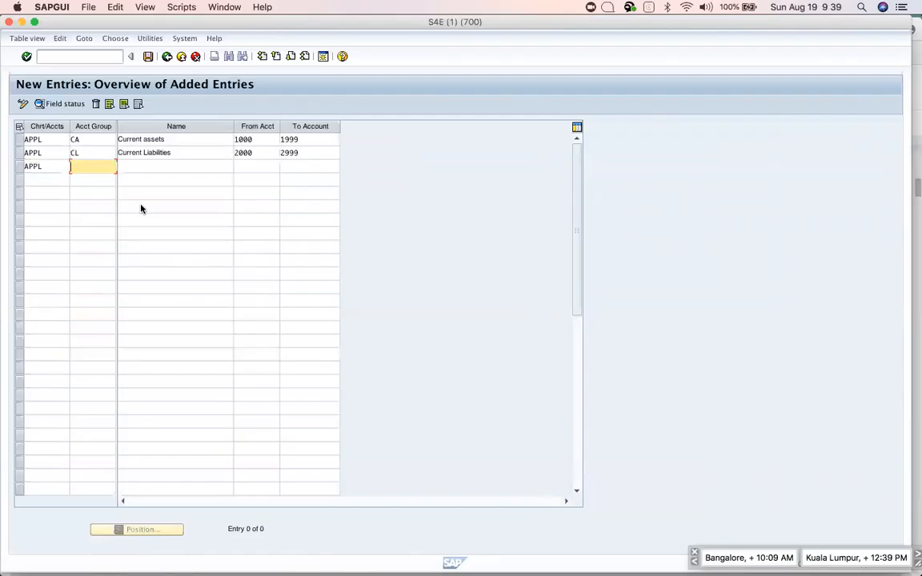
pyautogui.write('DE')
pyautogui.press('Tab')
# Name group DE 'Direct Expenses' with account range 3000 to 3999.
pyautogui.write('DIREC')
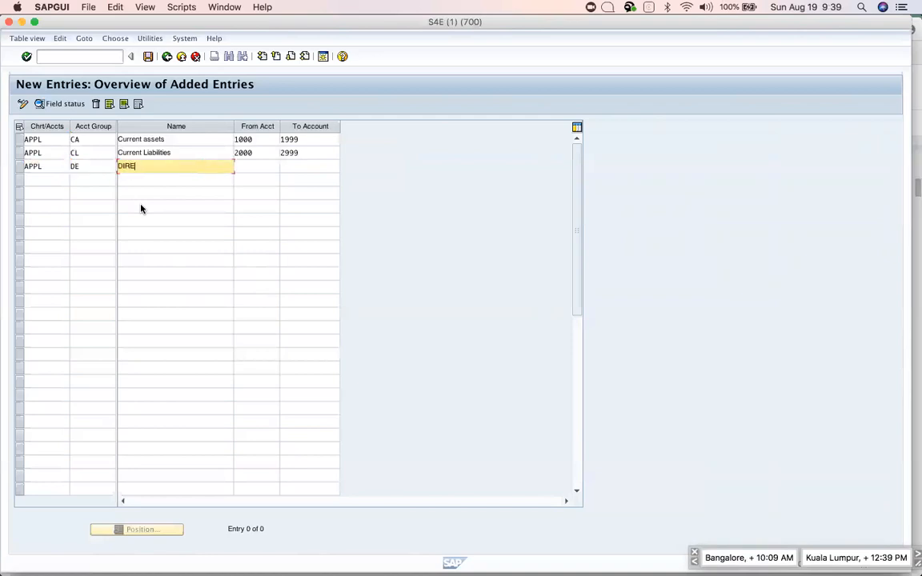
pyautogui.press('BackSpace')
pyautogui.press('BackSpace')
pyautogui.press('BackSpace')
pyautogui.press('BackSpace')
pyautogui.write('irect Expenses')
pyautogui.press('Tab')
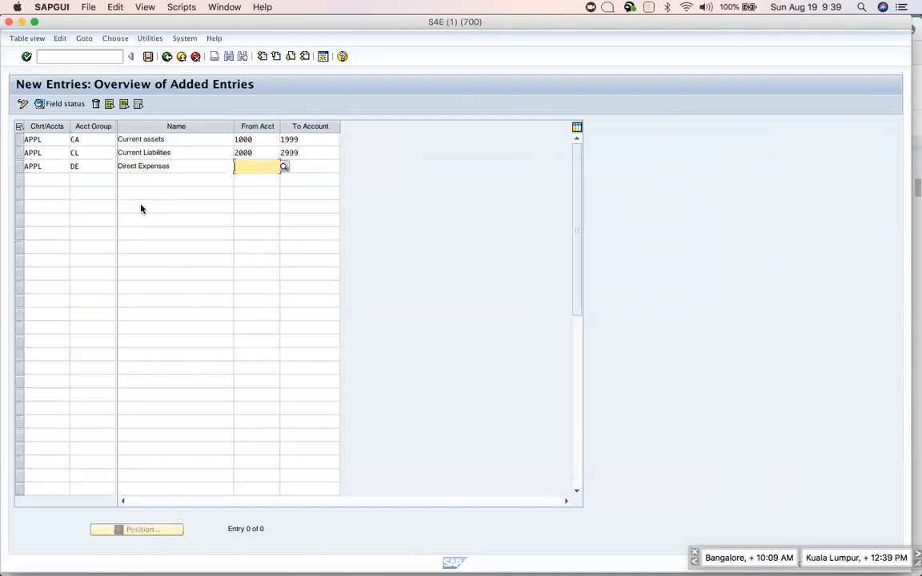
pyautogui.write('3000')
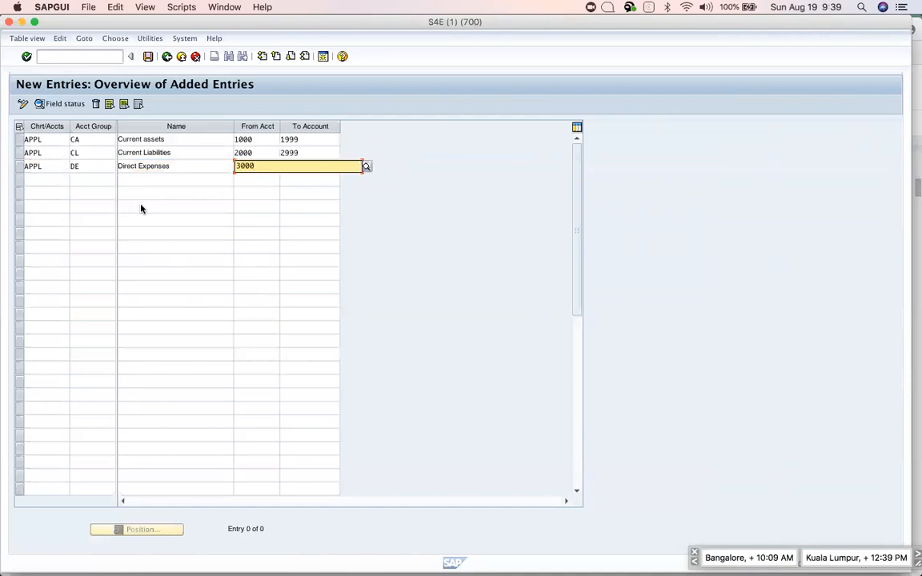
pyautogui.press('Tab')
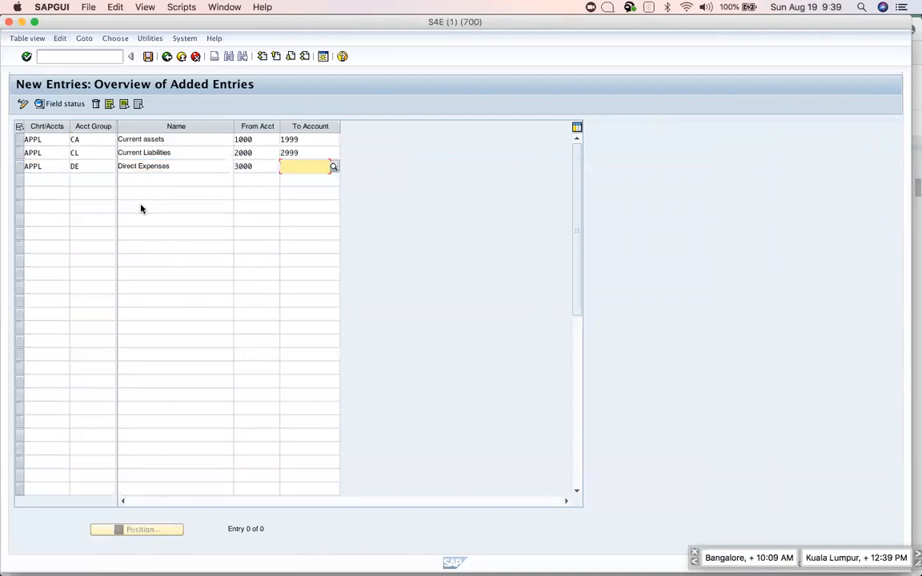
pyautogui.write('3999')
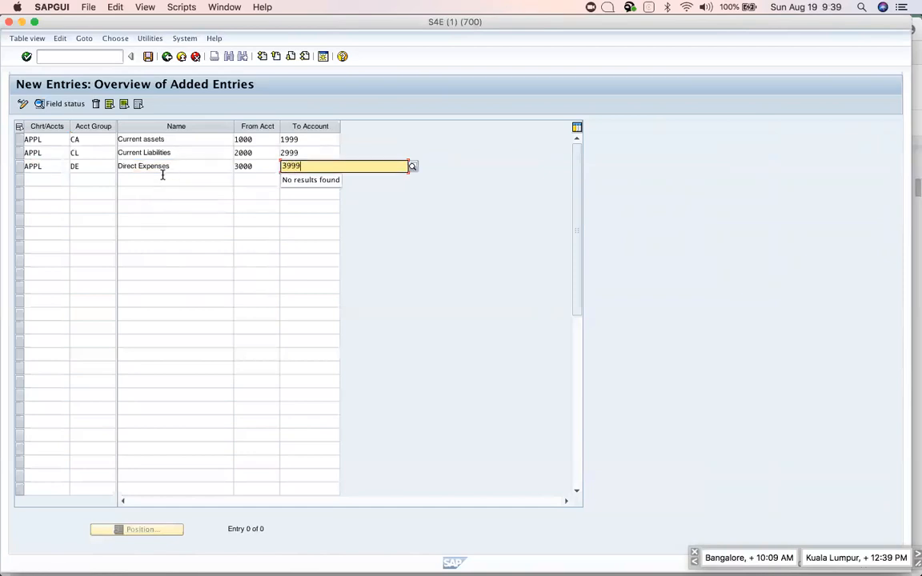
pyautogui.click(162, 176)
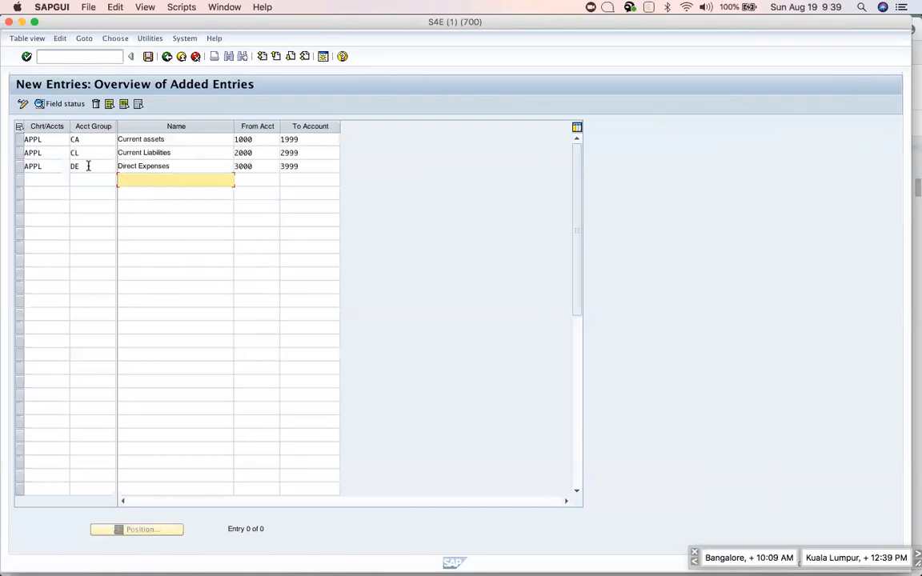
pyautogui.click(33, 178)
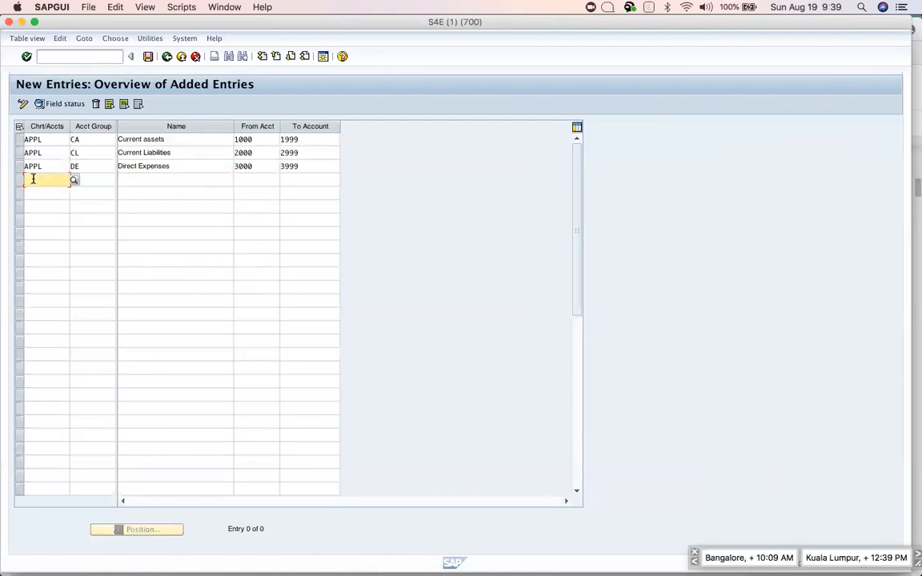
# Fill the fourth row with chart APPL and account group DR.
pyautogui.write('appl')
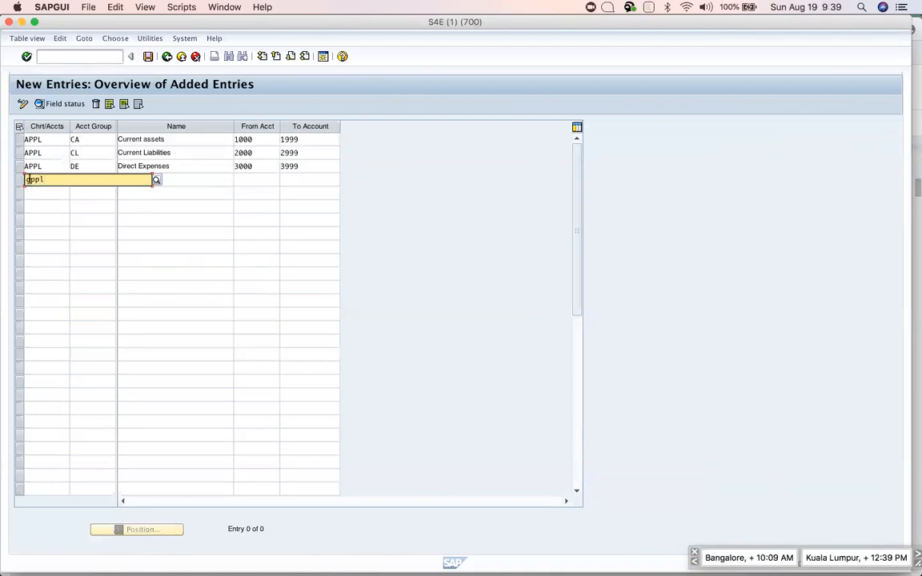
pyautogui.click(46, 202)
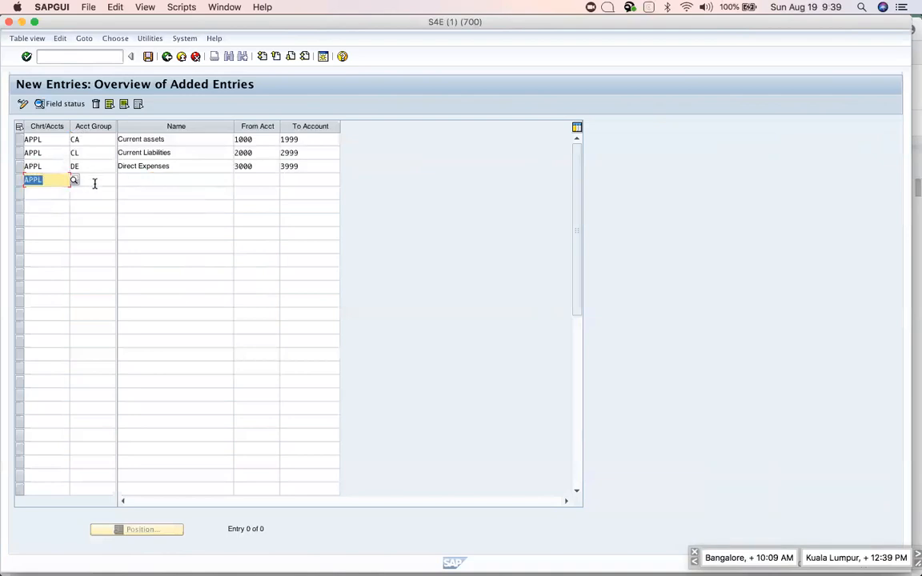
pyautogui.click(92, 181)
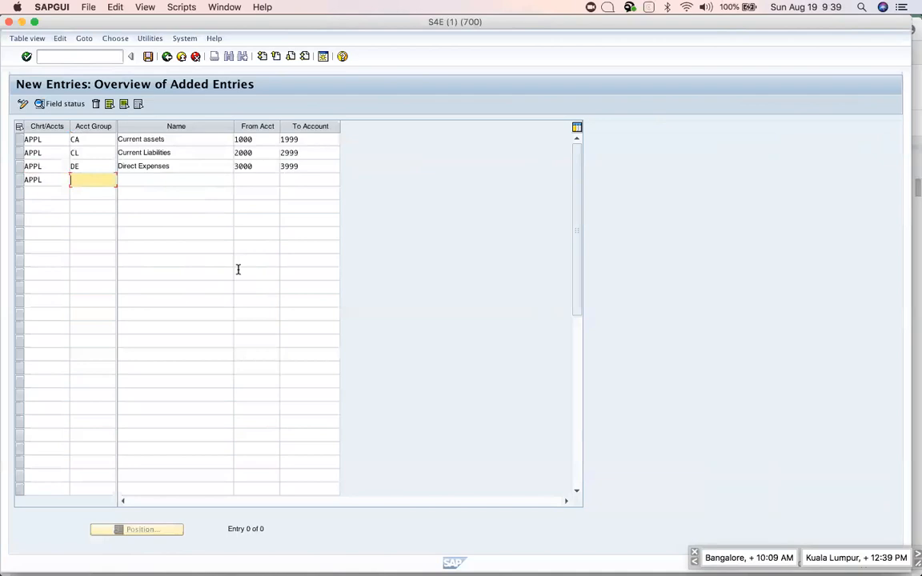
pyautogui.press('super+Tab')
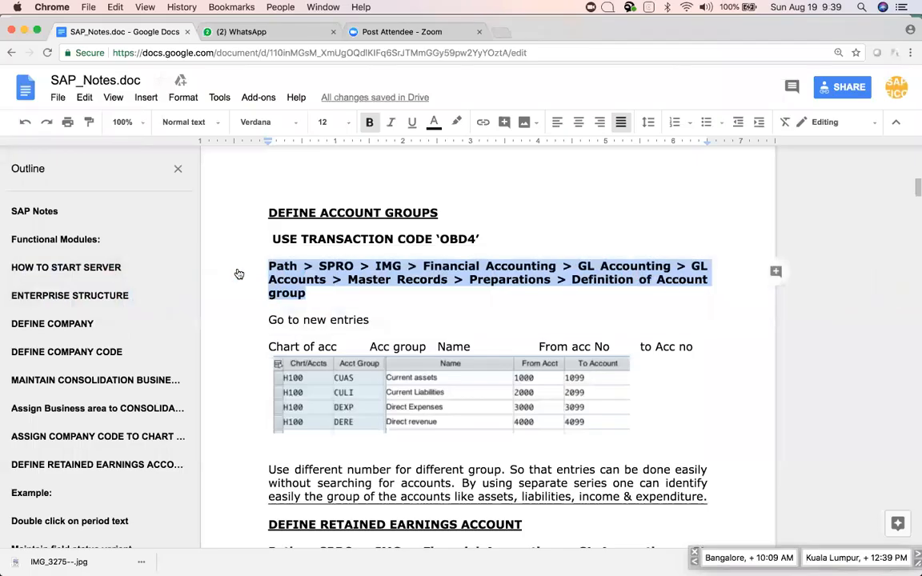
pyautogui.press('super+Tab')
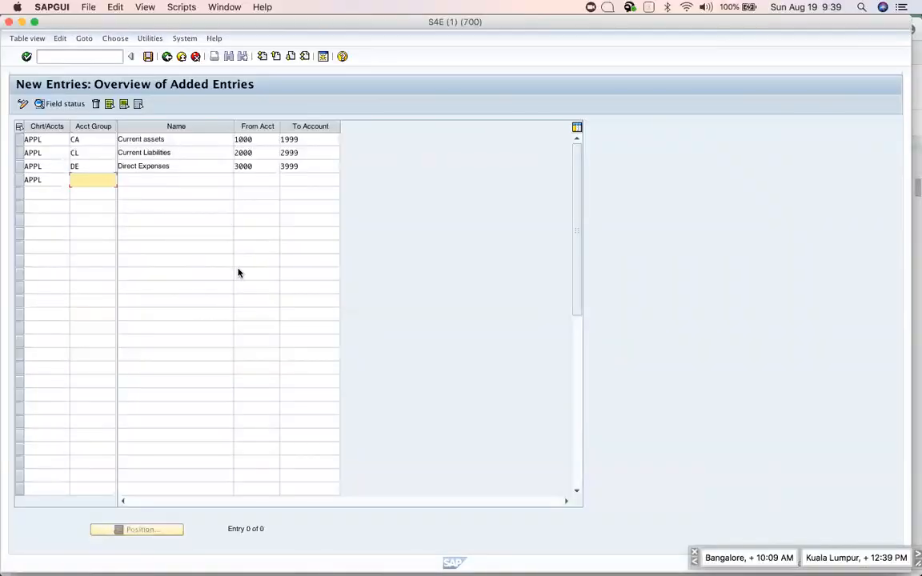
pyautogui.write('DR')
pyautogui.press('Tab')
# Name group DR 'Direct Revenue' and enter range 4000 to 4999.
pyautogui.write('D')
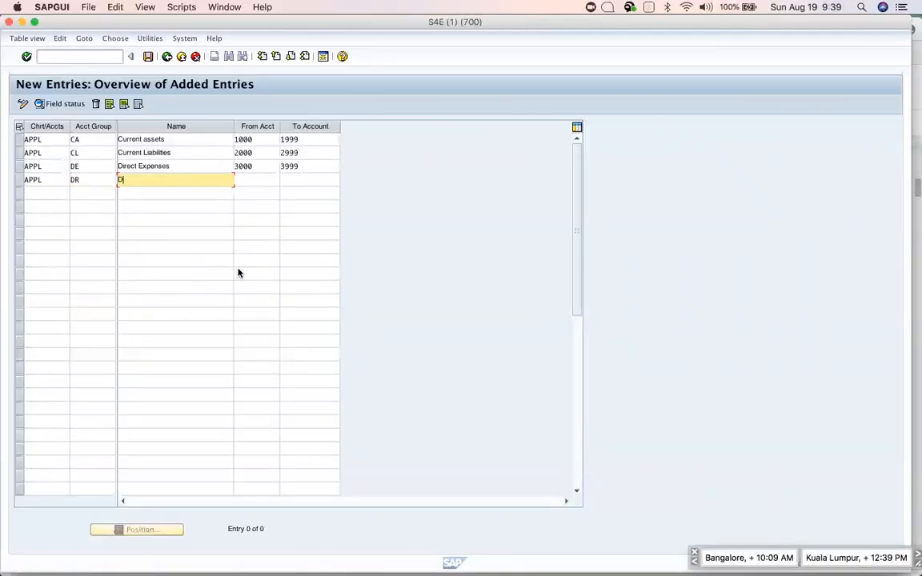
pyautogui.write('irect ')
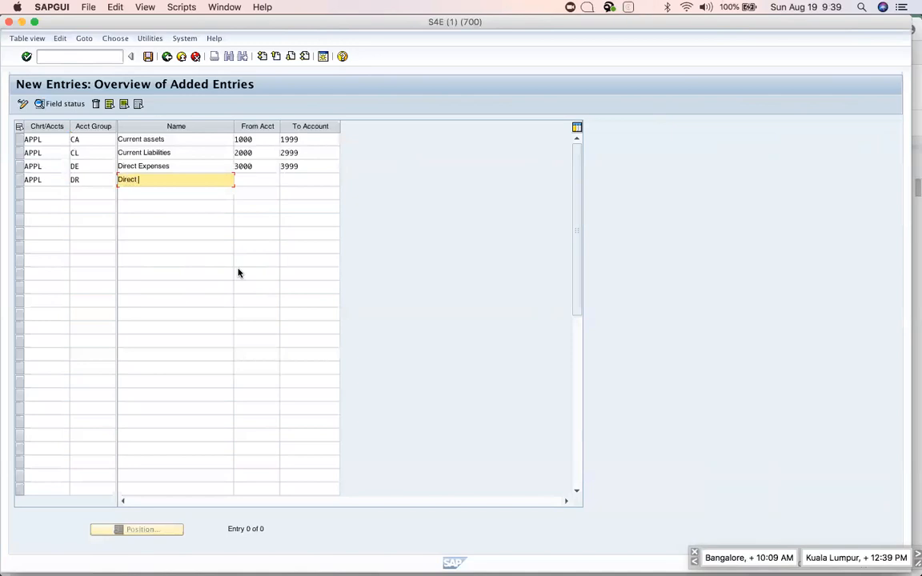
pyautogui.write('Revenue')
pyautogui.press('Tab')
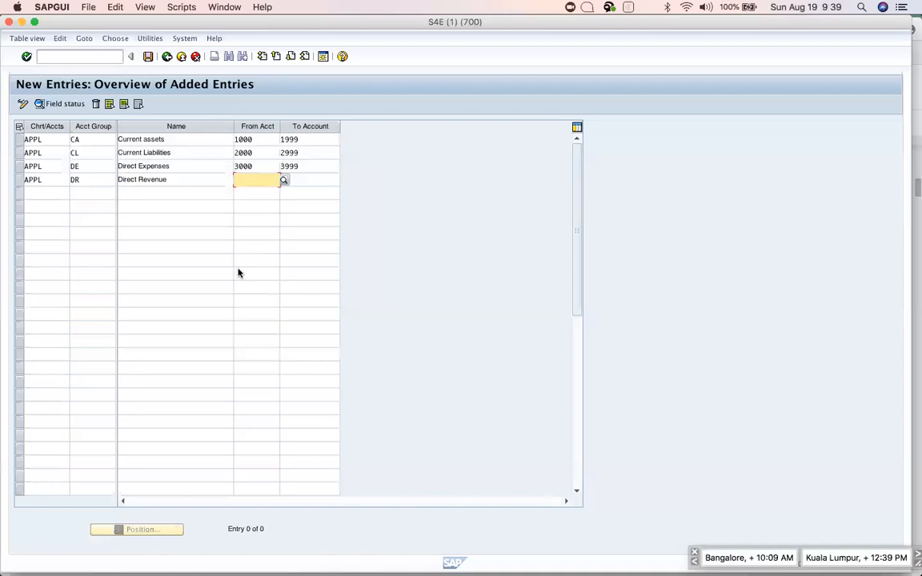
pyautogui.write('4000')
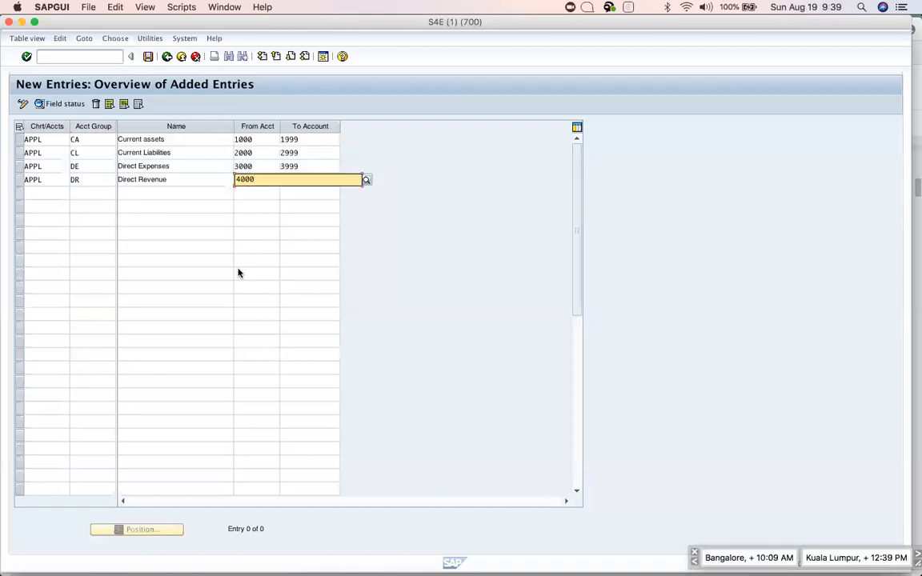
pyautogui.press('Tab')
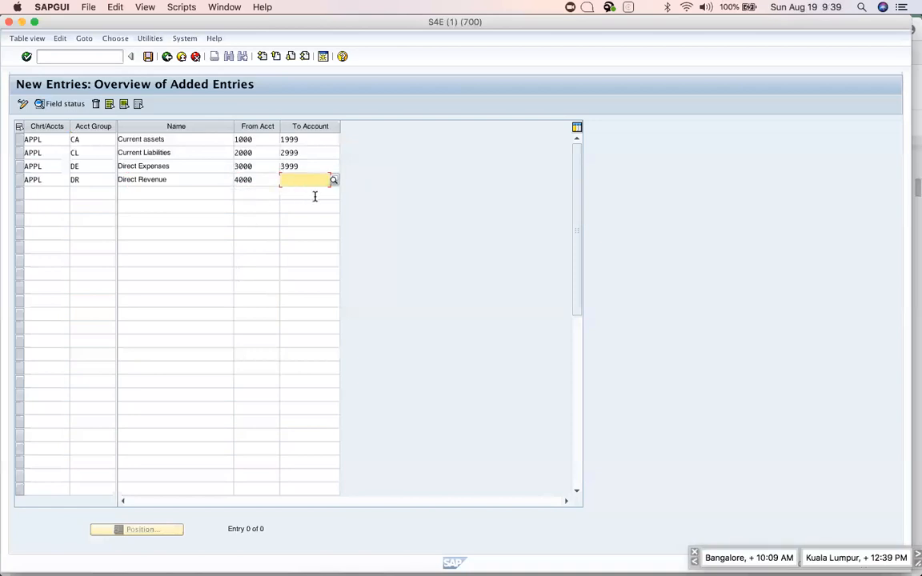
pyautogui.write('4999')
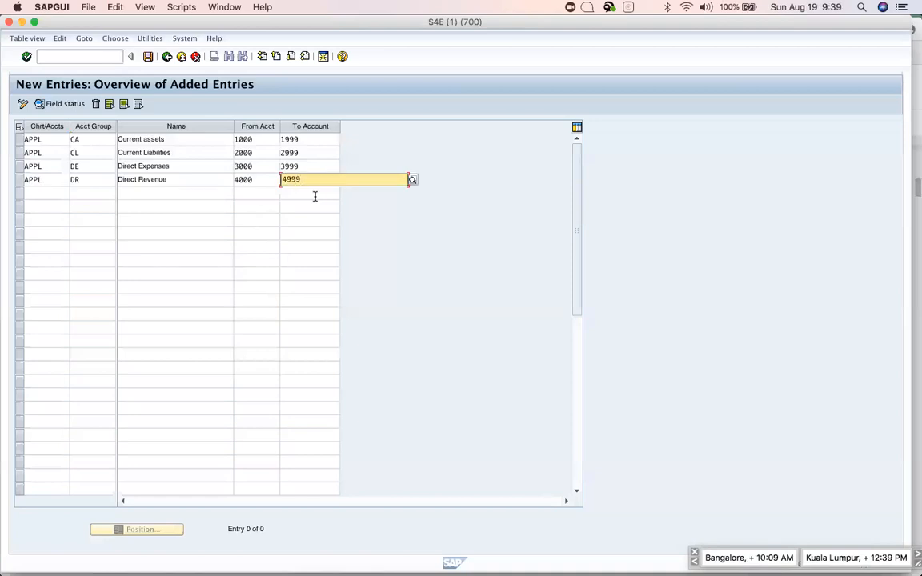
# Correct the Direct Revenue range start to 4000 and confirm 4999 as its end.
pyautogui.click(262, 180)
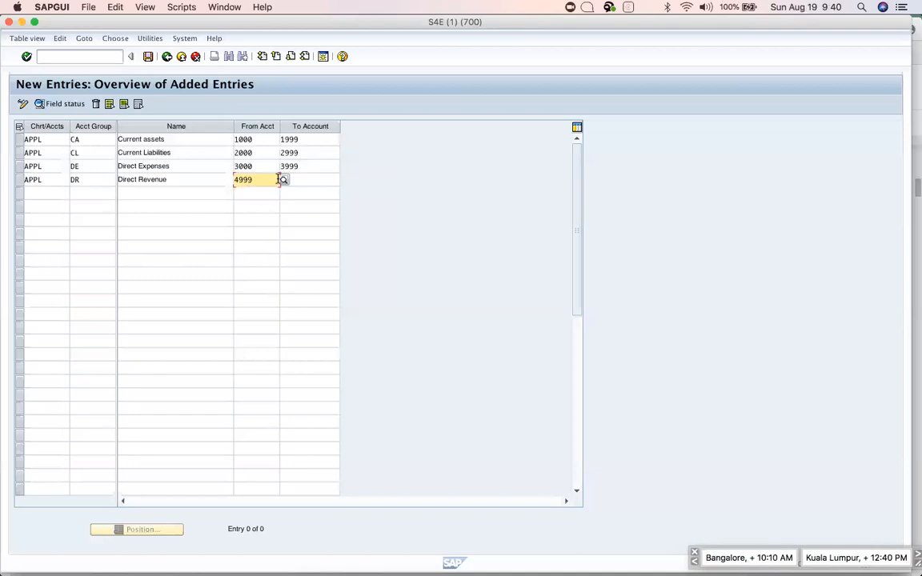
pyautogui.click(279, 180)
pyautogui.write('4')
pyautogui.write('0')
pyautogui.write('4000')
pyautogui.press('BackSpace')
pyautogui.press('BackSpace')
pyautogui.press('BackSpace')
pyautogui.press('BackSpace')
pyautogui.press('BackSpace')
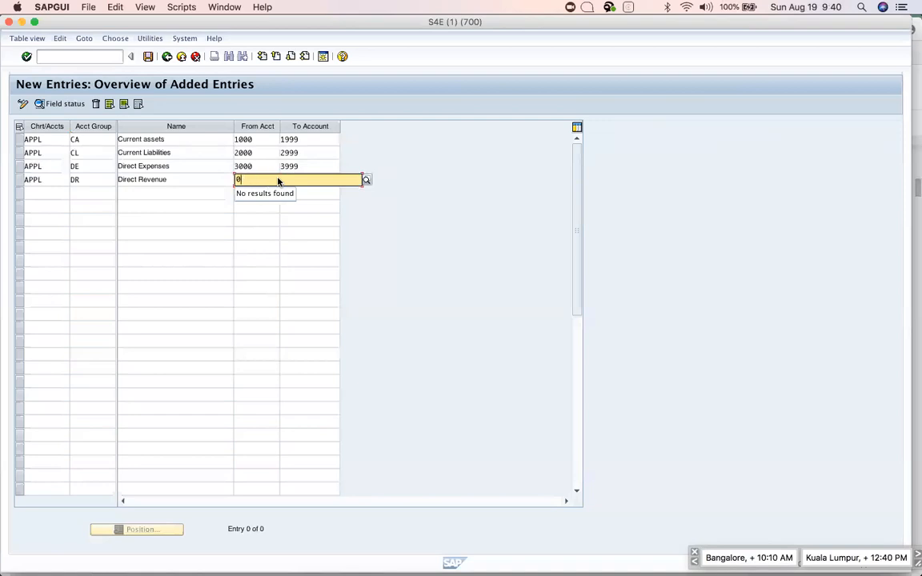
pyautogui.write('0')
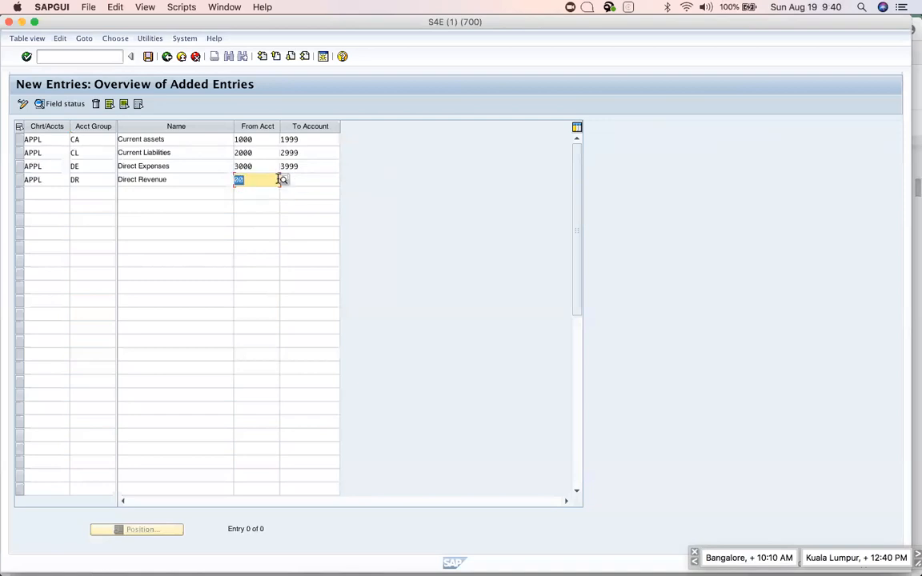
pyautogui.write('4000')
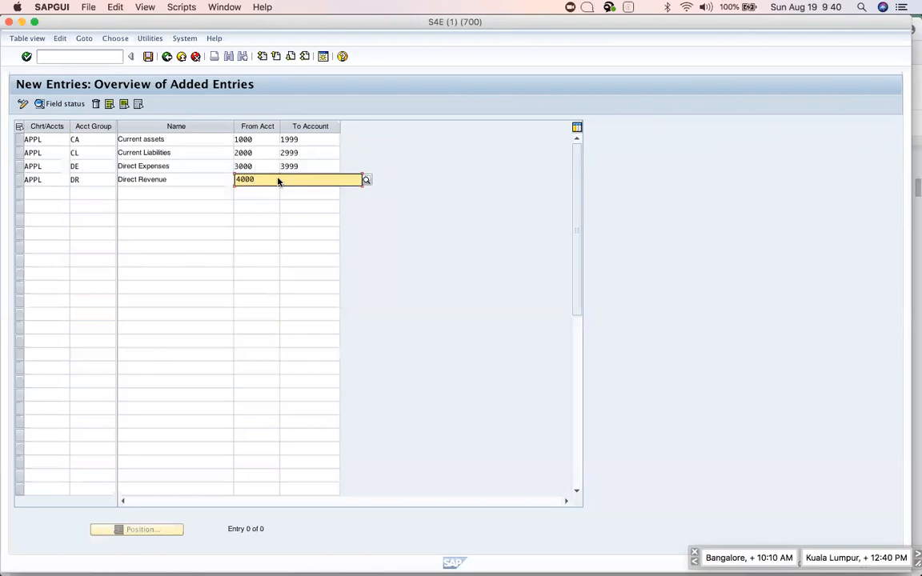
pyautogui.press('Tab')
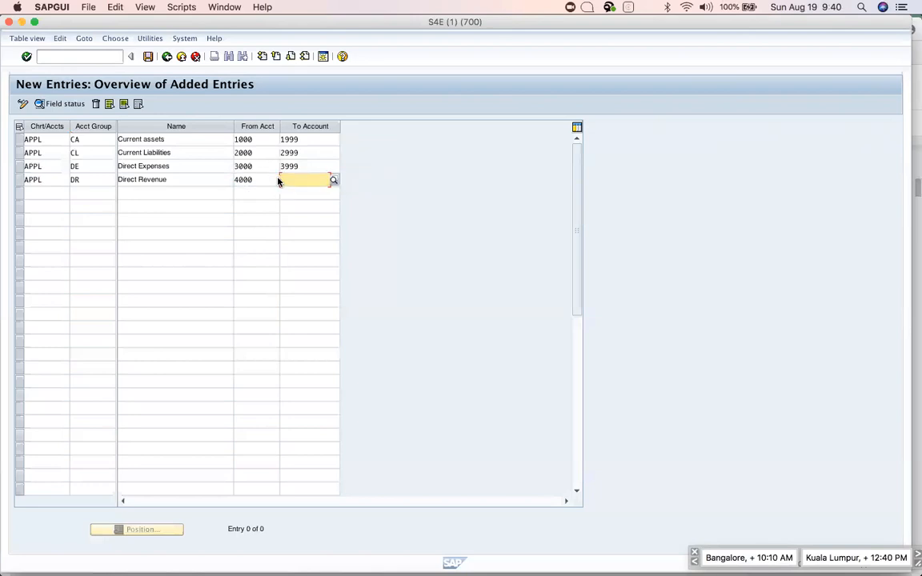
pyautogui.write('4999')
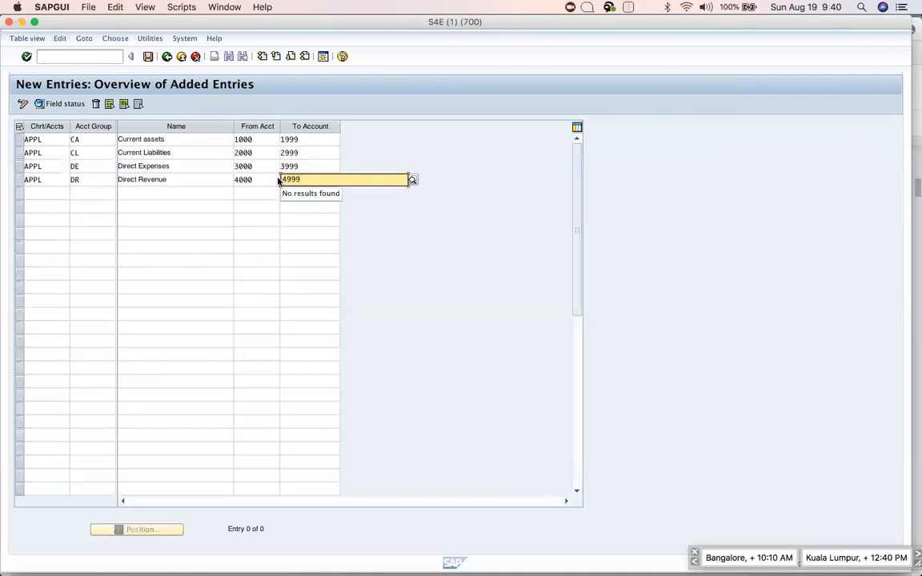
pyautogui.press('Return')
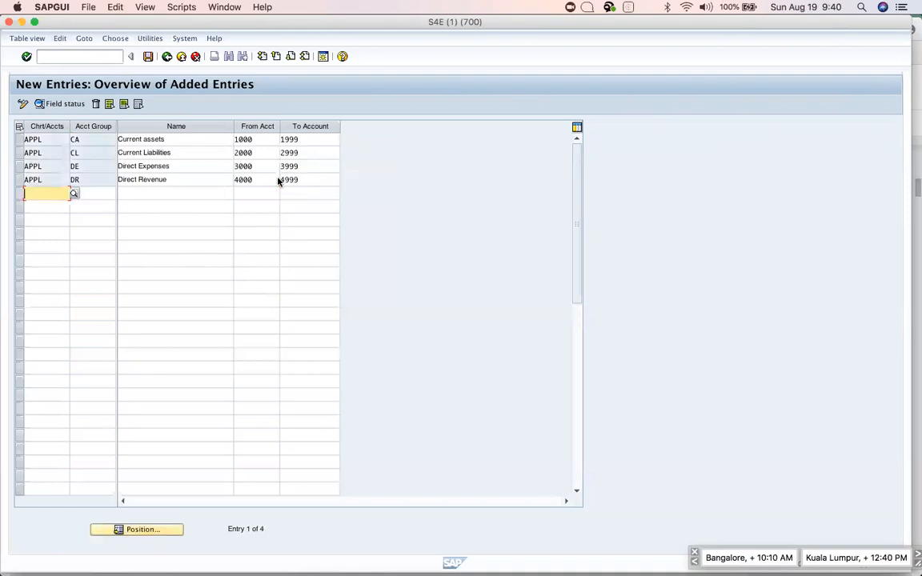
# Save the four APPL account groups under the customizing request and return to the implementation guide.
pyautogui.click(148, 56)
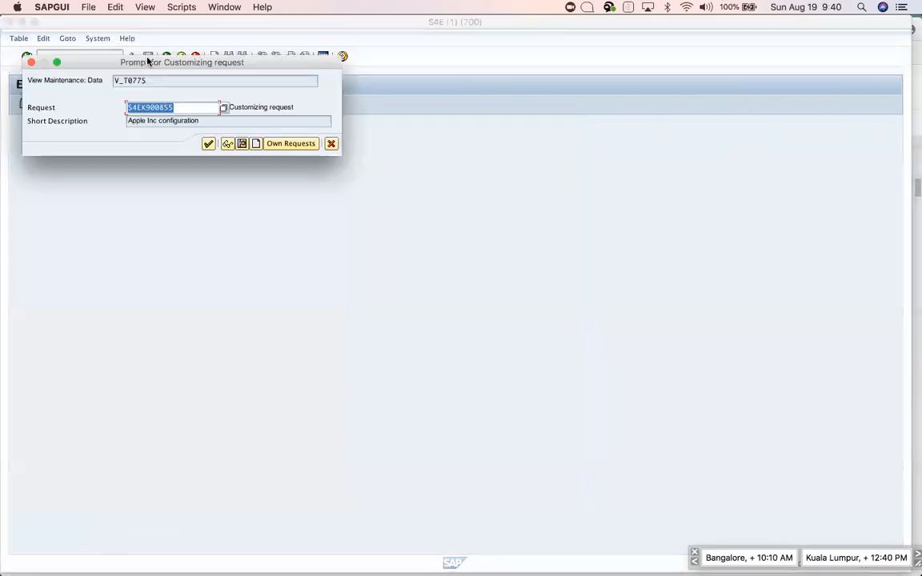
pyautogui.click(207, 143)
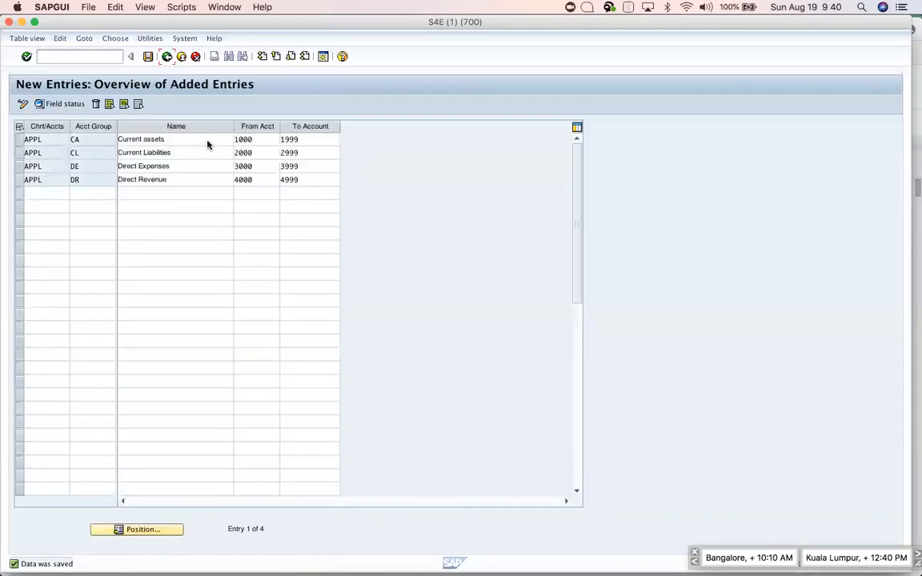
pyautogui.click(166, 56)
pyautogui.click(166, 56)
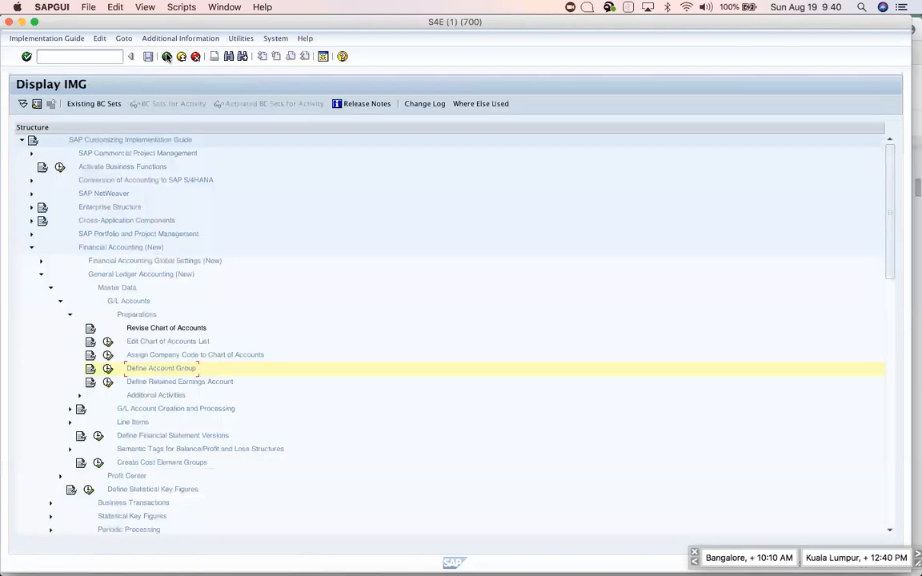
pyautogui.press('super+Tab')
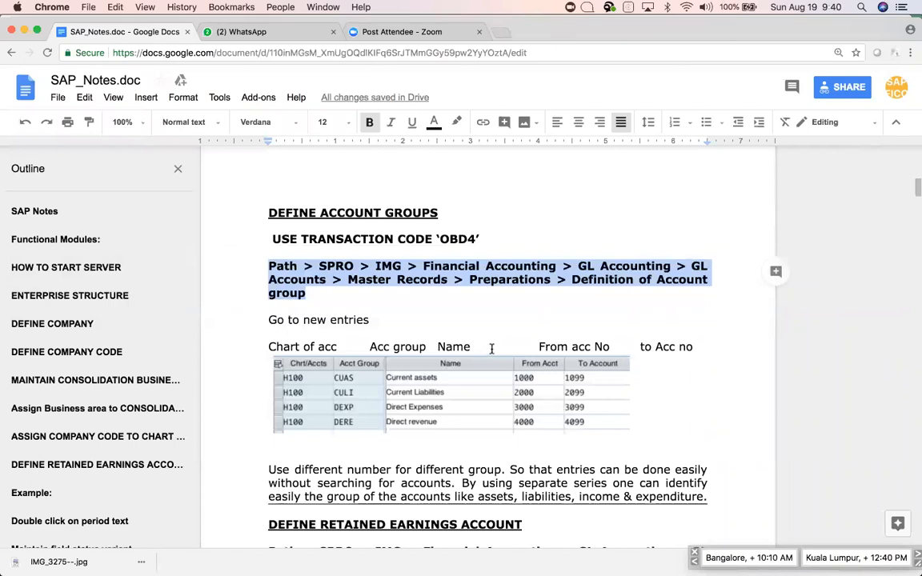
# Scroll the SAP notes down to the DEFINE RETAINED EARNINGS ACCOUNT heading.
pyautogui.scroll(-4, 520, 356)
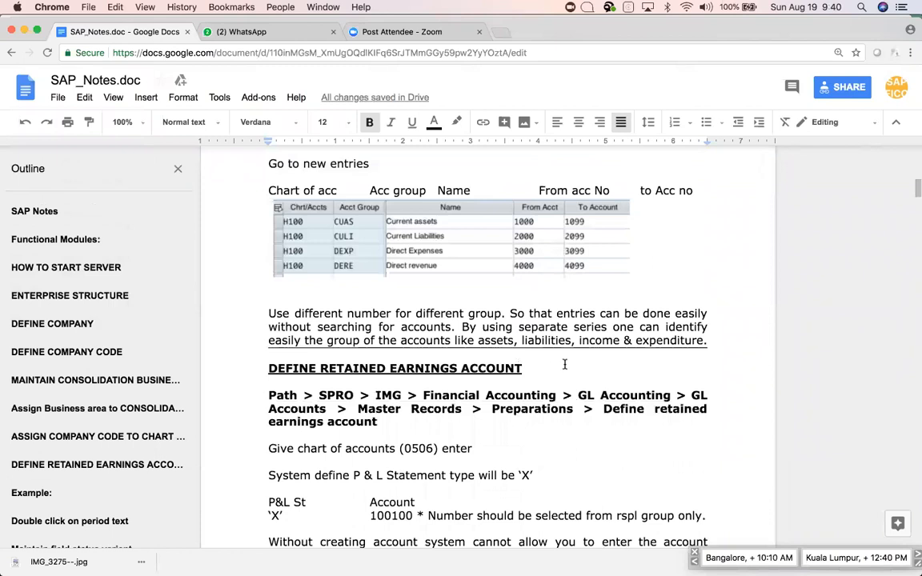
pyautogui.scroll(-1, 565, 365)
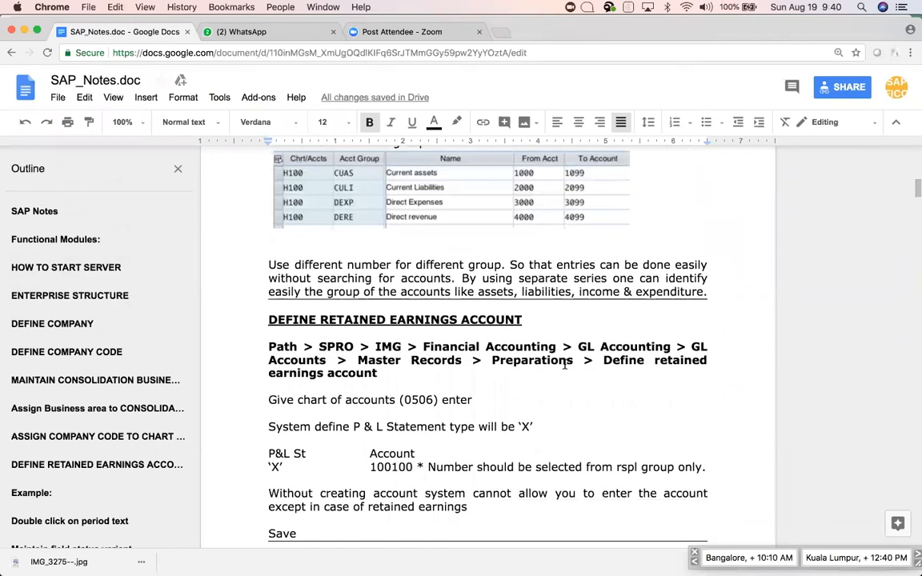
pyautogui.click(537, 320)
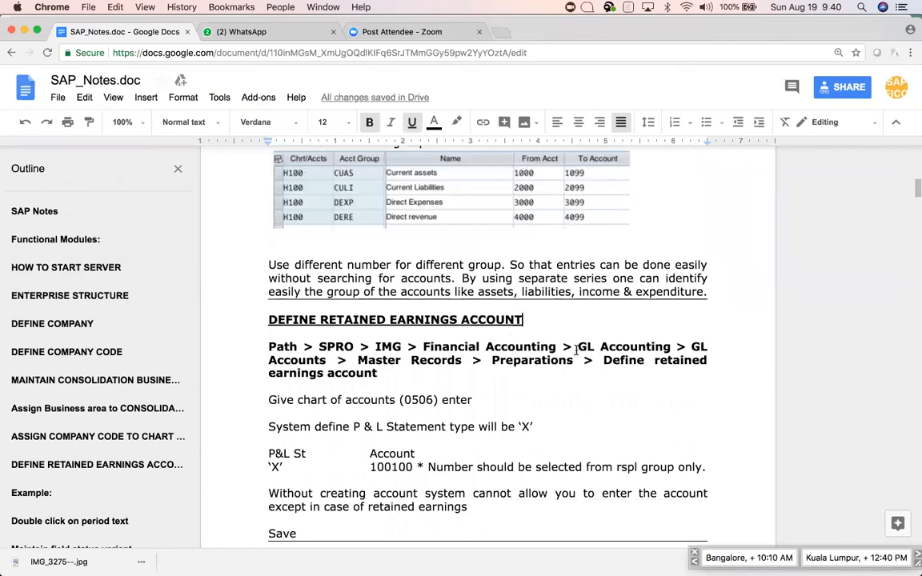
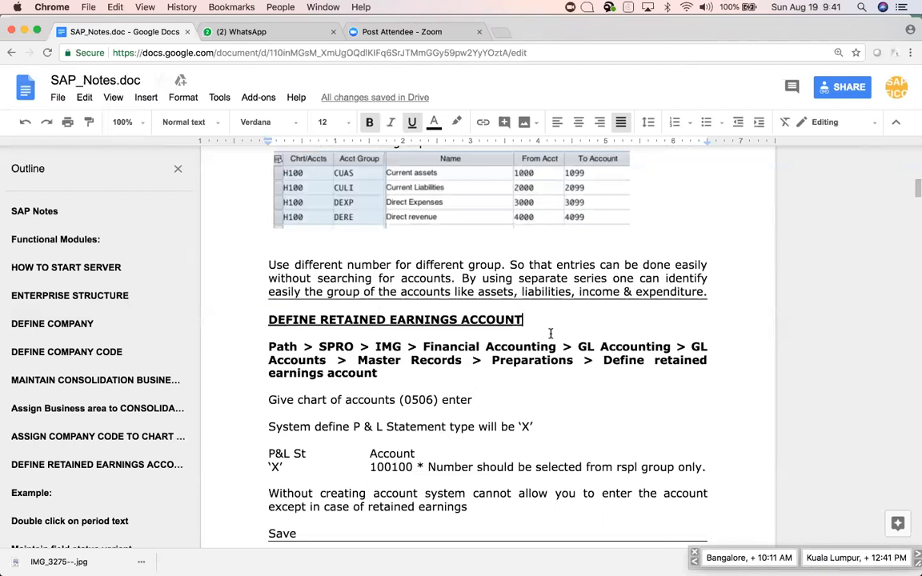
# Switch between SAP GUI and the notes, ending on the Display IMG customizing guide.
pyautogui.press('super+Tab')
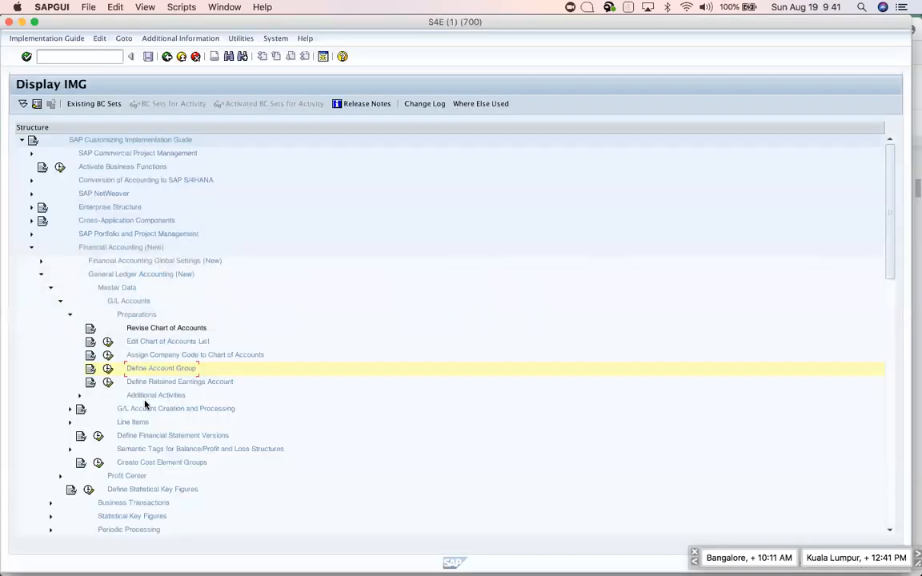
pyautogui.press('super+Tab')
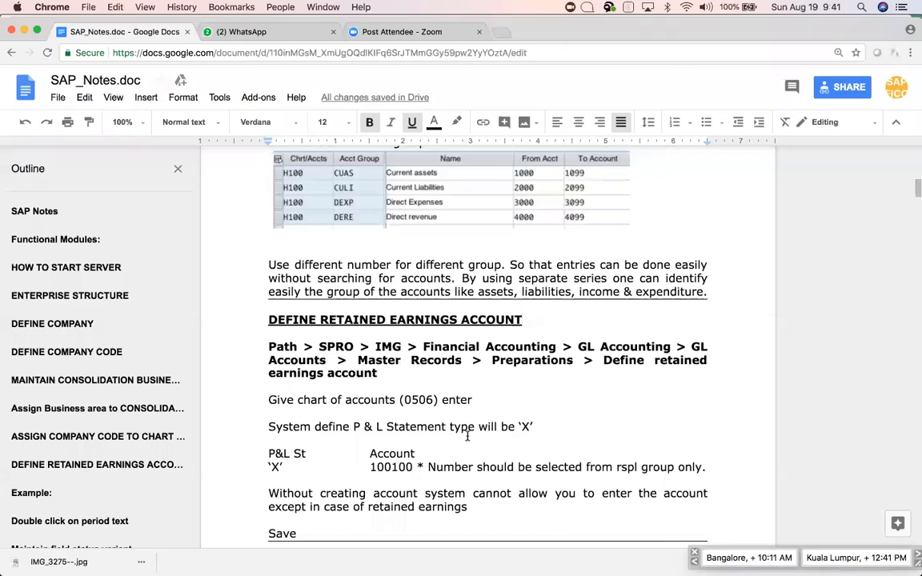
pyautogui.press('super+Tab')
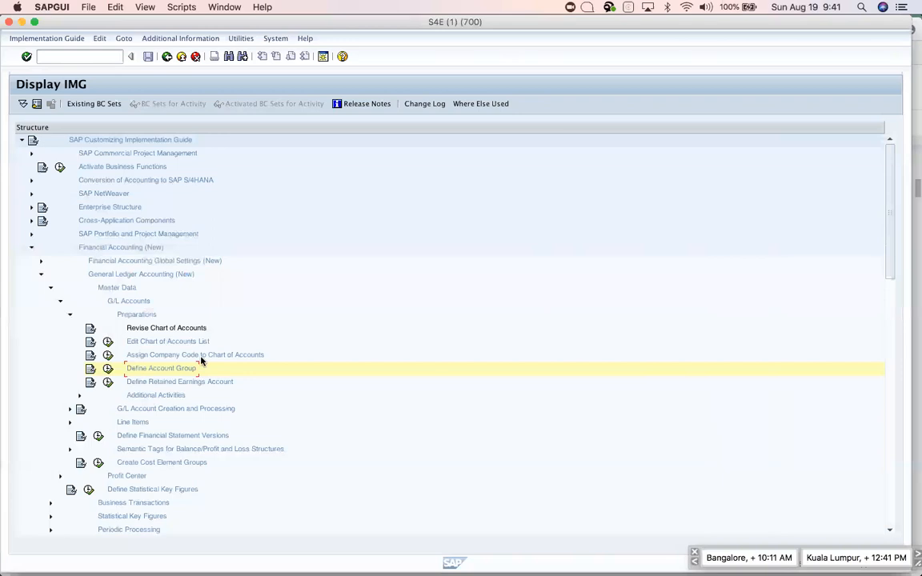
# Open Define Retained Earnings Account for chart of accounts APPL and enter P&L statement type X.
pyautogui.click(108, 383)
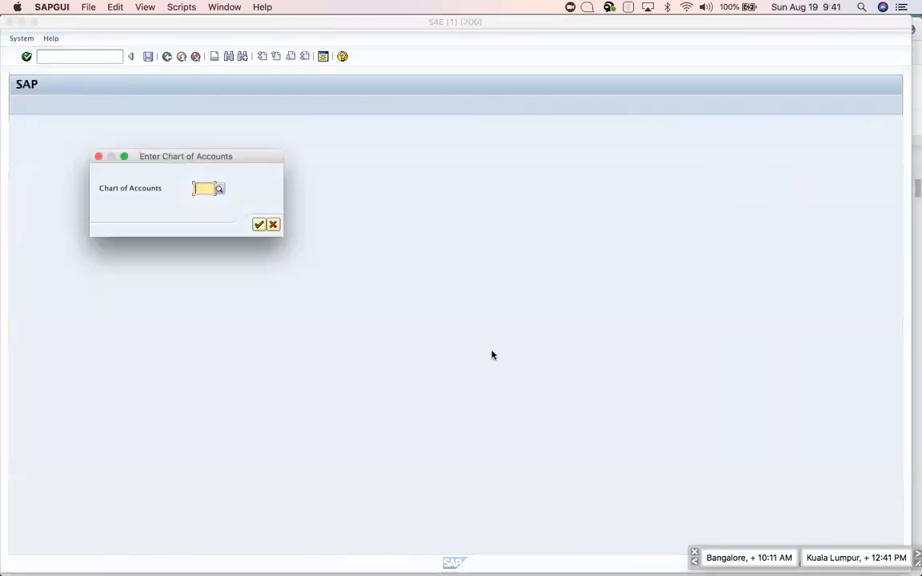
pyautogui.write('app')
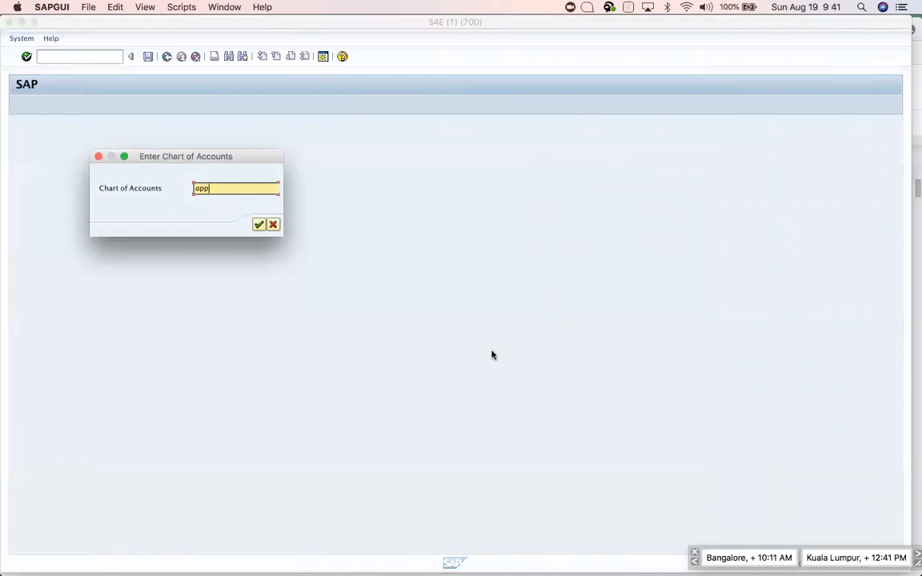
pyautogui.write('l')
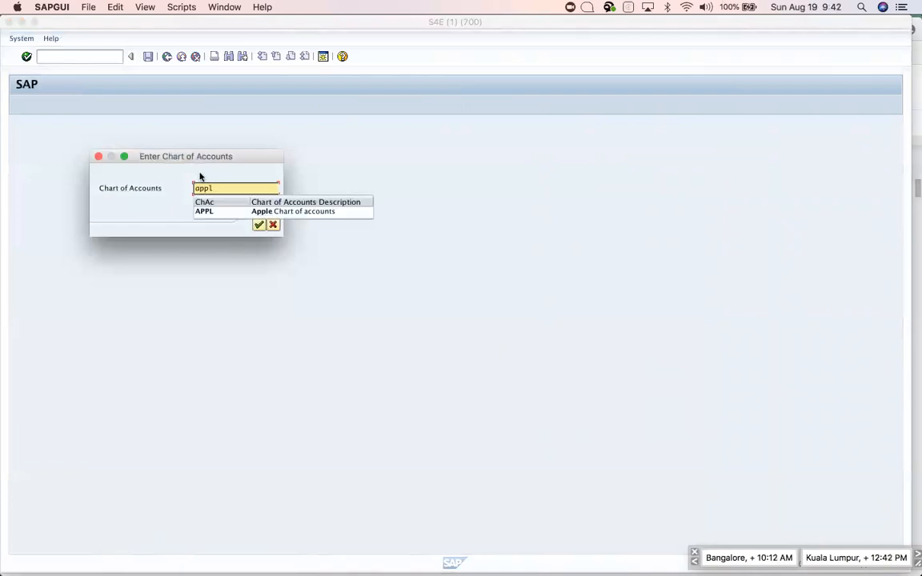
pyautogui.click(212, 211)
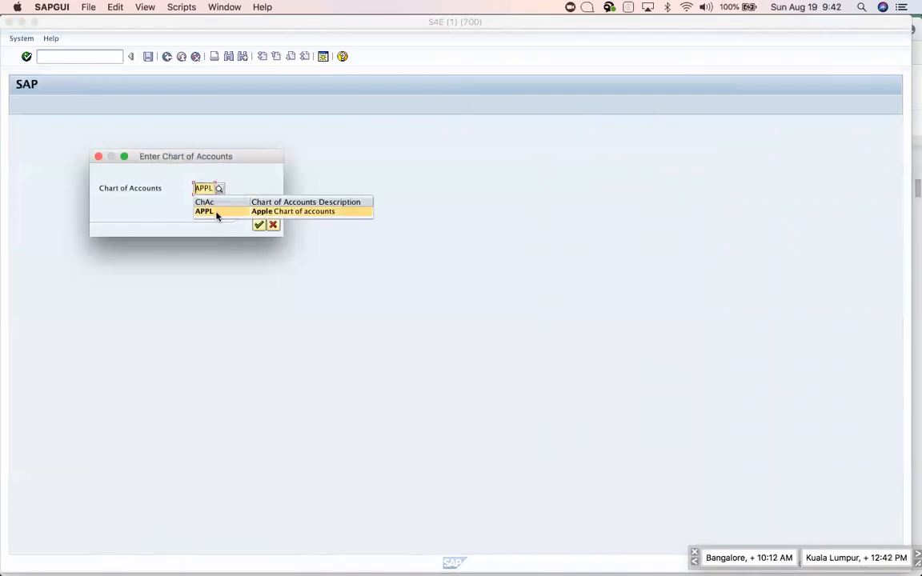
pyautogui.click(258, 226)
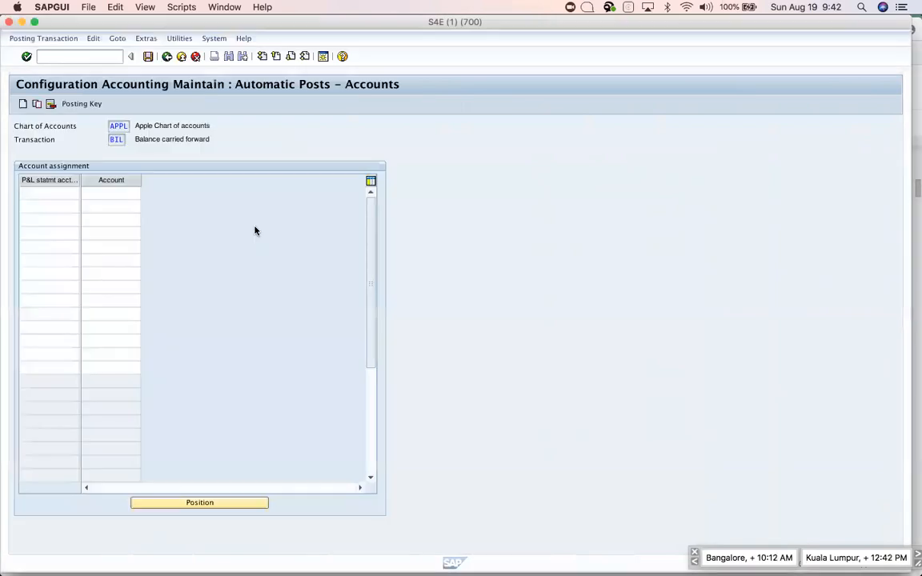
pyautogui.click(35, 194)
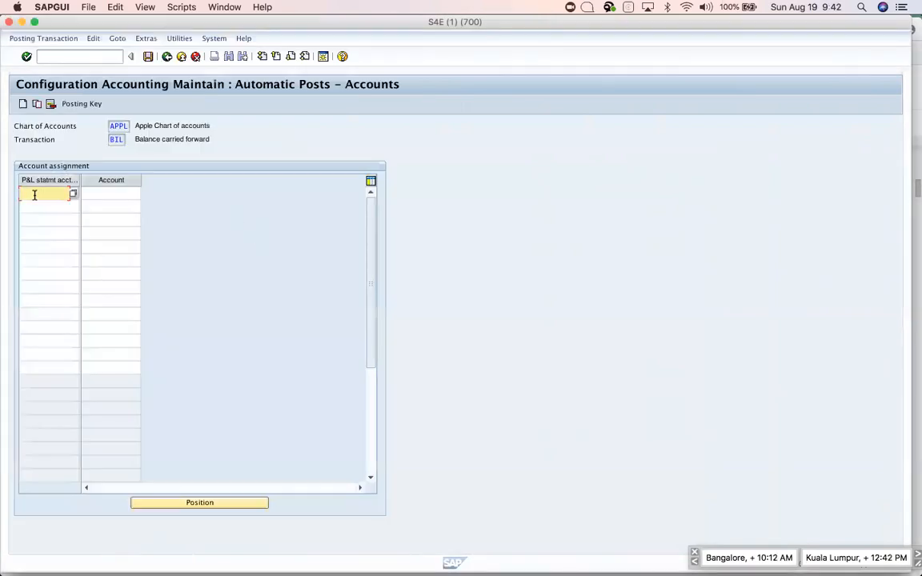
pyautogui.write('x')
pyautogui.press('BackSpace')
pyautogui.write('x')
pyautogui.press('Tab')
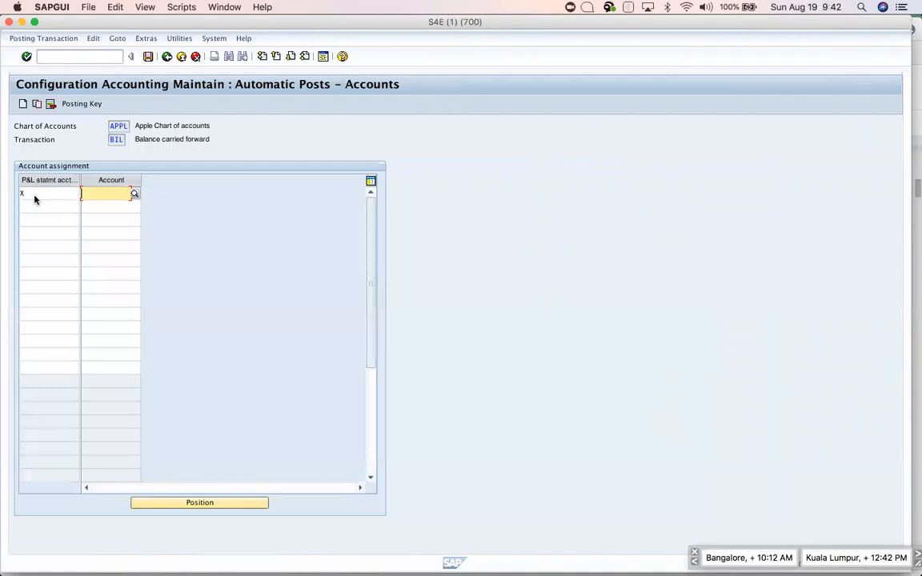
# Assign retained earnings account 2999 to type X after checking the notes, accepting the warning.
pyautogui.press('super+Tab')
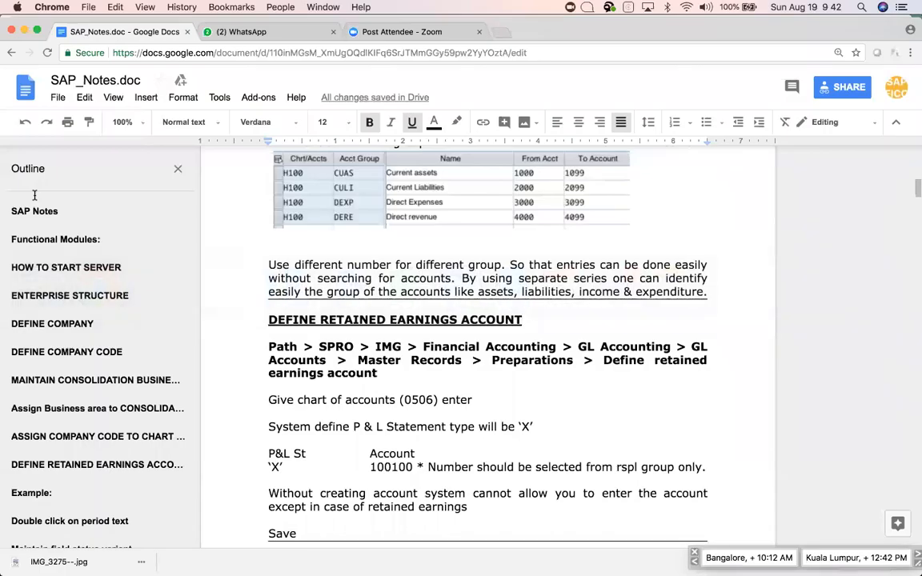
pyautogui.press('super+Tab')
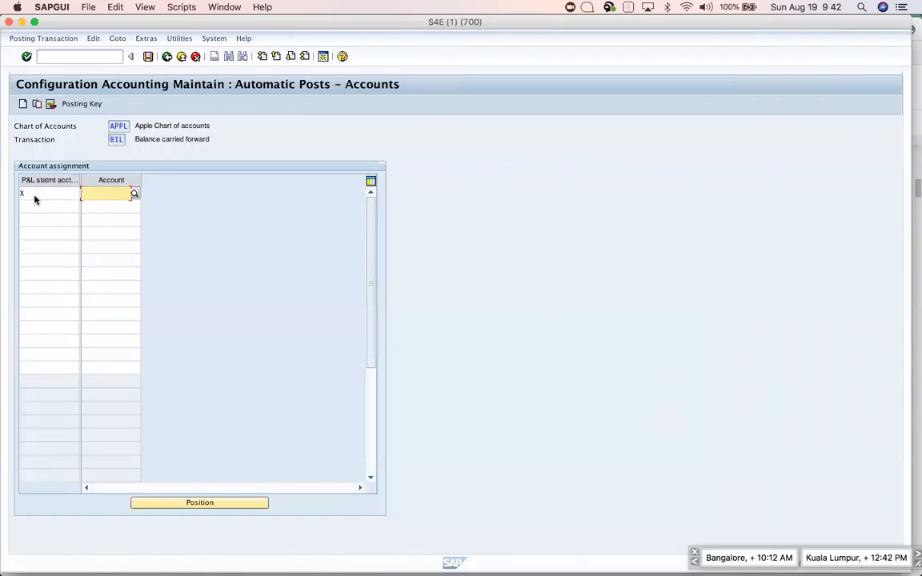
pyautogui.write('2999')
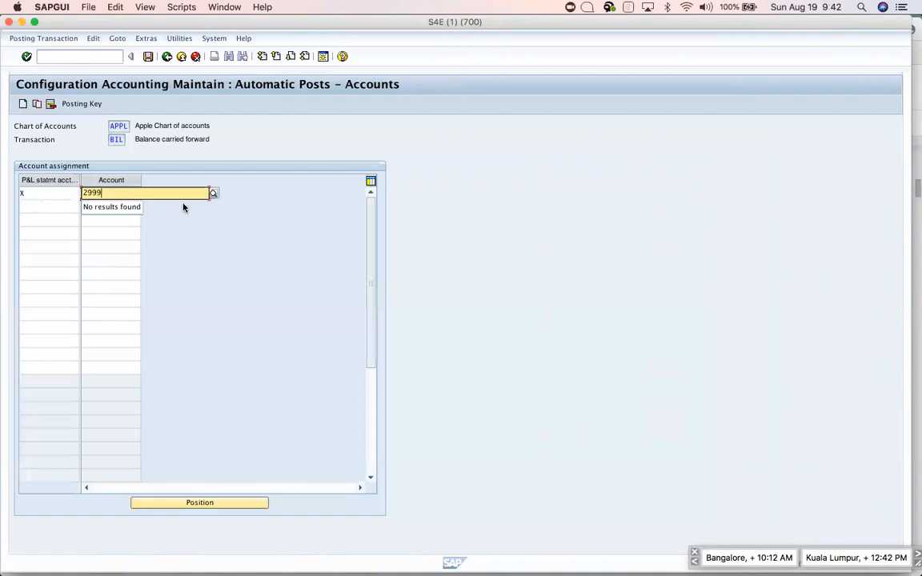
pyautogui.press('Return')
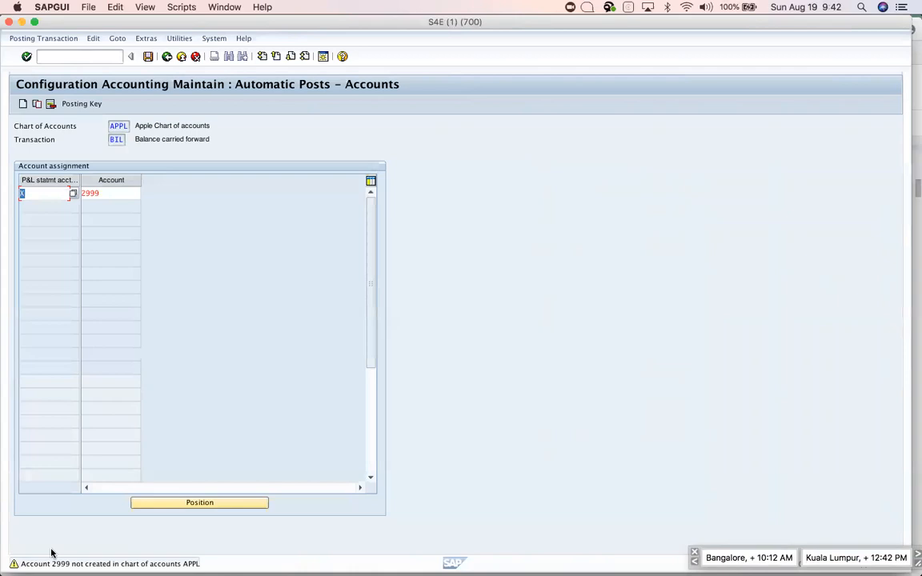
pyautogui.press('Return')
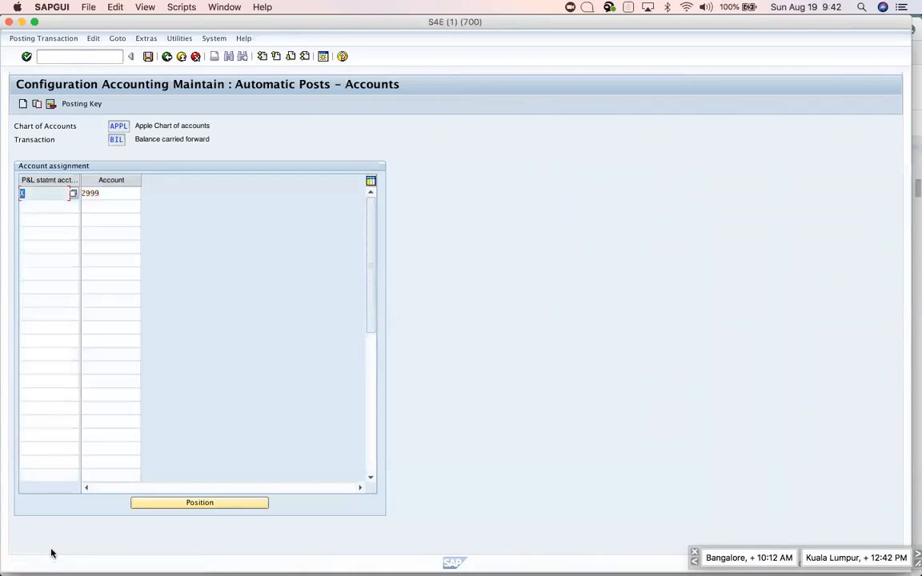
# Save the assignment under the customizing request and return to the IMG tree.
pyautogui.click(148, 57)
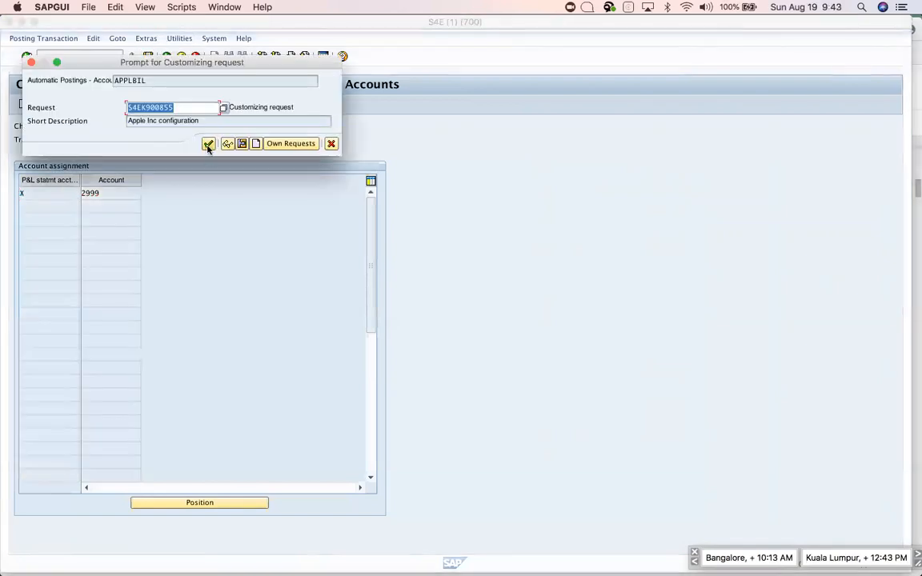
pyautogui.click(209, 144)
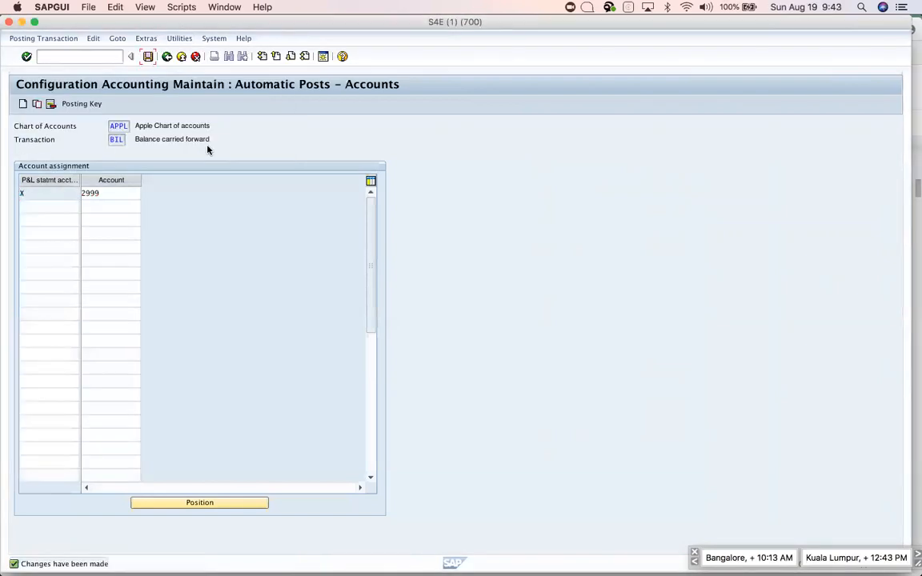
pyautogui.click(167, 57)
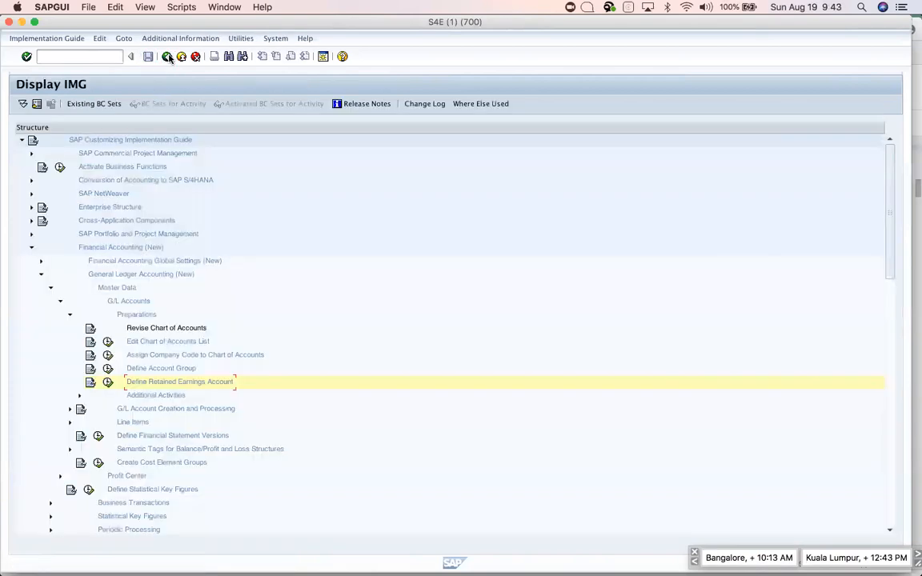
# Select the retained earnings notes from the menu path through the Save step.
pyautogui.press('super+Tab')
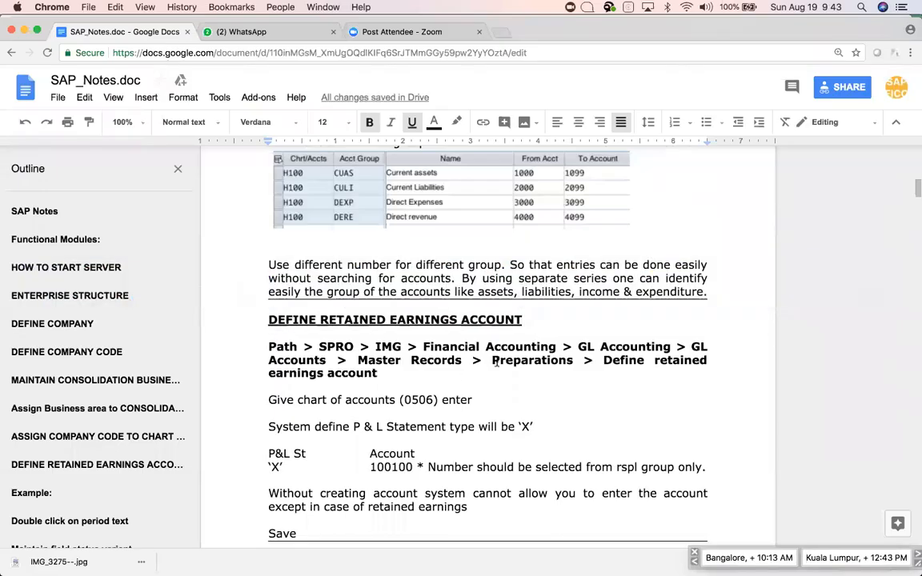
pyautogui.click(382, 373)
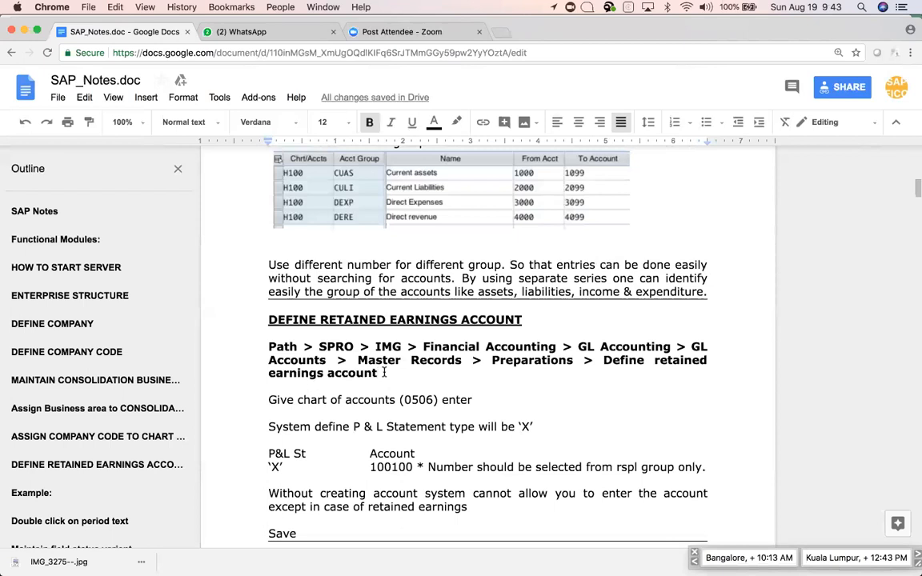
pyautogui.press('super+Tab')
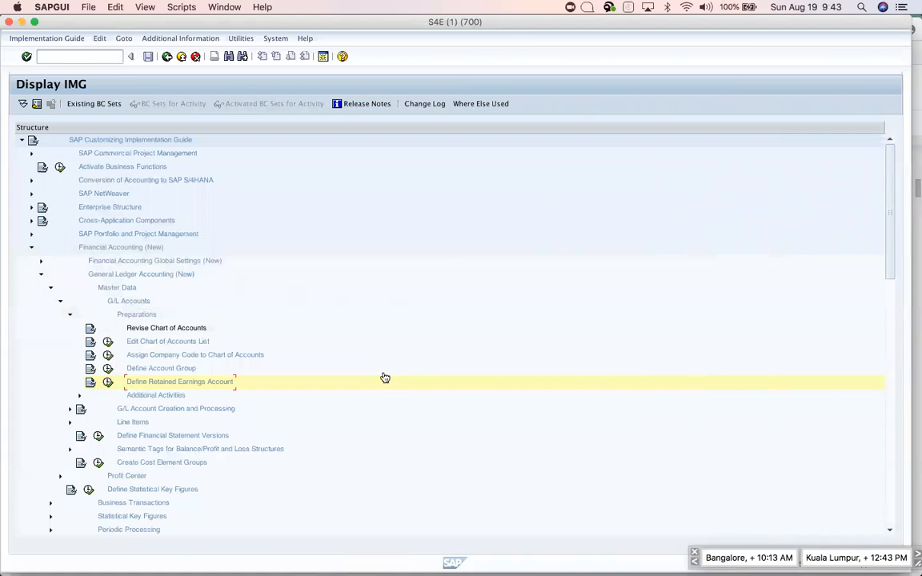
pyautogui.press('super+Tab')
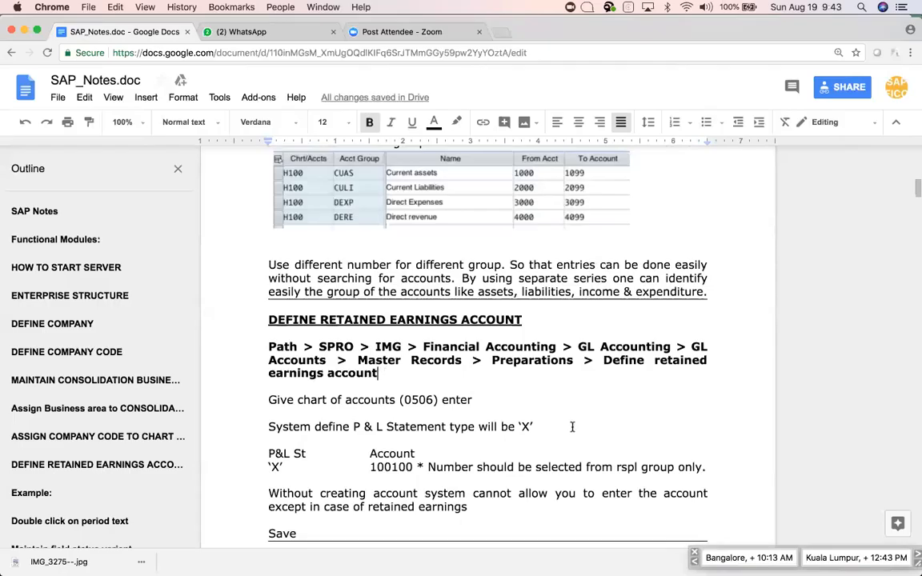
pyautogui.scroll(-1, 572, 426)
pyautogui.scroll(-3, 572, 426)
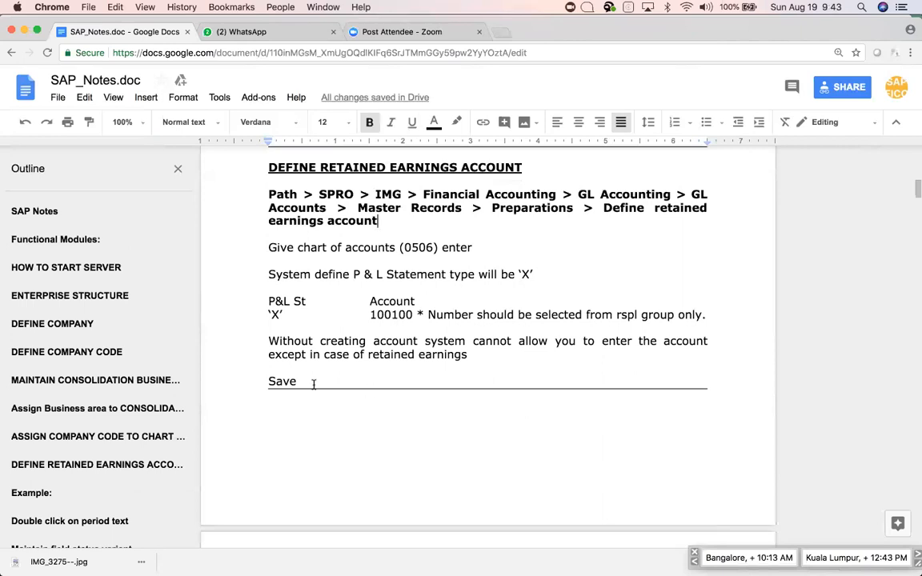
pyautogui.moveTo(267, 337); pyautogui.dragTo(350, 376)
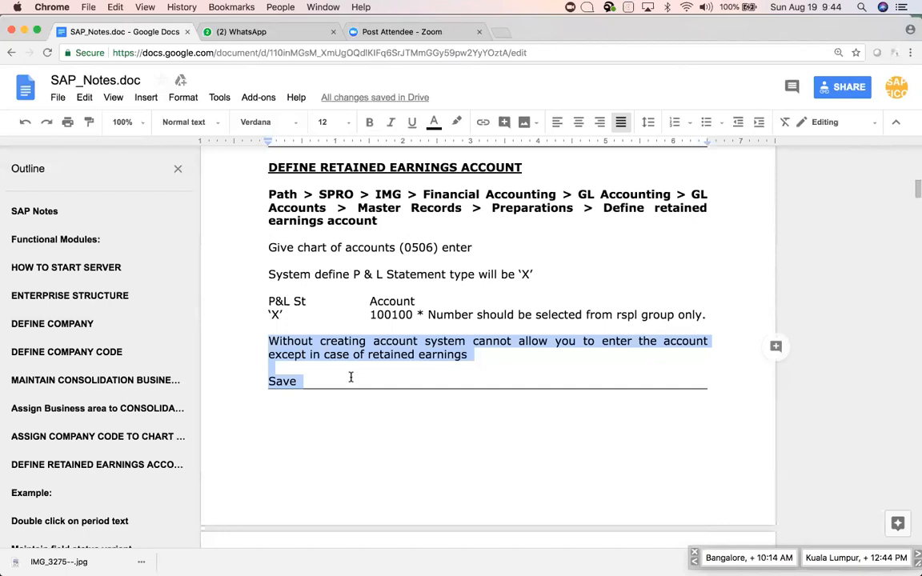
# Clear the selection and scroll past the page break to the DEFINE FISCAL YEAR VARIANT heading.
pyautogui.click(456, 354)
pyautogui.scroll(-2, 490, 366)
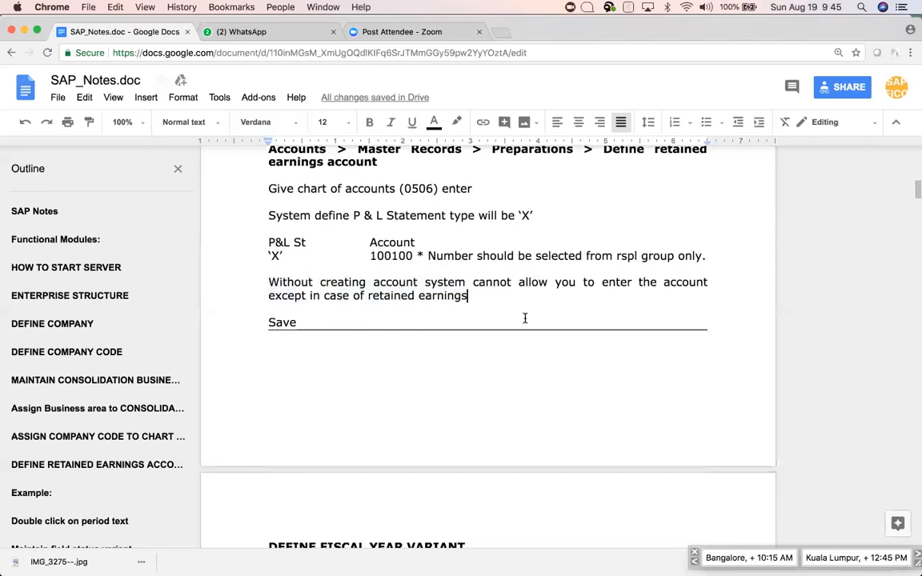
pyautogui.scroll(-5, 525, 319)
pyautogui.scroll(2, 525, 319)
pyautogui.scroll(-2, 525, 319)
pyautogui.scroll(4, 525, 318)
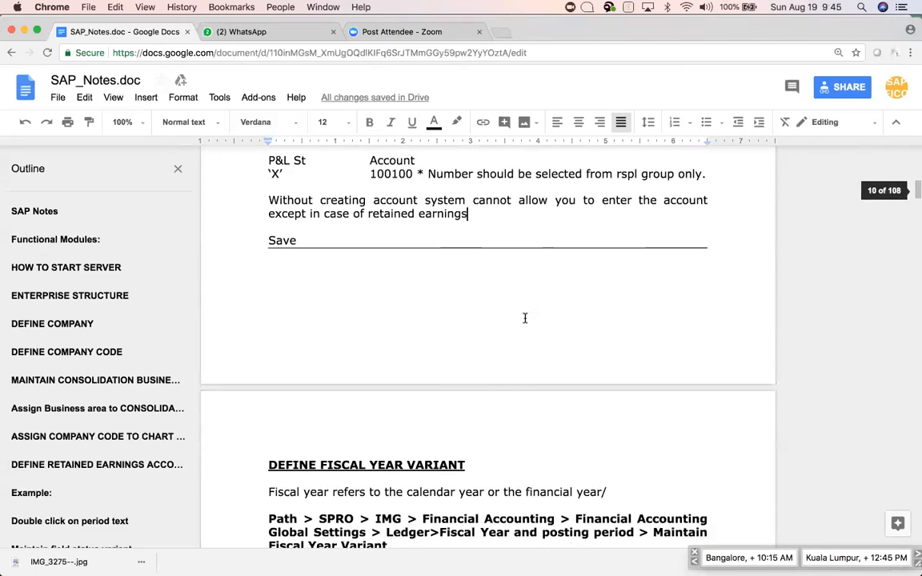
pyautogui.scroll(-5, 525, 319)
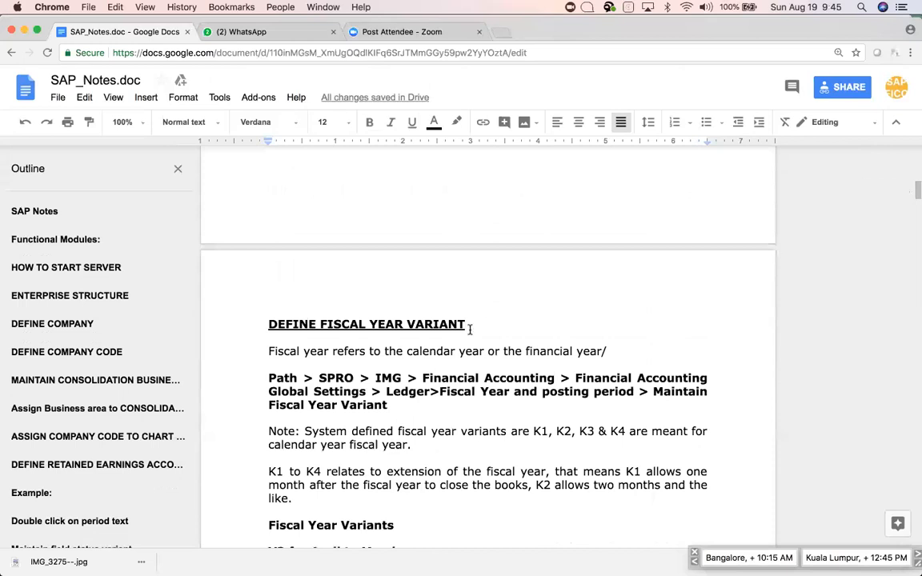
# Read the fiscal year variant notes, then open the SAP Reference IMG tree in SAP GUI.
pyautogui.click(488, 324)
pyautogui.scroll(-3, 556, 332)
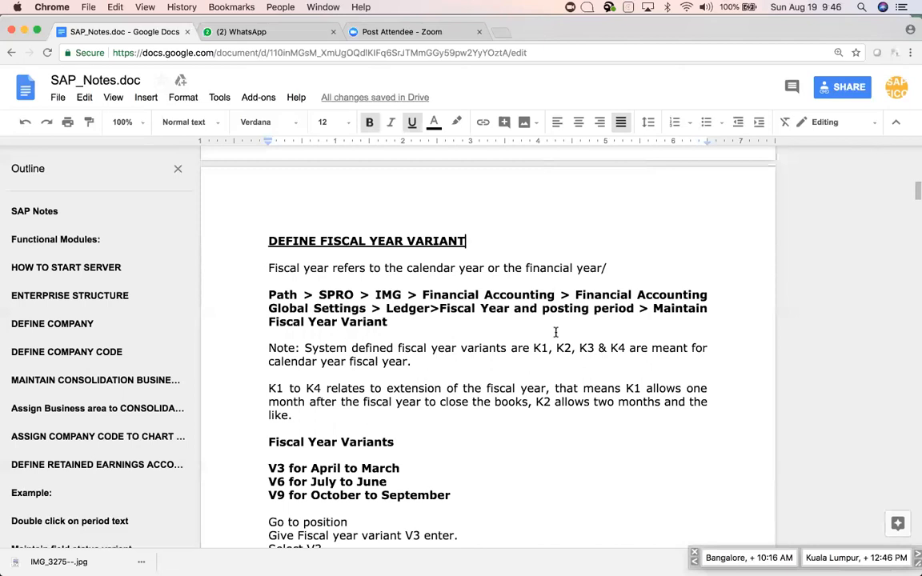
pyautogui.press('super+Tab')
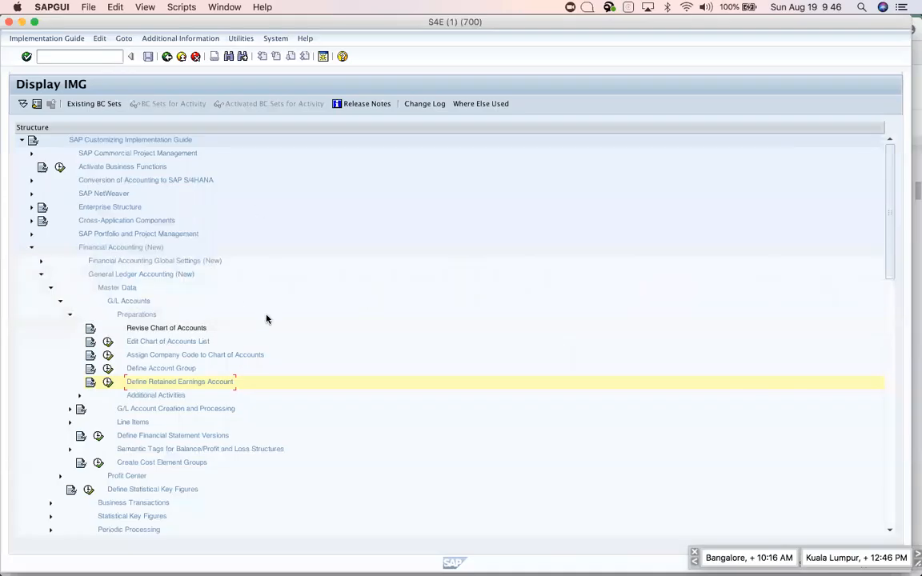
pyautogui.press('F3')
pyautogui.click(60, 107)
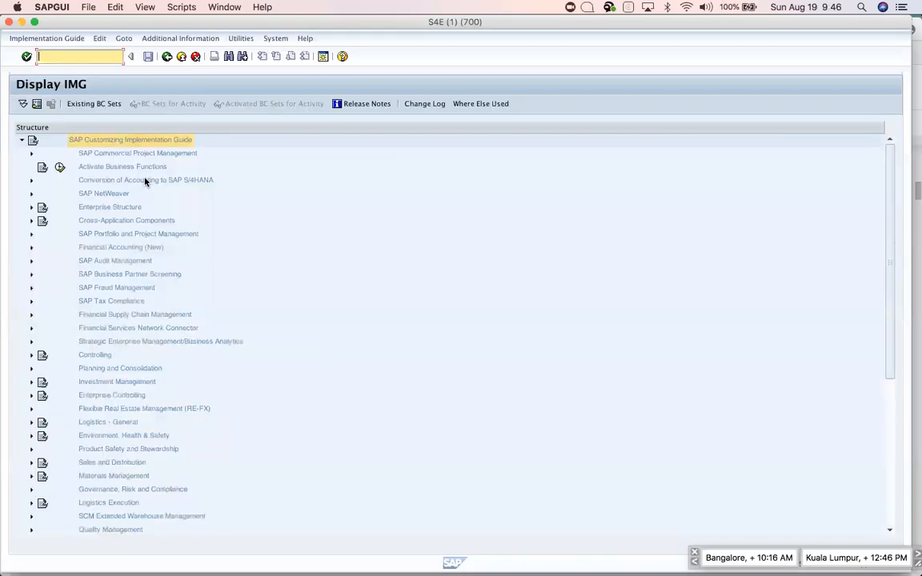
# Select the fiscal year variant's 'Path > SPRO' paragraph in the notes, then return to SAP GUI.
pyautogui.press('super+Tab')
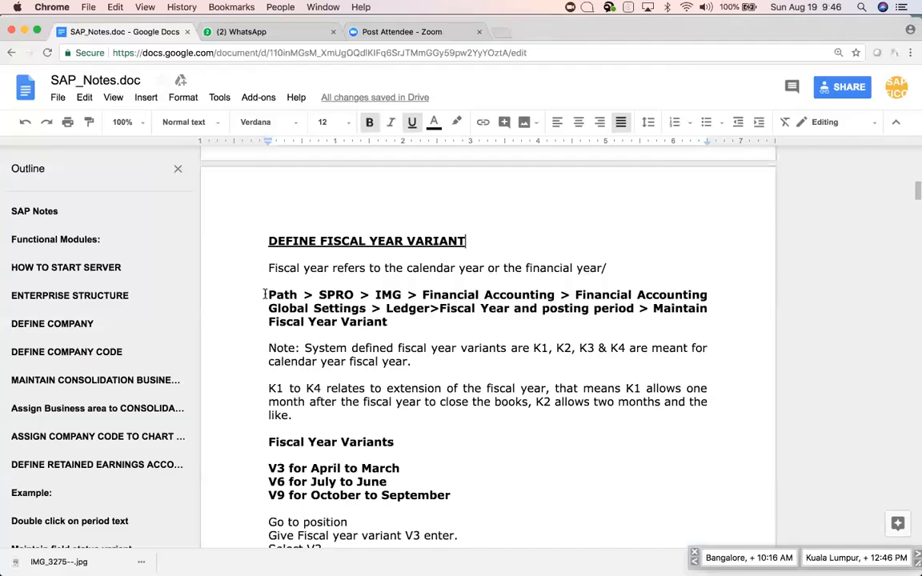
pyautogui.moveTo(267, 295); pyautogui.dragTo(406, 337)
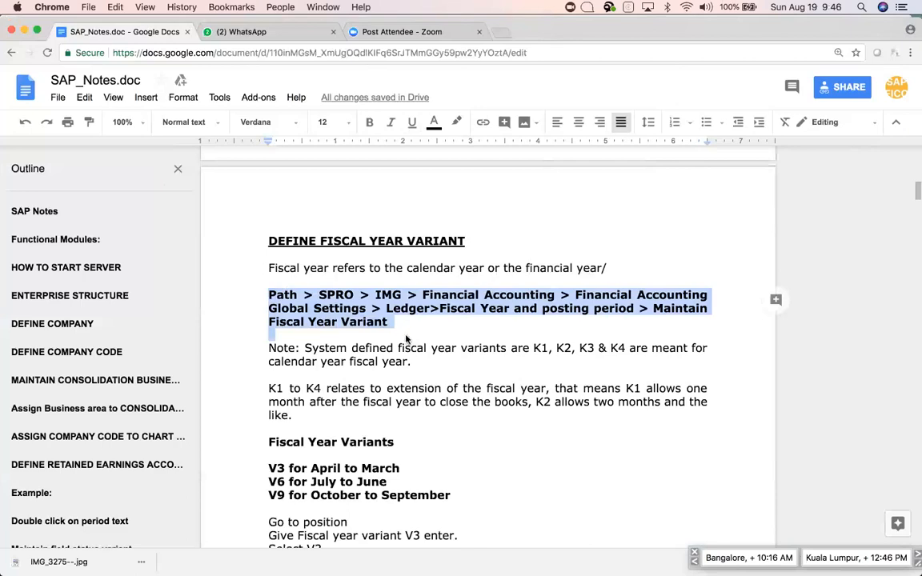
pyautogui.press('super+Tab')
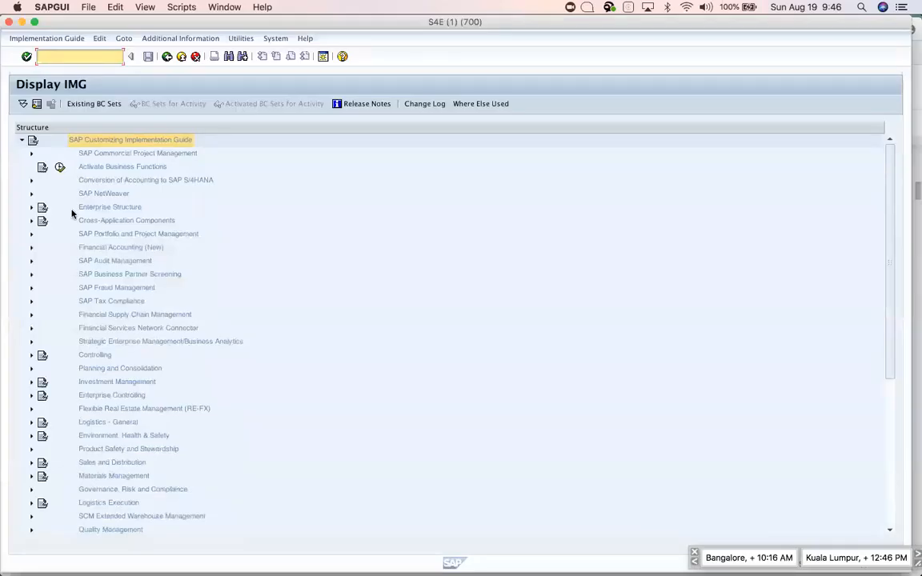
# Expand Financial Accounting (New) > Global Settings > Ledgers > Fiscal Year and Posting Periods; run Maintain Fiscal Year Variant.
pyautogui.click(32, 249)
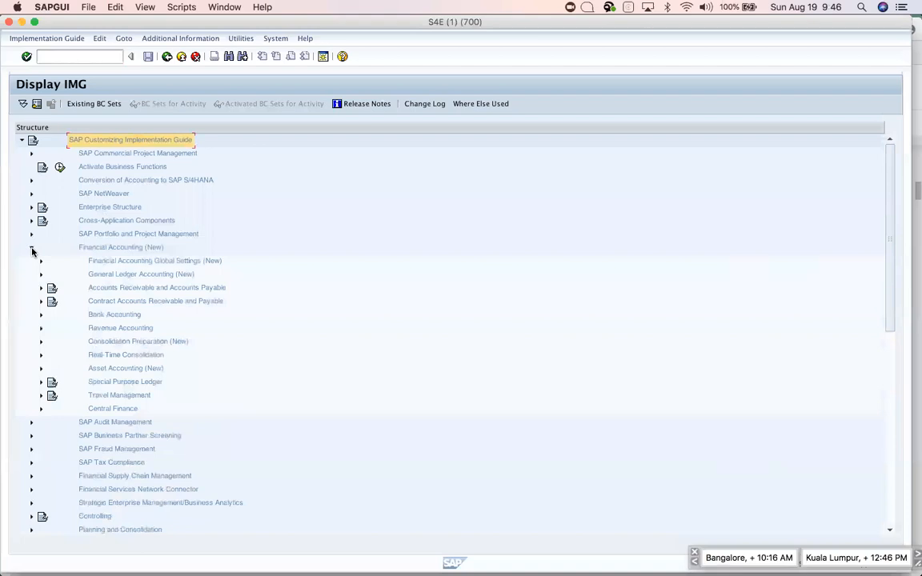
pyautogui.click(41, 261)
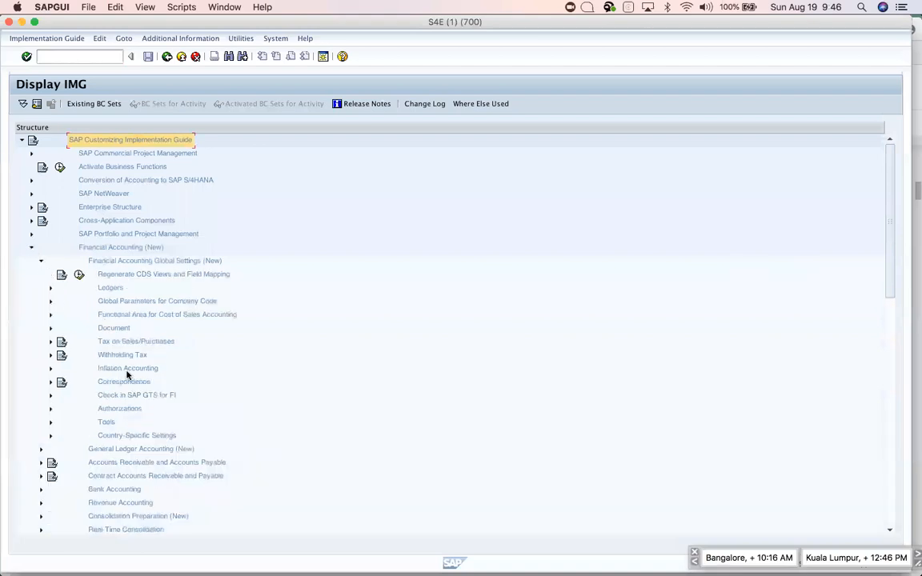
pyautogui.click(50, 289)
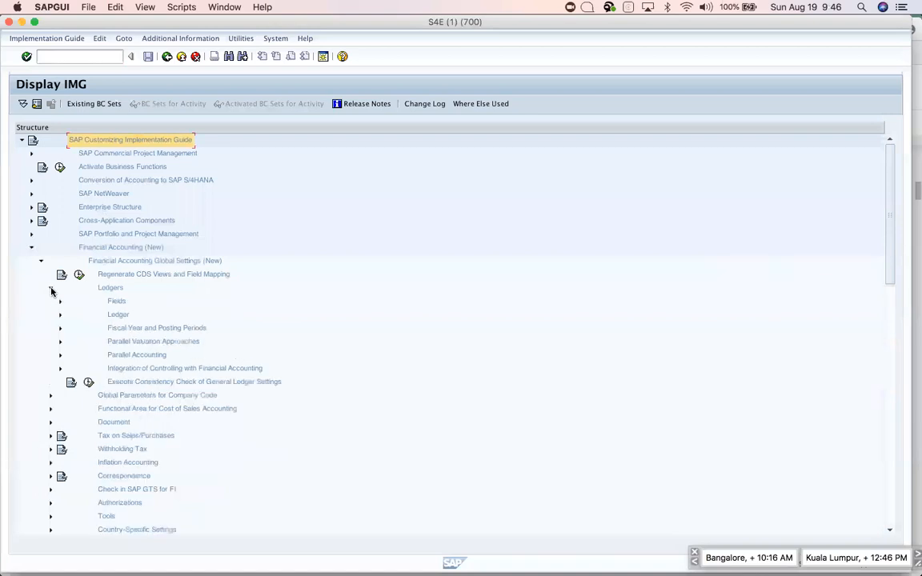
pyautogui.click(60, 329)
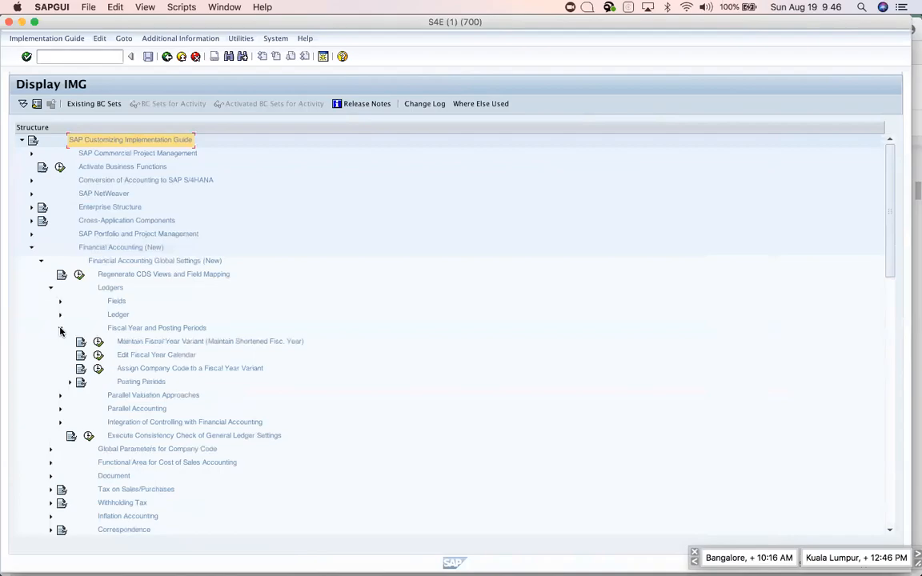
pyautogui.press('super+Tab')
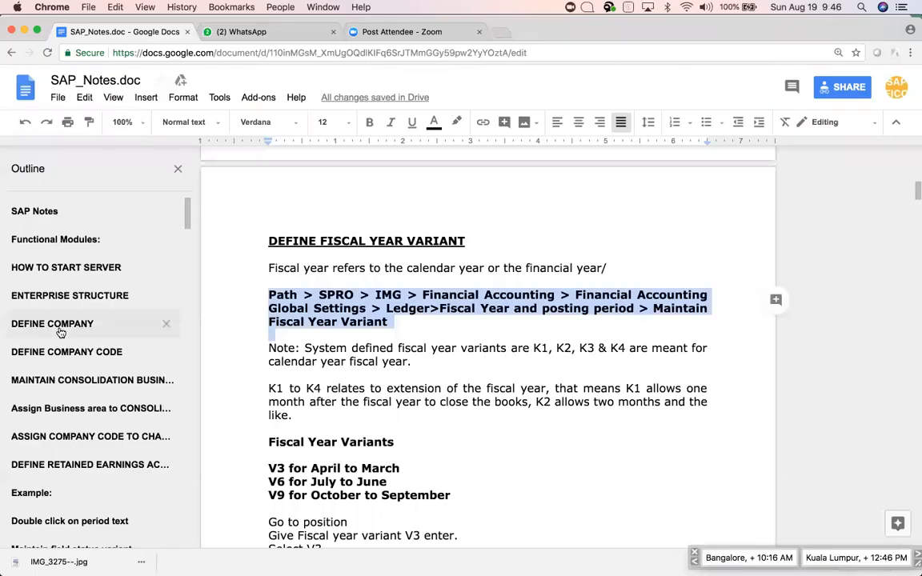
pyautogui.press('super+Tab')
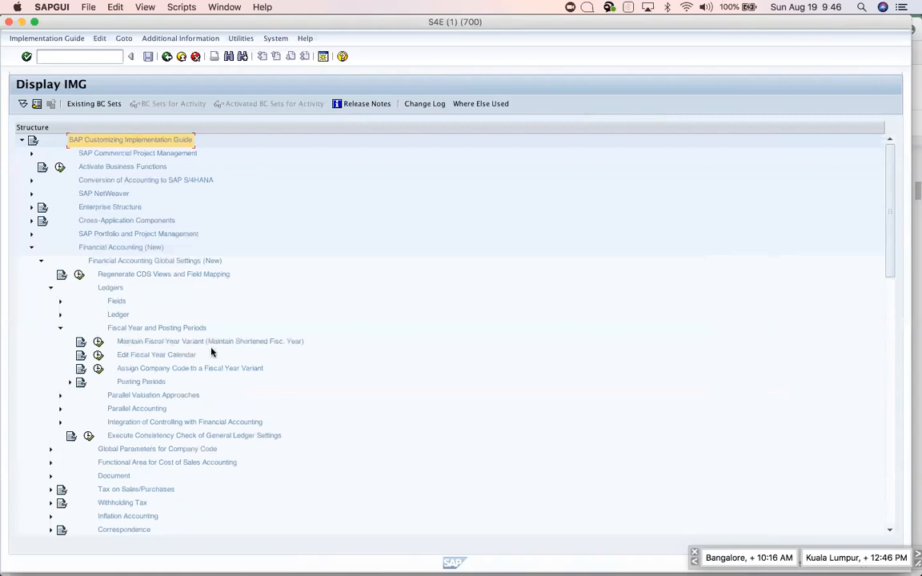
pyautogui.click(98, 342)
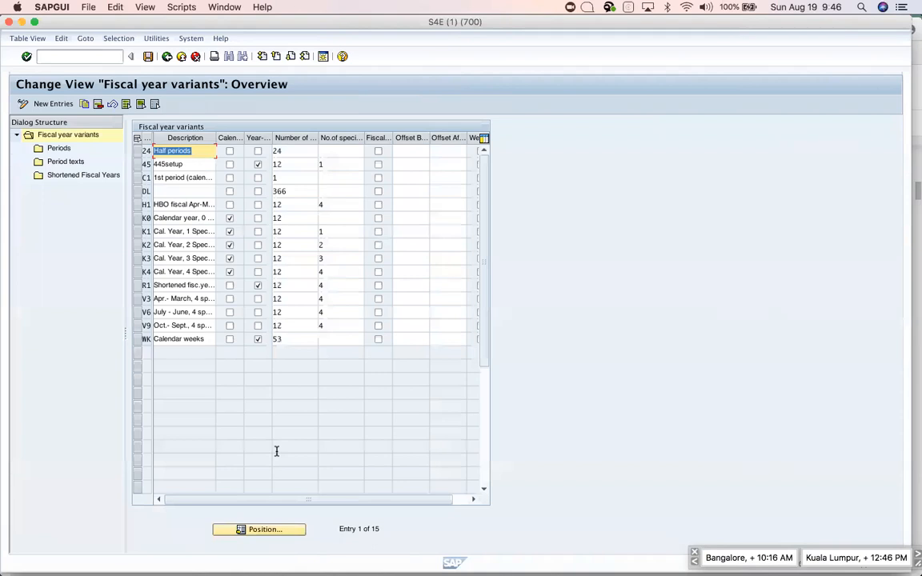
pyautogui.press('super+Tab')
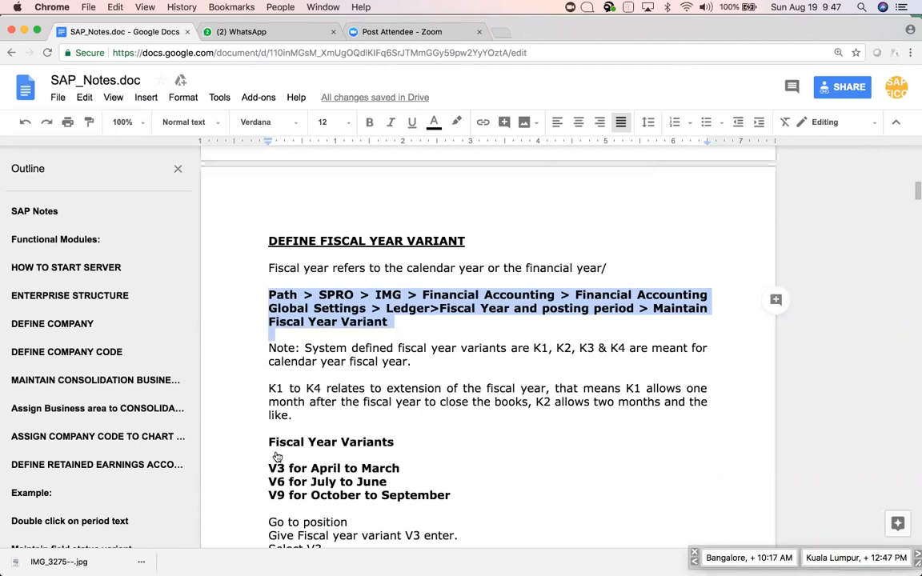
pyautogui.press('super+Tab')
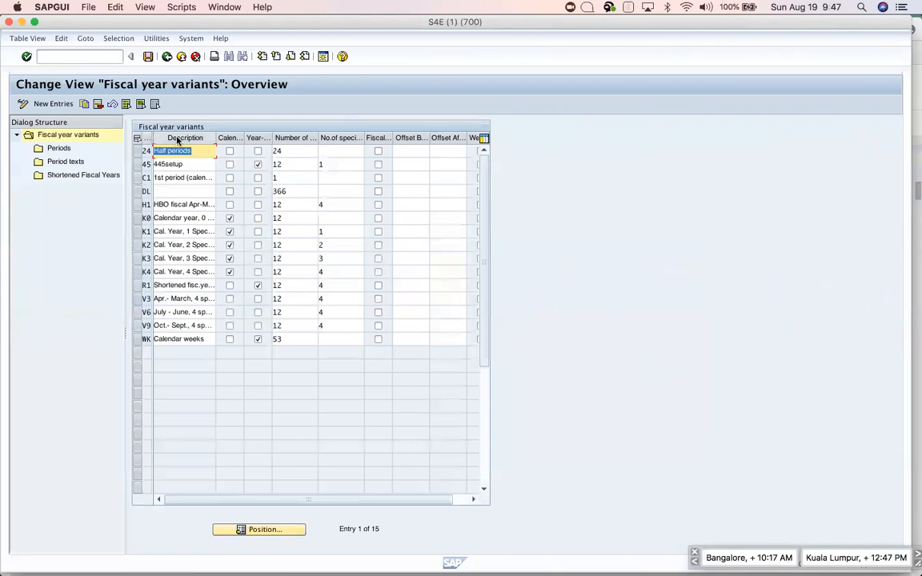
# Widen the FV and Calendar yr columns and select variant K0's row and Calendar yr cell.
pyautogui.moveTo(151, 137); pyautogui.dragTo(169, 137)
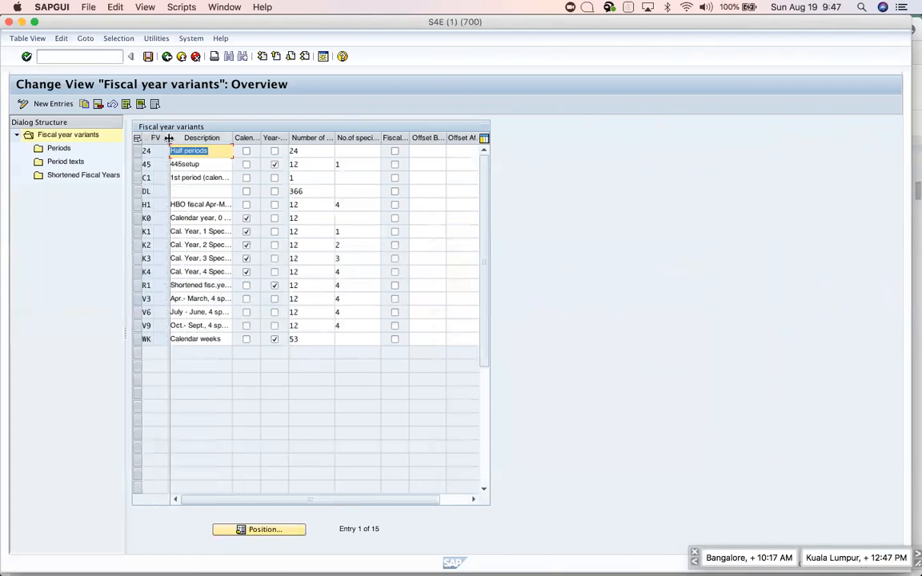
pyautogui.click(137, 217)
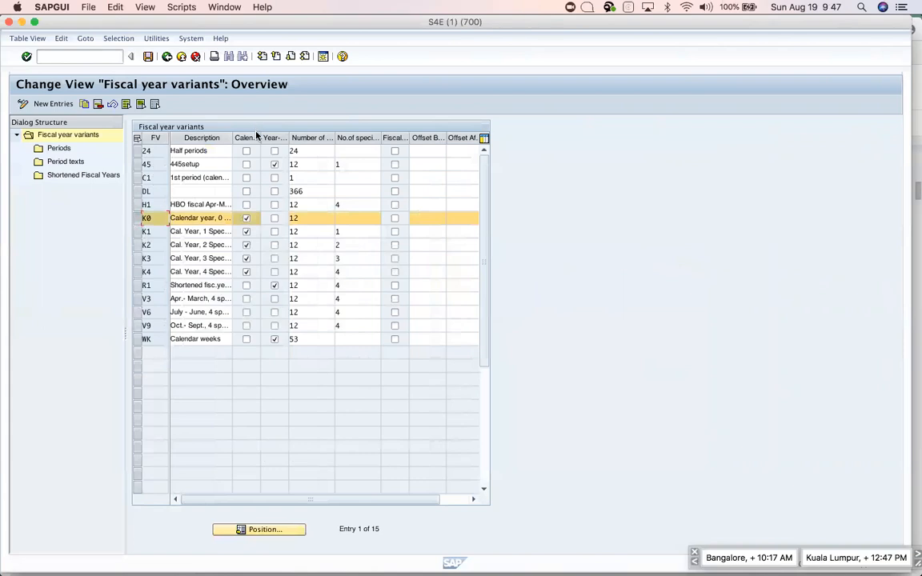
pyautogui.moveTo(259, 135); pyautogui.dragTo(346, 136)
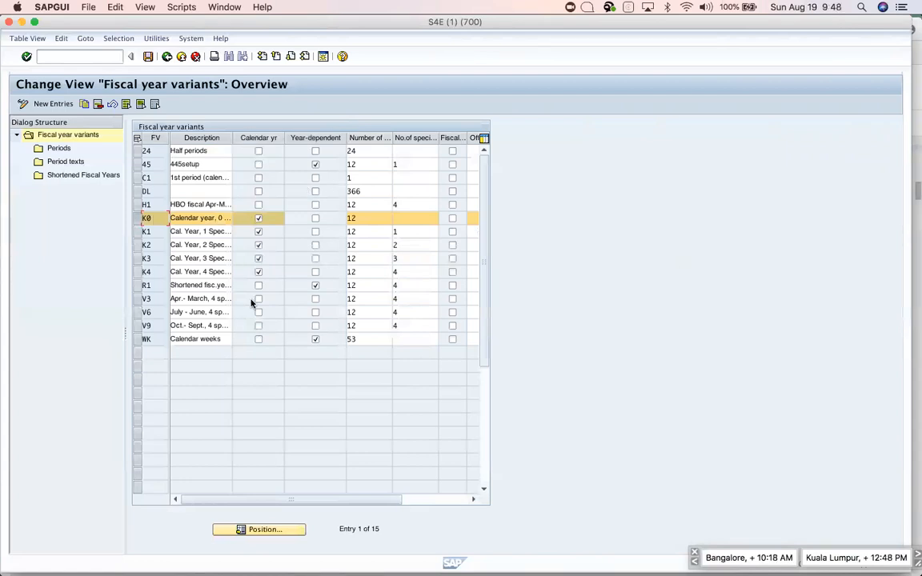
pyautogui.click(260, 221)
pyautogui.doubleClick(64, 149)
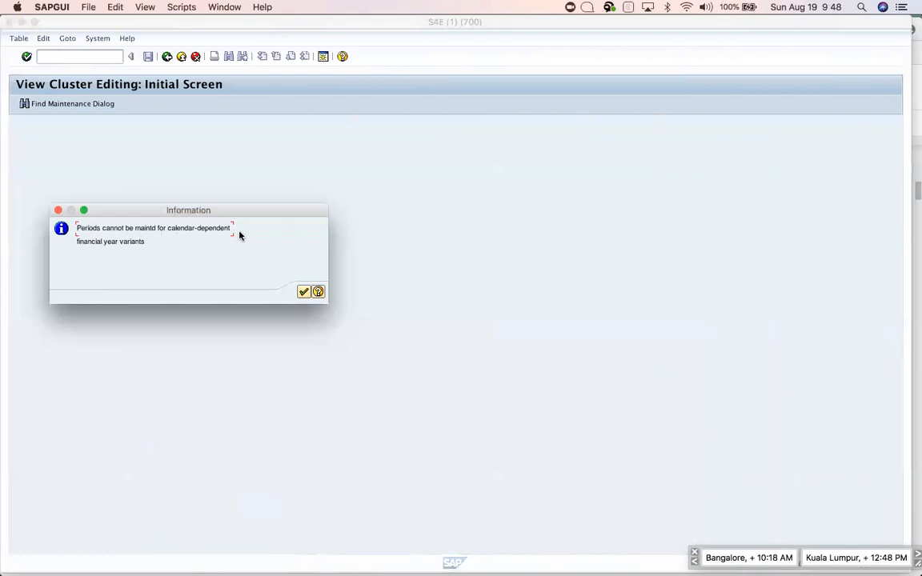
pyautogui.click(304, 292)
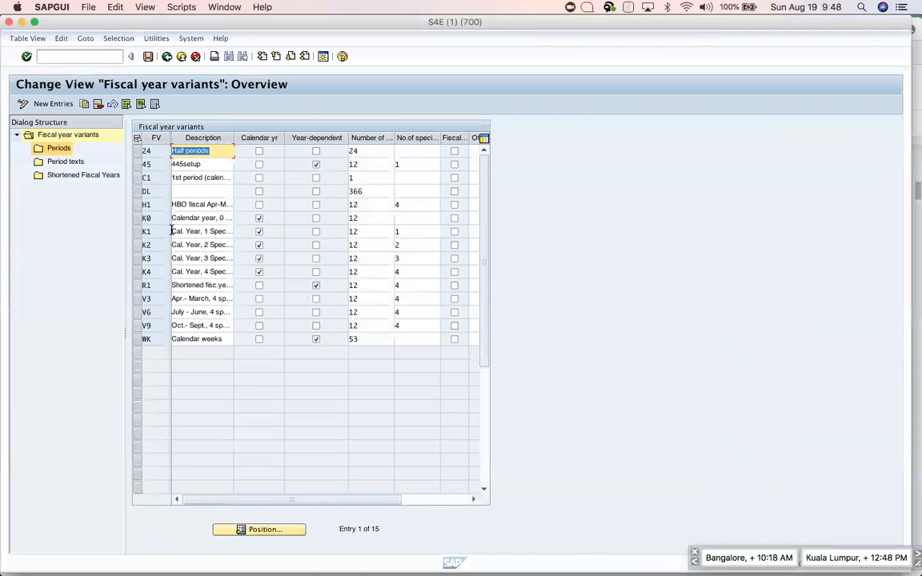
# Reselect then deselect K0, and select the R1 shortened fiscal year variant row.
pyautogui.click(136, 218)
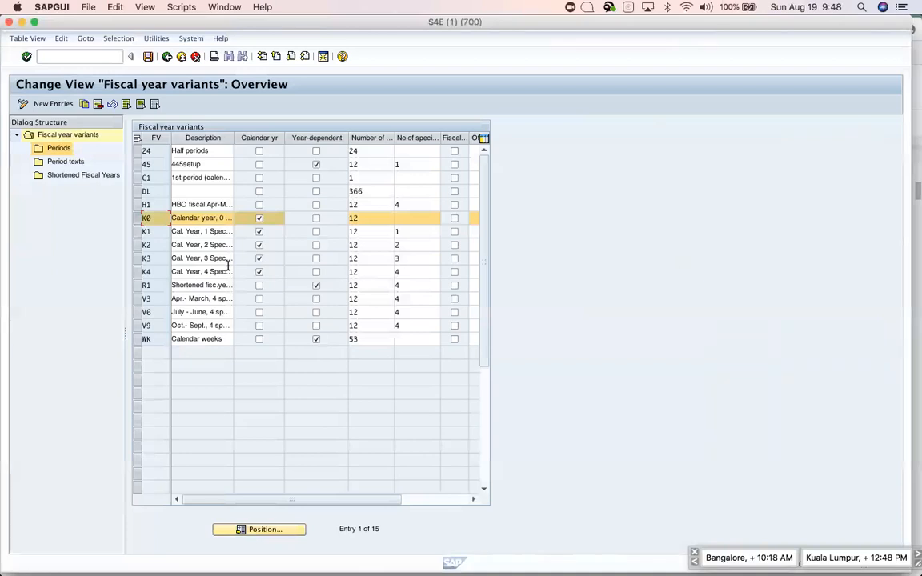
pyautogui.click(136, 216)
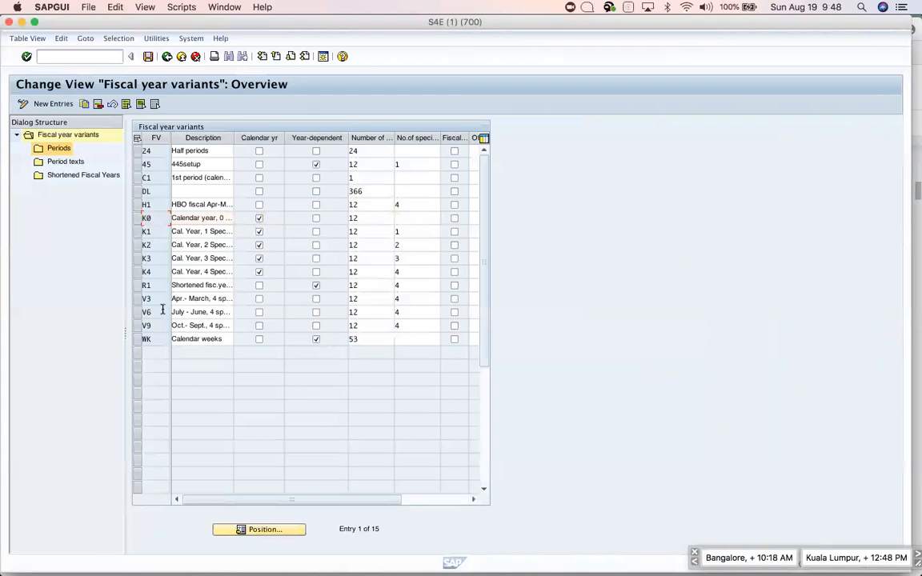
pyautogui.click(137, 288)
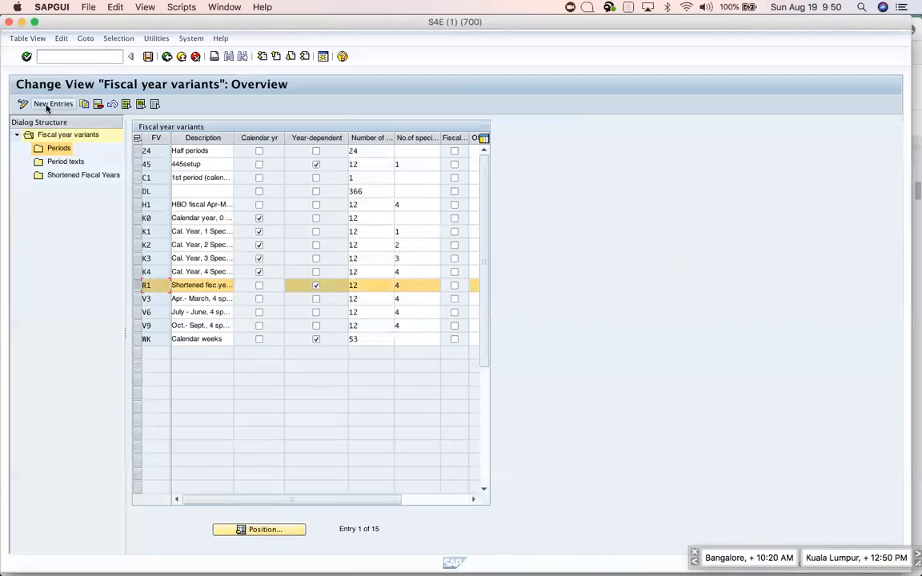
pyautogui.doubleClick(46, 151)
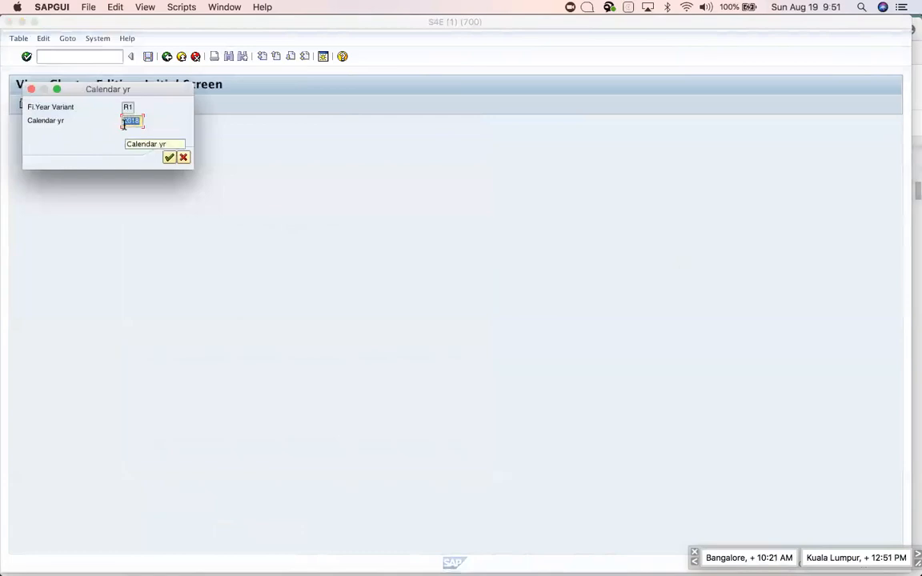
pyautogui.click(183, 157)
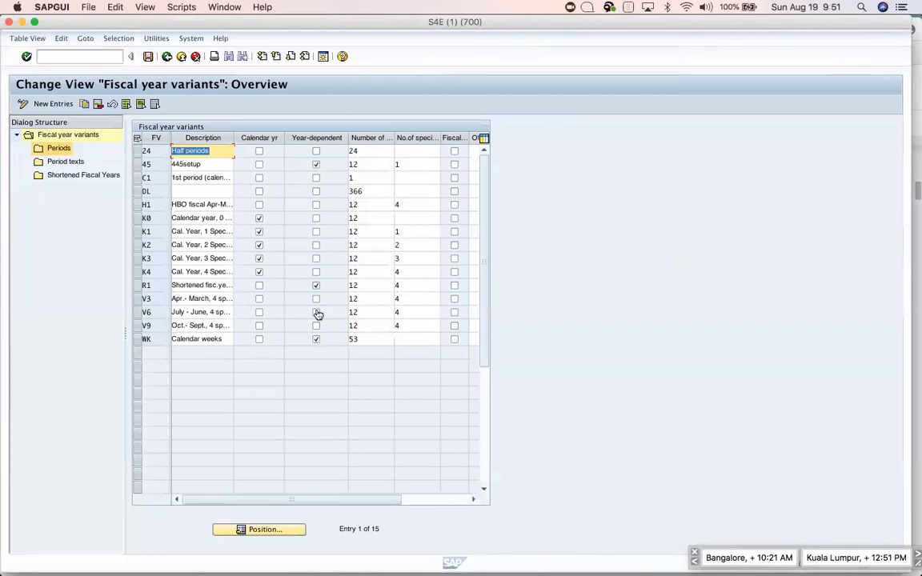
pyautogui.press('super+Tab')
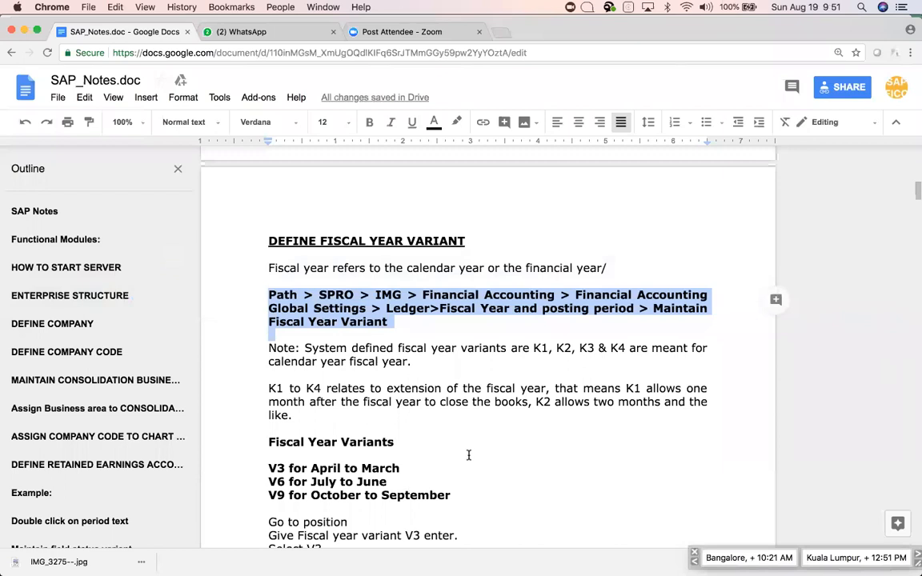
# Scroll through the notes' month-to-period table with year shifts, then return to SAP GUI.
pyautogui.scroll(-3, 470, 456)
pyautogui.scroll(2, 469, 456)
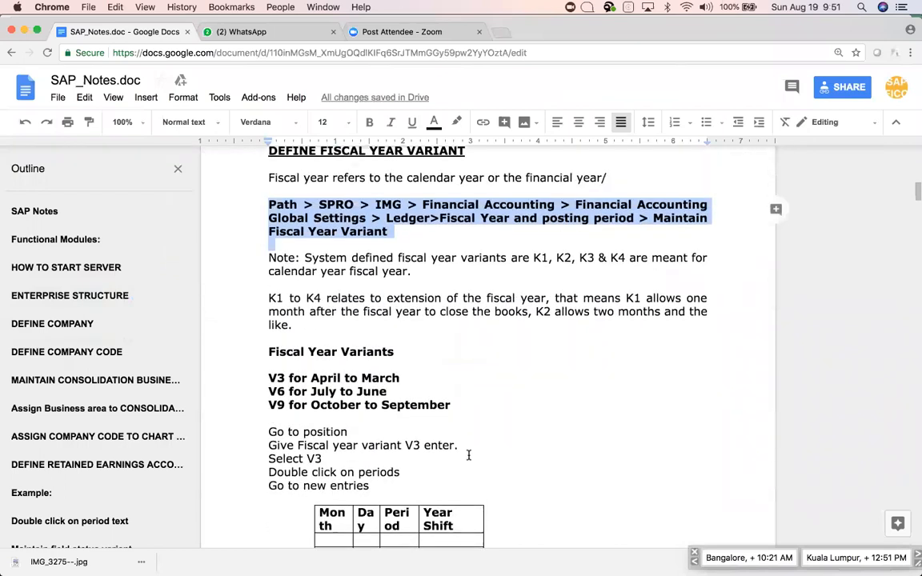
pyautogui.scroll(-1, 469, 455)
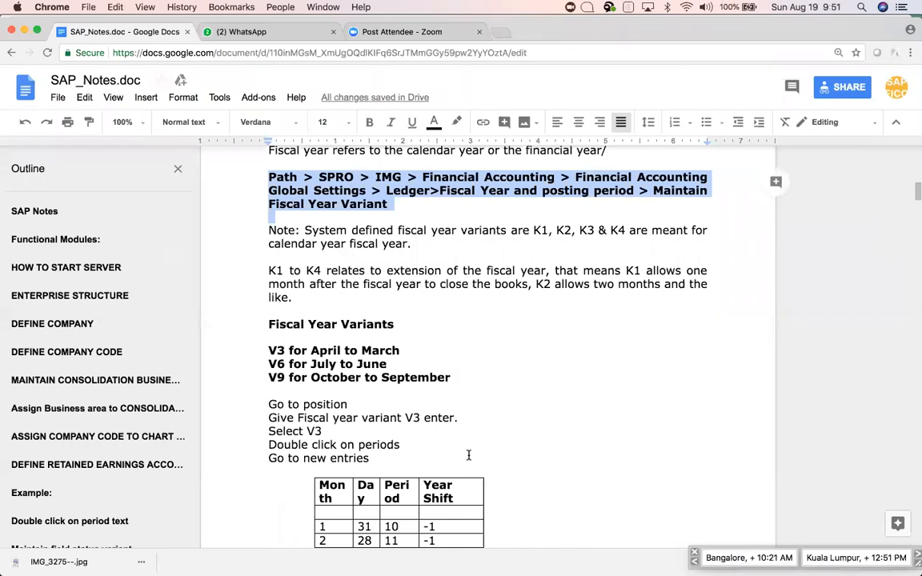
pyautogui.scroll(-3, 468, 456)
pyautogui.scroll(2, 469, 455)
pyautogui.scroll(-5, 469, 455)
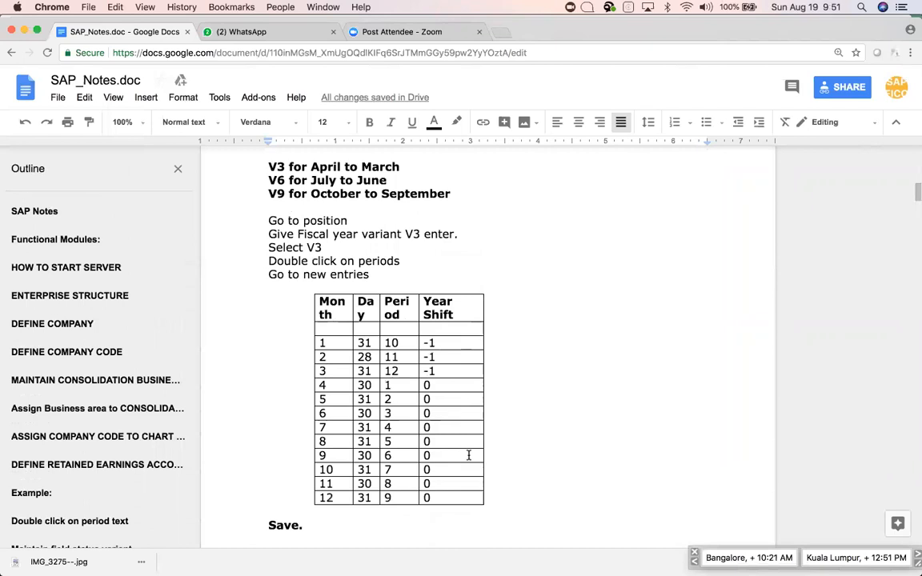
pyautogui.scroll(3, 469, 455)
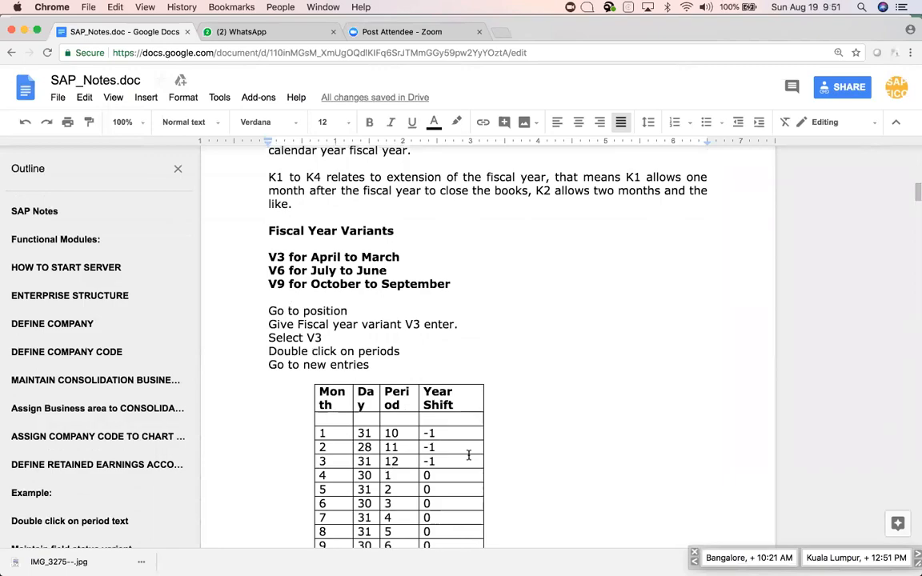
pyautogui.press('super+Tab')
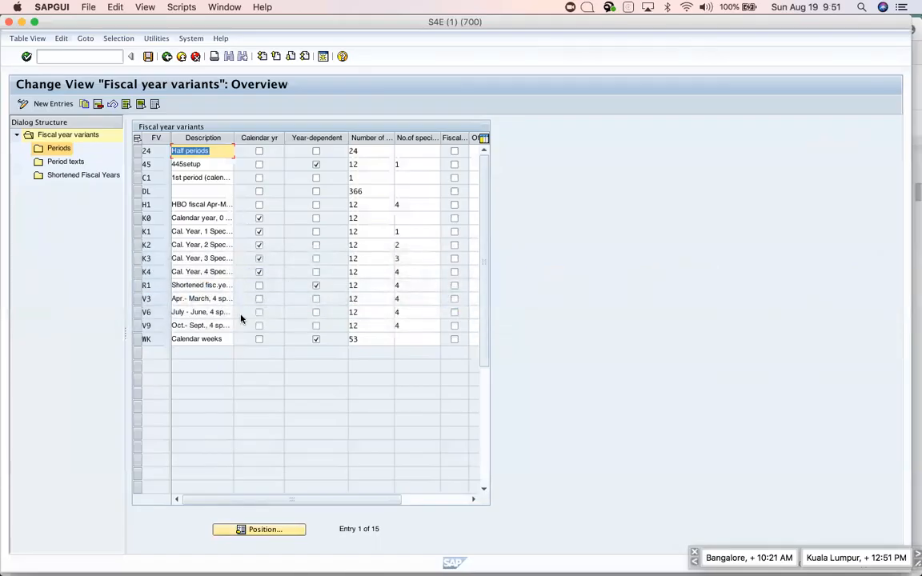
# Select the V3 April–March variant as the model and begin a new fiscal year variant entry.
pyautogui.click(136, 218)
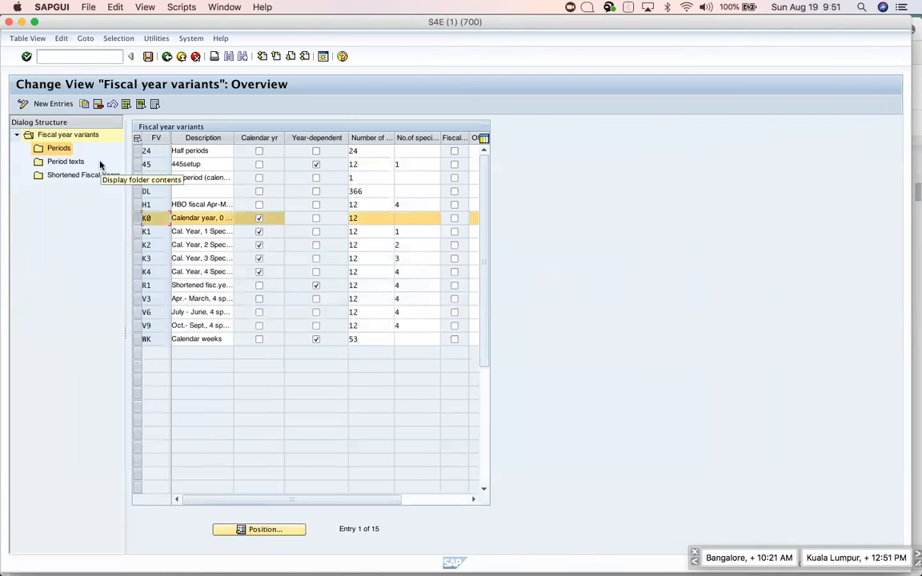
pyautogui.click(138, 298)
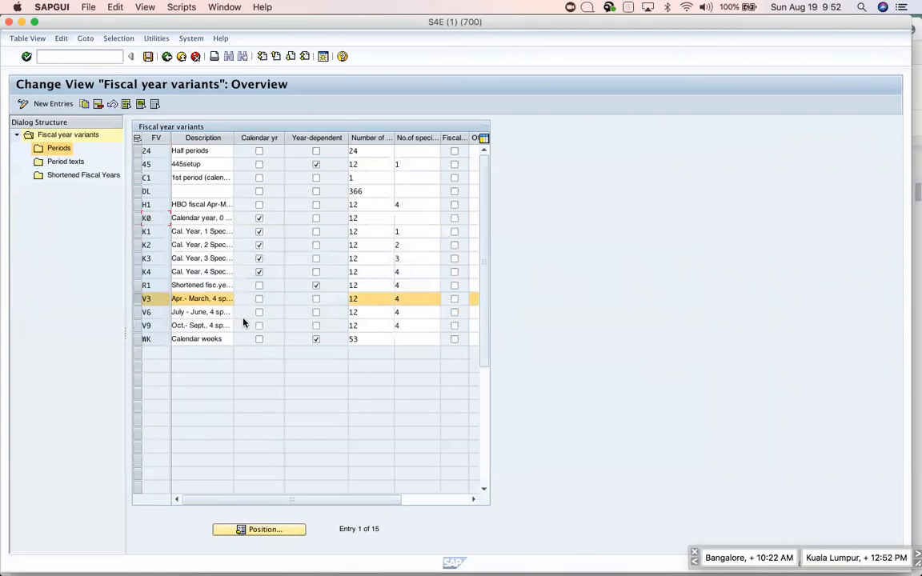
pyautogui.click(53, 105)
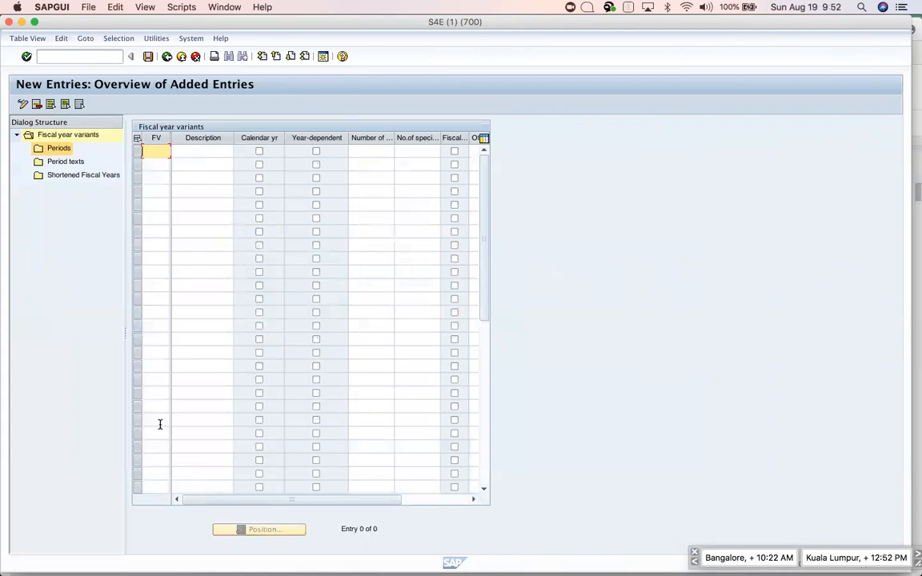
# Create variant A1 described 'Apple FV' with 12 posting periods, adjusting column widths as needed.
pyautogui.write('A1')
pyautogui.click(200, 151)
pyautogui.write('APRI')
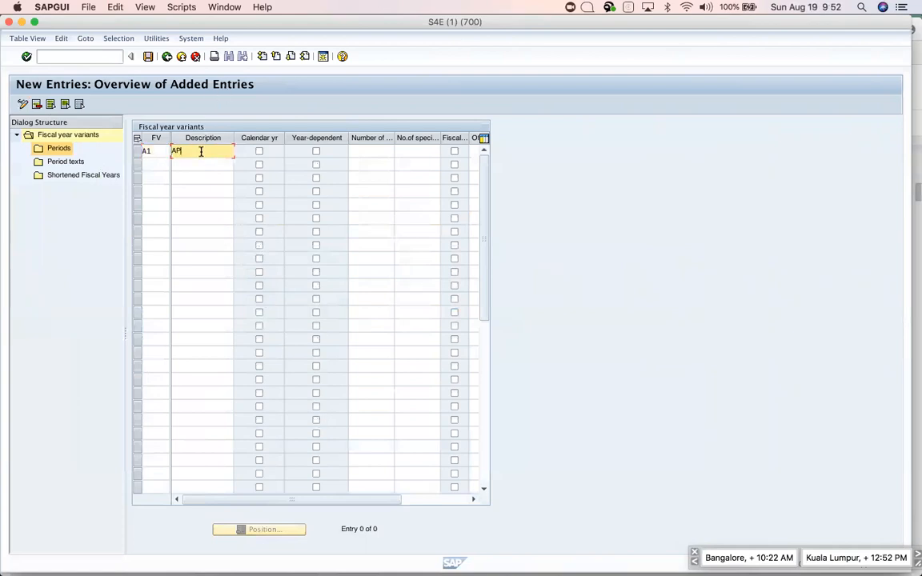
pyautogui.press('BackSpace')
pyautogui.press('BackSpace')
pyautogui.press('BackSpace')
pyautogui.write('pple FV')
pyautogui.click(368, 151)
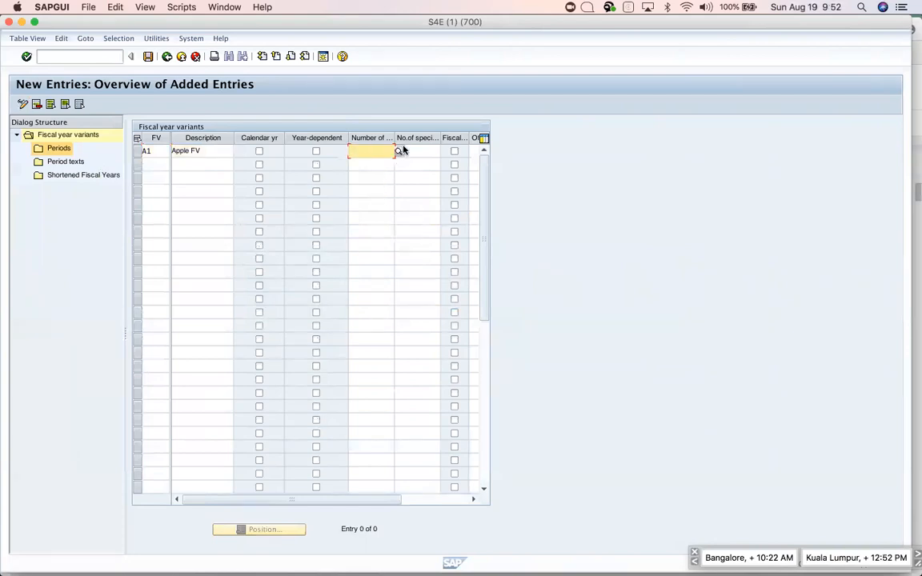
pyautogui.moveTo(395, 137); pyautogui.dragTo(427, 138)
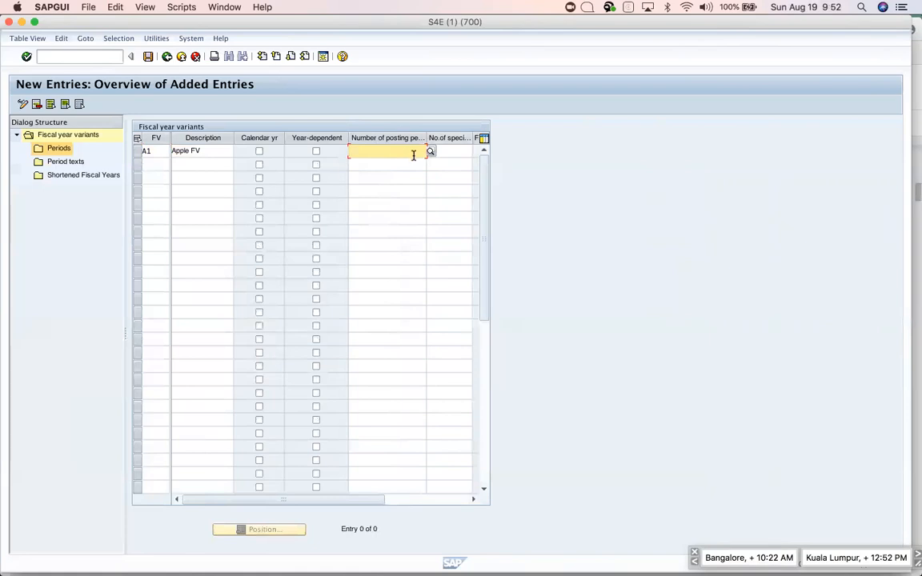
pyautogui.write('12')
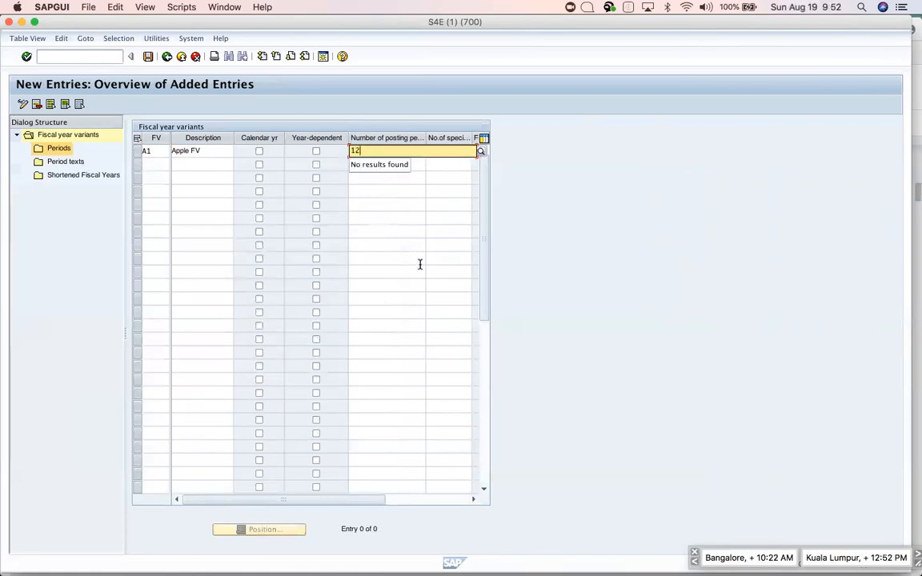
pyautogui.press('Tab')
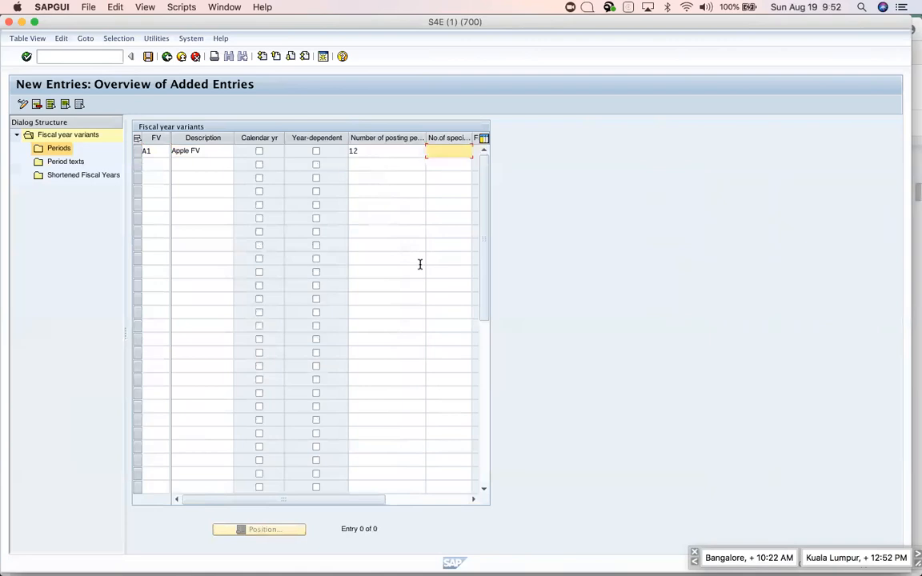
pyautogui.moveTo(425, 137); pyautogui.dragTo(455, 137)
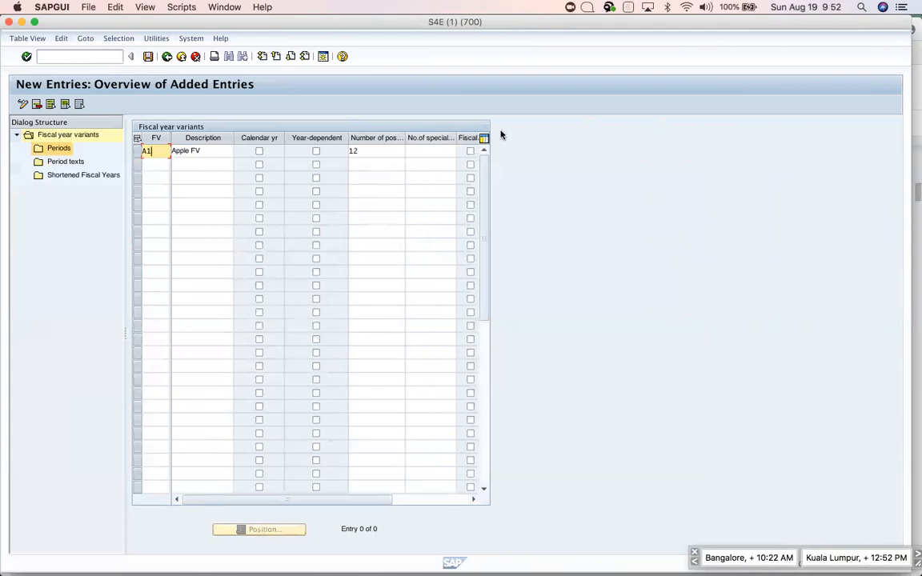
pyautogui.moveTo(456, 138)
pyautogui.mouseDown()
pyautogui.moveTo(426, 139)
pyautogui.moveTo(450, 137)
pyautogui.mouseUp()
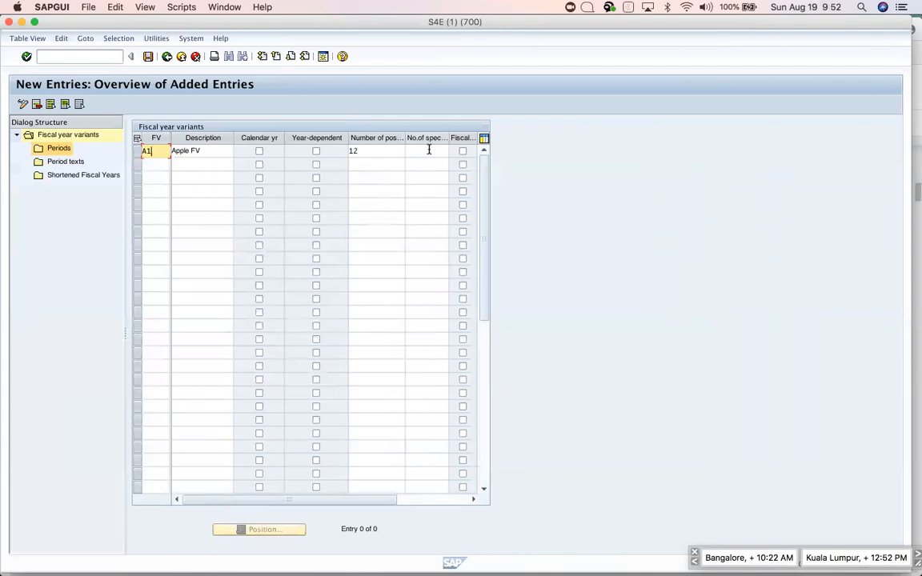
pyautogui.click(428, 151)
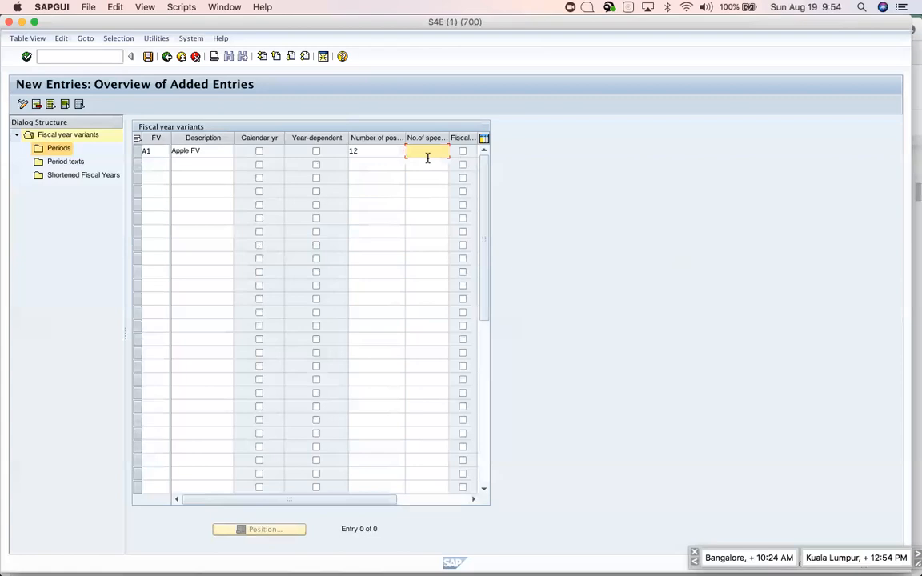
# Enter 4 special periods for A1, confirm the entry, and select the A1 row.
pyautogui.write('4')
pyautogui.press('Return')
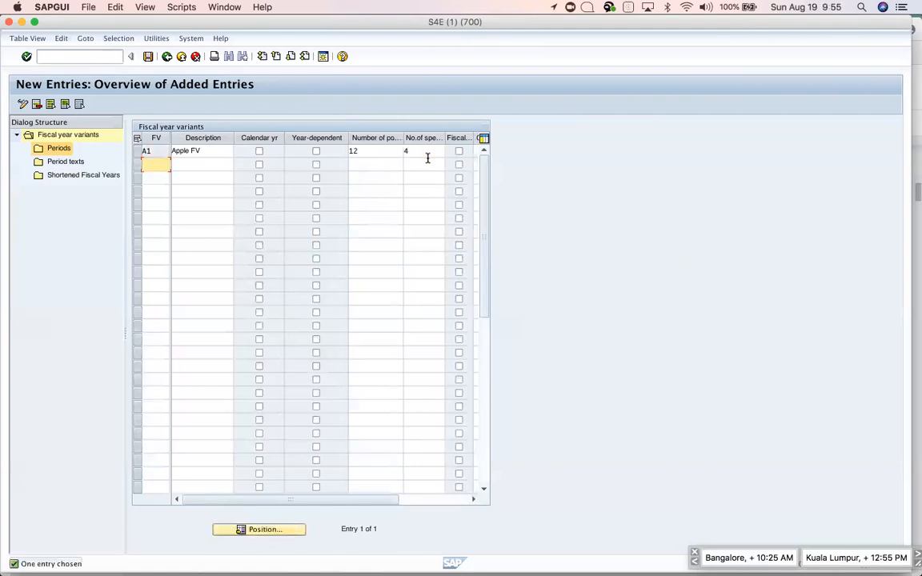
pyautogui.click(136, 152)
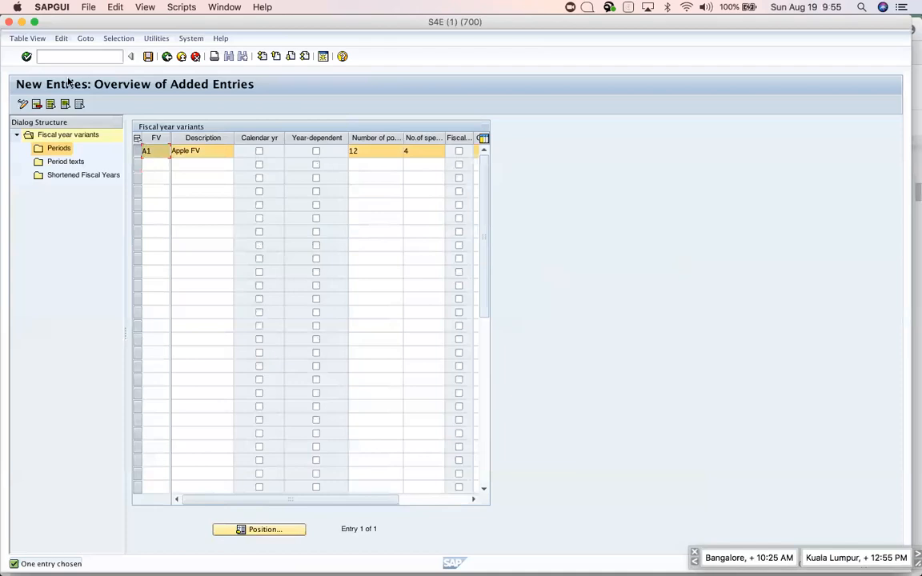
# Open the Periods screen for variant A1 from the Dialog Structure.
pyautogui.doubleClick(59, 149)
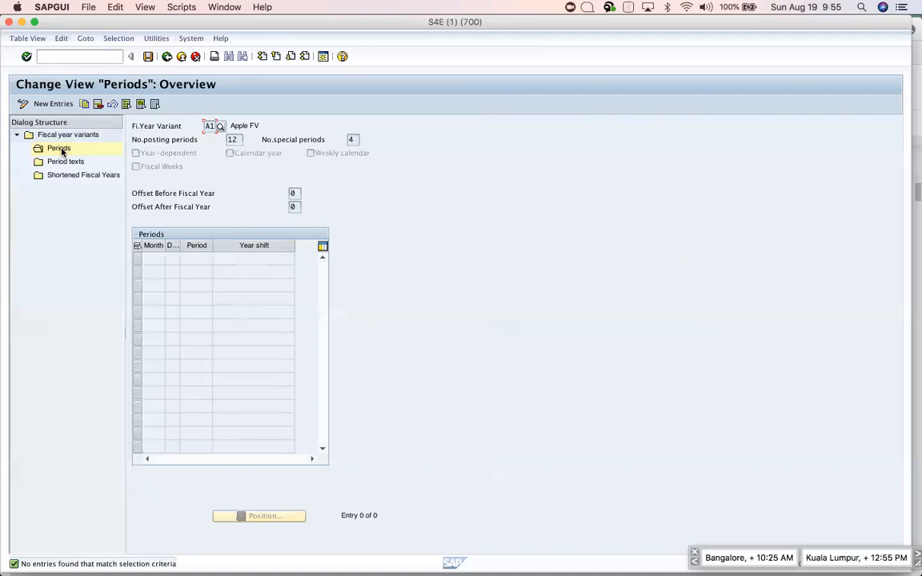
pyautogui.press('super+Tab')
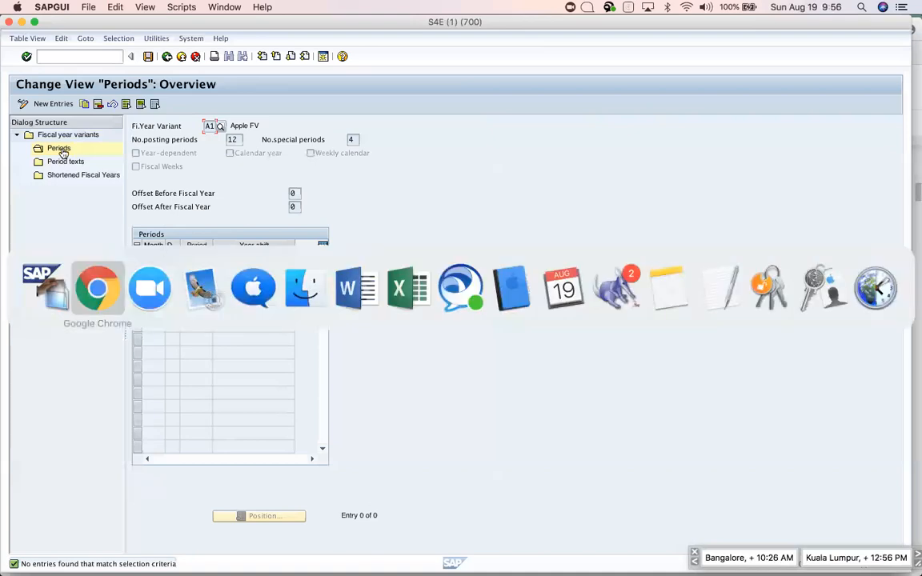
pyautogui.scroll(-10, 494, 345)
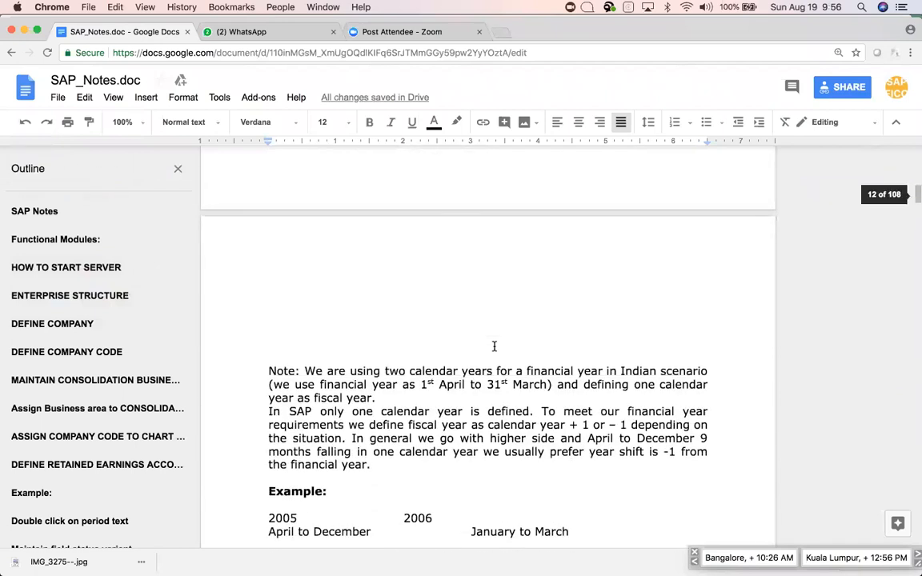
pyautogui.scroll(5, 494, 346)
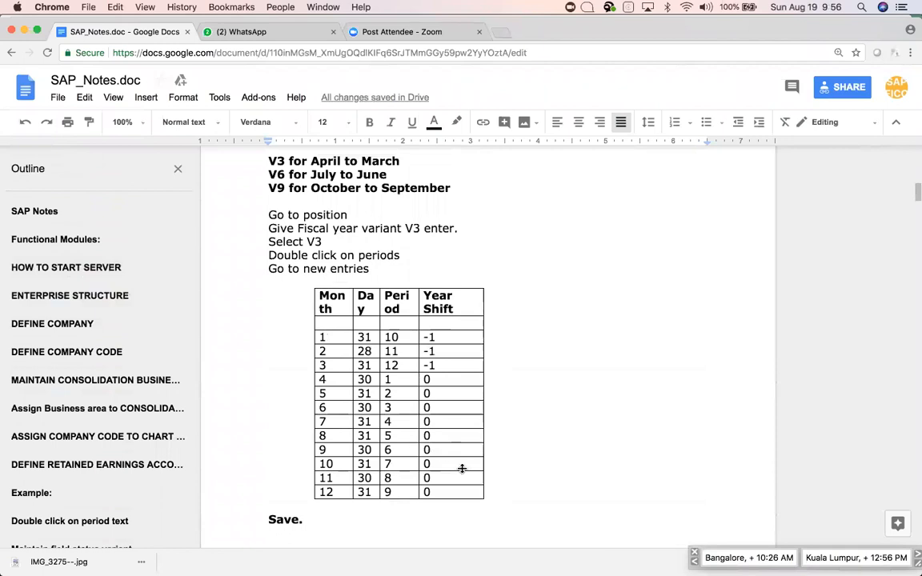
pyautogui.scroll(-10, 461, 468)
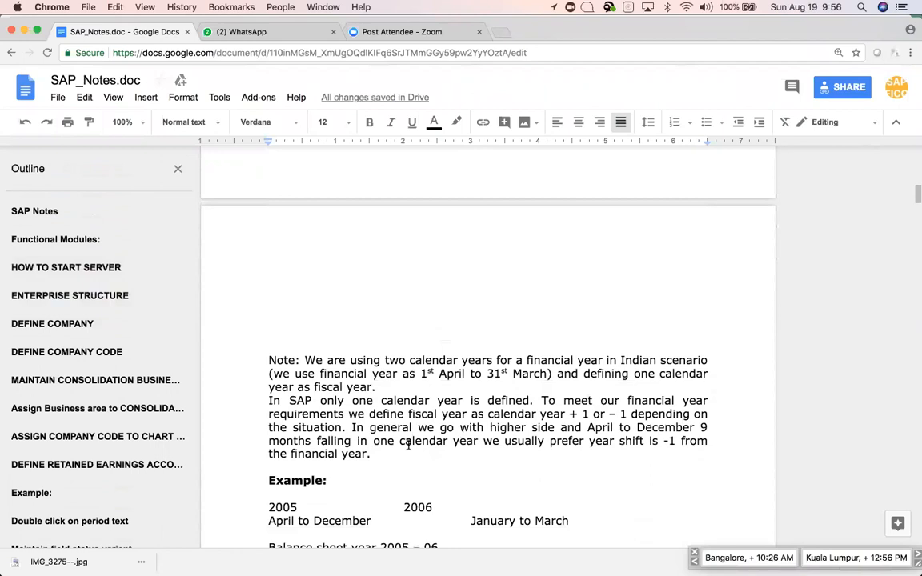
pyautogui.scroll(-13, 408, 445)
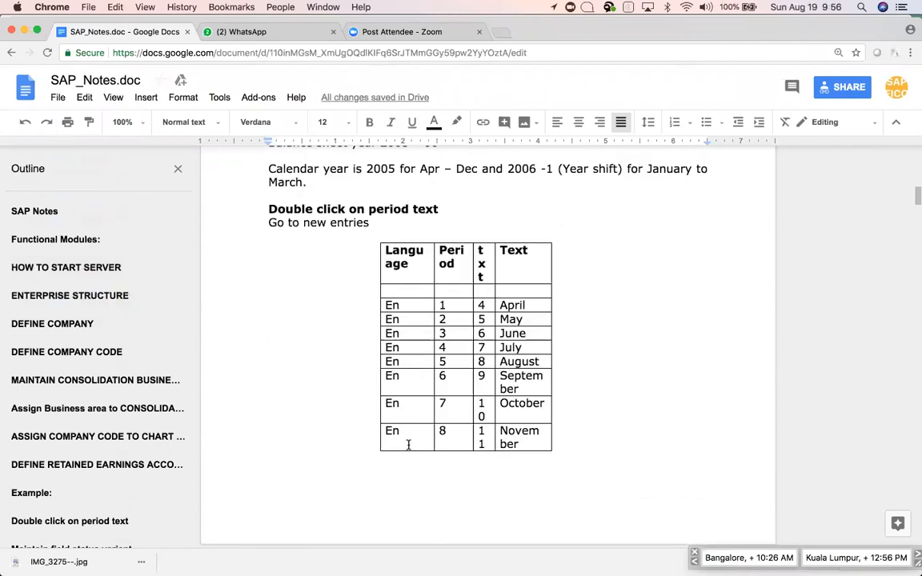
pyautogui.scroll(8, 408, 445)
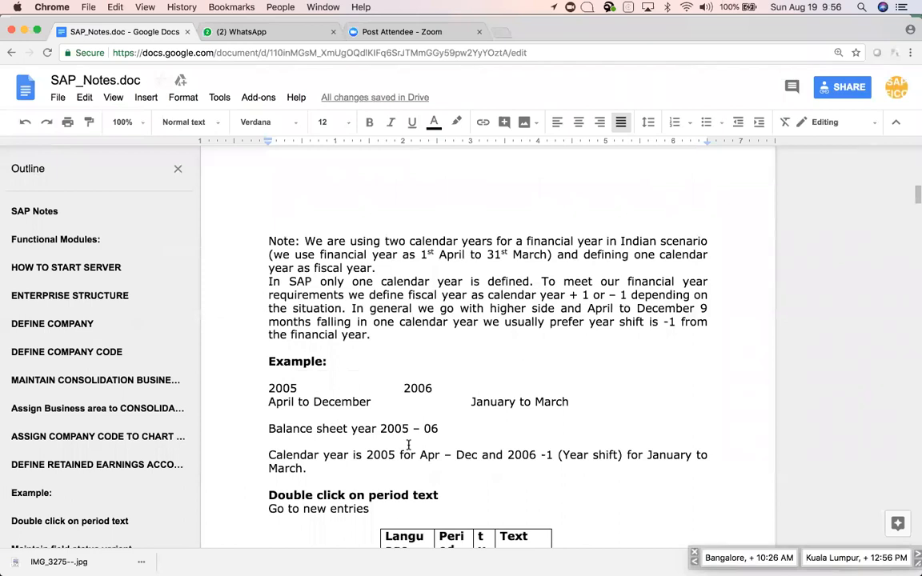
pyautogui.scroll(-10, 408, 445)
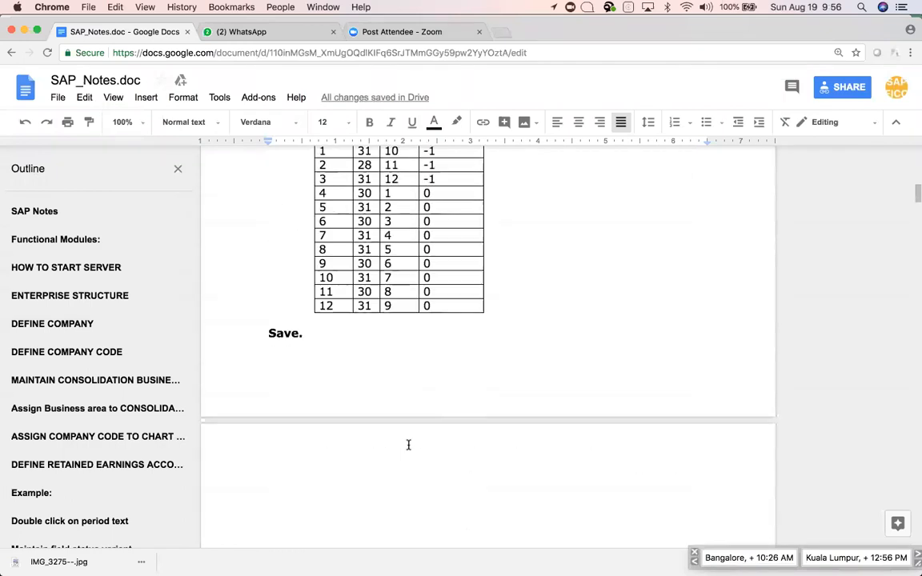
pyautogui.scroll(2, 408, 444)
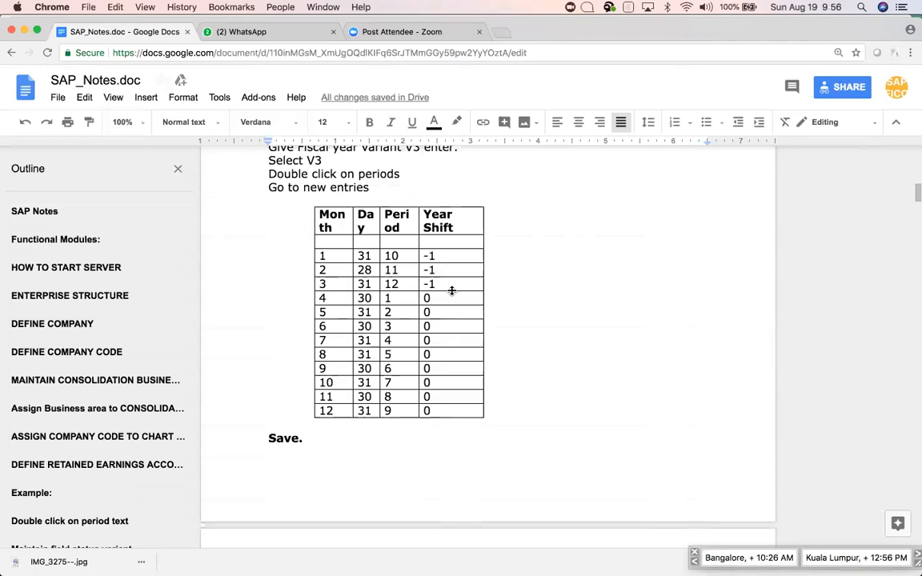
pyautogui.press('super+Tab')
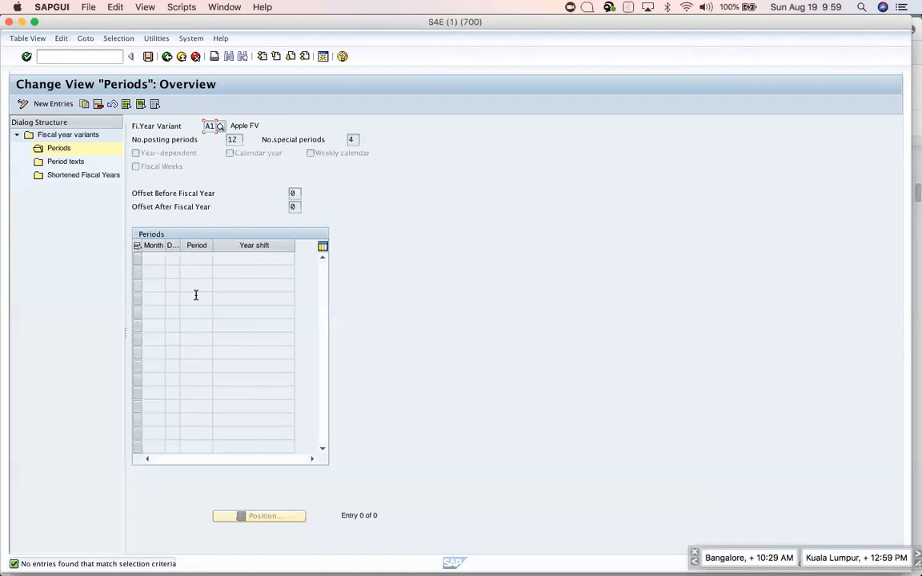
pyautogui.press('super+Tab')
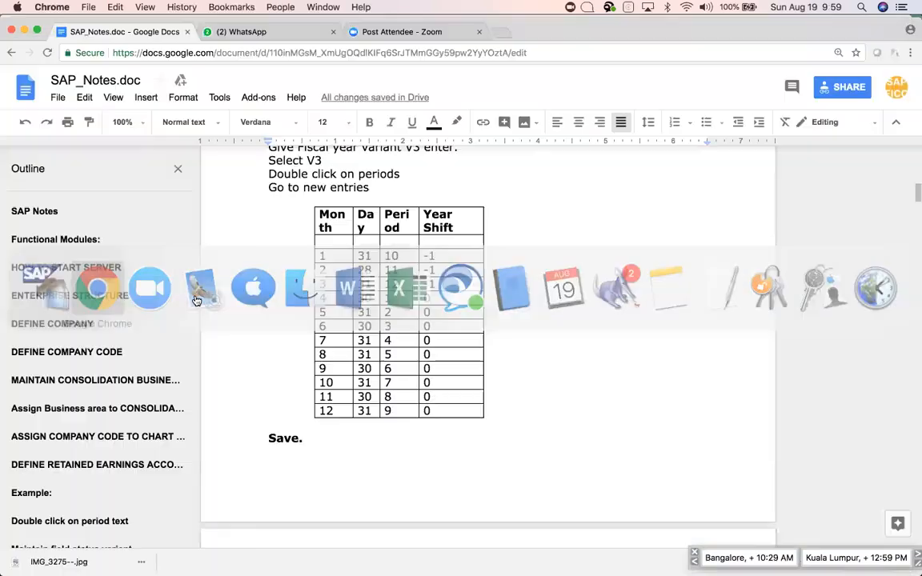
# Scroll the notes to the Note paragraph and return to the A1 Periods overview in SAP.
pyautogui.scroll(-5, 493, 431)
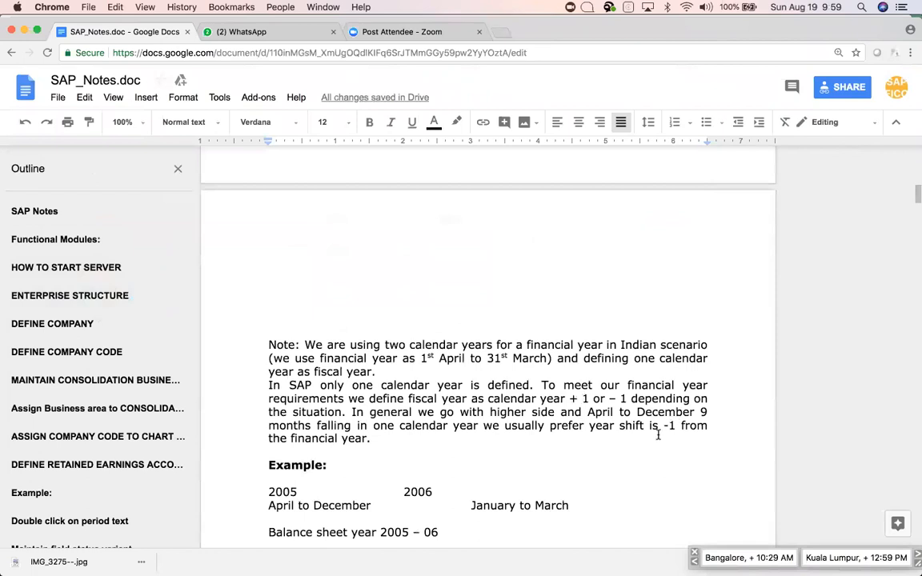
pyautogui.press('super+Tab')
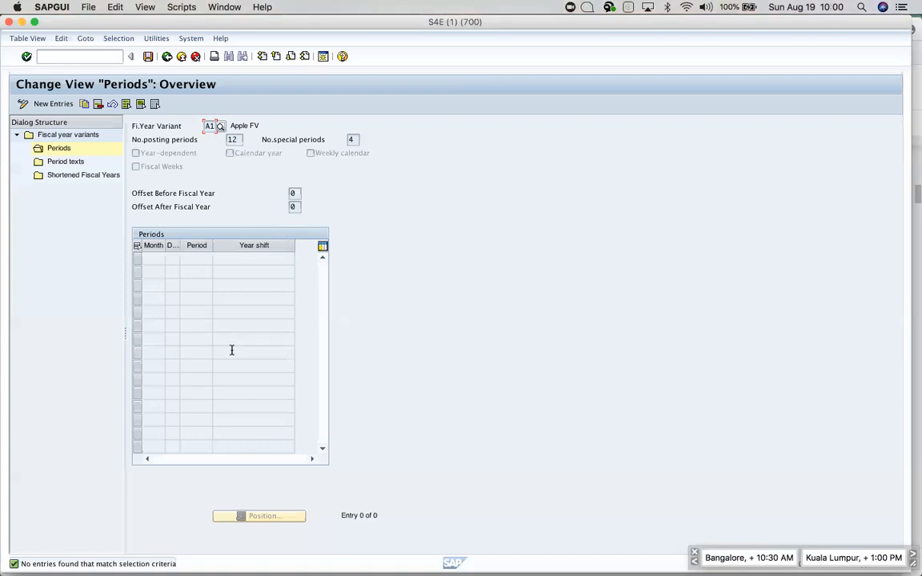
# Start new period entries and stage the notes' month 4–12 rows in Excel cell F4.
pyautogui.click(56, 103)
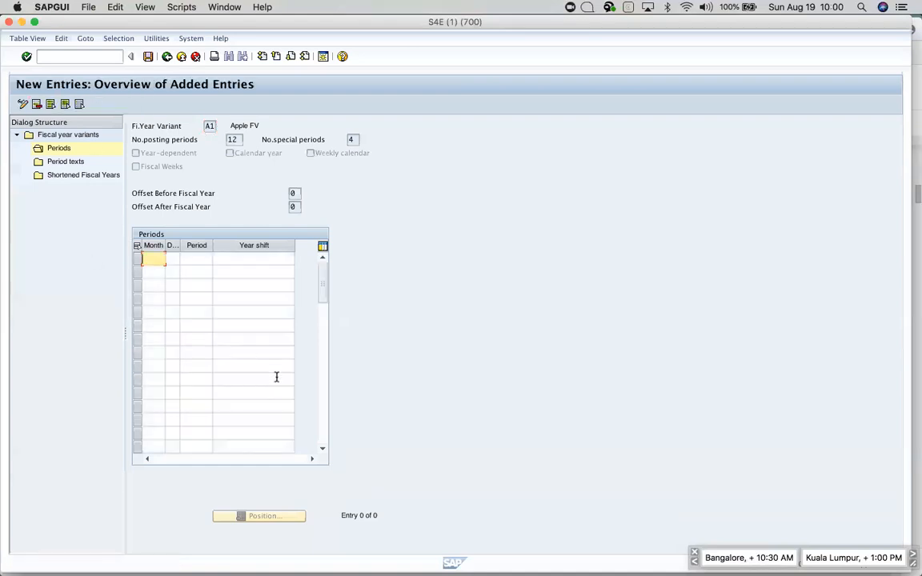
pyautogui.press('super+Tab')
pyautogui.scroll(-5, 317, 428)
pyautogui.scroll(4, 317, 428)
pyautogui.scroll(-14, 317, 428)
pyautogui.scroll(2, 316, 416)
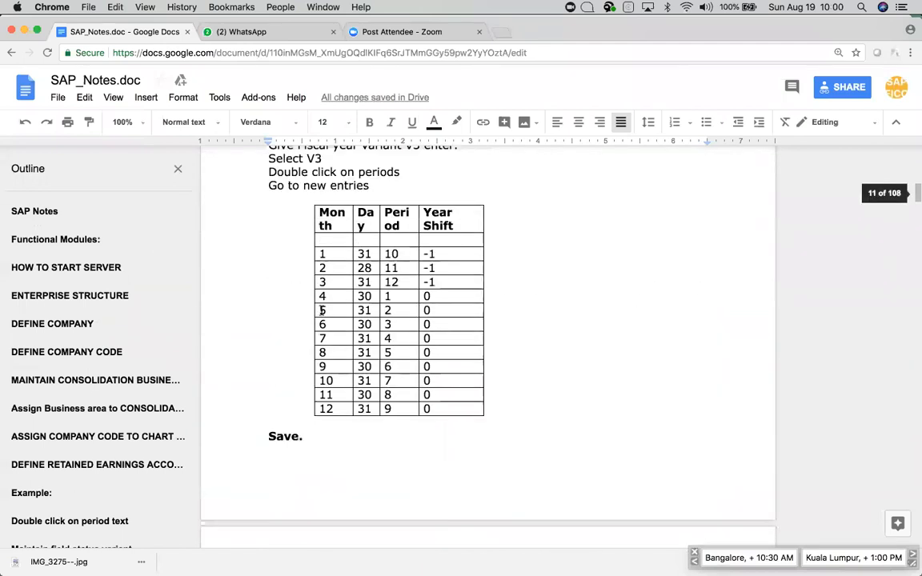
pyautogui.moveTo(320, 296); pyautogui.dragTo(449, 408)
pyautogui.press('super+c')
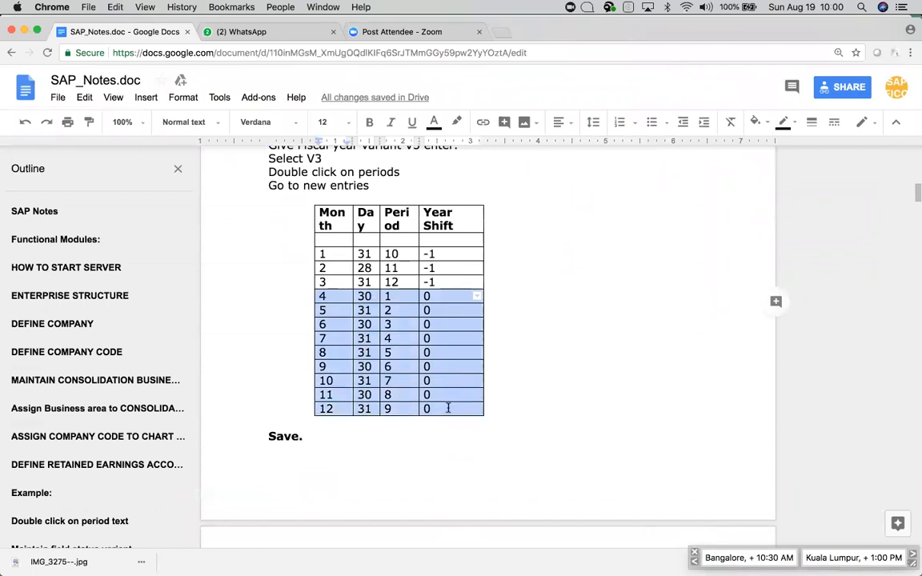
pyautogui.press('super+Tab')
pyautogui.press('super+Tab')
pyautogui.press('super+Tab')
pyautogui.press('super+Tab')
pyautogui.press('super+Tab')
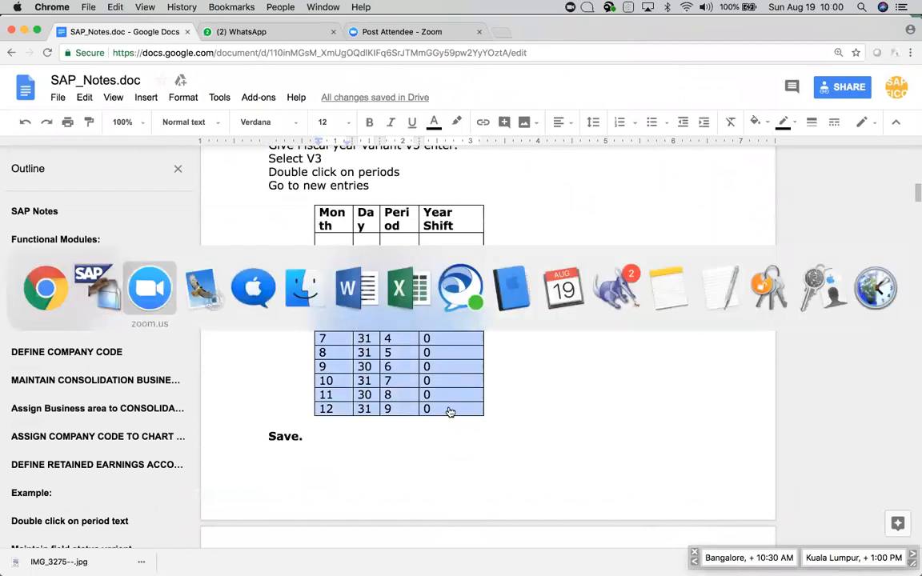
pyautogui.press('super+Tab')
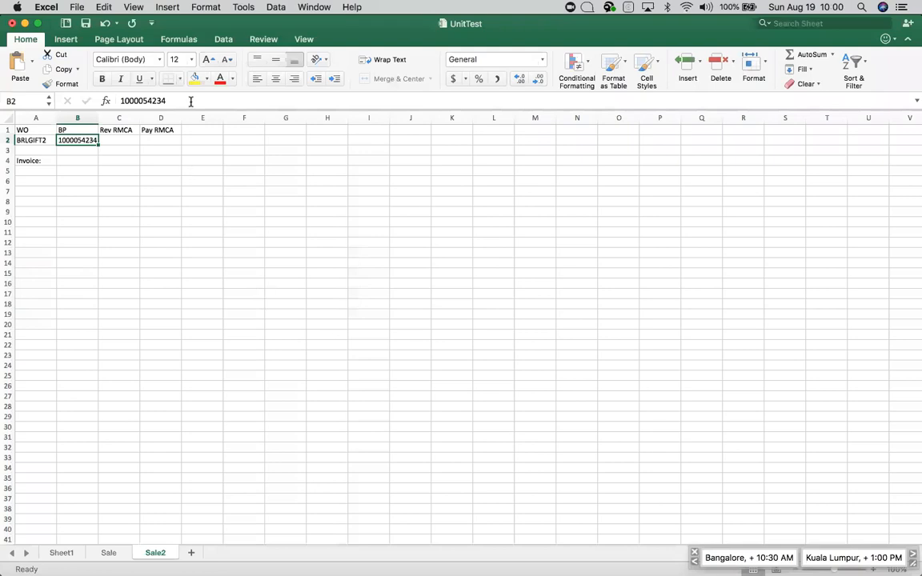
pyautogui.click(254, 160)
pyautogui.press('super+v')
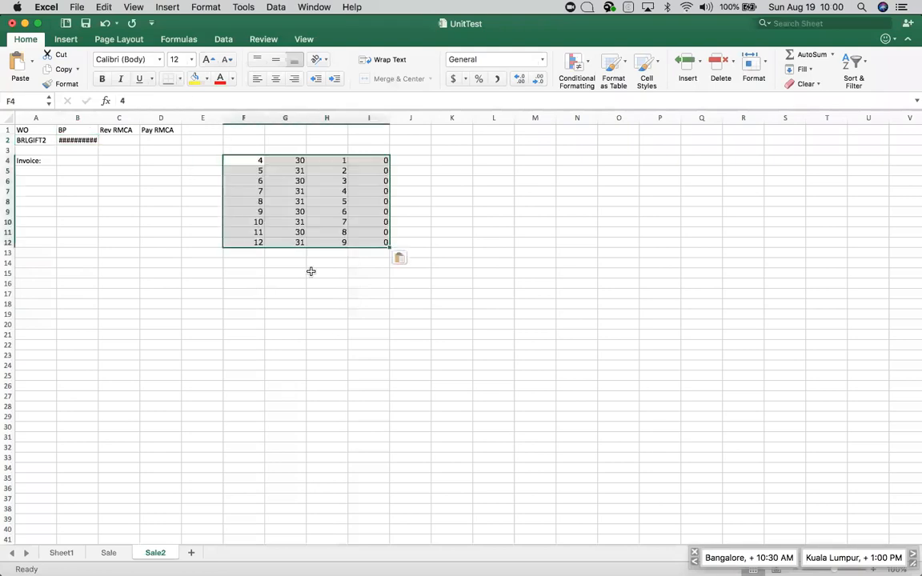
# Paste the nine rows into the A1 Periods table as periods 1–9 with year shift 0.
pyautogui.press('super+Tab')
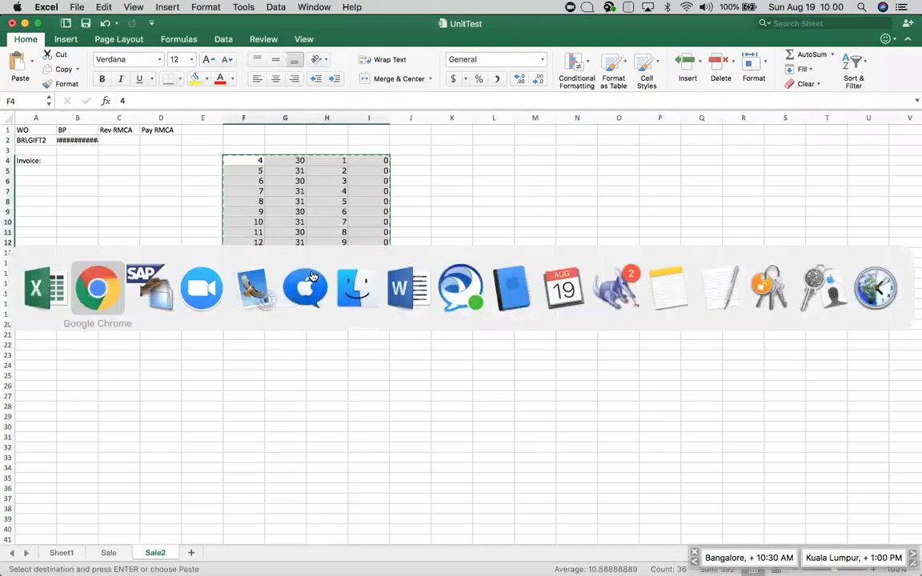
pyautogui.press('super+Tab')
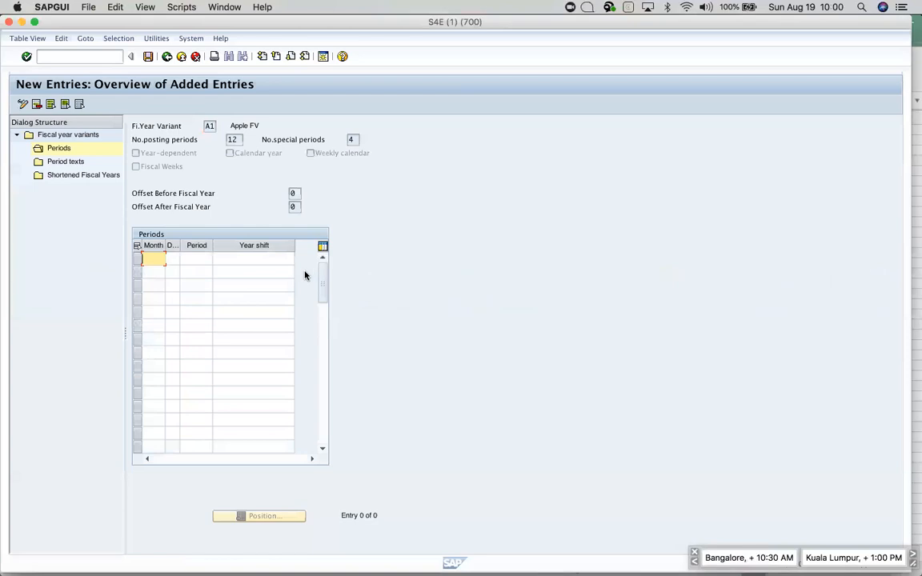
pyautogui.press('super+v')
pyautogui.press('Return')
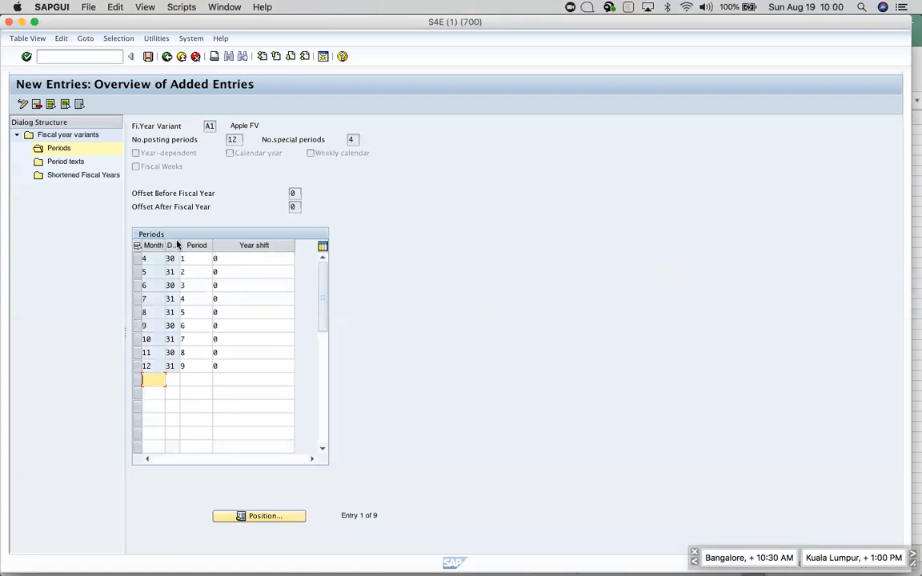
# Verify the Month, Day, Period and Year shift values across the entered rows.
pyautogui.moveTo(178, 240); pyautogui.dragTo(198, 241)
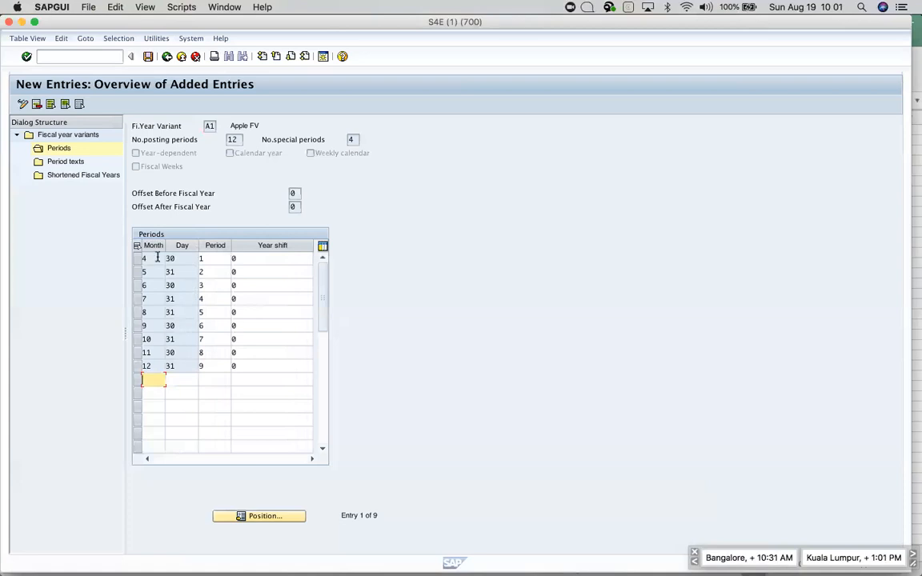
pyautogui.moveTo(142, 258); pyautogui.dragTo(127, 251)
pyautogui.press('Tab')
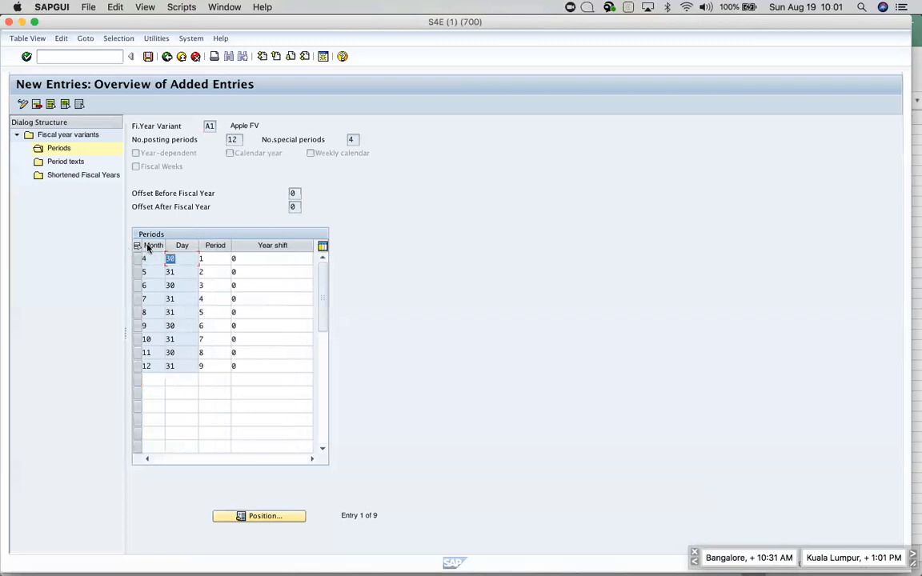
pyautogui.click(217, 256)
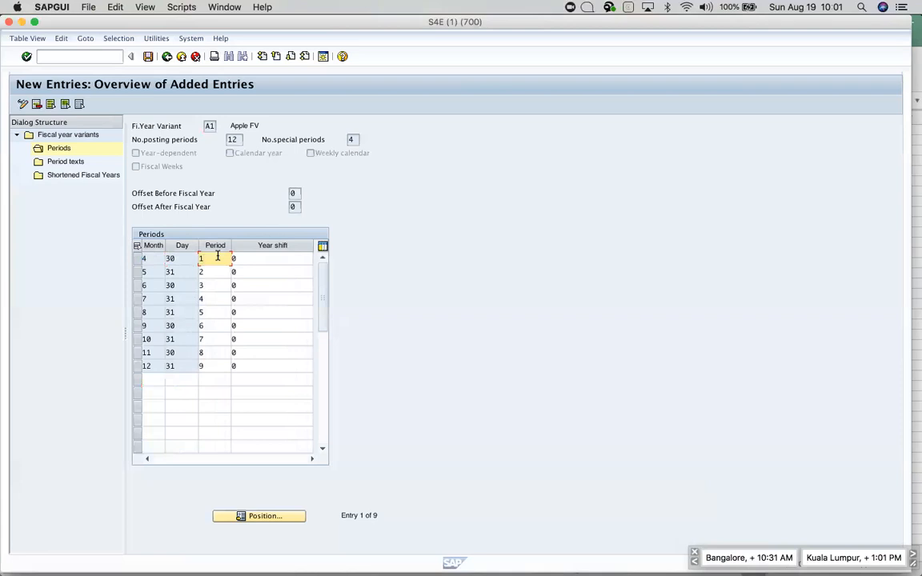
pyautogui.click(269, 257)
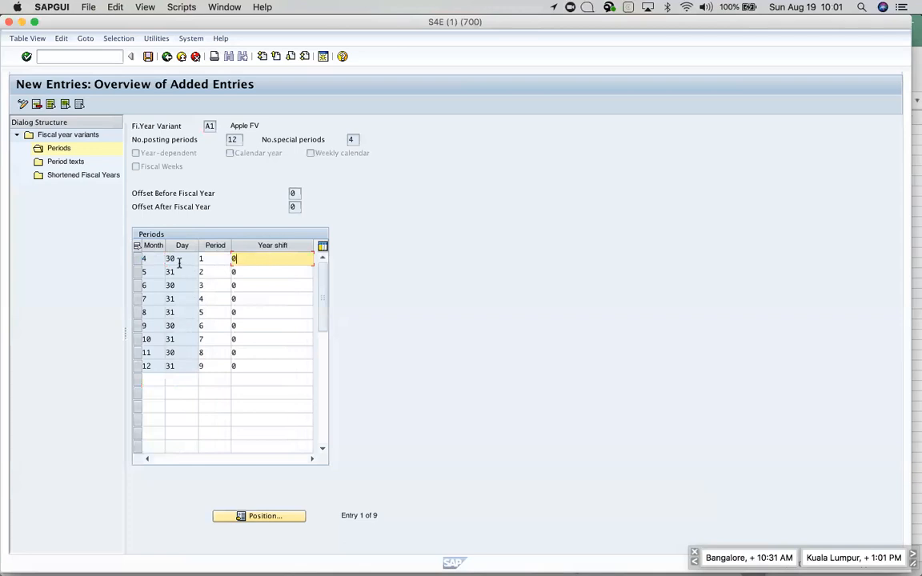
pyautogui.click(152, 270)
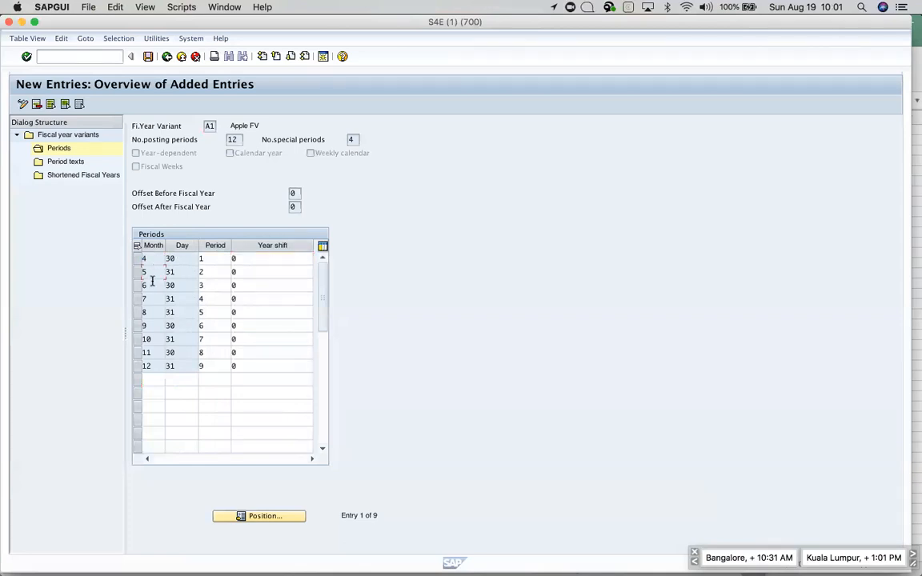
pyautogui.click(156, 301)
pyautogui.click(154, 370)
pyautogui.click(156, 381)
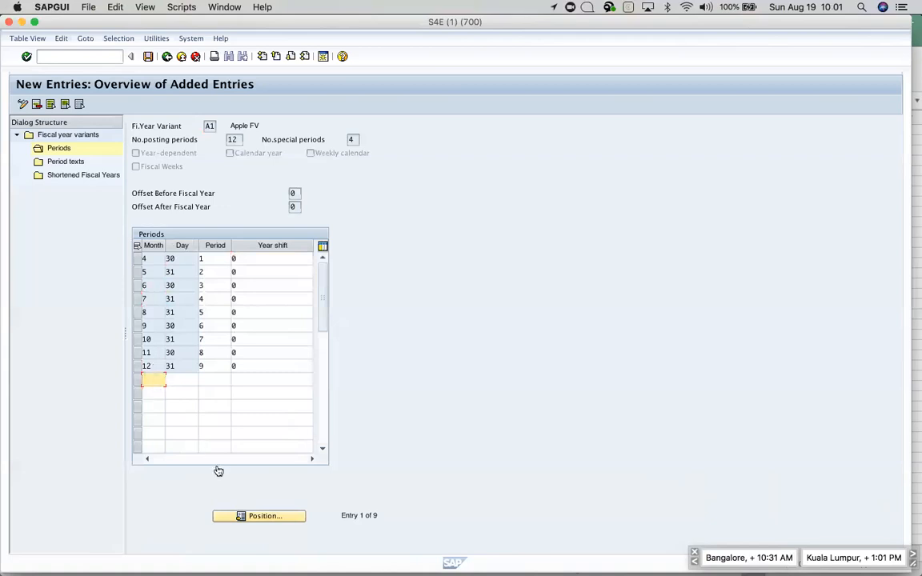
pyautogui.press('super+Tab')
pyautogui.press('super+Tab')
pyautogui.press('super+Tab')
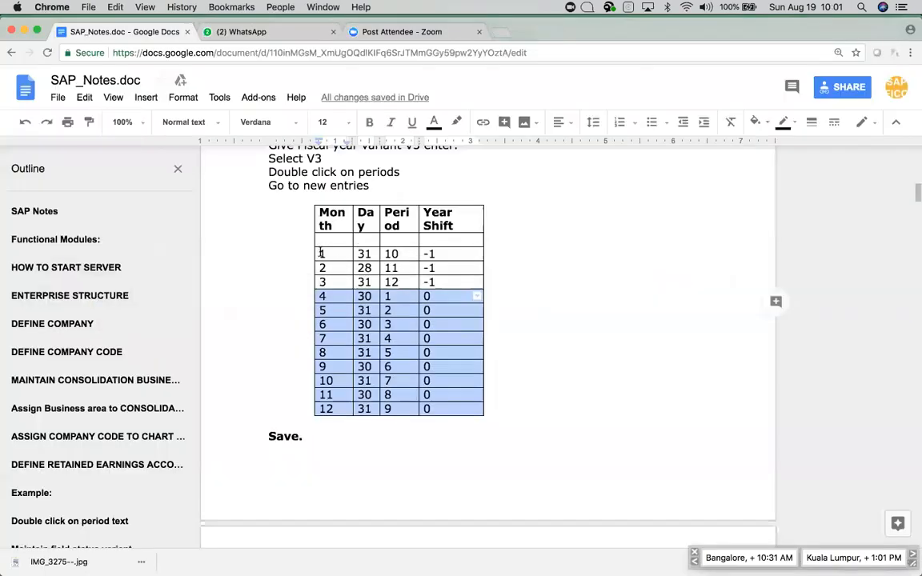
# Copy the January–March rows via Excel cell F14 and paste them as periods 10–12 with year shift -1.
pyautogui.moveTo(323, 253); pyautogui.dragTo(436, 284)
pyautogui.press('super+c')
pyautogui.press('super+Tab')
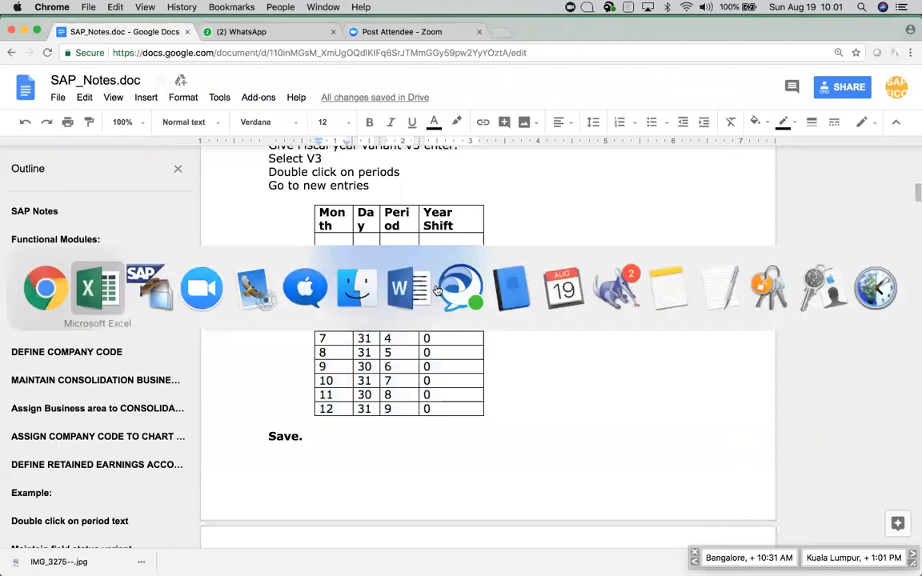
pyautogui.click(244, 263)
pyautogui.press('super+v')
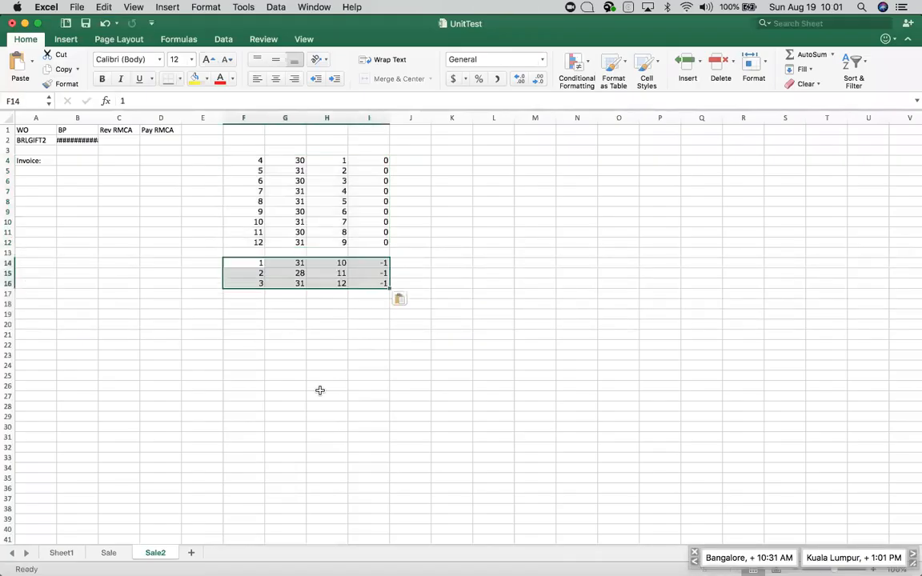
pyautogui.press('super+c')
pyautogui.press('super+Tab')
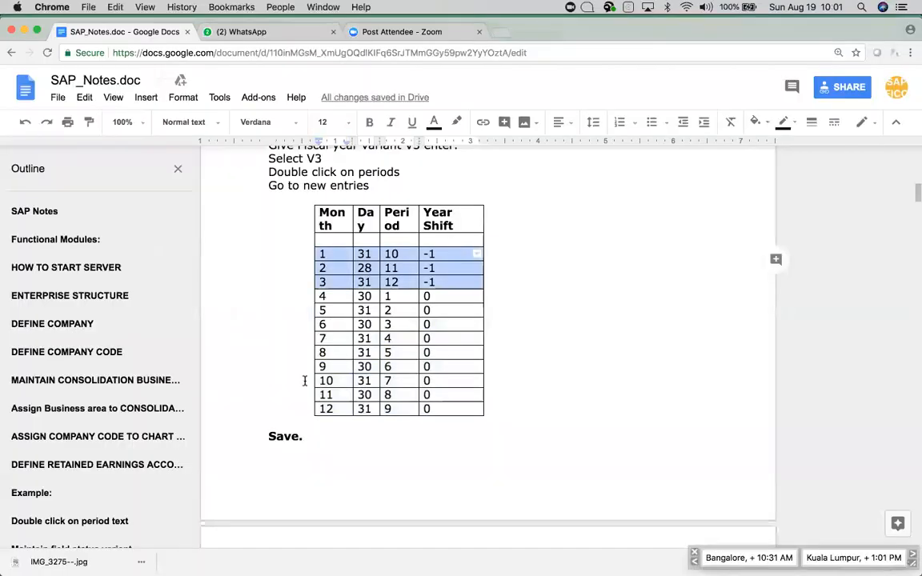
pyautogui.press('super+Tab')
pyautogui.press('Tab')
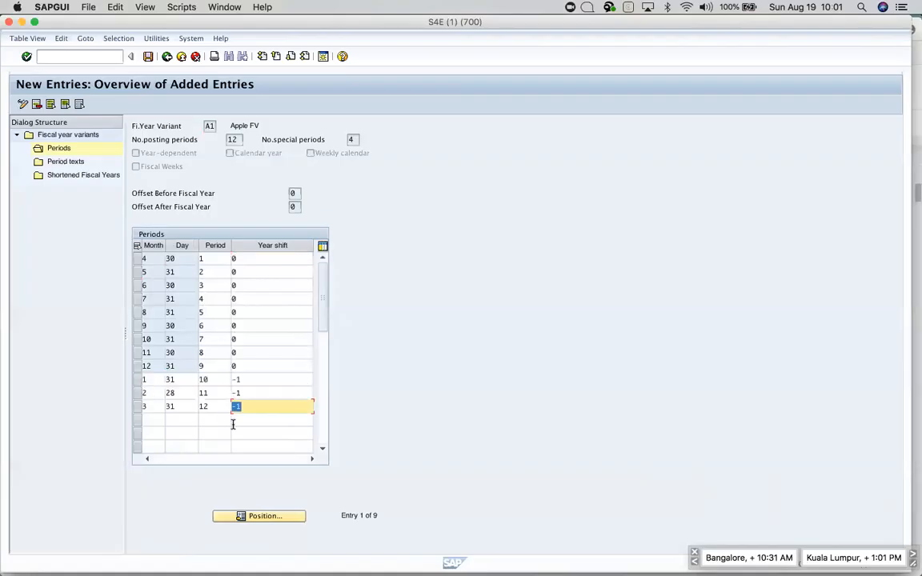
pyautogui.press('Return')
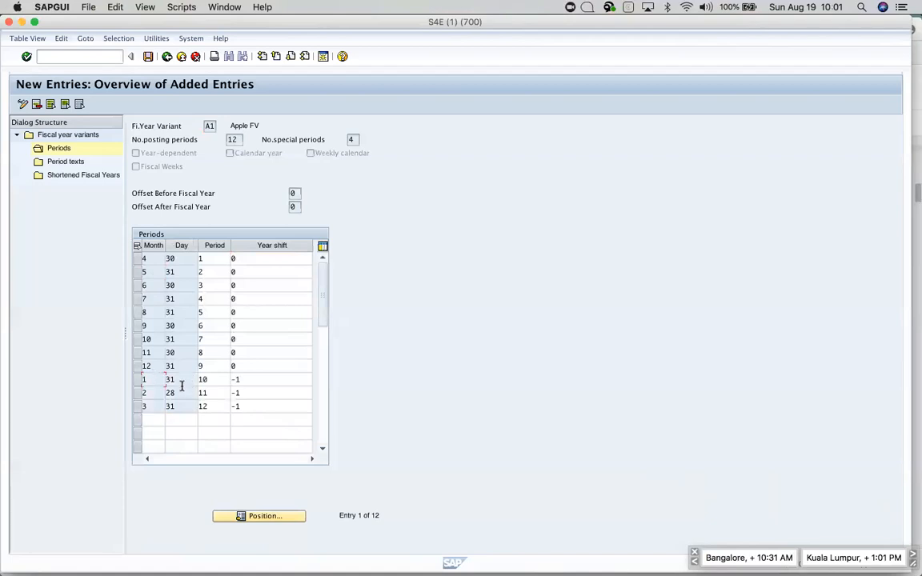
# Check the Period and Year shift values from the January row through period 12, then return to the notes.
pyautogui.click(217, 379)
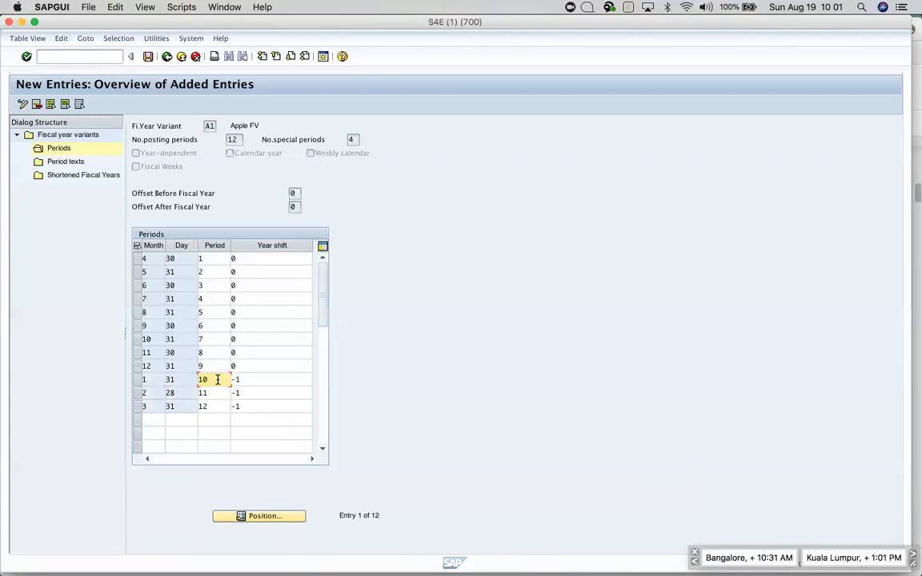
pyautogui.click(248, 380)
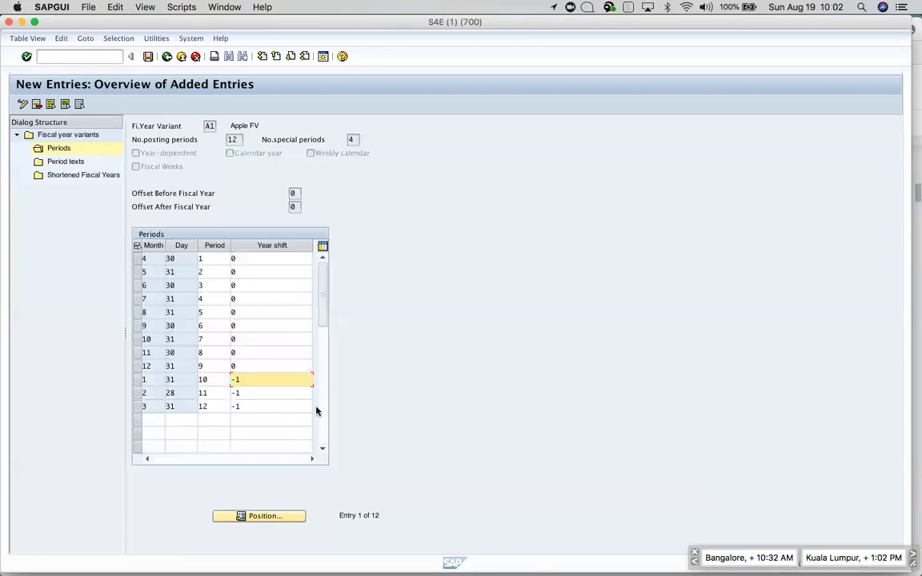
pyautogui.click(248, 407)
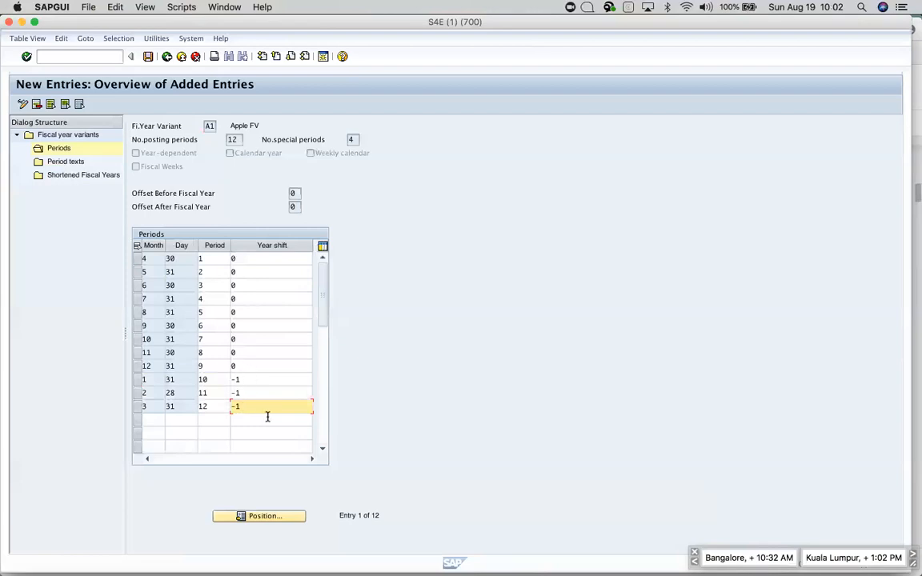
pyautogui.press('super+Tab')
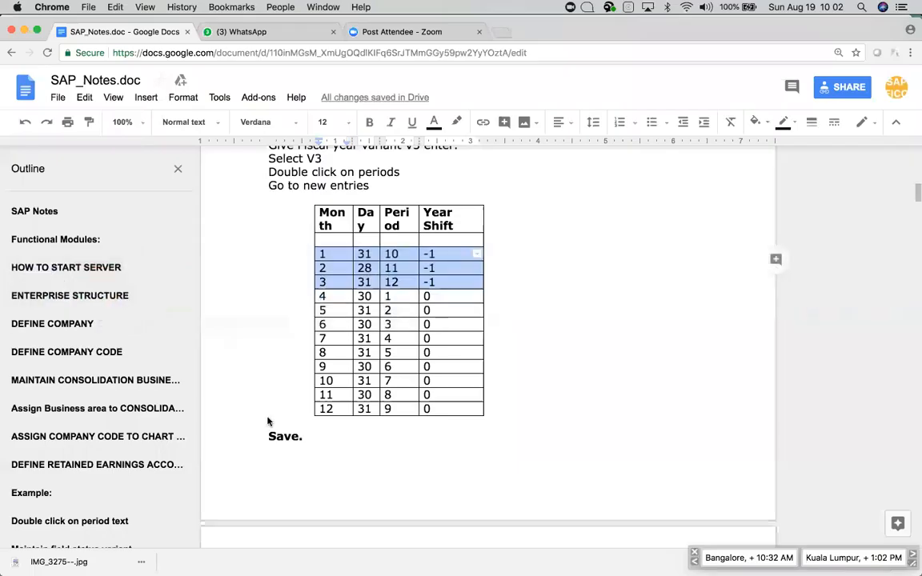
# Scroll the notes down to the 'Double click on period text' table starting with April.
pyautogui.scroll(4, 431, 400)
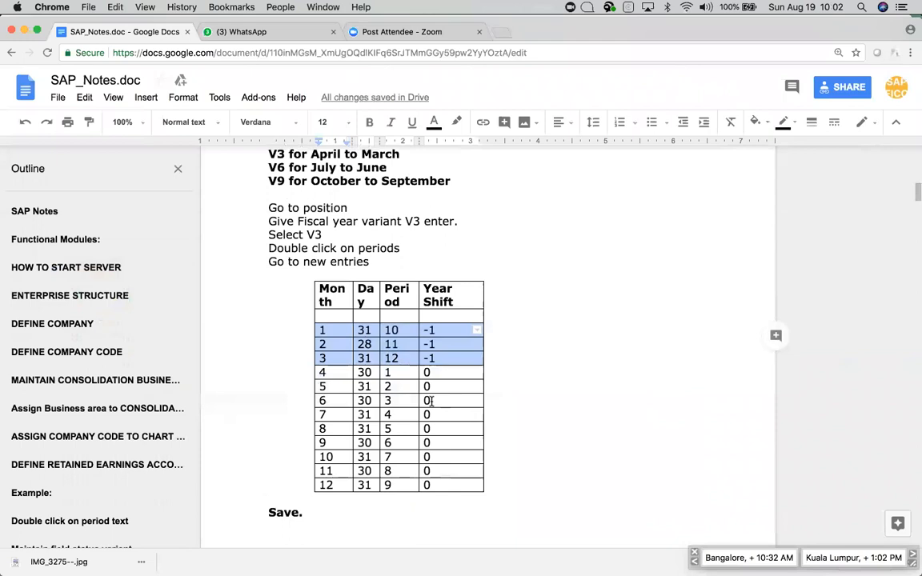
pyautogui.scroll(-9, 431, 400)
pyautogui.scroll(-5, 431, 401)
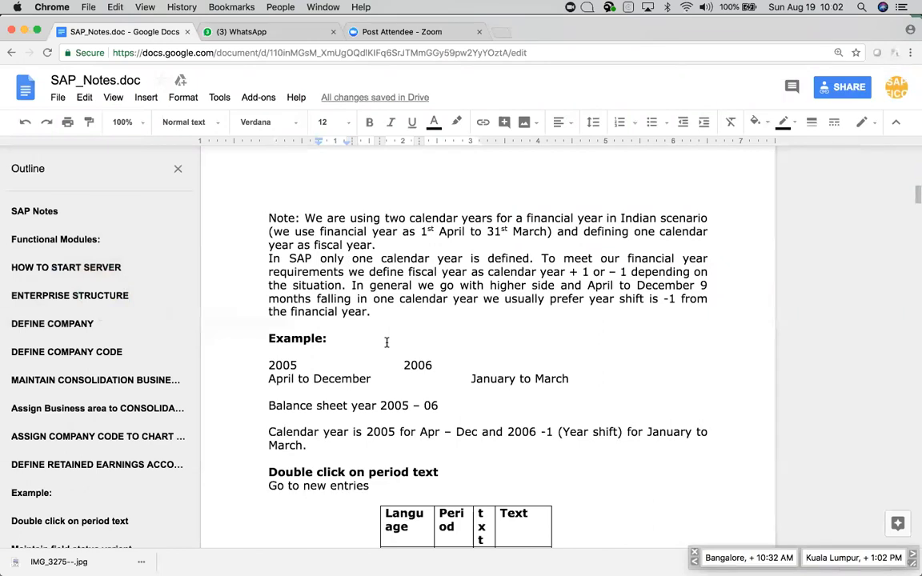
pyautogui.scroll(-4, 386, 342)
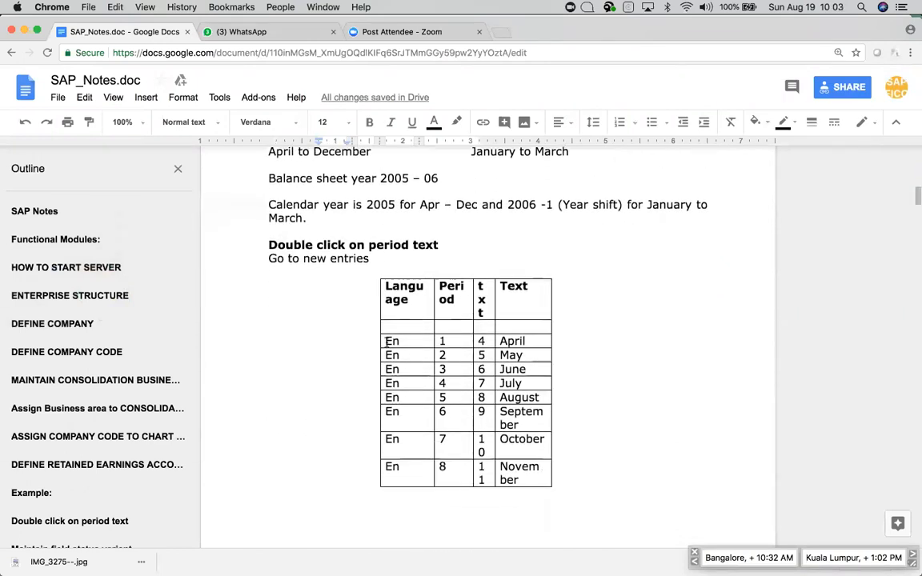
# Save the A1 periods under the customizing request and begin new Period texts entries.
pyautogui.press('super+Tab')
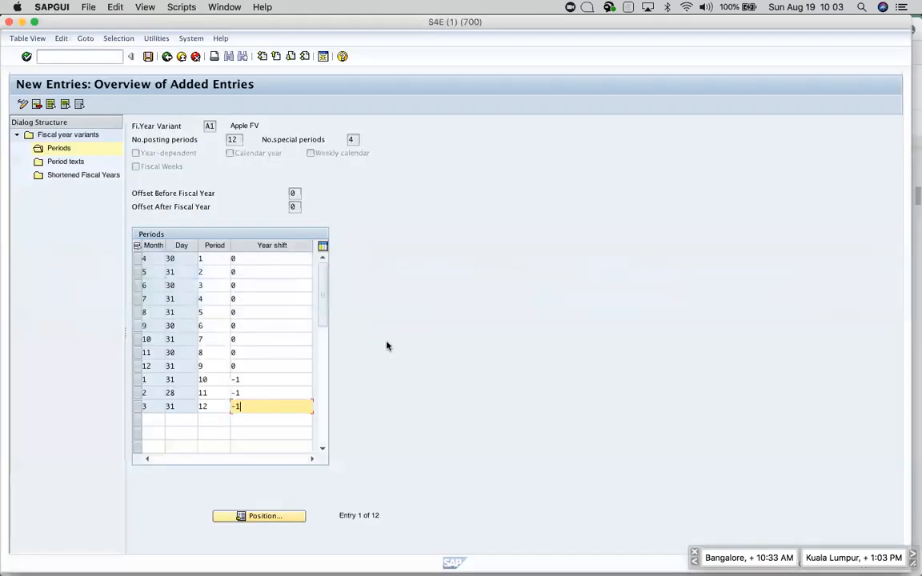
pyautogui.click(148, 57)
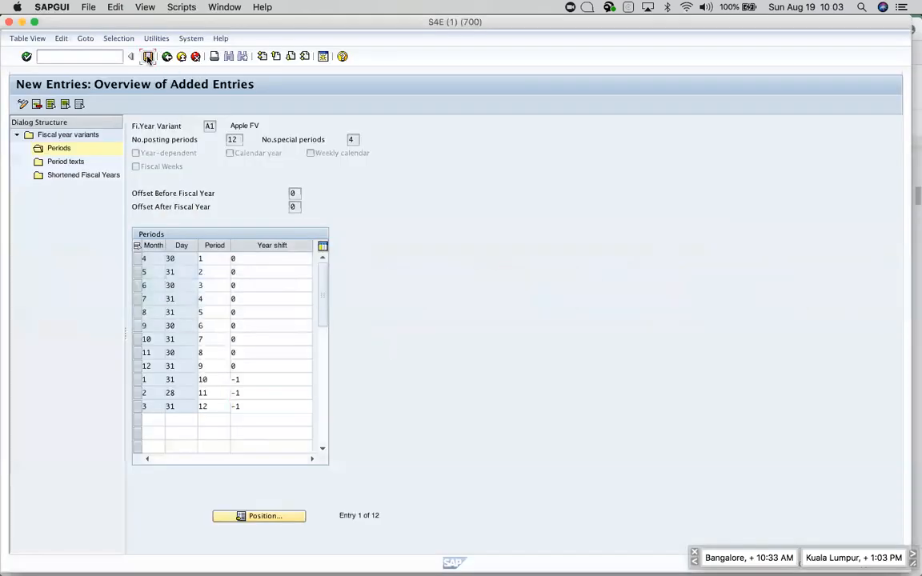
pyautogui.click(209, 144)
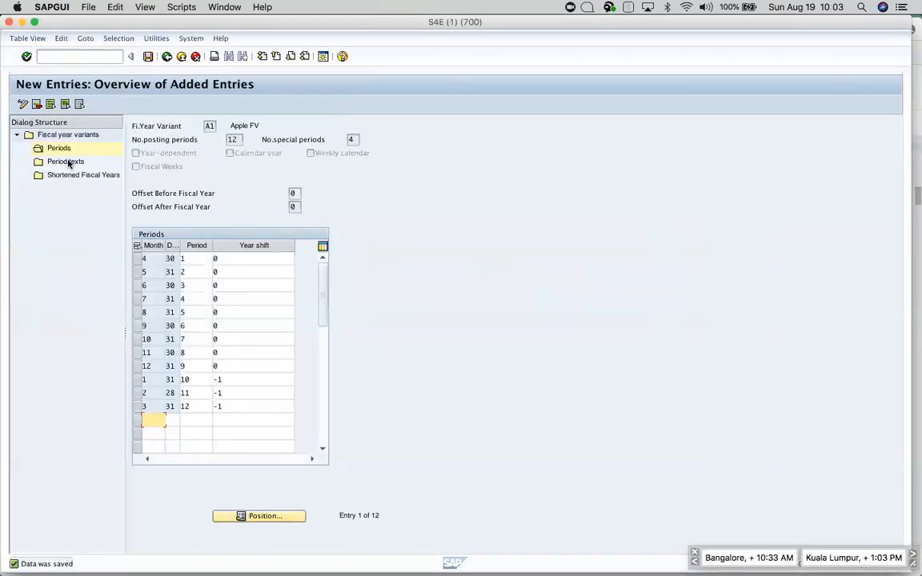
pyautogui.doubleClick(69, 162)
pyautogui.click(53, 104)
# Select the twelve En period-text rows, April to March, in the Google Docs notes.
pyautogui.press('super+Tab')
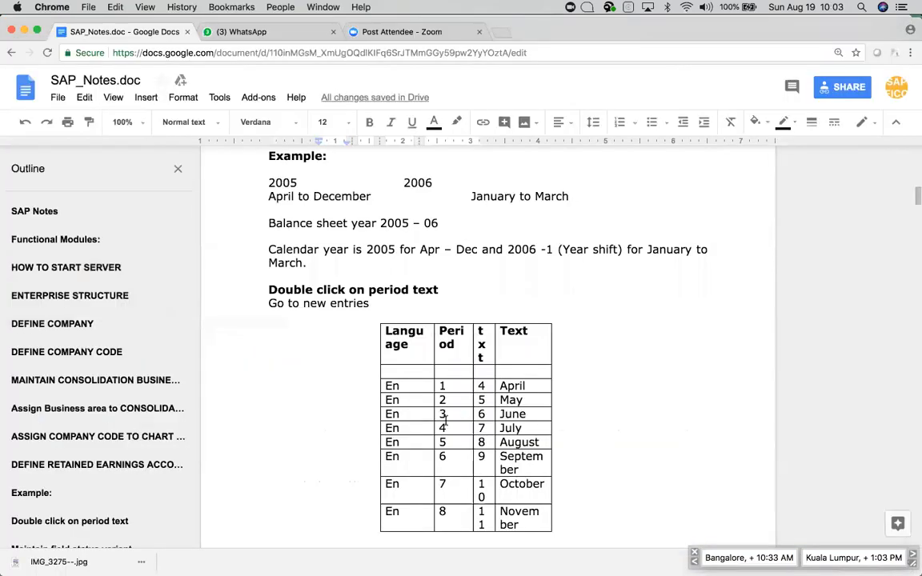
pyautogui.scroll(-2, 441, 384)
pyautogui.scroll(-1, 435, 408)
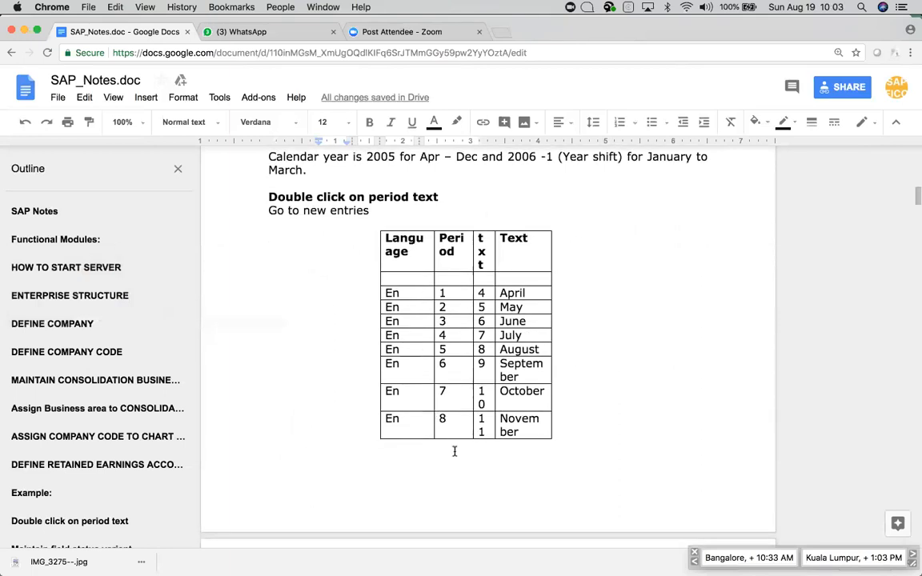
pyautogui.scroll(1, 454, 450)
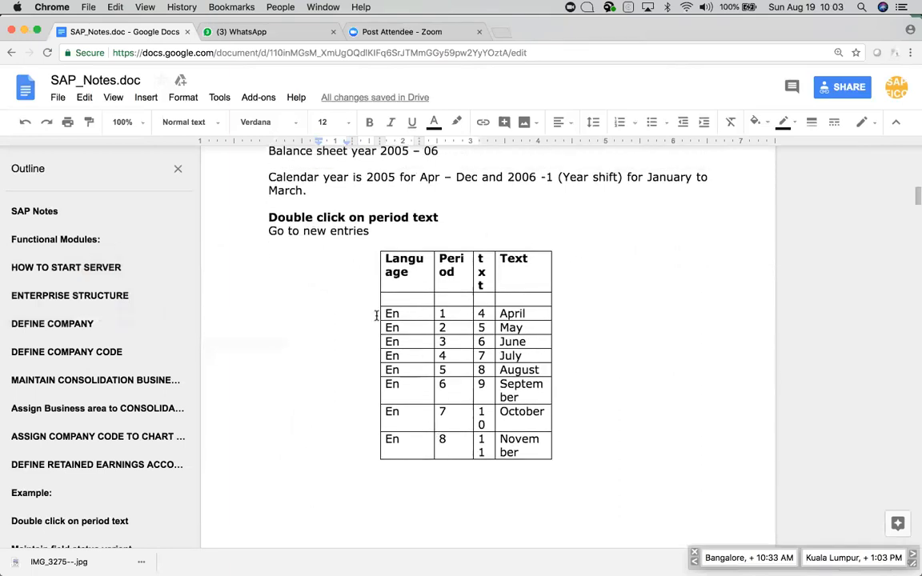
pyautogui.scroll(-5, 423, 380)
pyautogui.scroll(4, 424, 379)
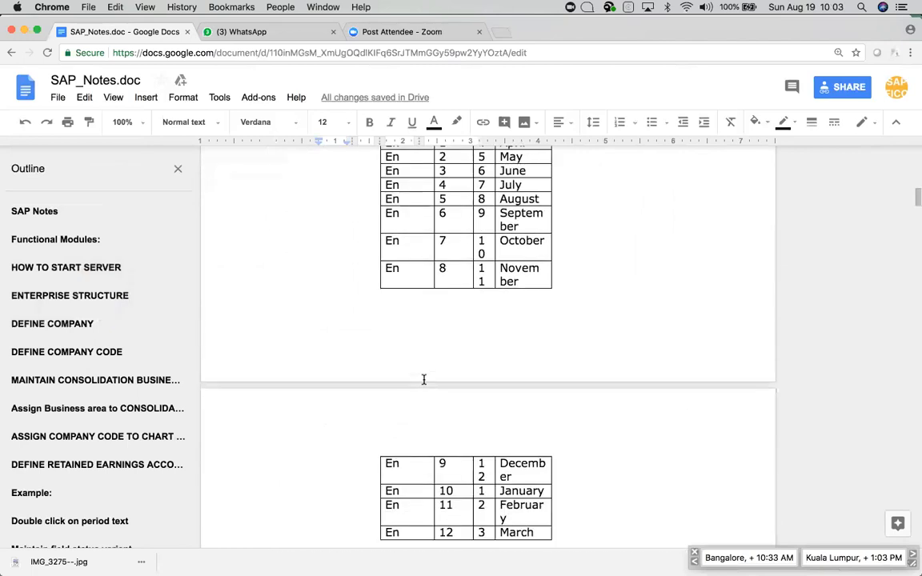
pyautogui.moveTo(384, 260); pyautogui.dragTo(539, 513)
pyautogui.press('super+c')
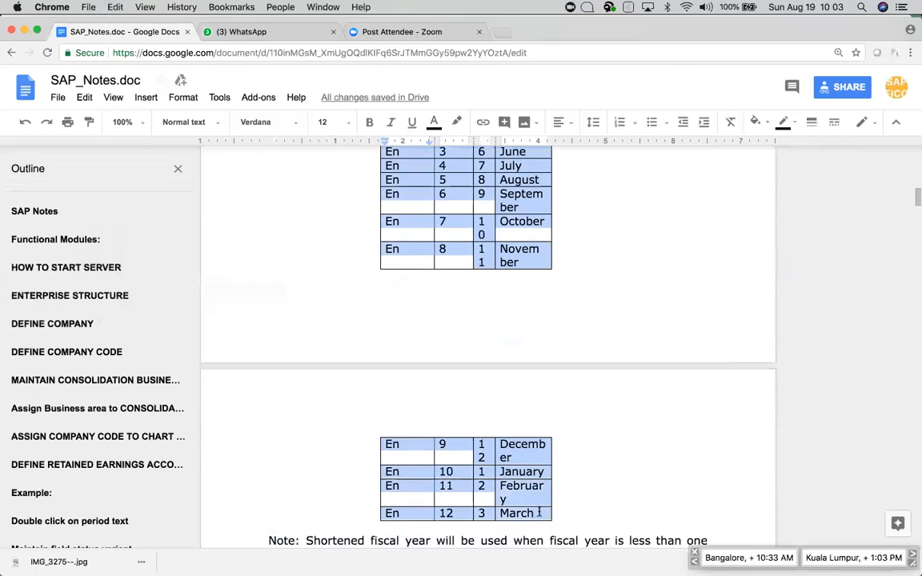
# Paste the period-text rows into Excel cells F20:I31 and return to SAP GUI.
pyautogui.press('super+Tab')
pyautogui.press('super+Tab')
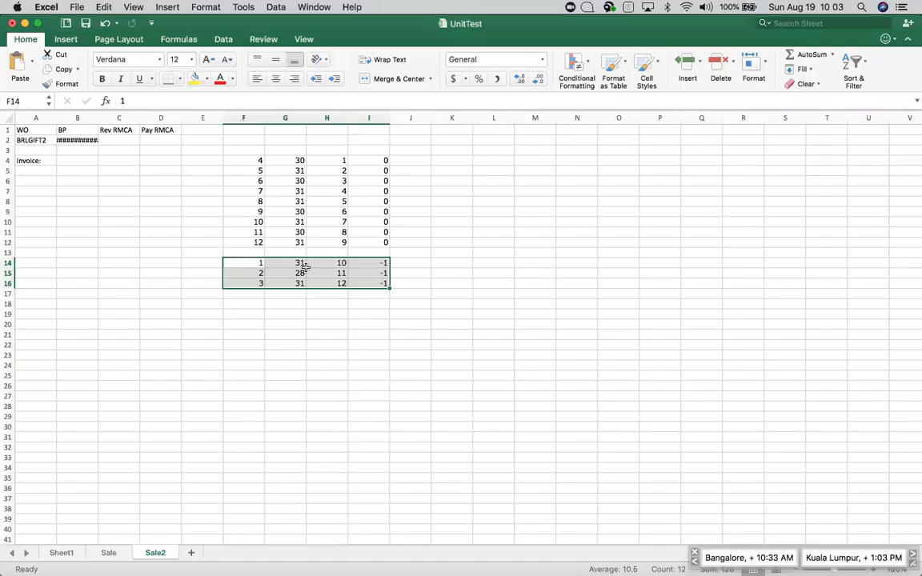
pyautogui.click(242, 323)
pyautogui.press('super+v')
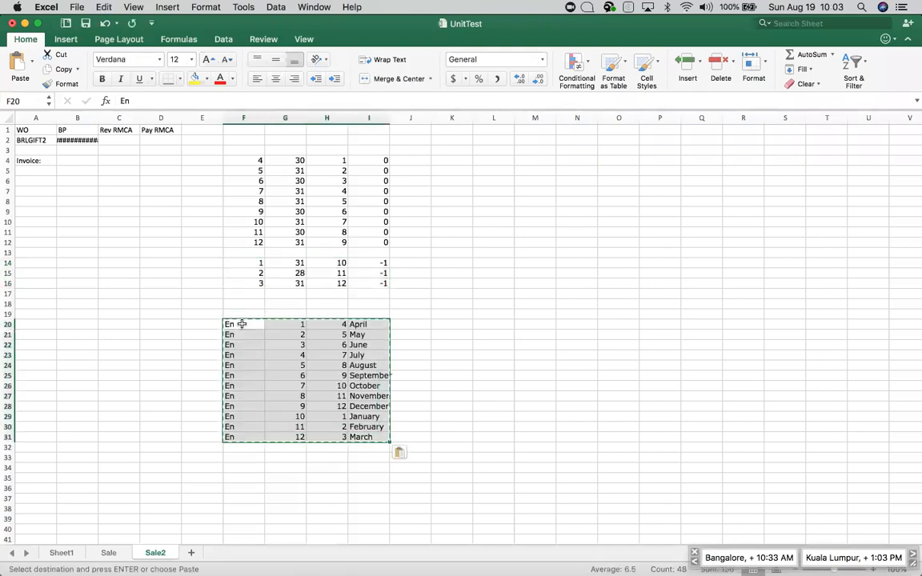
pyautogui.press('super+Tab')
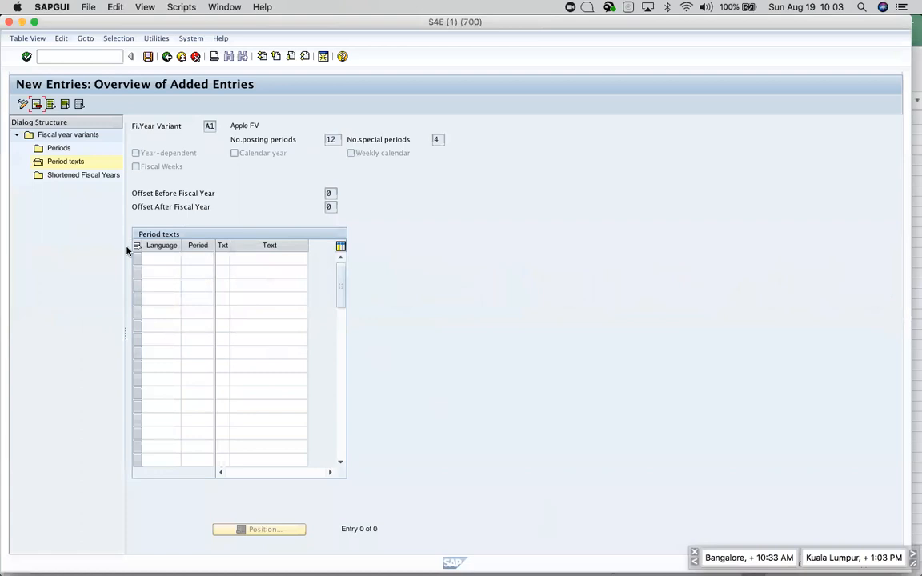
# Paste the twelve EN period texts into variant A1's period text table and confirm them.
pyautogui.click(163, 263)
pyautogui.press('super+v')
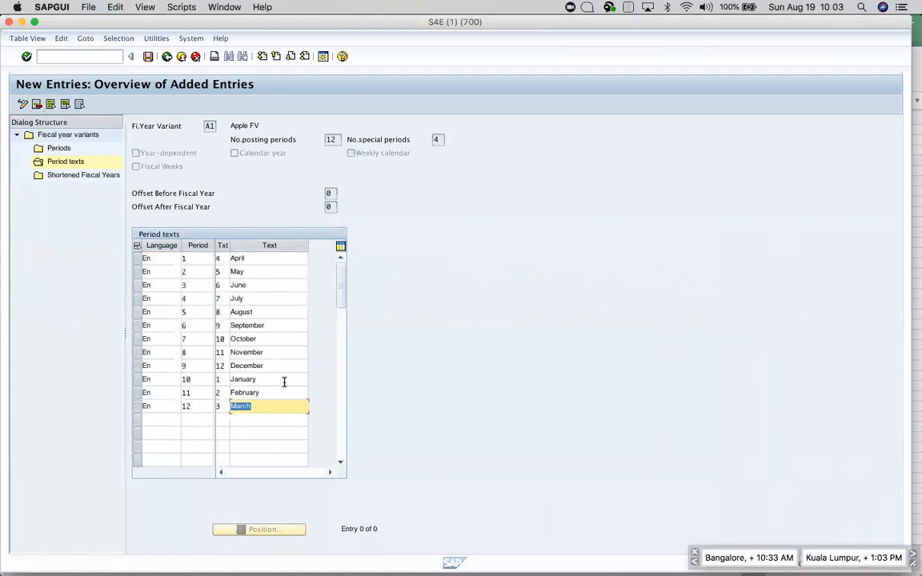
pyautogui.click(193, 258)
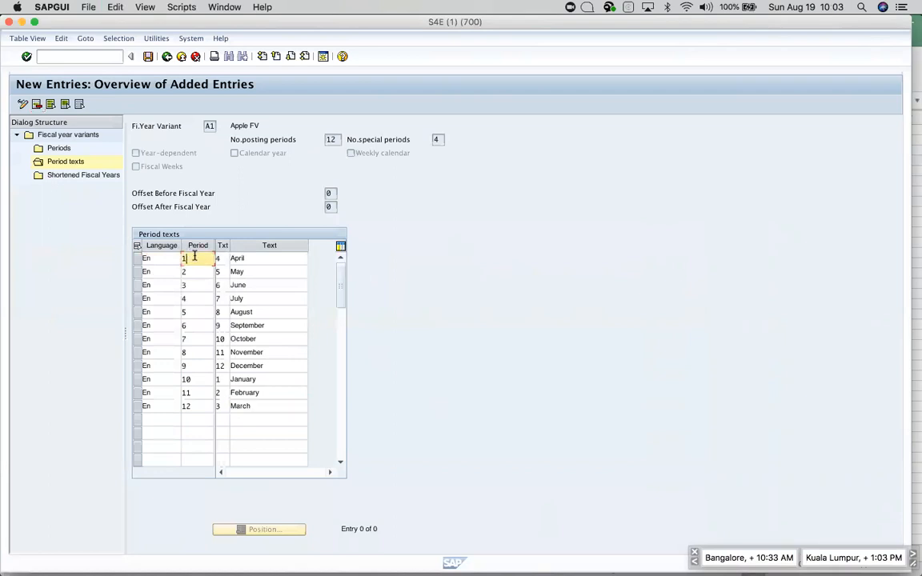
pyautogui.click(223, 258)
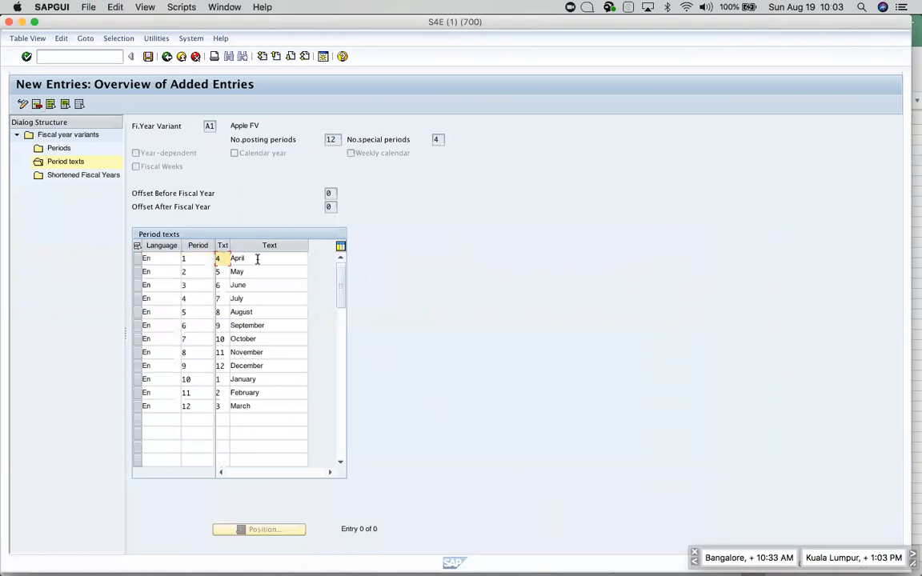
pyautogui.click(257, 258)
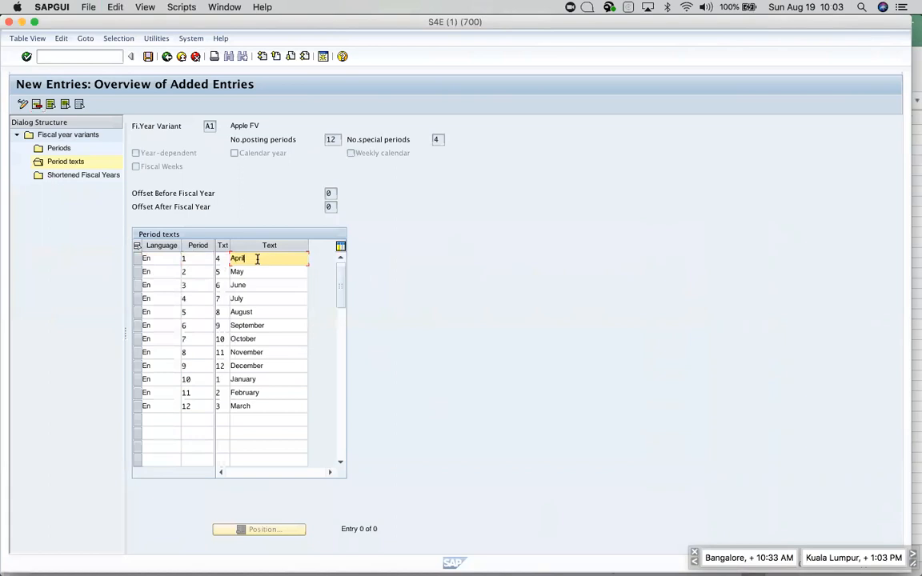
pyautogui.press('Return')
# Save the A1 period texts, dismissing the accidental file-save dialog.
pyautogui.press('super+s')
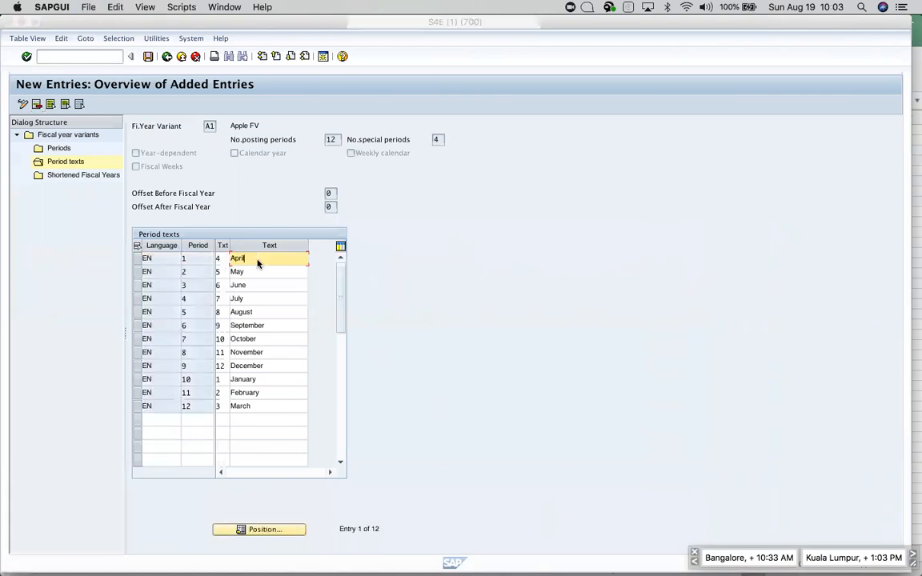
pyautogui.press('Escape')
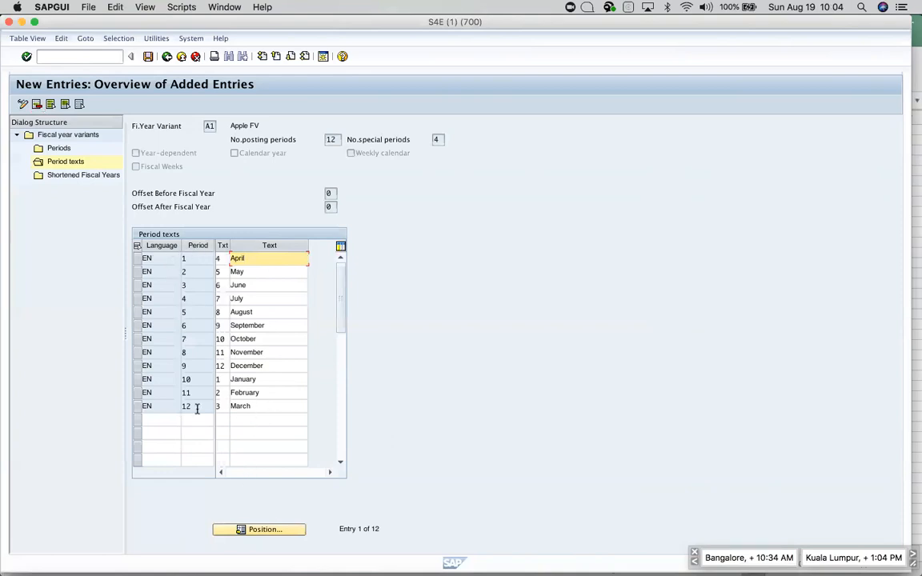
pyautogui.click(149, 58)
pyautogui.click(148, 57)
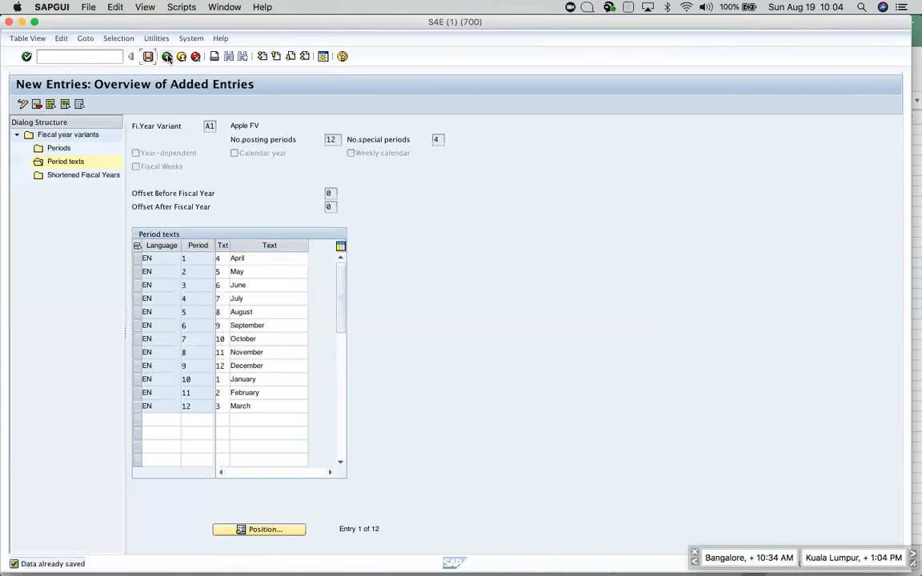
# Go back through the fiscal year variant screens to the Display IMG tree.
pyautogui.click(167, 57)
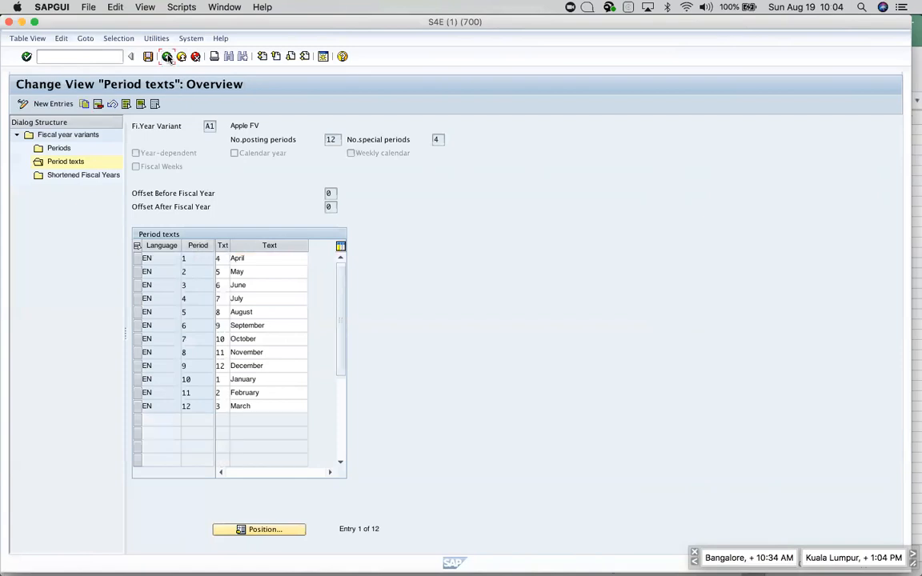
pyautogui.click(167, 57)
pyautogui.click(167, 57)
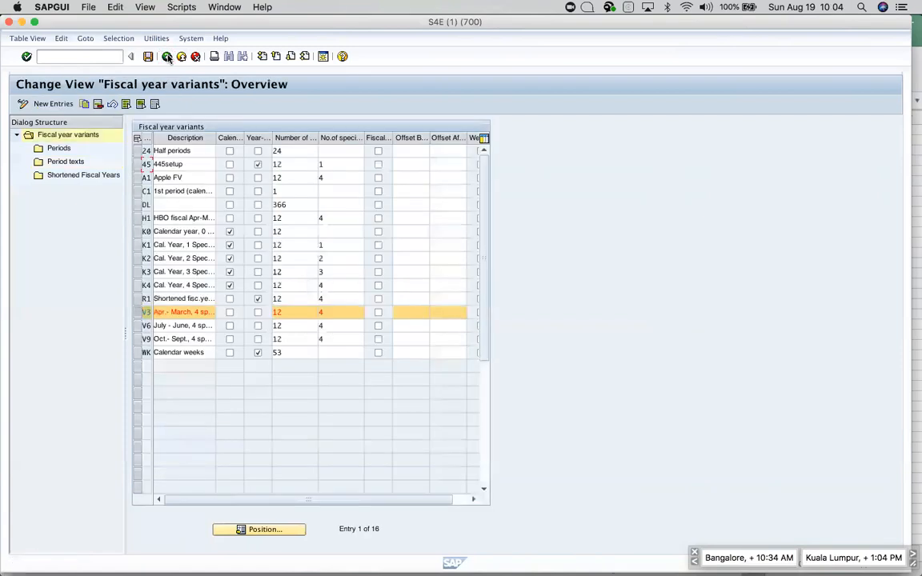
pyautogui.click(169, 58)
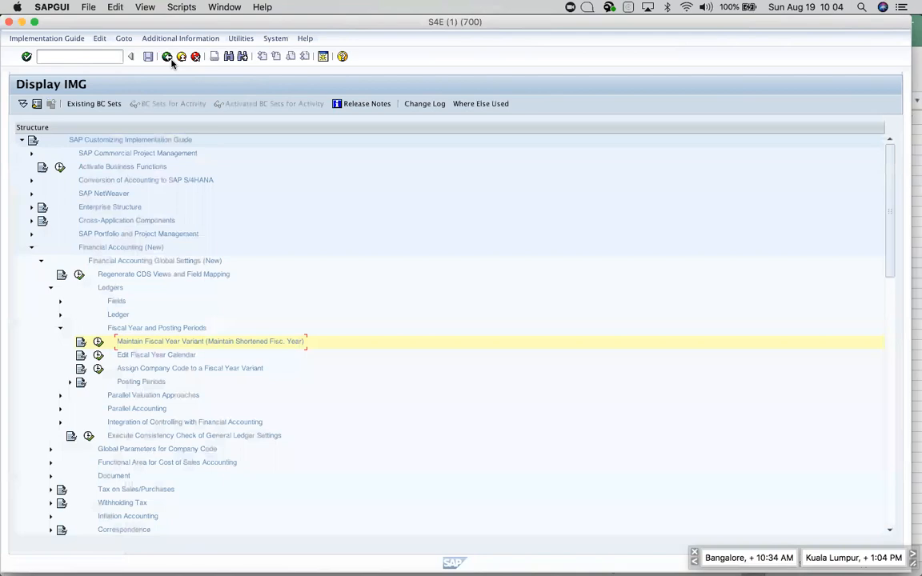
pyautogui.press('super+Tab')
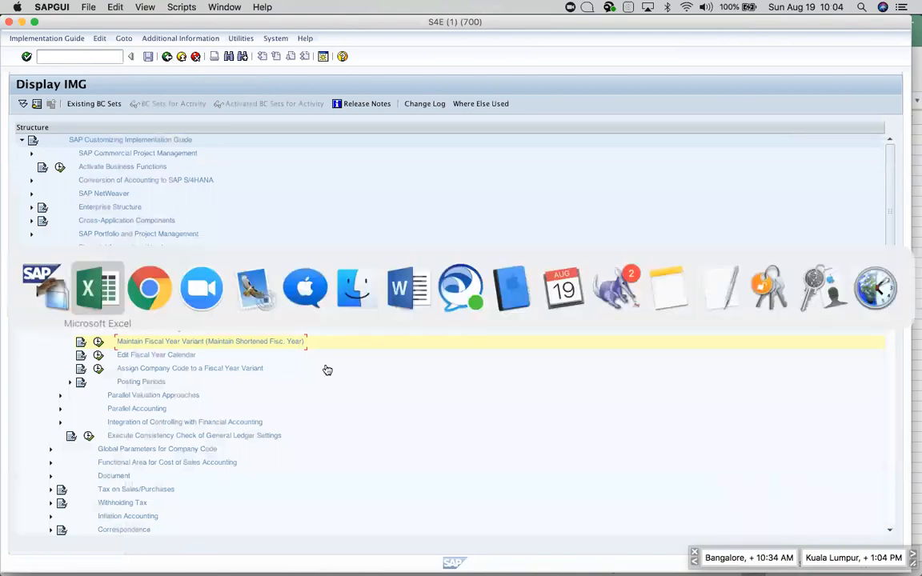
# Highlight the ASSIGN COMPANY CODE TO FISCAL YEAR VARIANT heading and its menu path in SAP_Notes.
pyautogui.press('super+Tab')
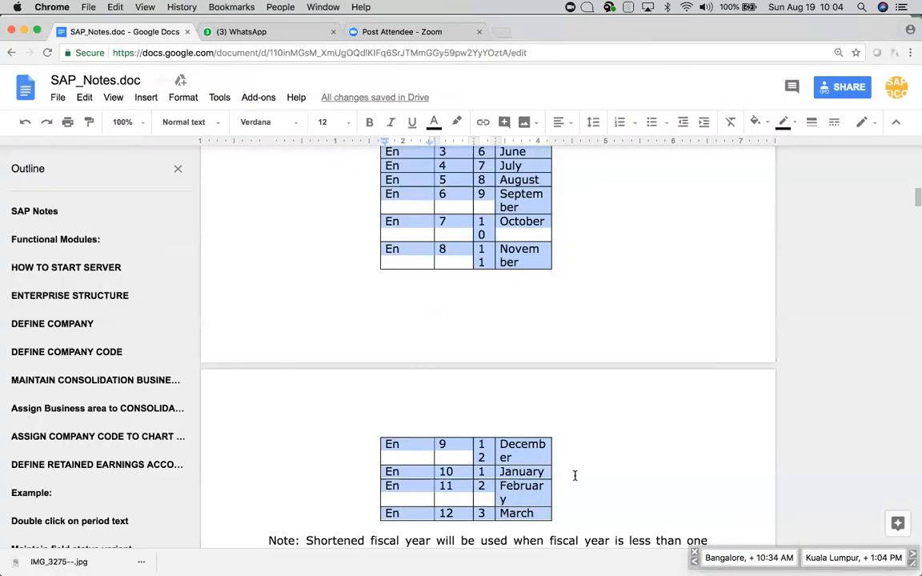
pyautogui.scroll(-3, 574, 476)
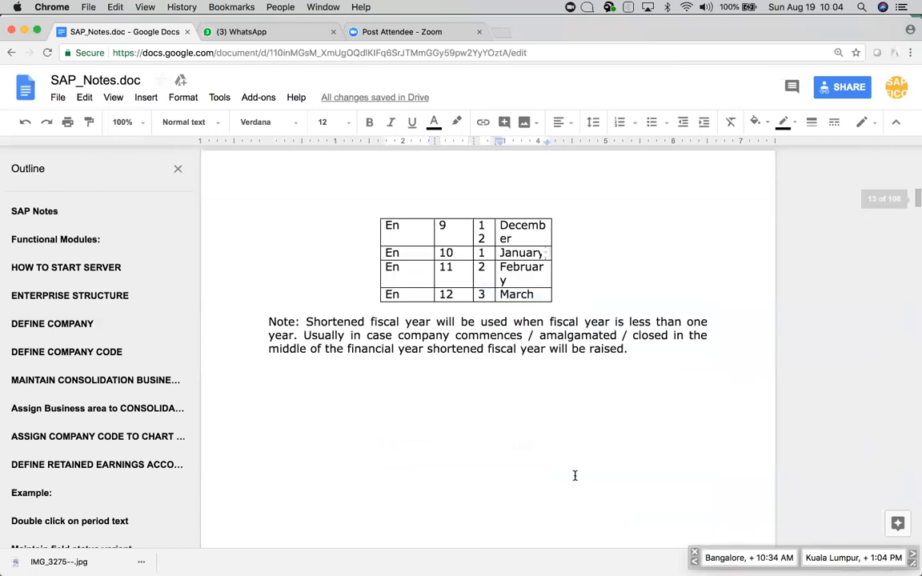
pyautogui.scroll(-3, 575, 475)
pyautogui.scroll(3, 574, 475)
pyautogui.scroll(-5, 575, 475)
pyautogui.scroll(4, 574, 475)
pyautogui.scroll(-5, 574, 476)
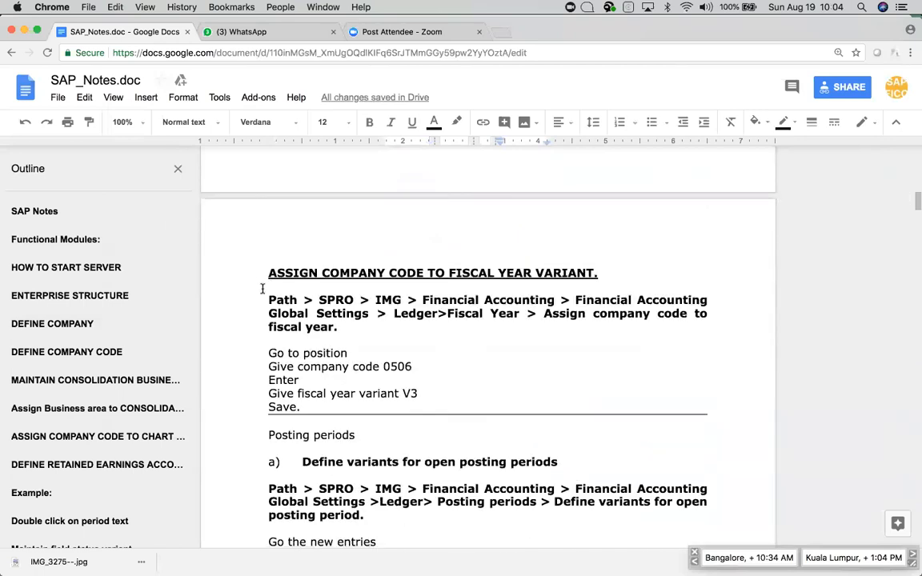
pyautogui.moveTo(266, 272); pyautogui.dragTo(457, 325)
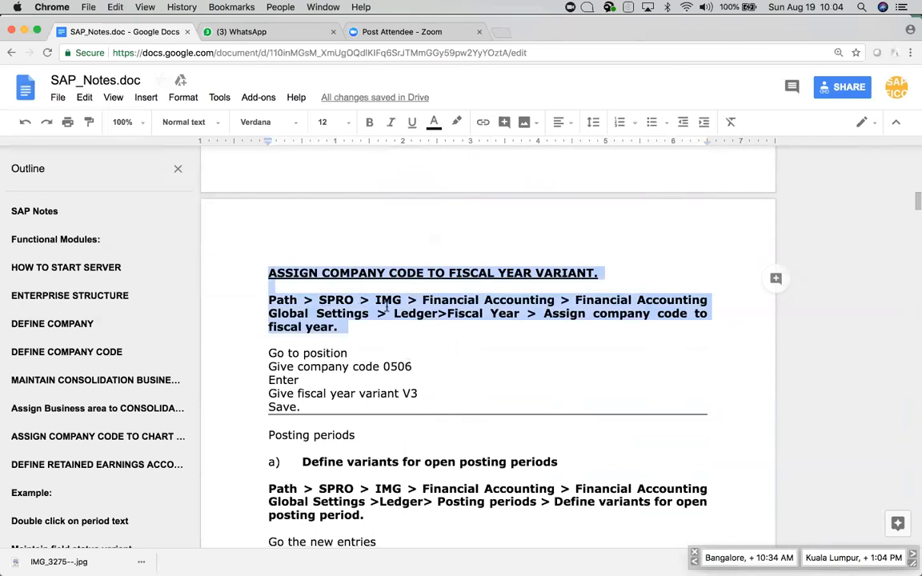
pyautogui.press('super+Tab')
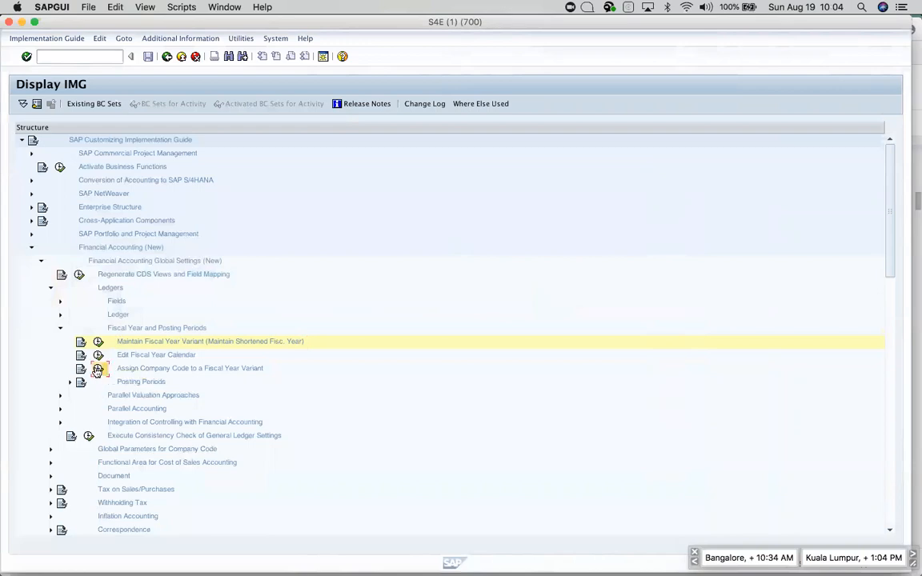
# Open the company code to fiscal year variant assignment and position on company code AP10.
pyautogui.click(96, 370)
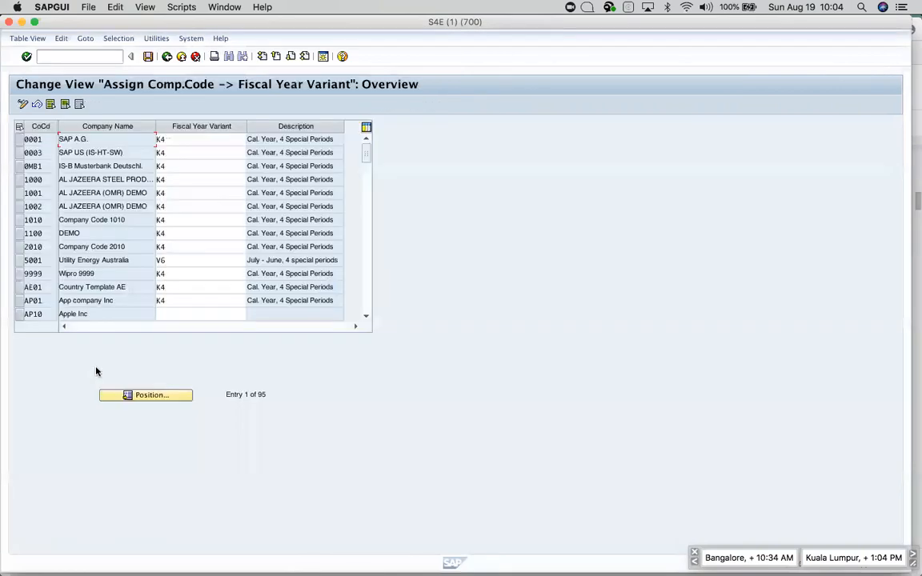
pyautogui.click(161, 403)
pyautogui.write('AP10')
pyautogui.press('Return')
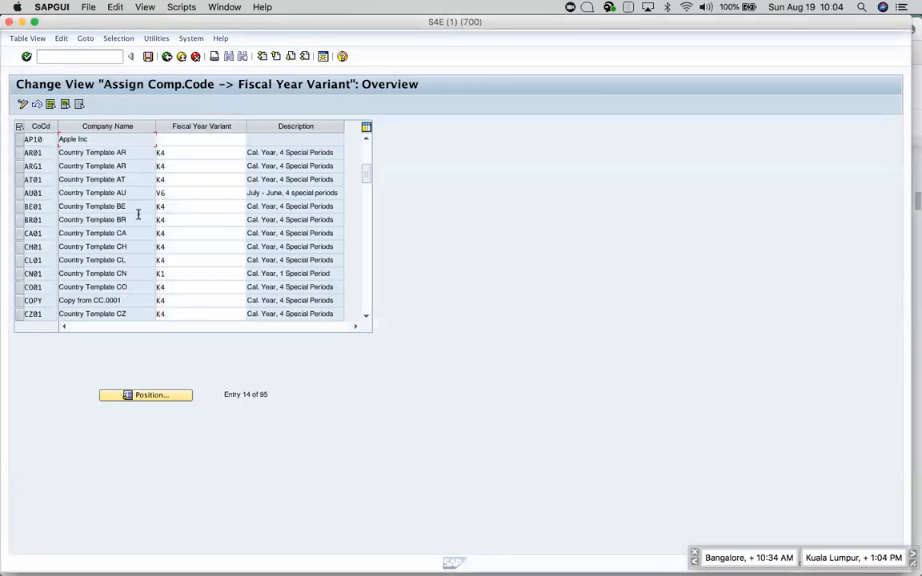
# Assign fiscal year variant A1 'Apple FV' to AP10 and save under the customizing request.
pyautogui.click(183, 140)
pyautogui.write('A1')
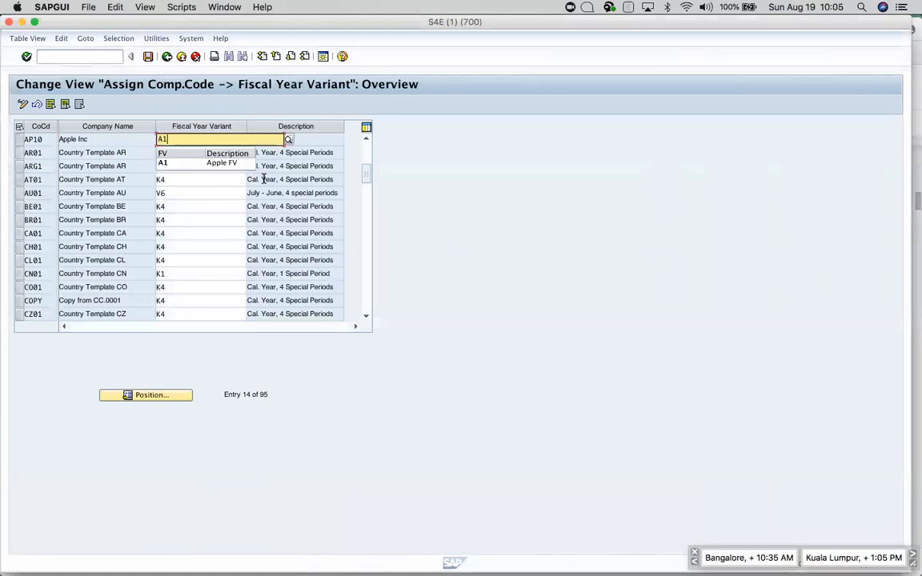
pyautogui.click(218, 164)
pyautogui.press('Return')
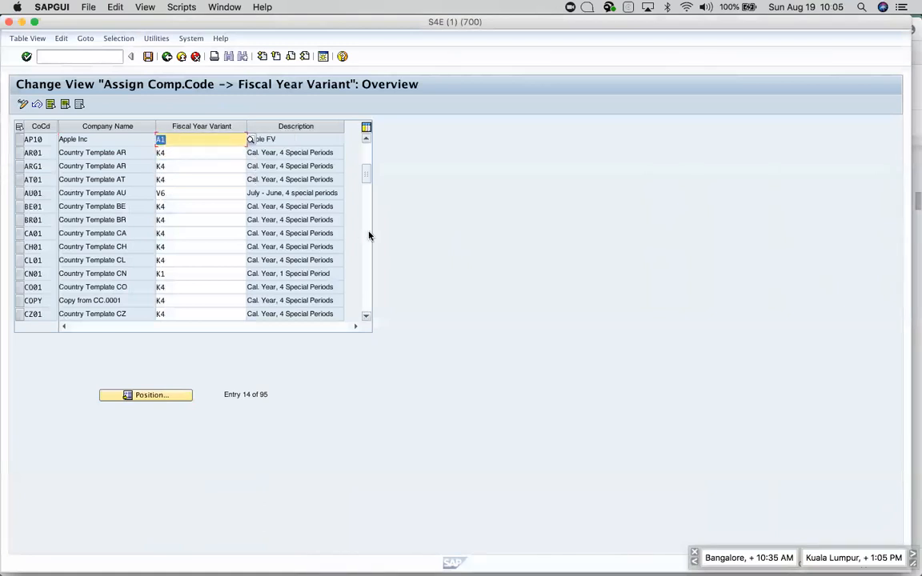
pyautogui.click(148, 57)
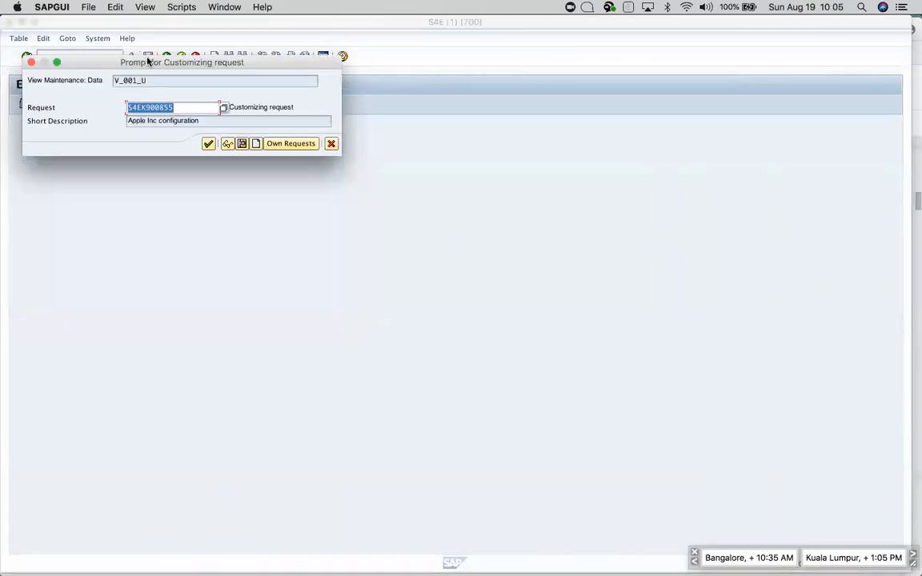
pyautogui.click(209, 145)
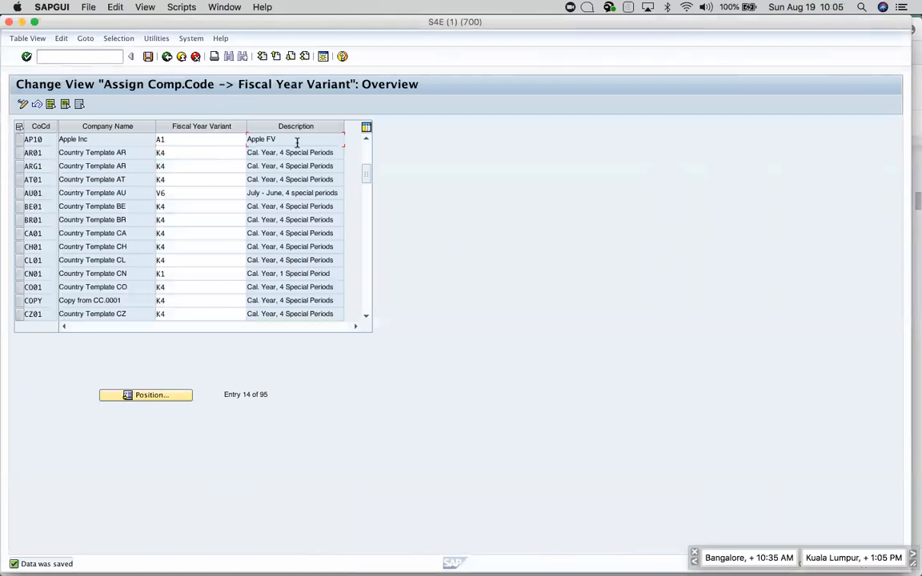
pyautogui.press('super+Tab')
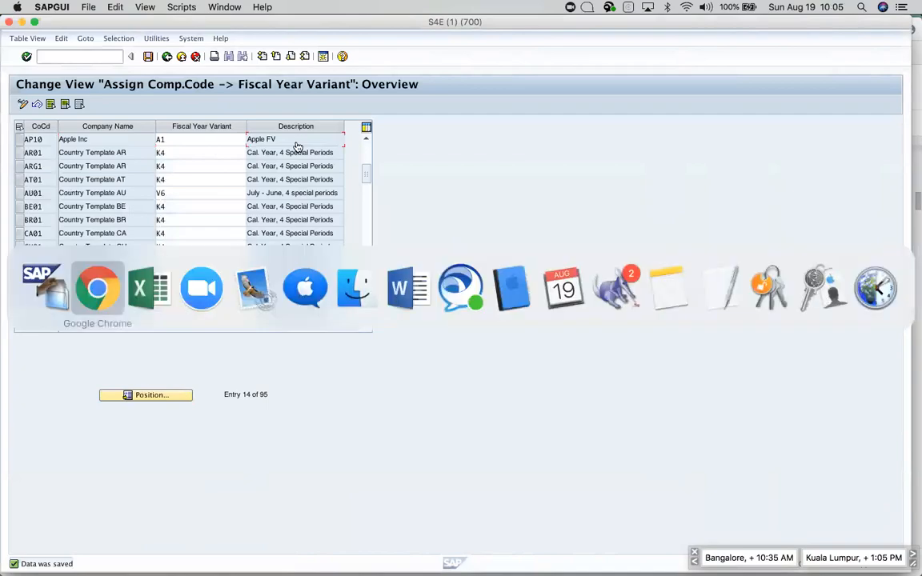
pyautogui.click(475, 397)
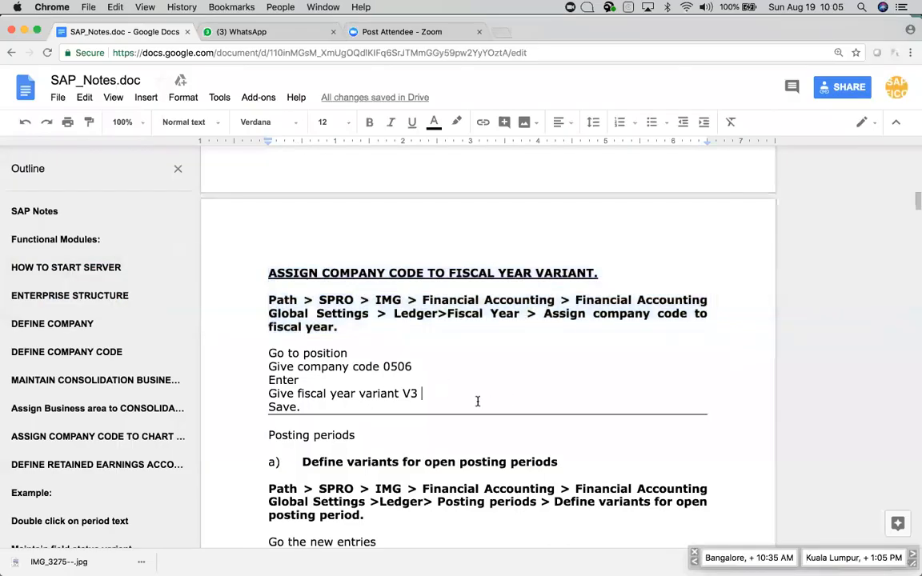
pyautogui.click(381, 433)
pyautogui.press('super+Tab')
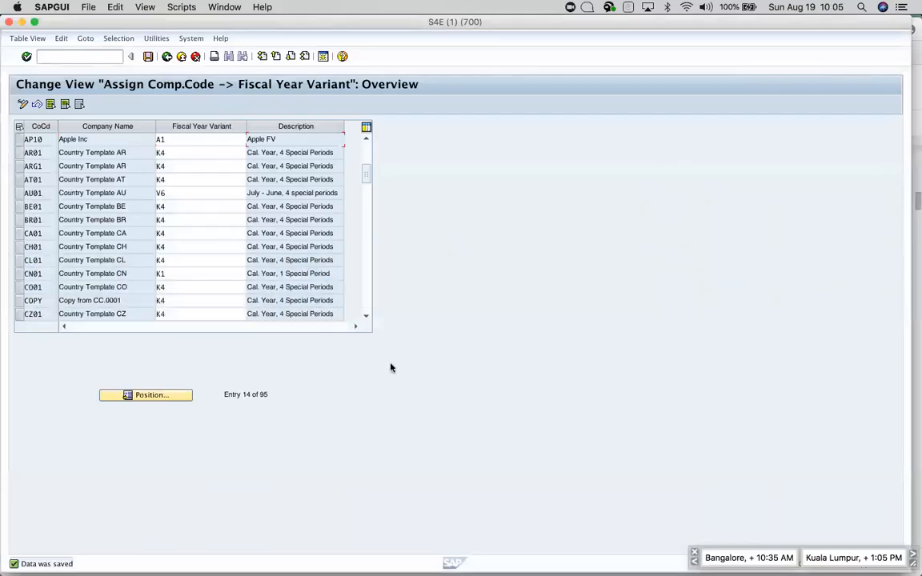